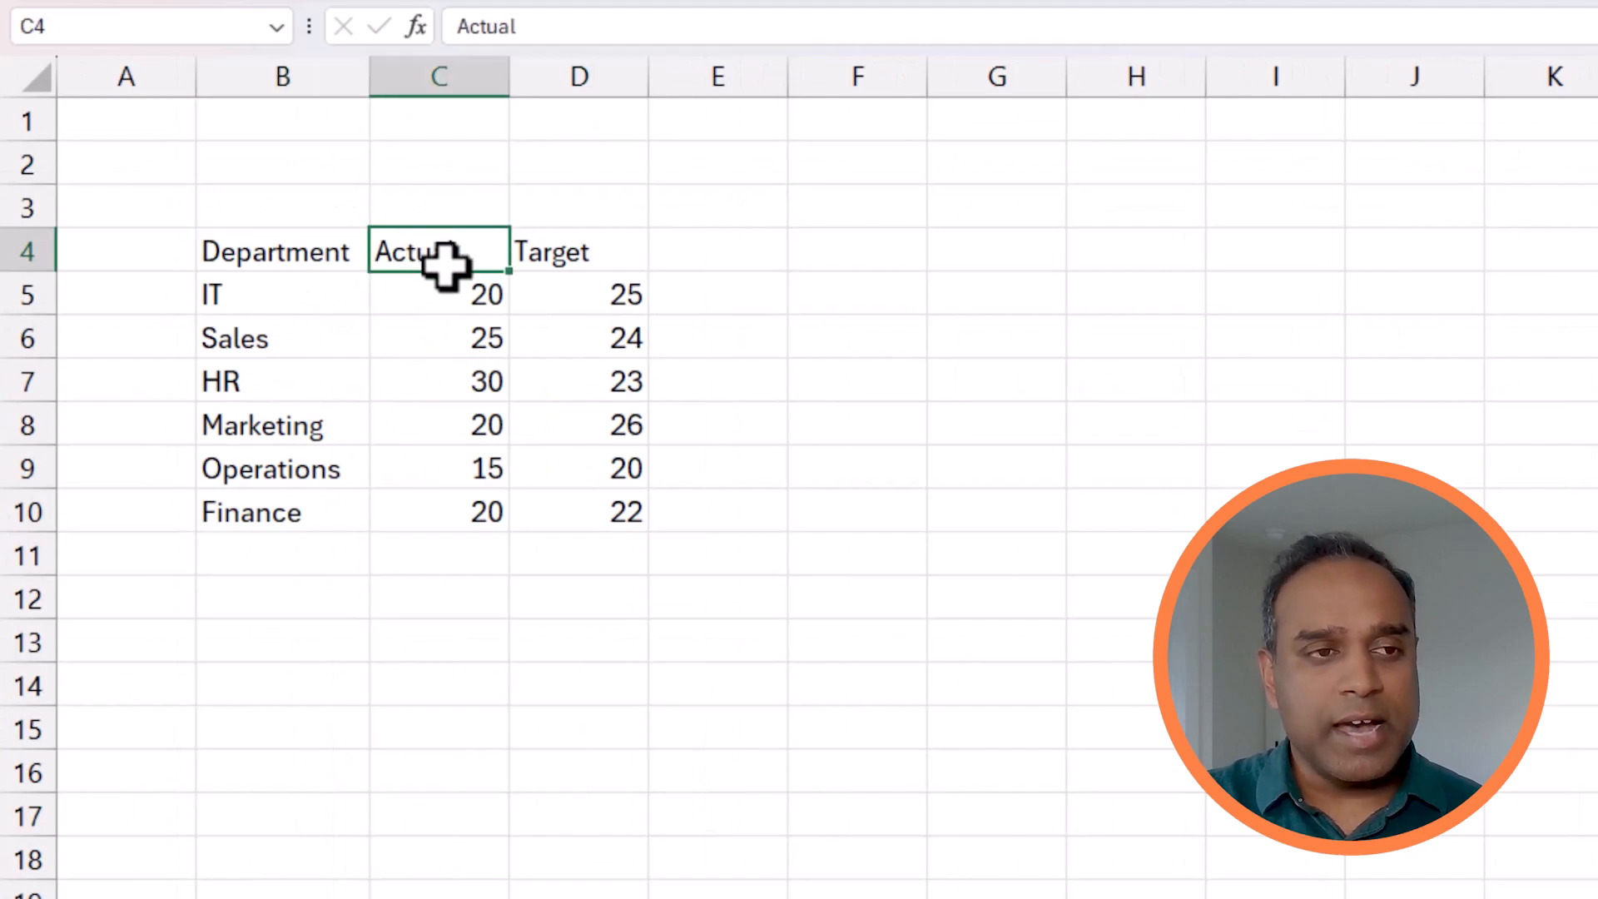
Convert the department data in B4:D10 into a table with headers
left_click_drag(599, 292, 620, 508)
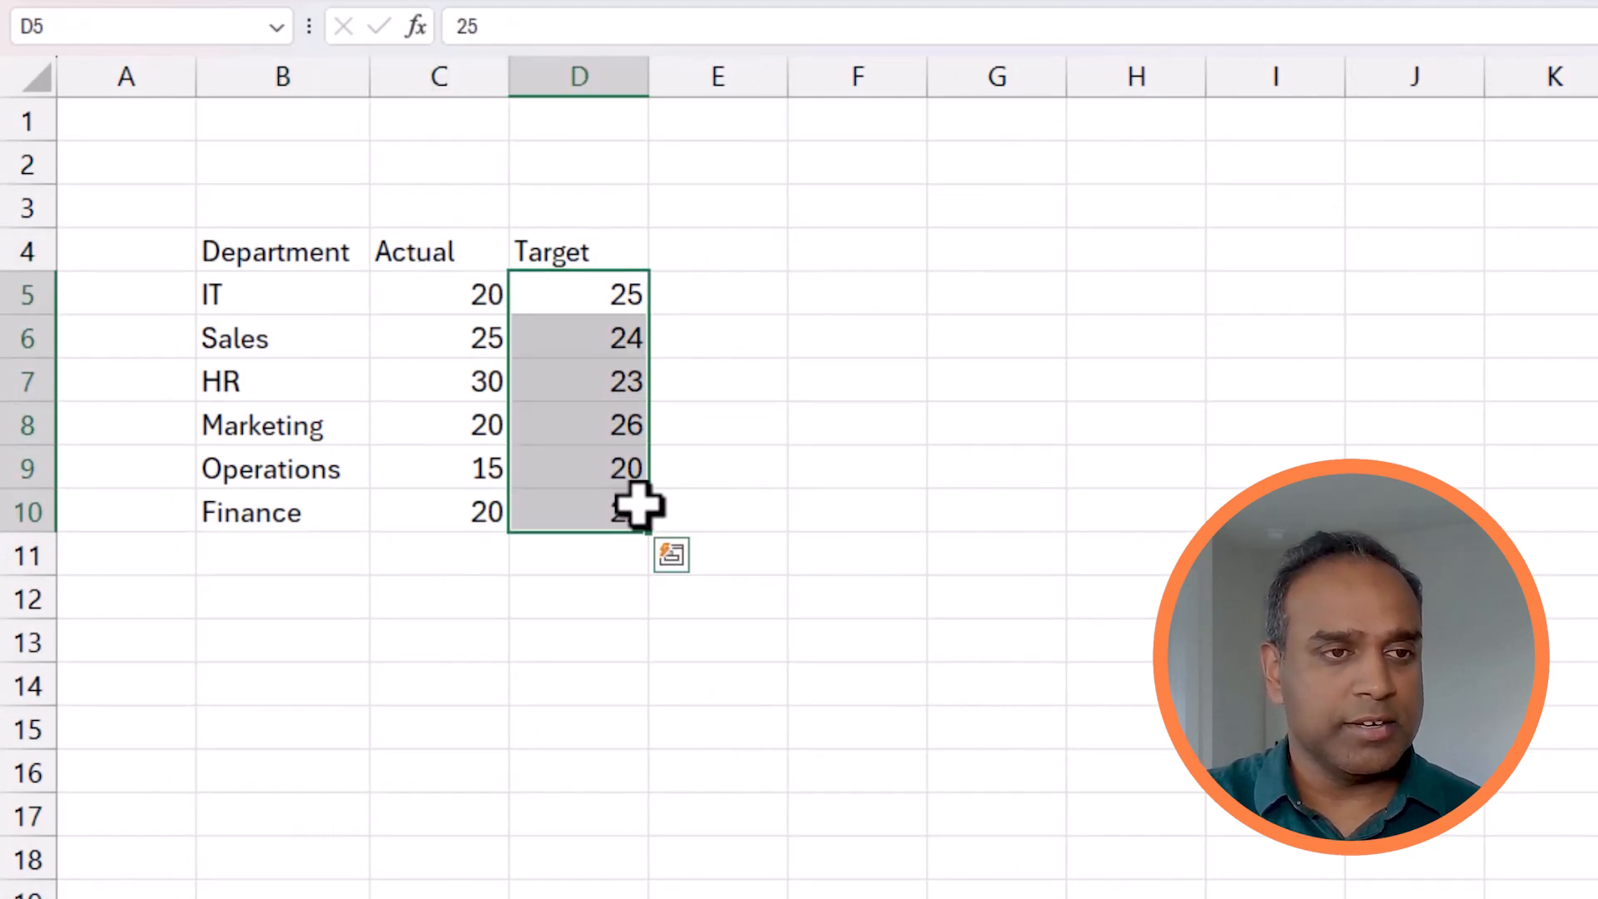
left_click_drag(332, 250, 524, 511)
key("ctrl+t")
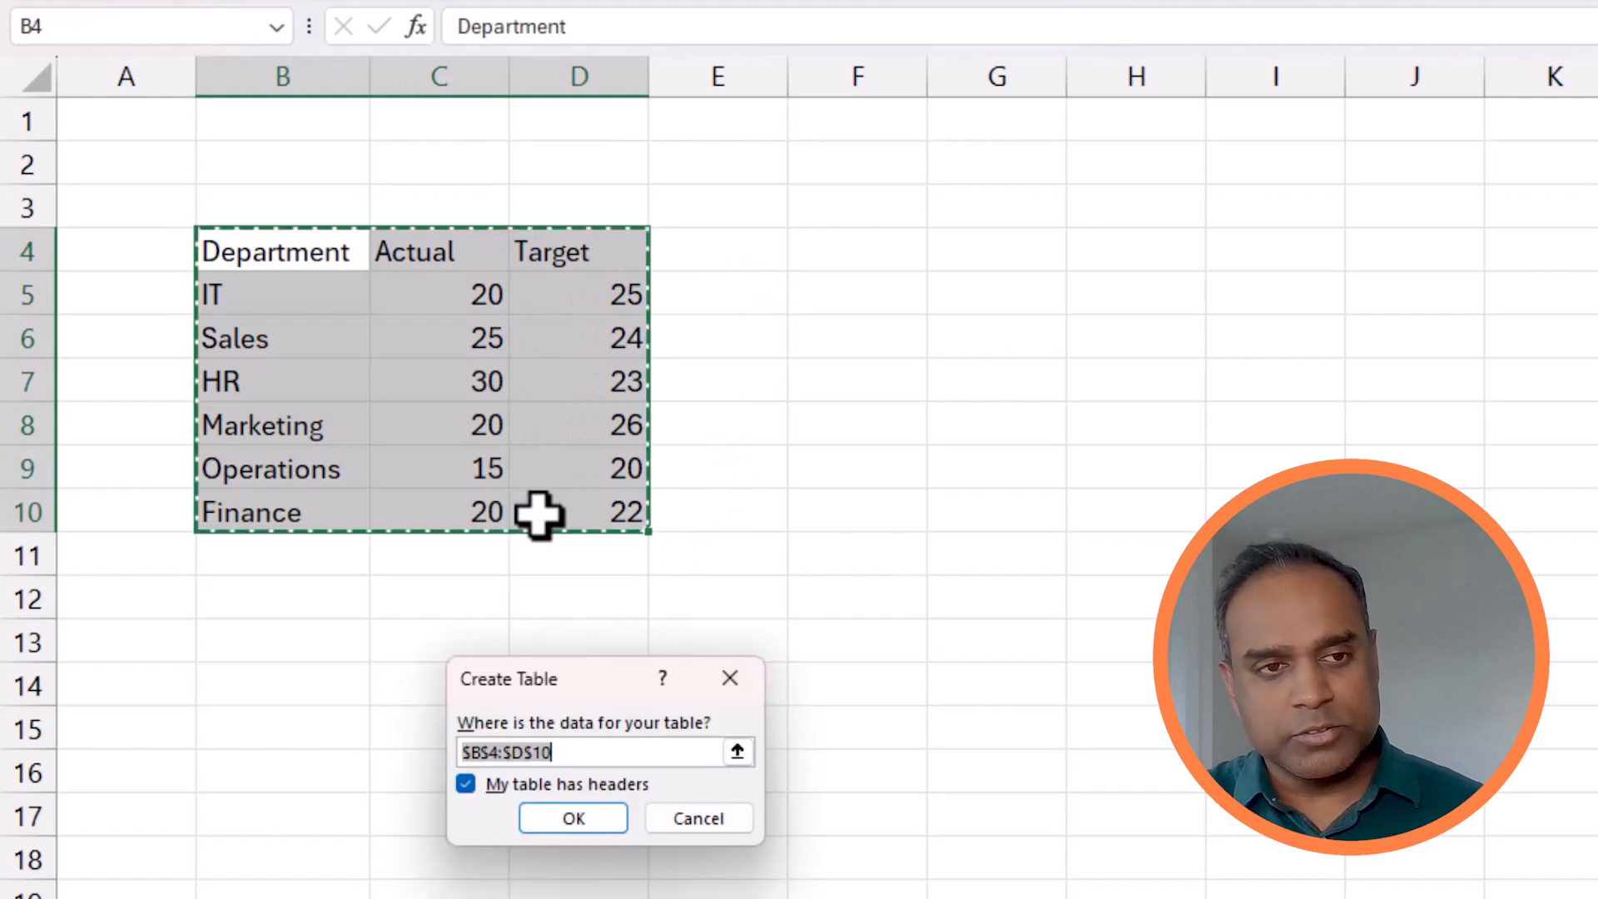
left_click(613, 817)
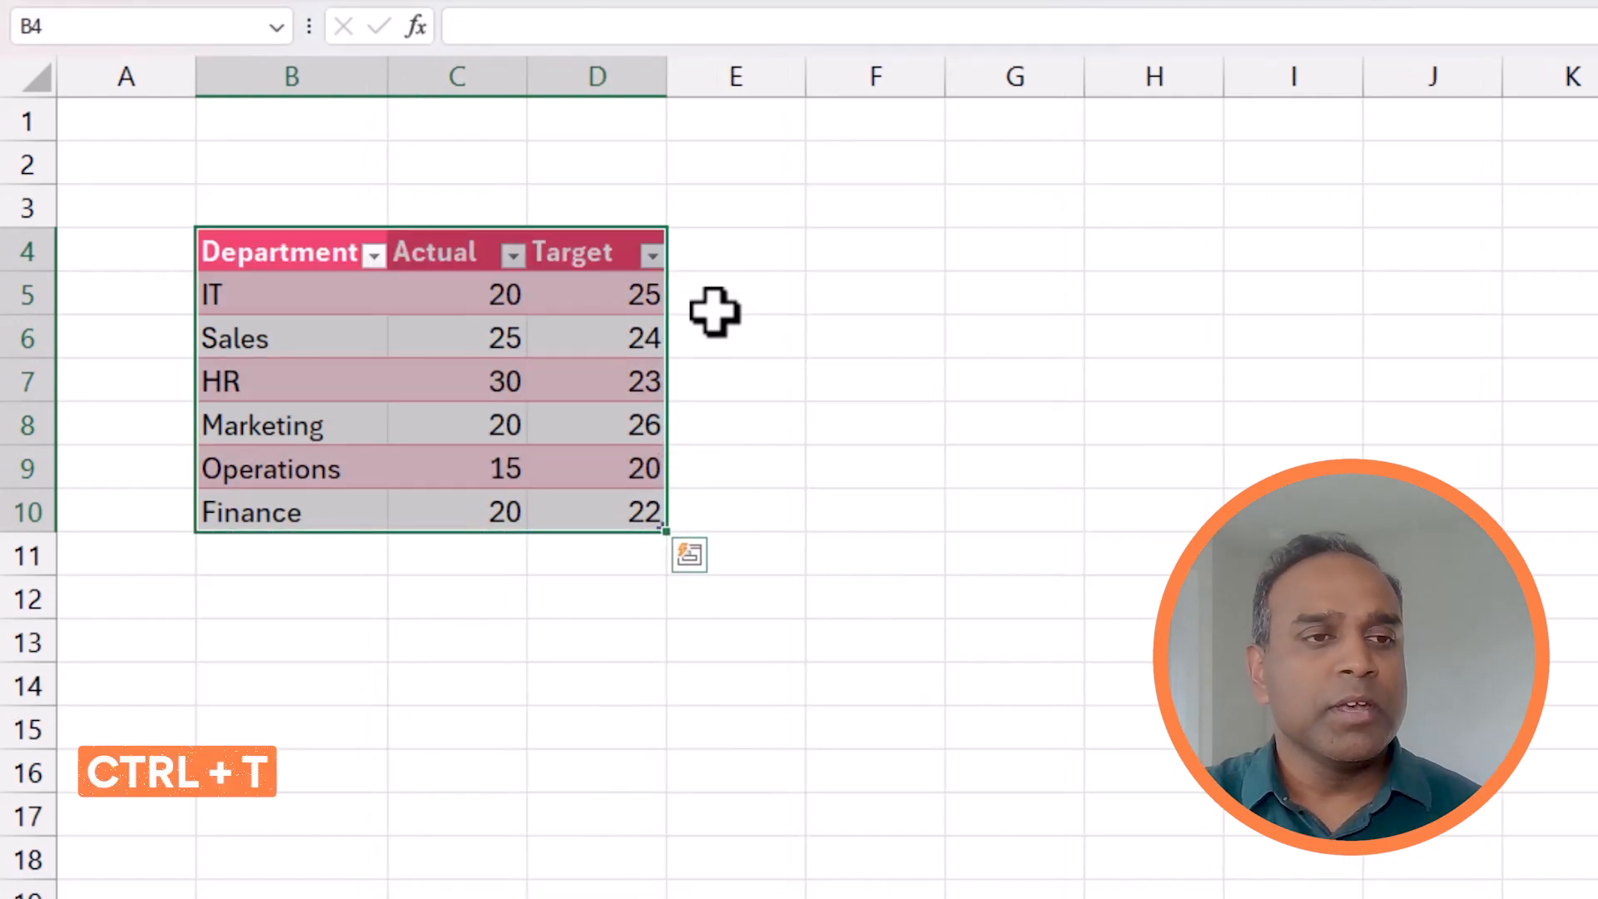
Add a table column headed "Baseline" in E4 and widen column E to fit the header
left_click(717, 256)
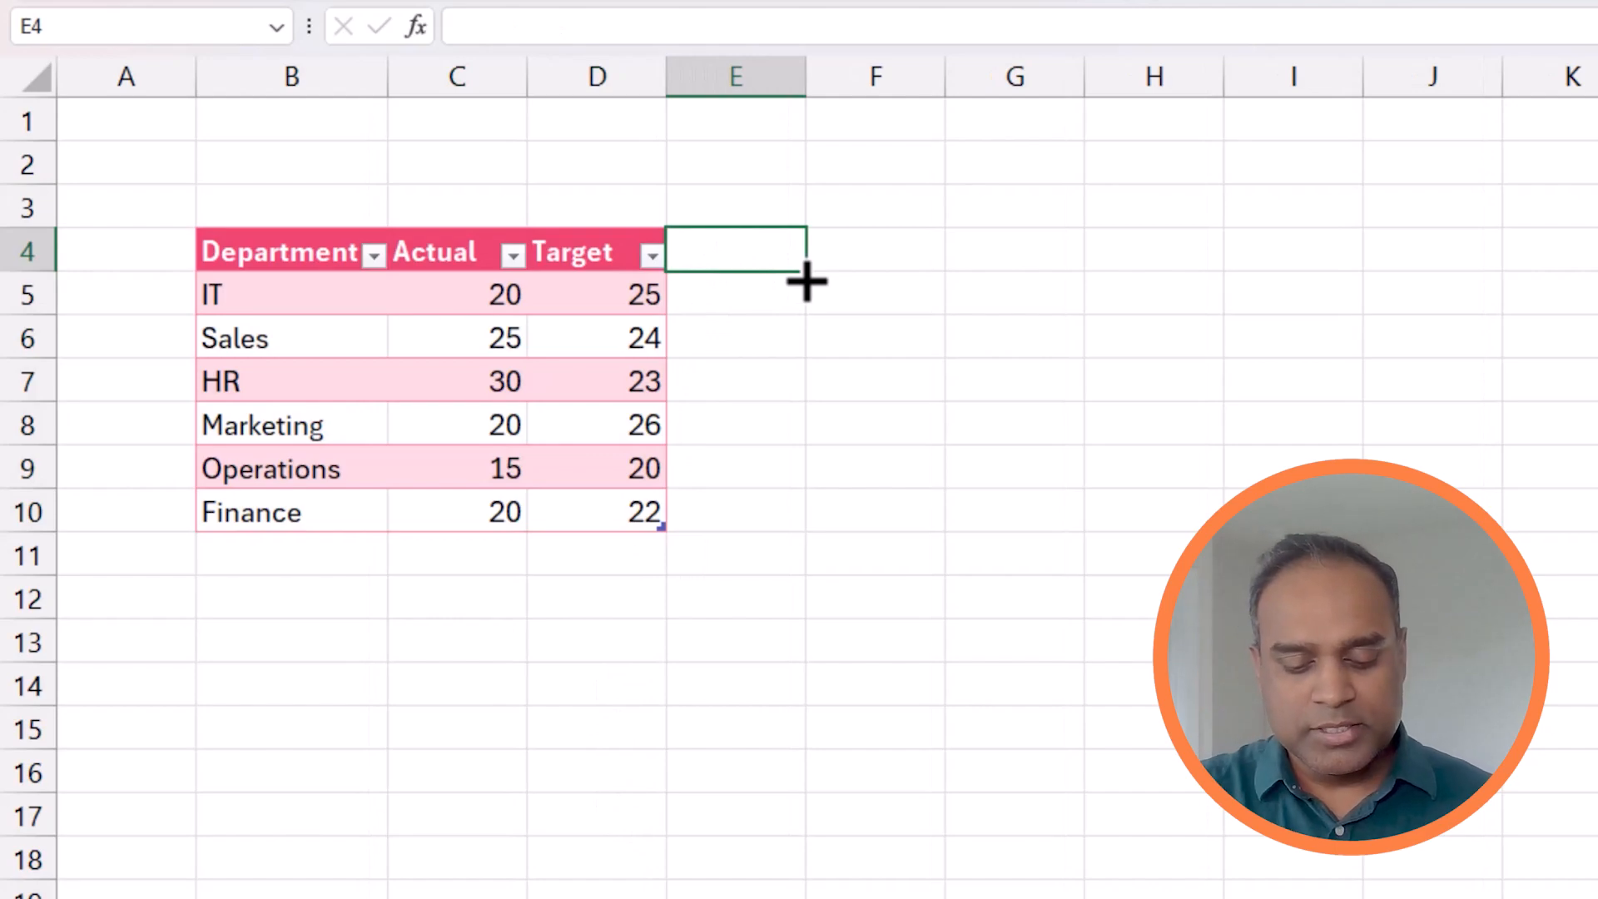
type("Baseline")
key("Return")
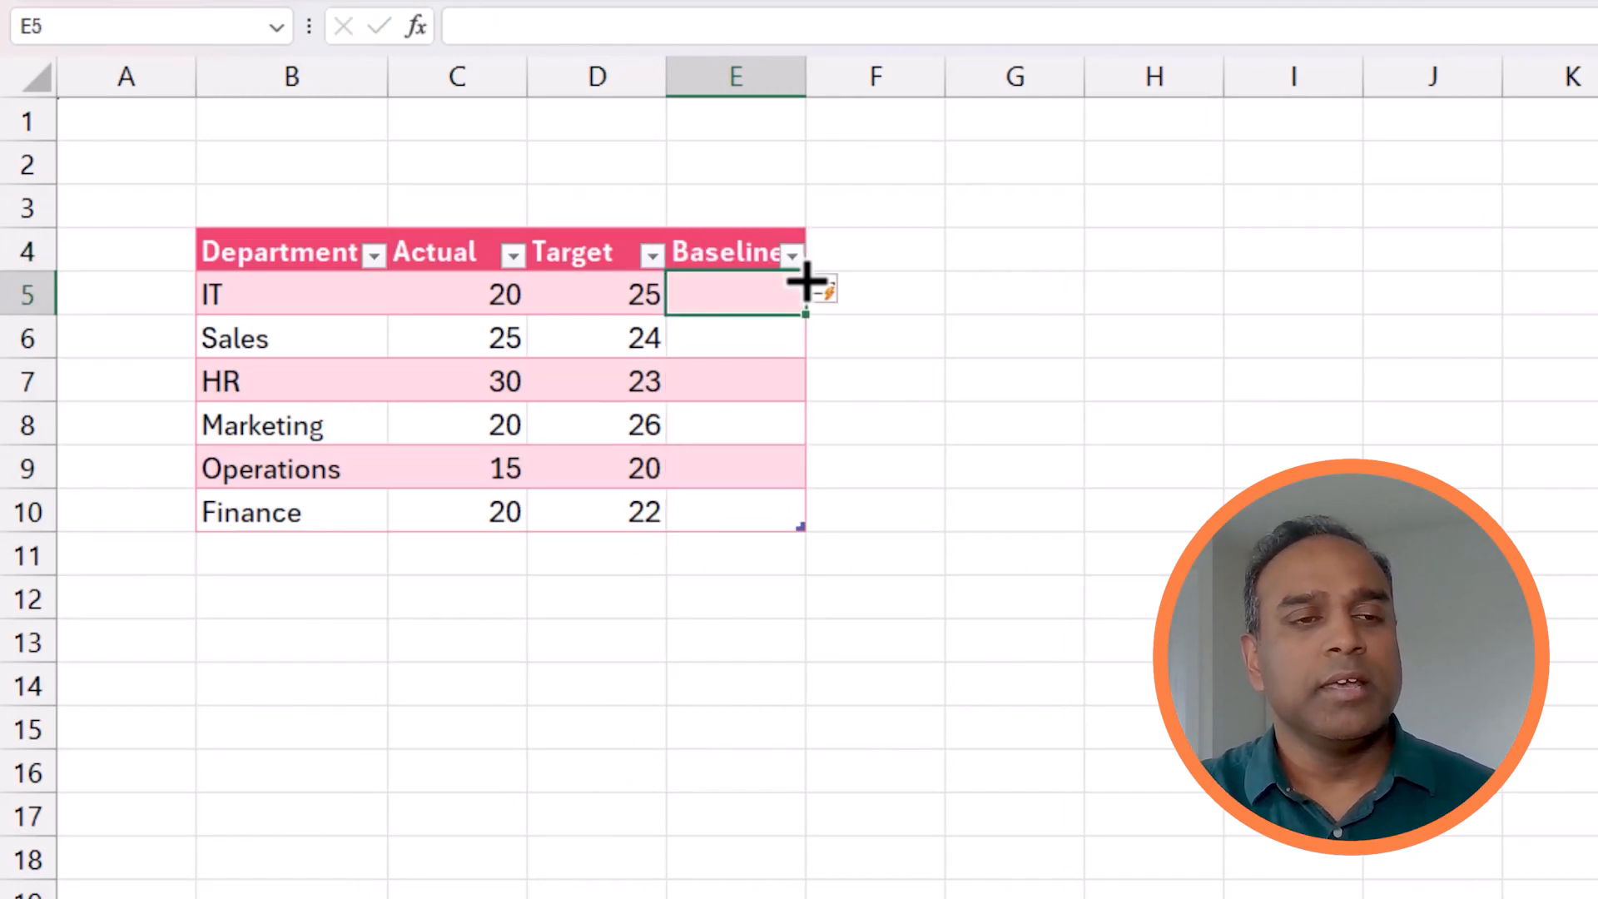
left_click_drag(813, 92, 846, 100)
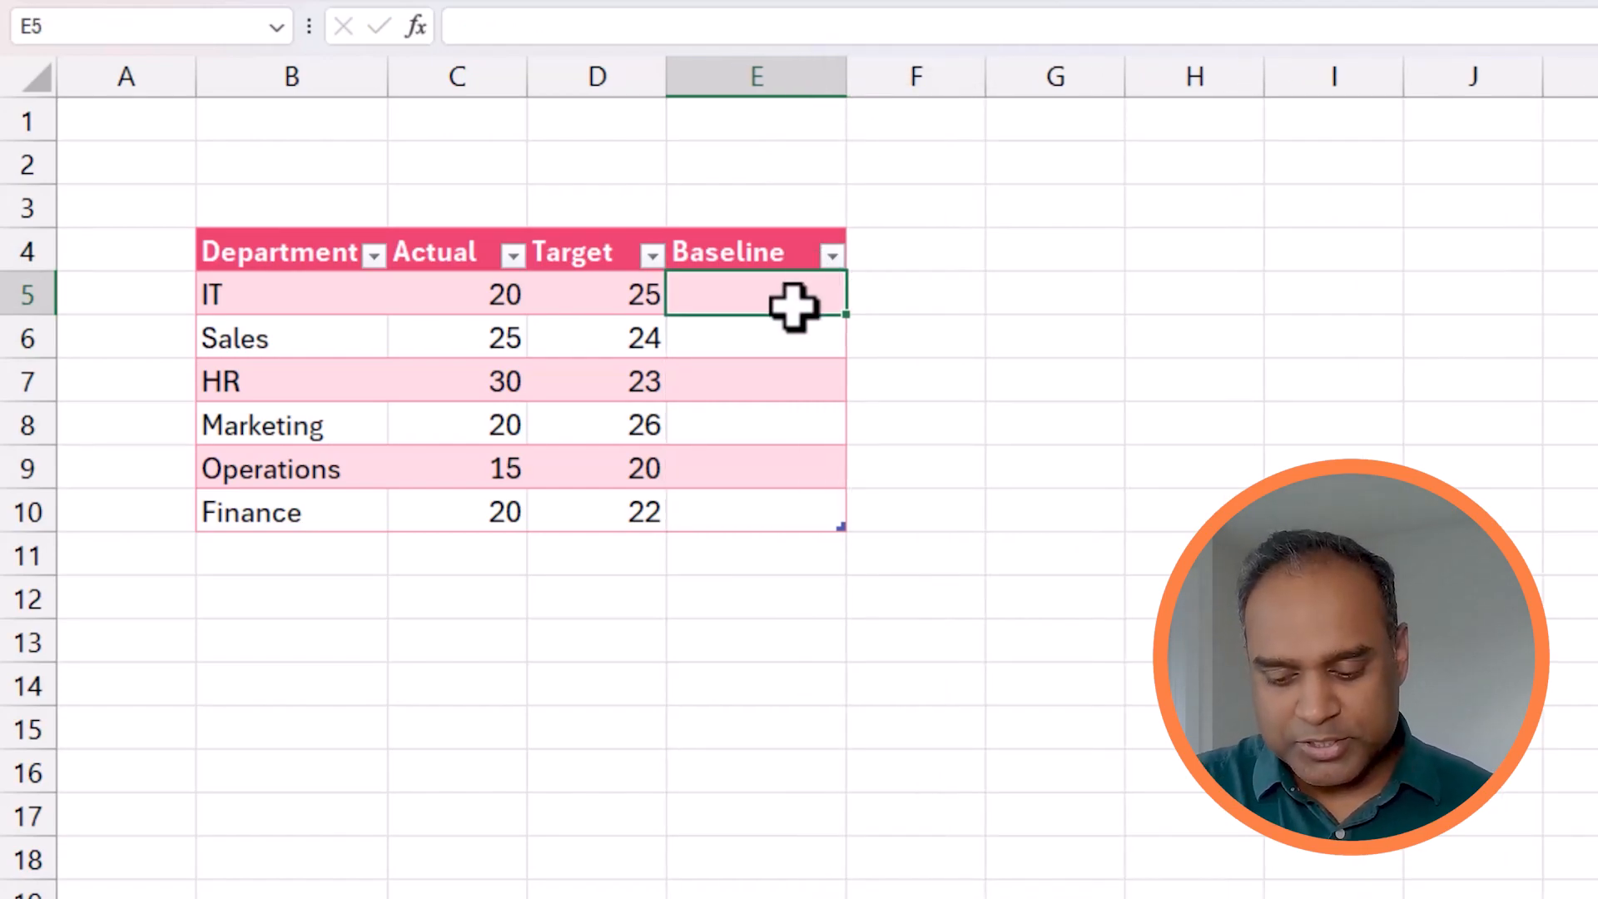
Fill the Baseline column with a MIN formula over each row's Actual and Target values: =MIN(Table2[@[Actual]:[Target]])
type("=if")
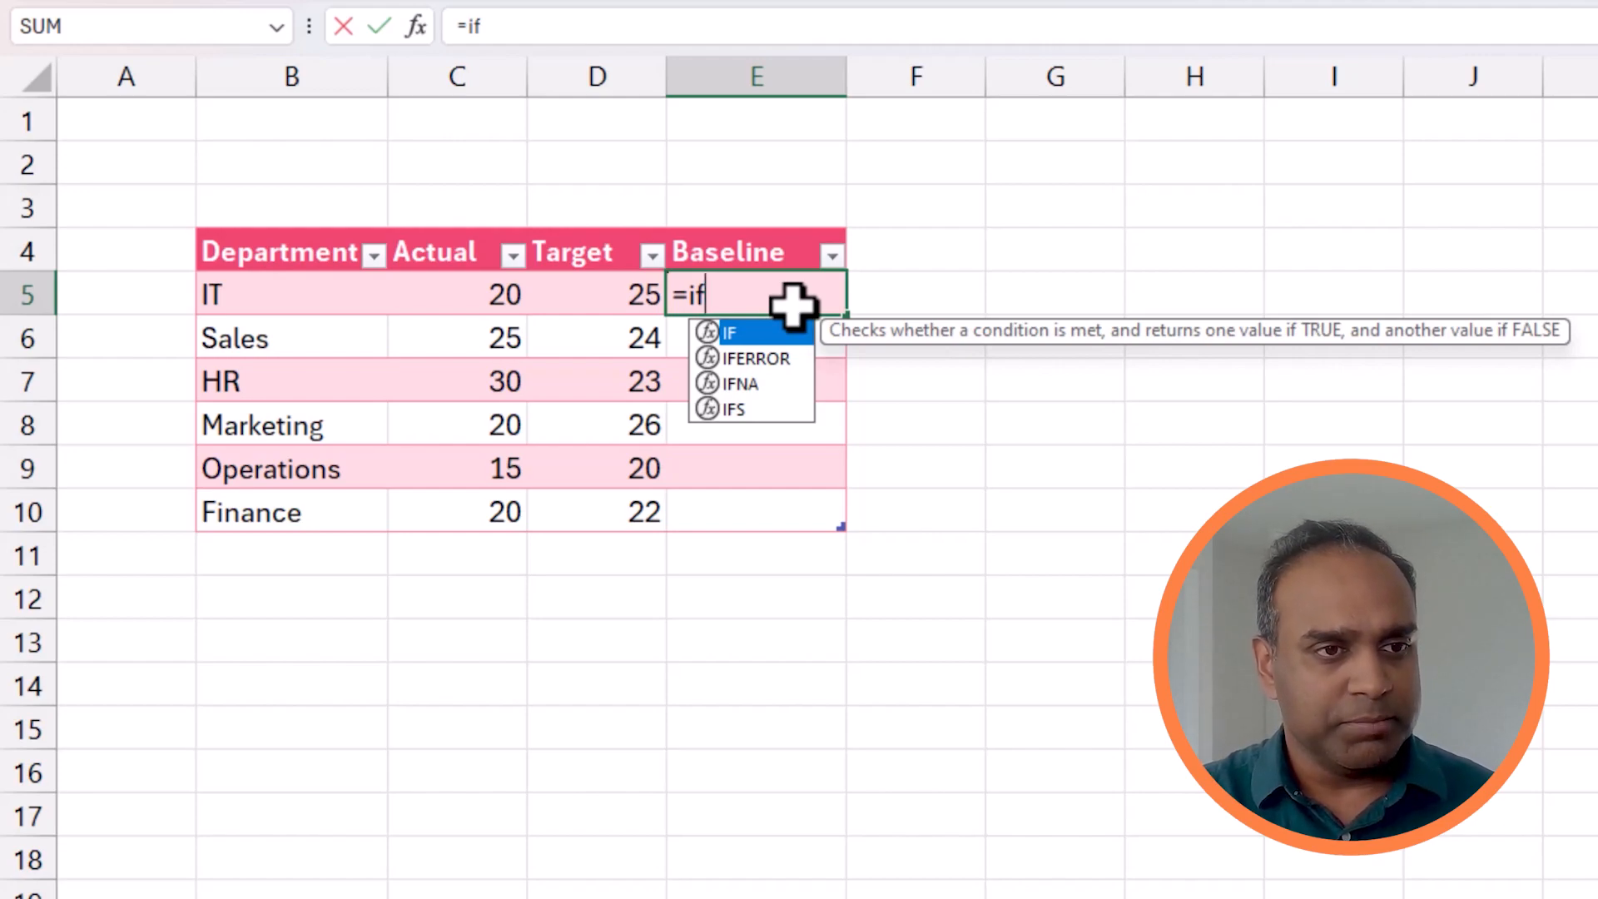
left_click(669, 2)
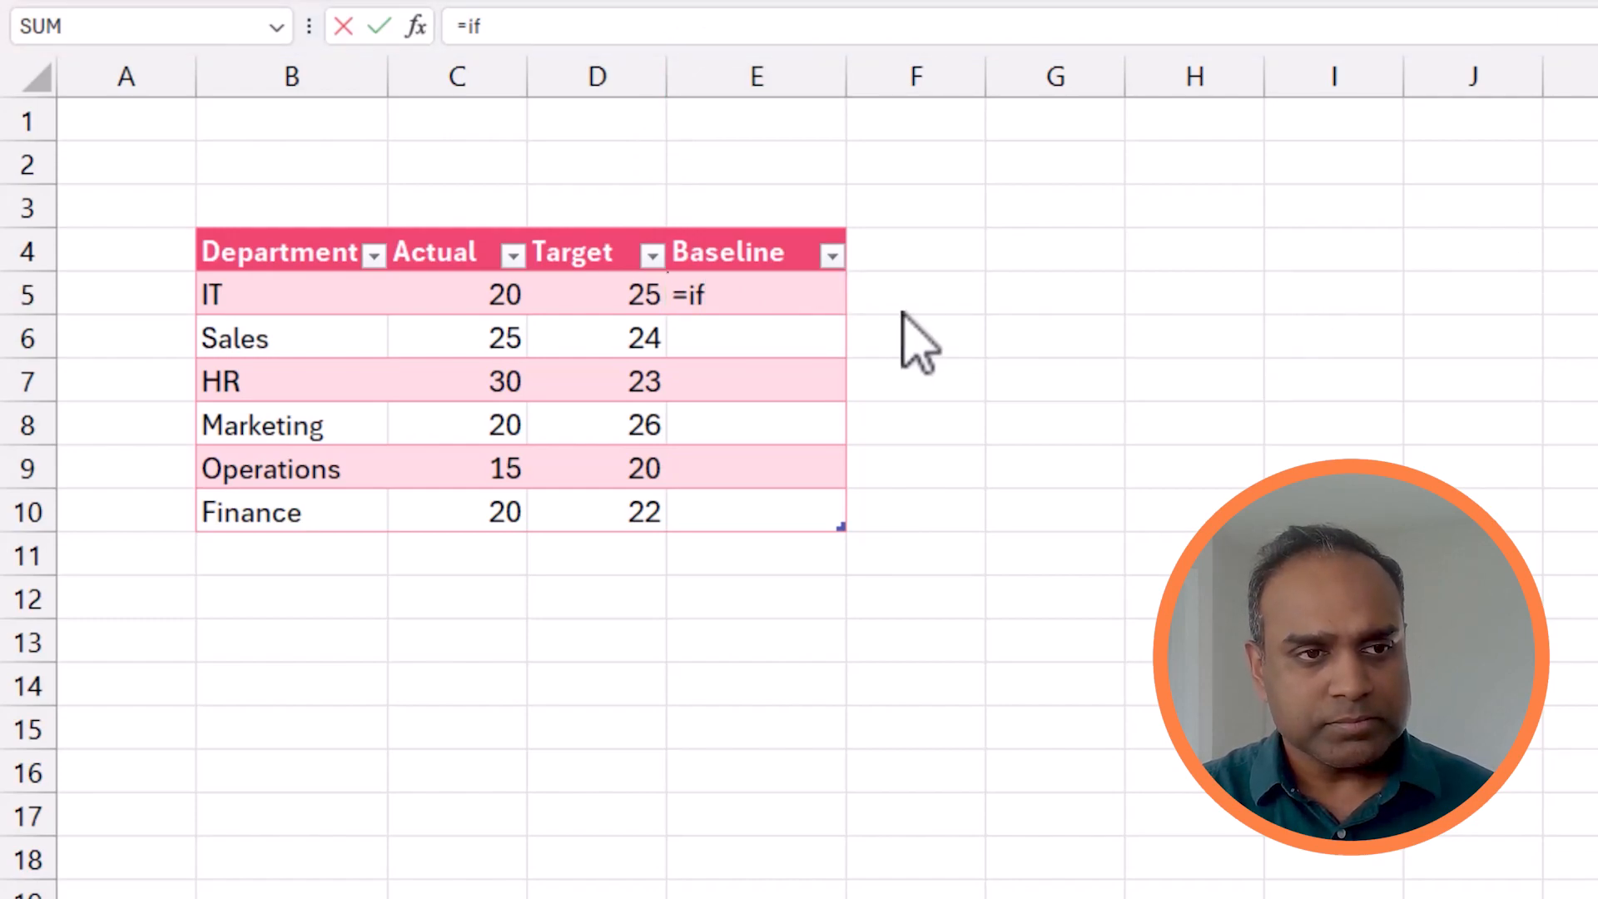
left_click(803, 293)
key("BackSpace")
key("BackSpace")
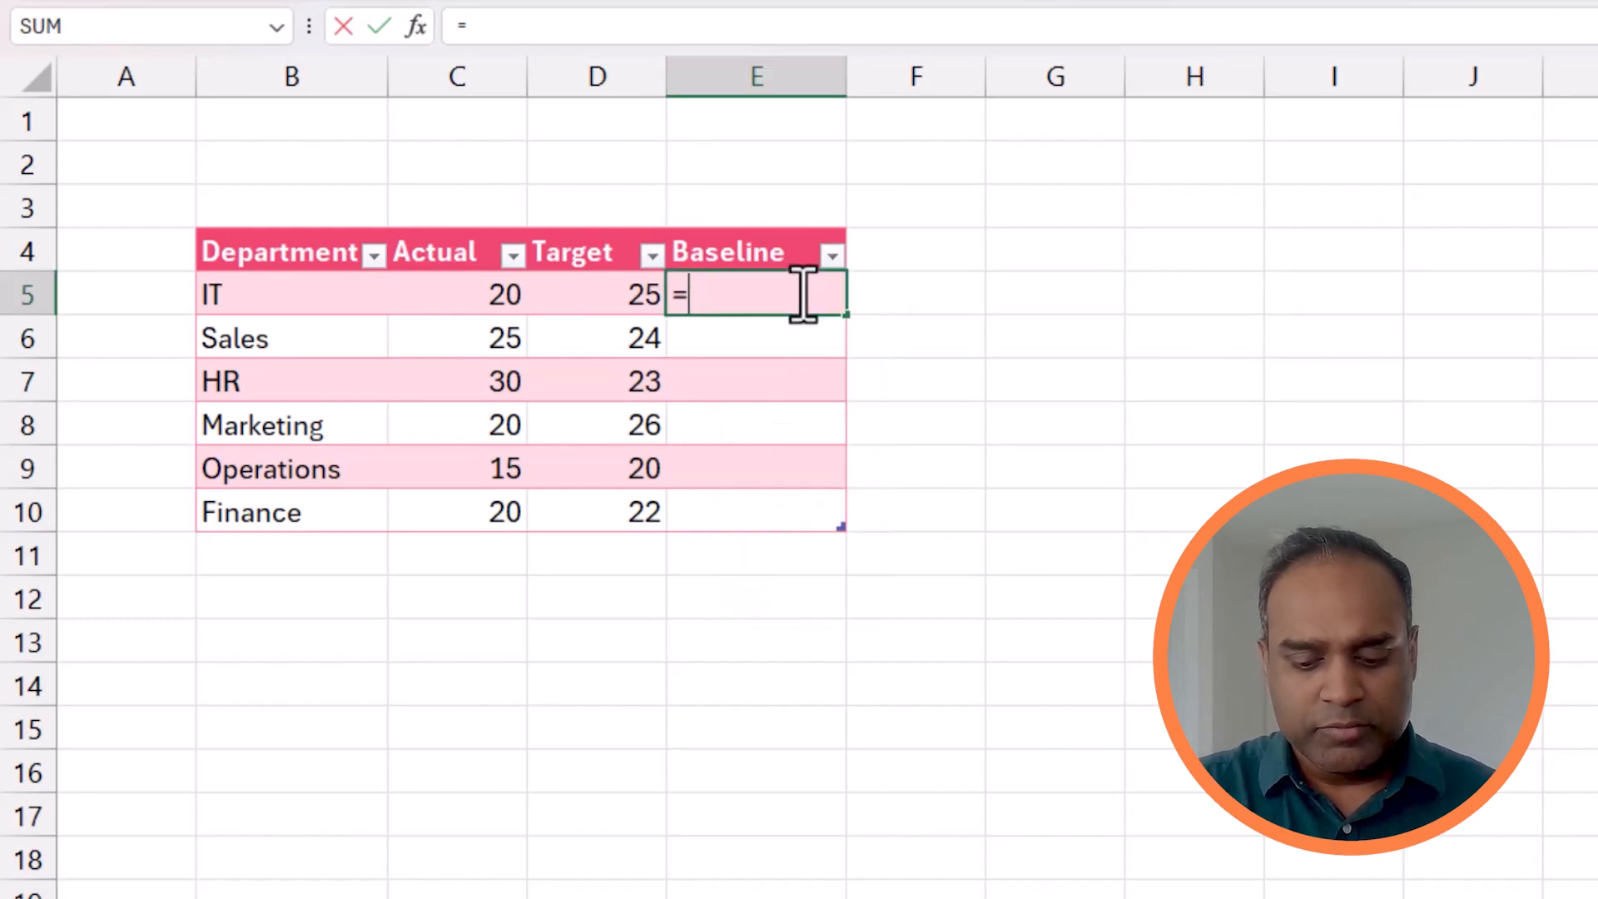
type("min(")
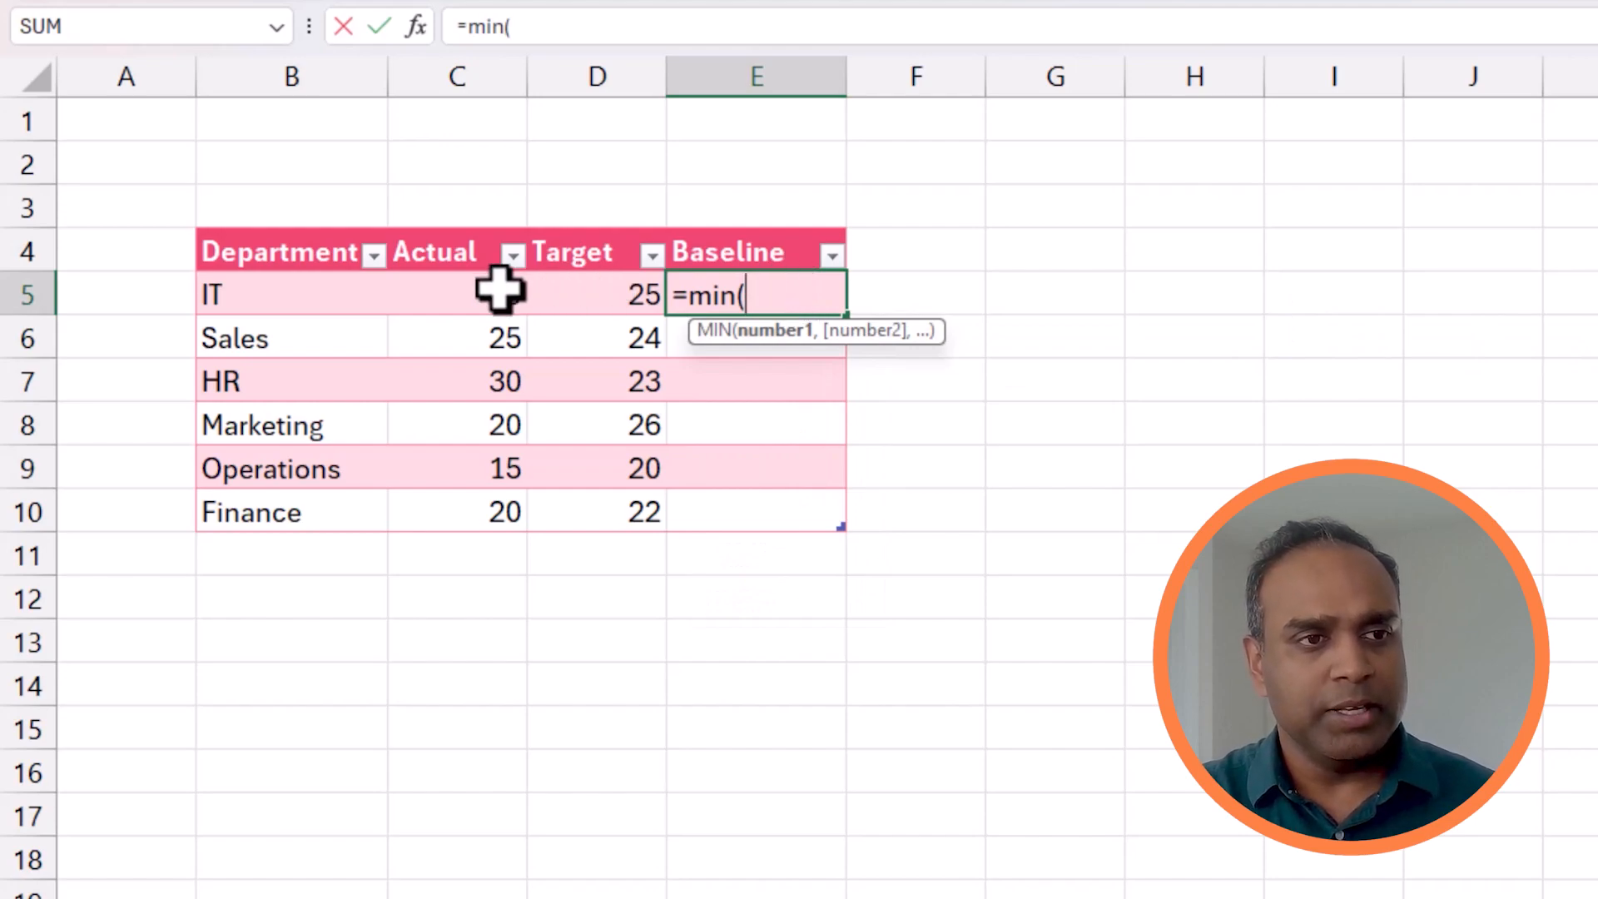
left_click_drag(506, 297, 591, 300)
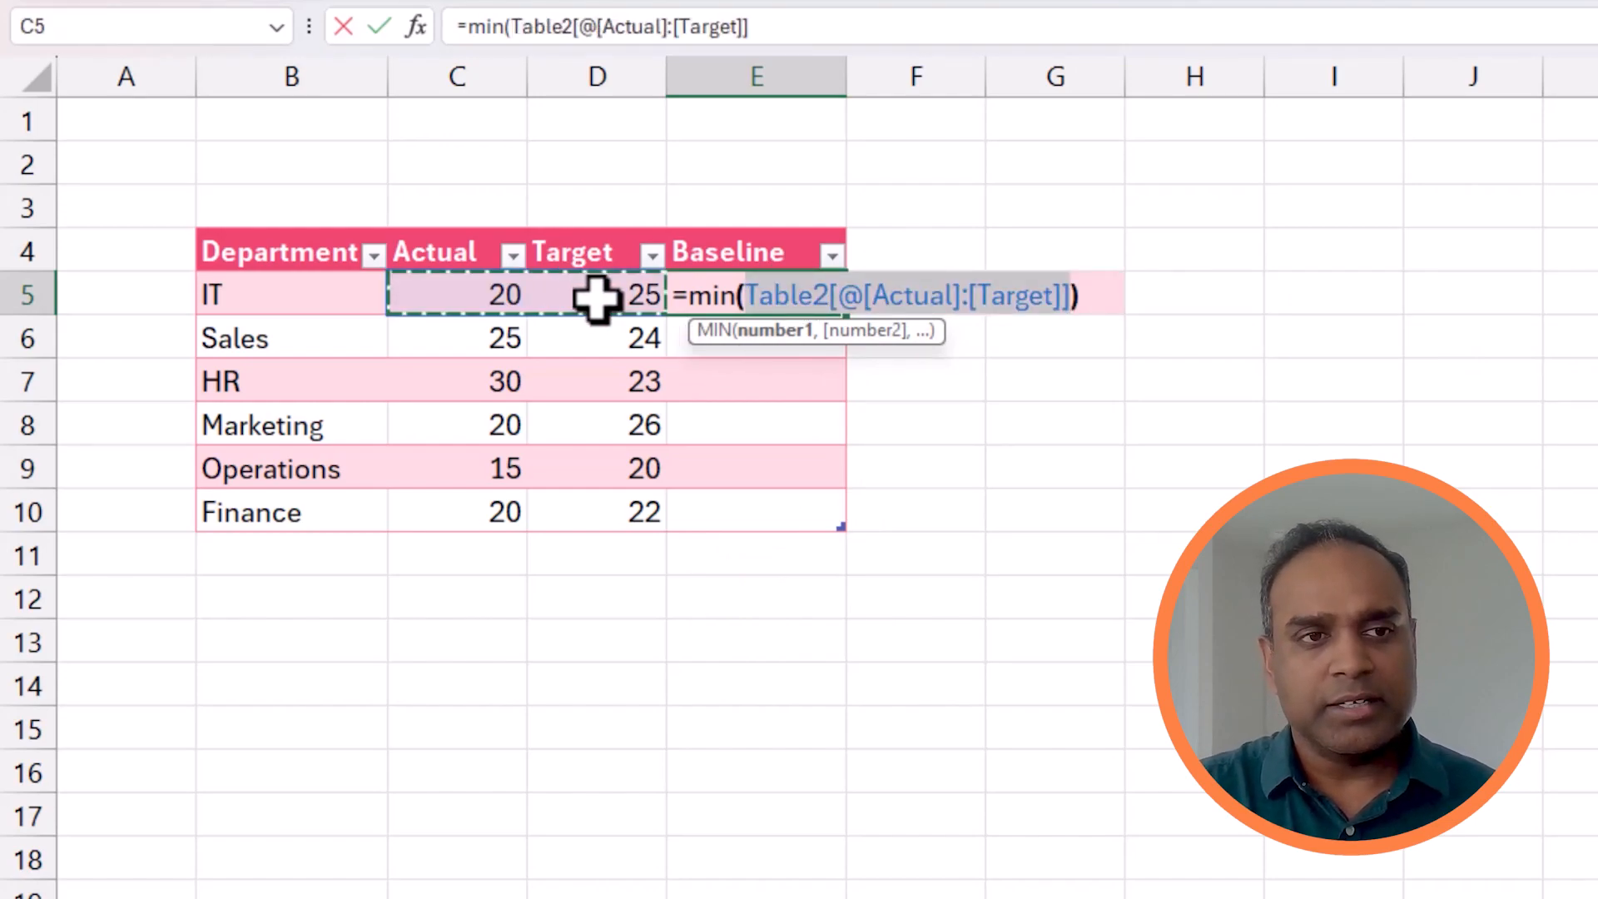
key("Return")
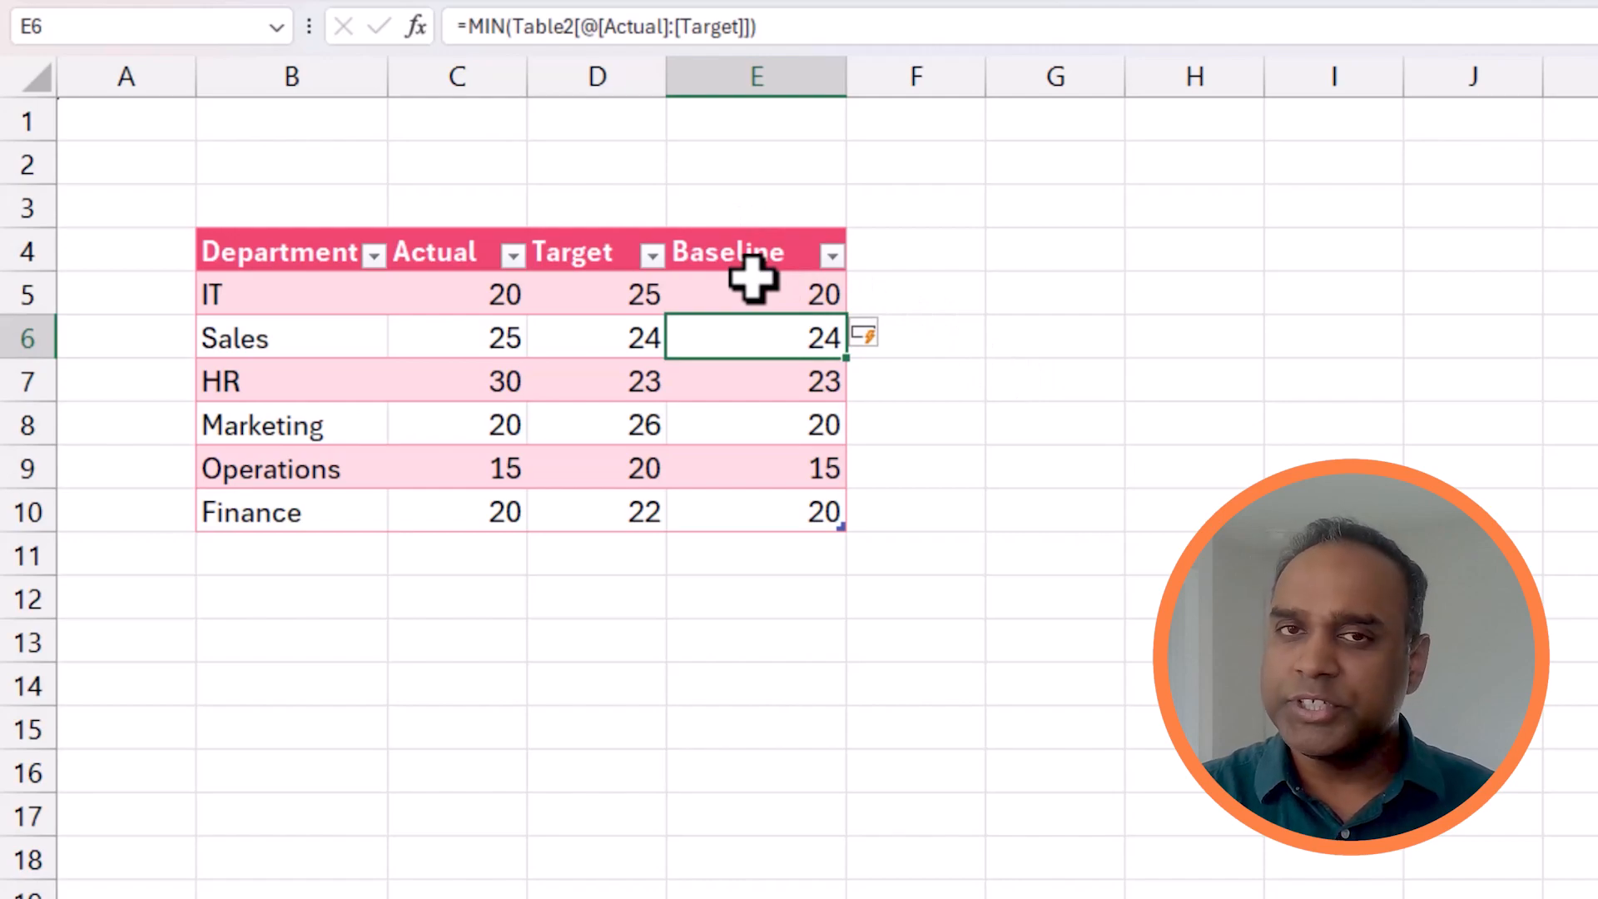
Add a table column headed "Positive Variance" in F4 and widen column F to fit the header
left_click(924, 264)
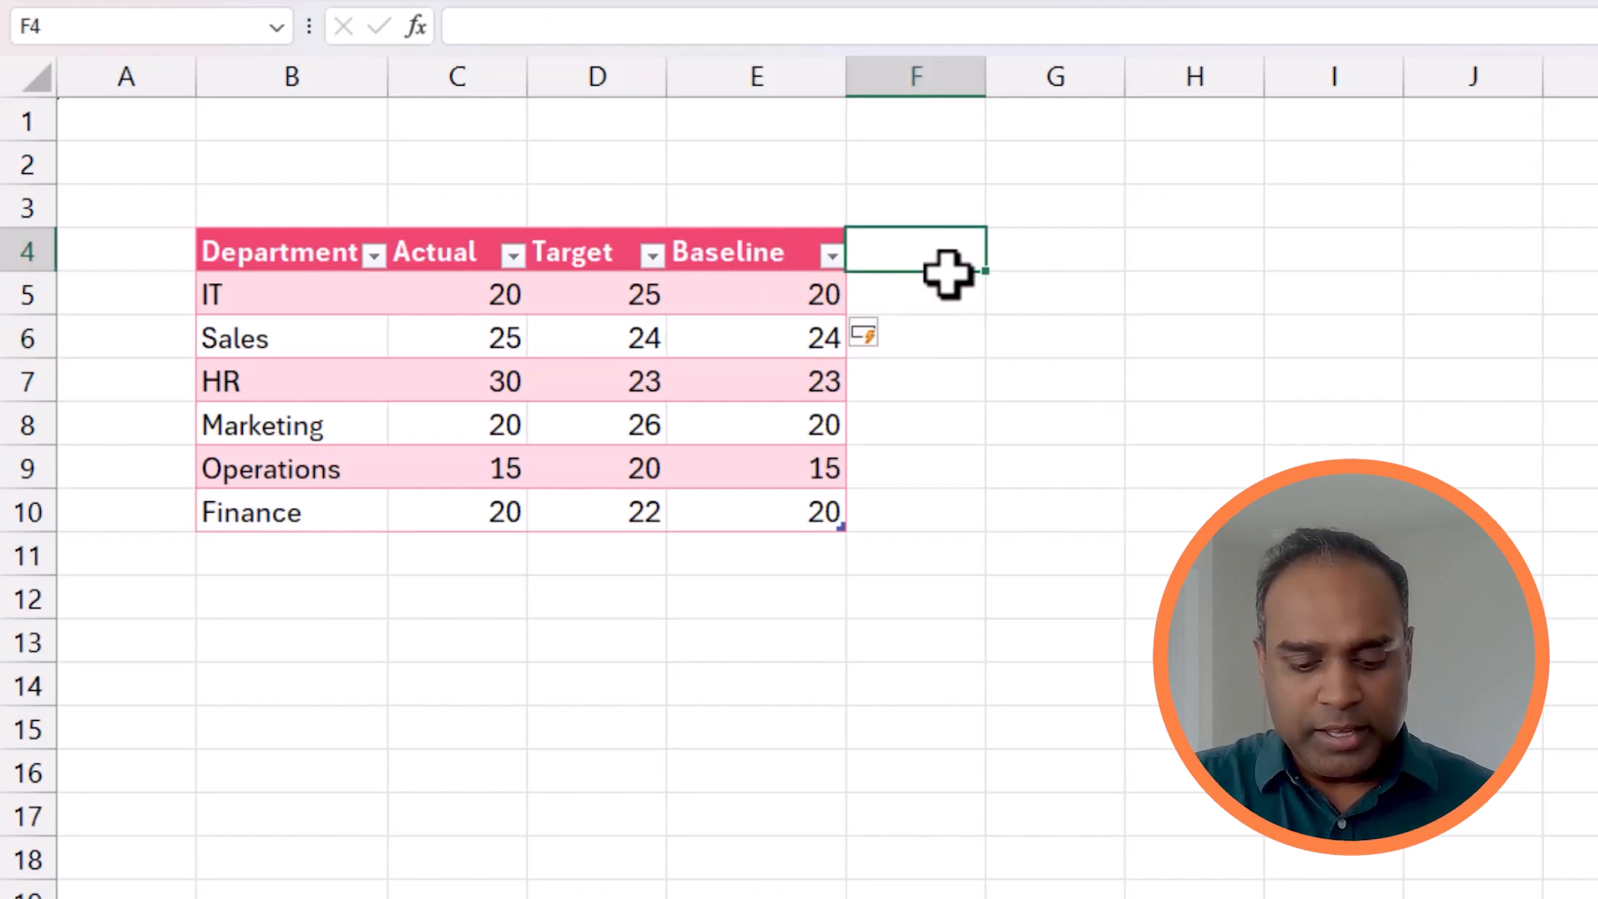
type("Positive Variance")
key("Tab")
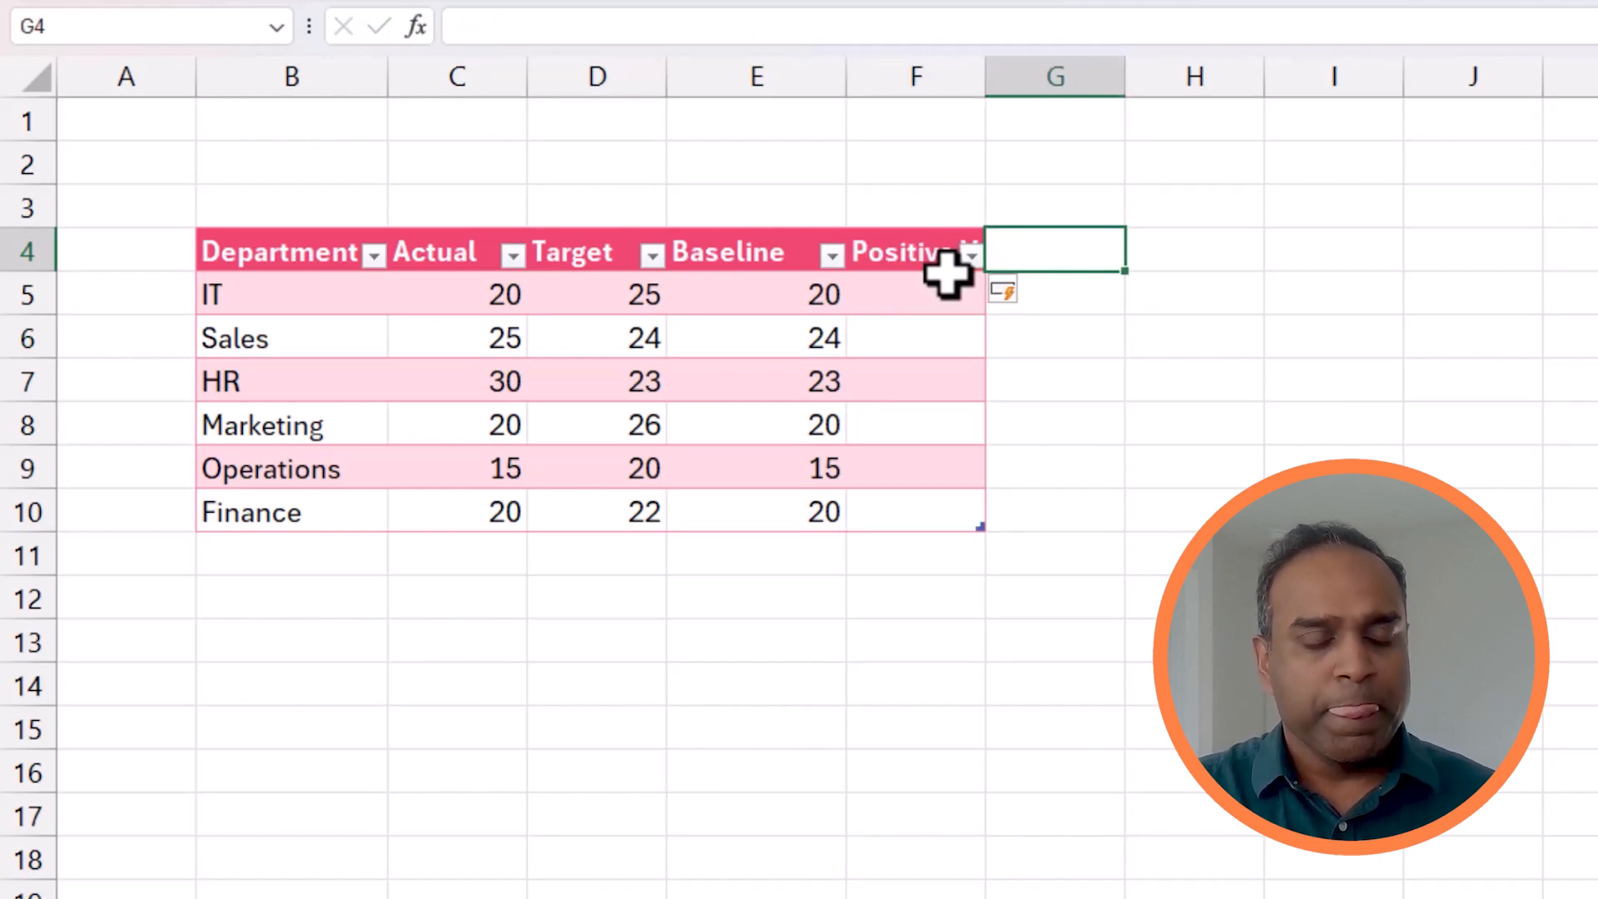
left_click_drag(989, 79, 1107, 78)
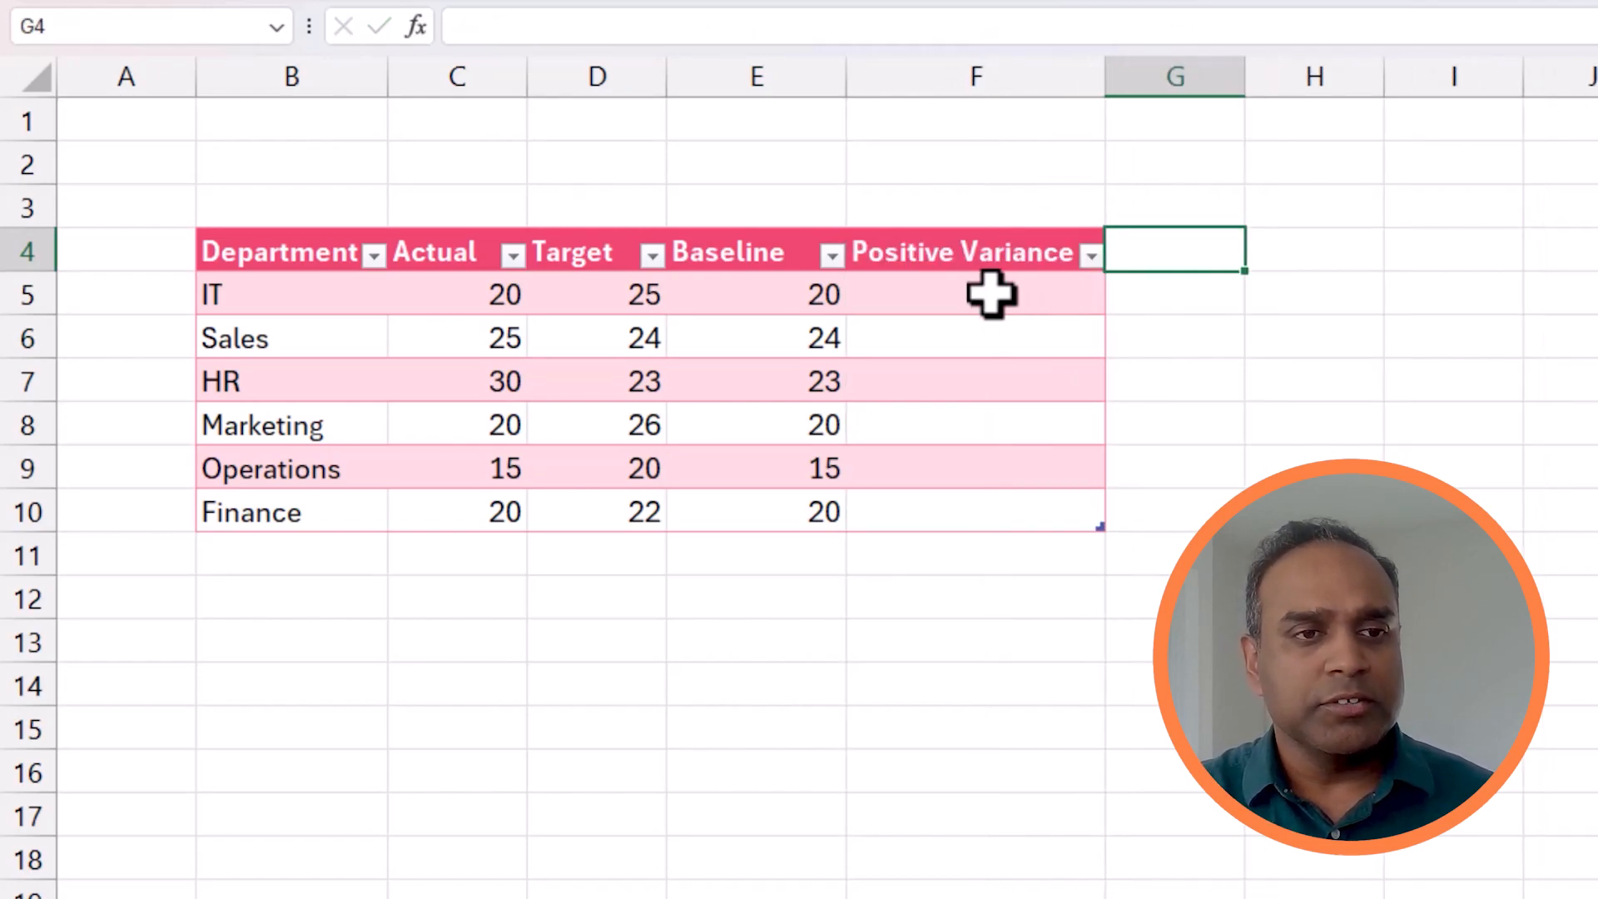
left_click(1030, 303)
type("=if(")
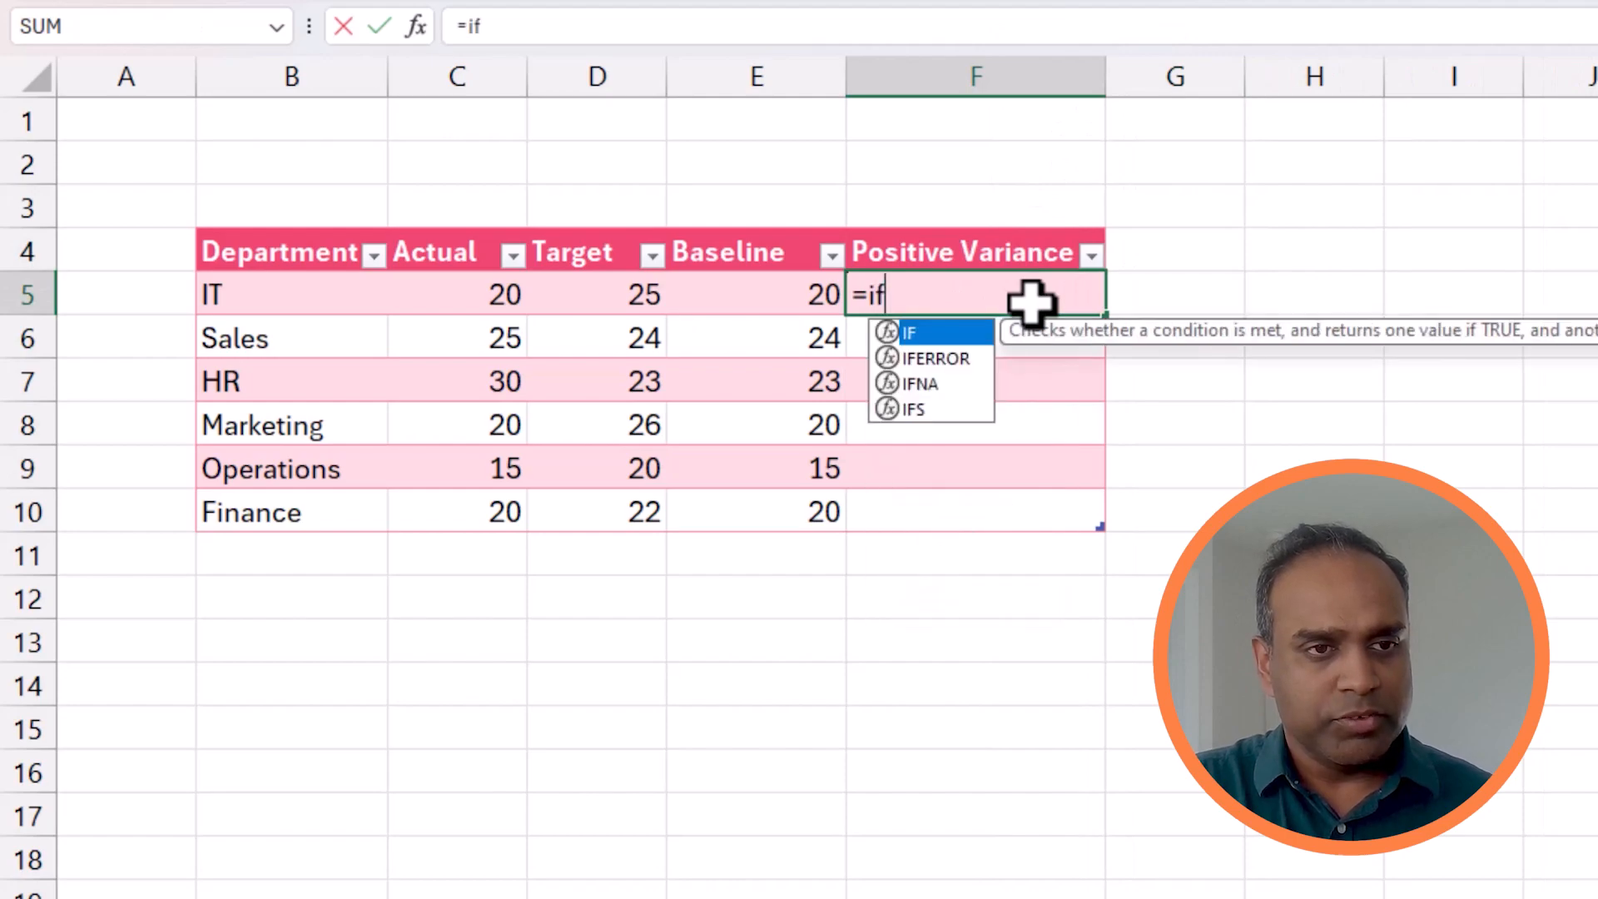
left_click(506, 293)
type(">")
left_click(585, 306)
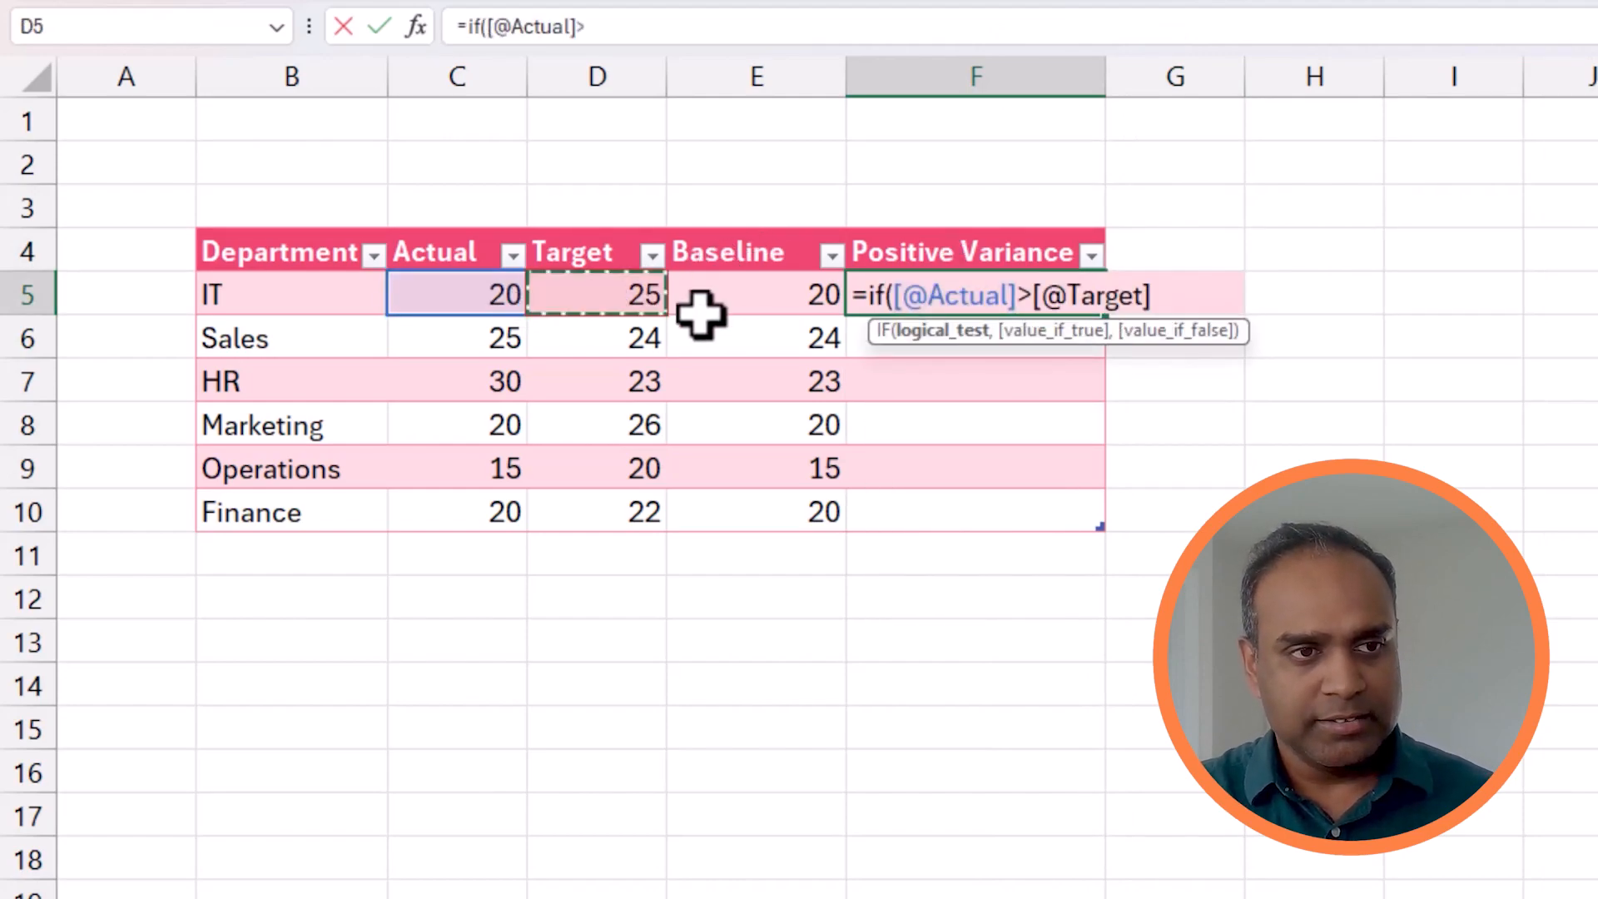
type(",")
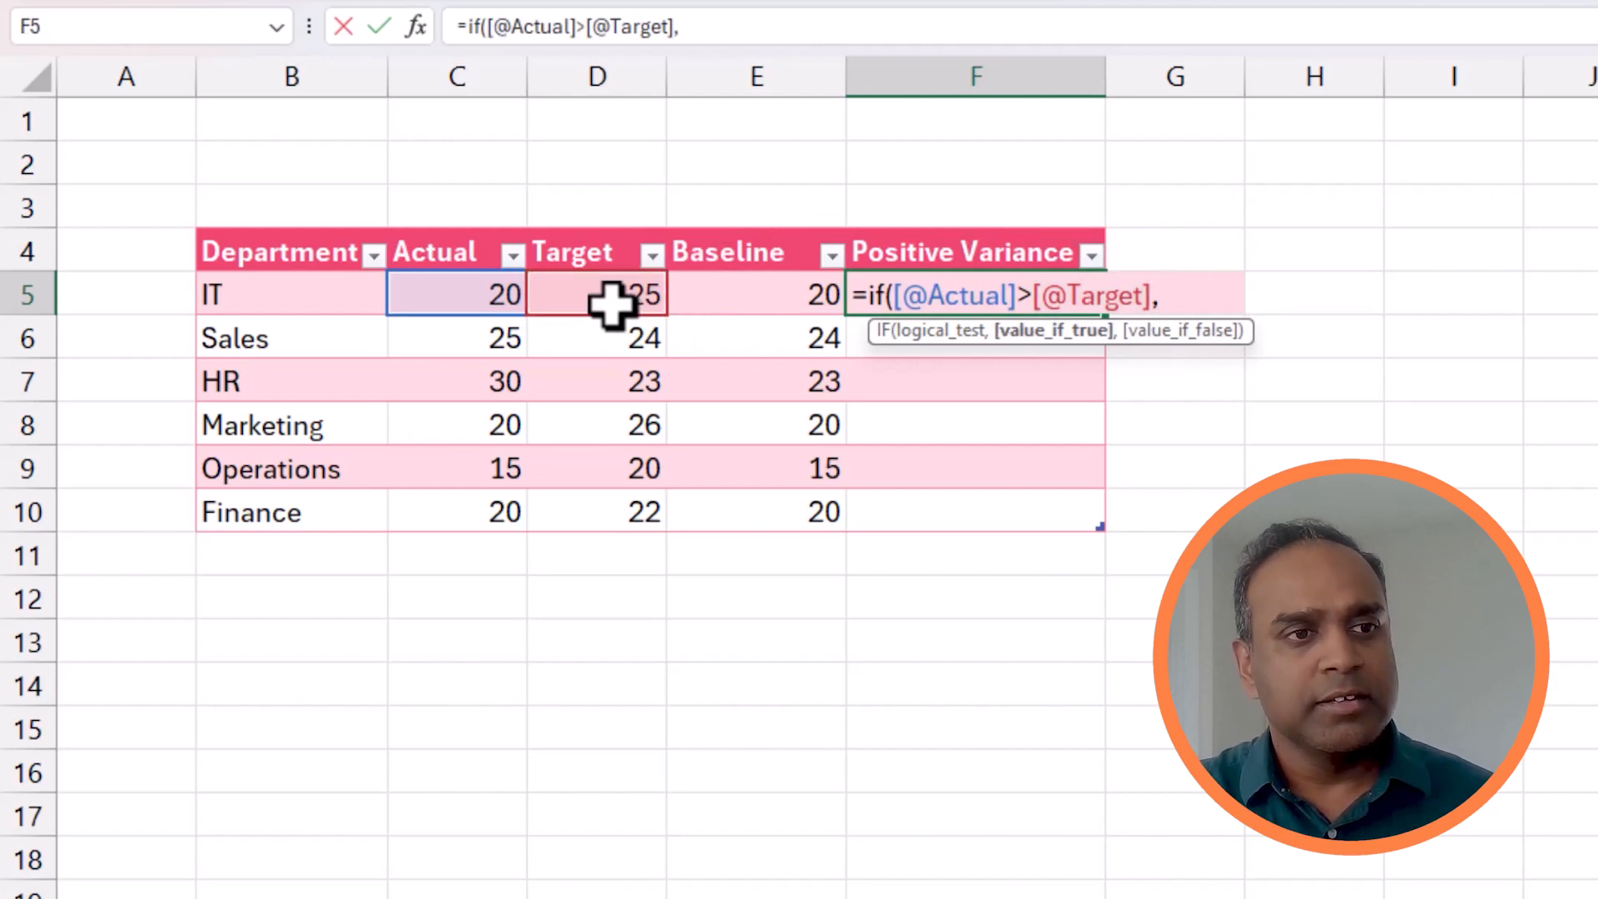
left_click(481, 299)
type("-")
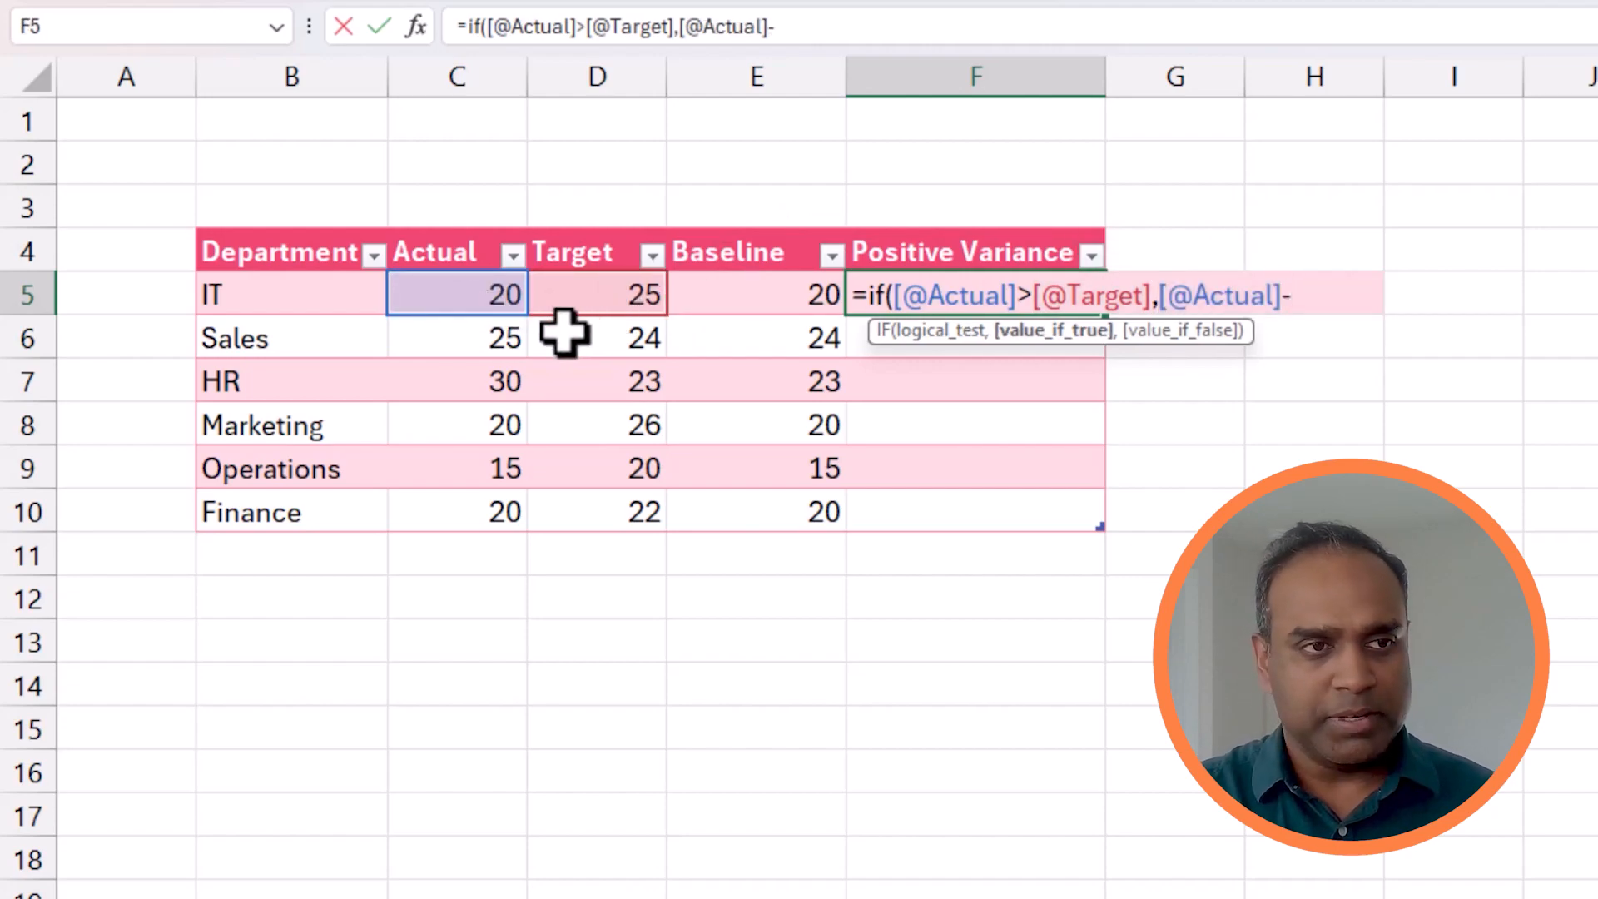
left_click(649, 302)
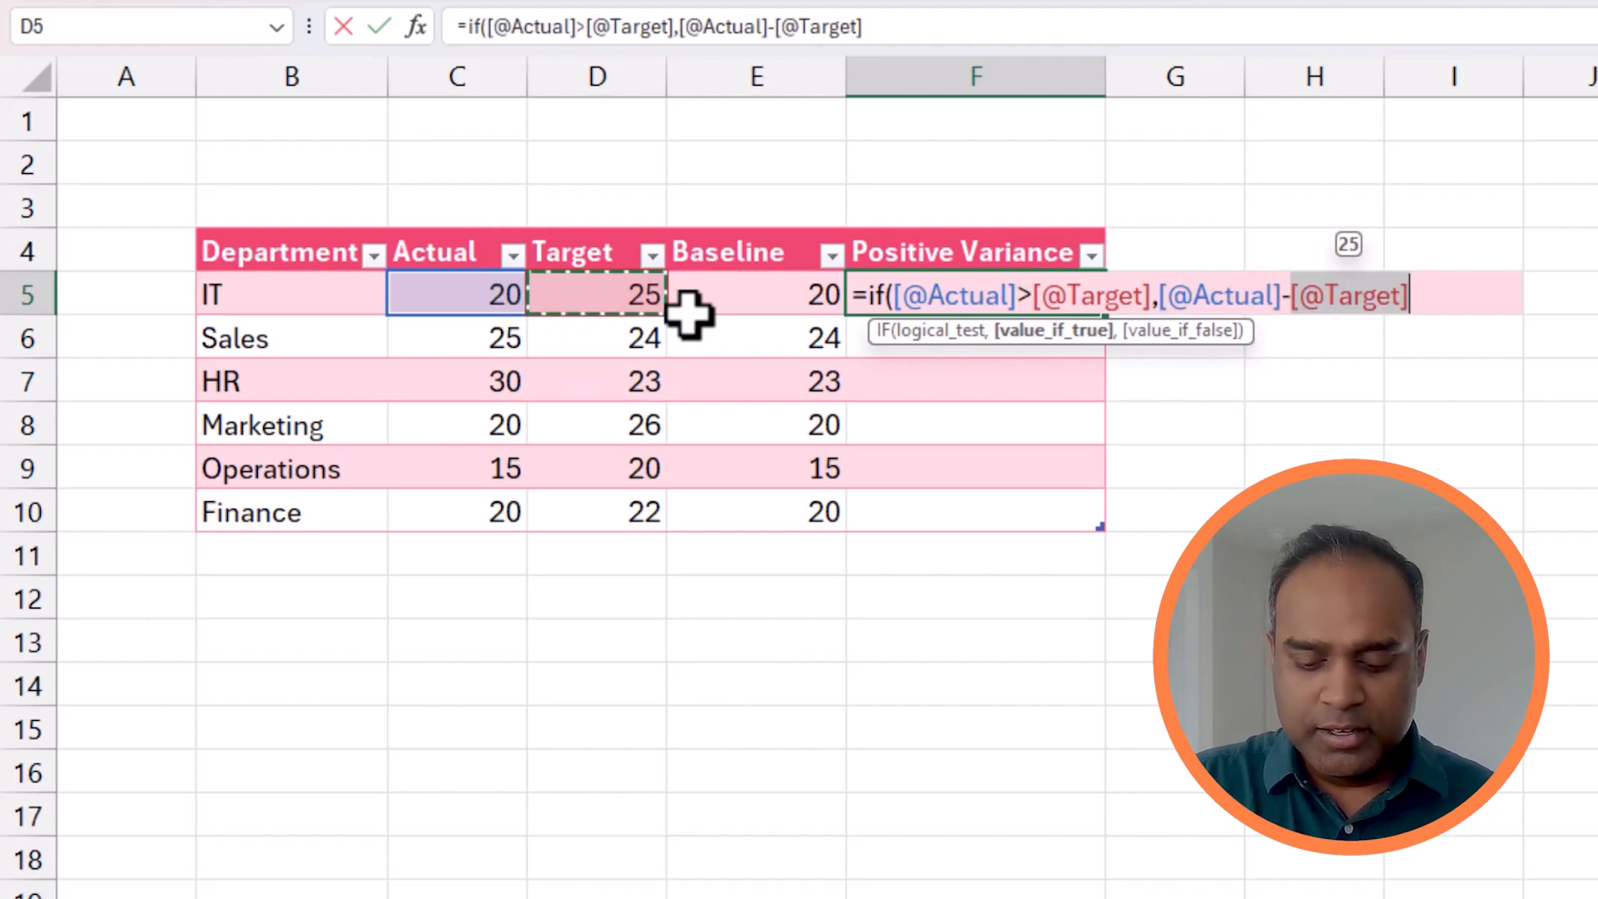
type(",\"")
key("BackSpace")
type("NA()")
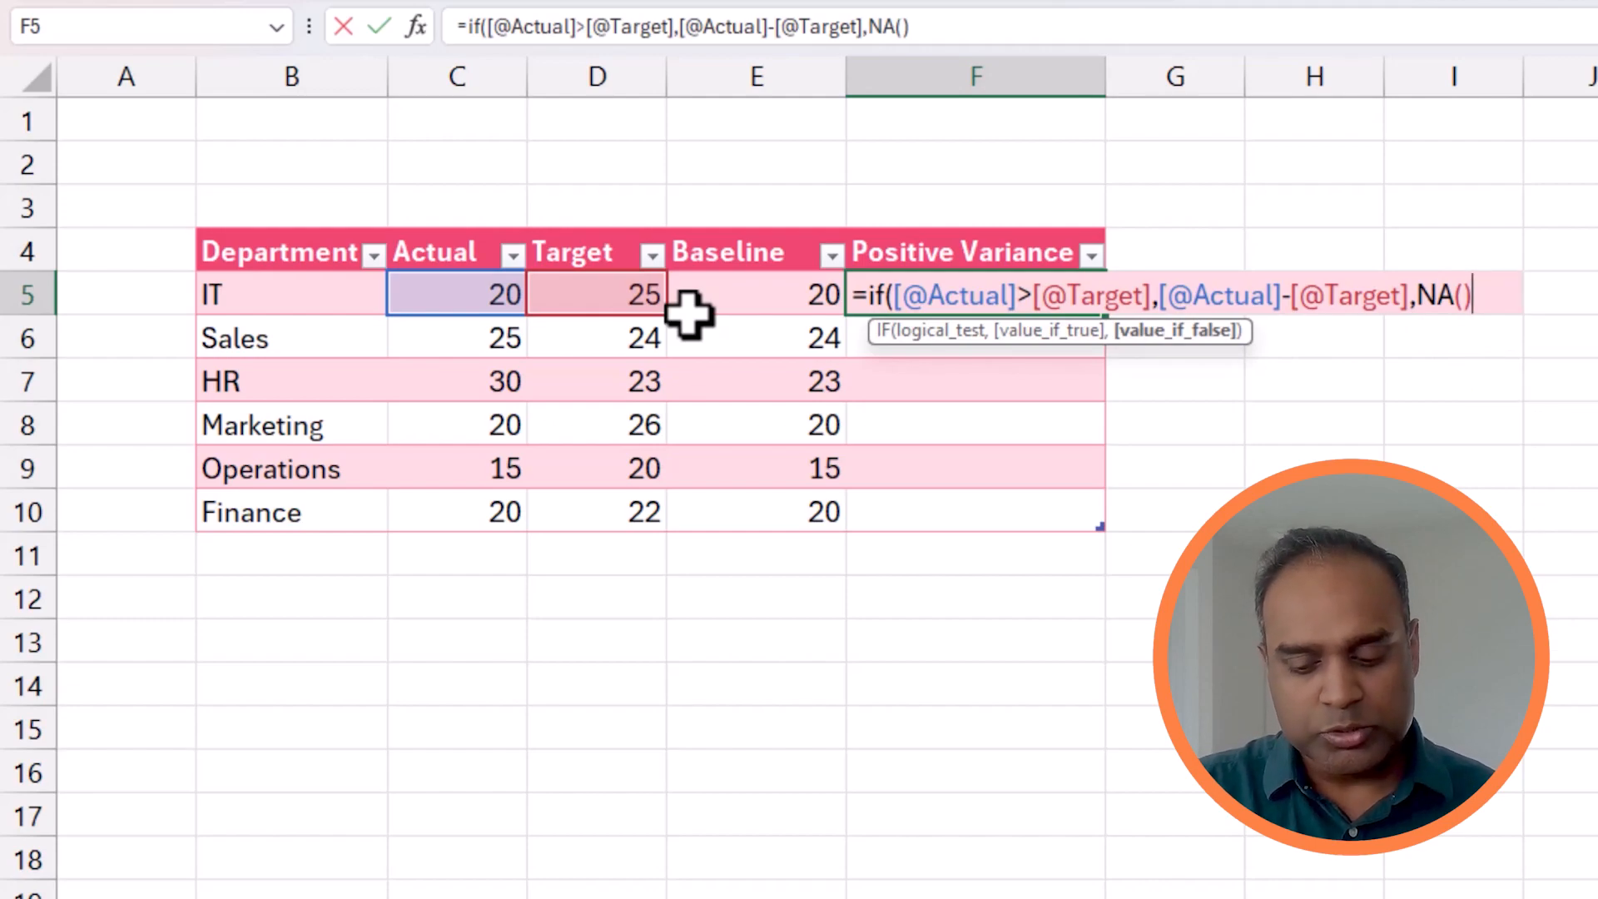
type(")")
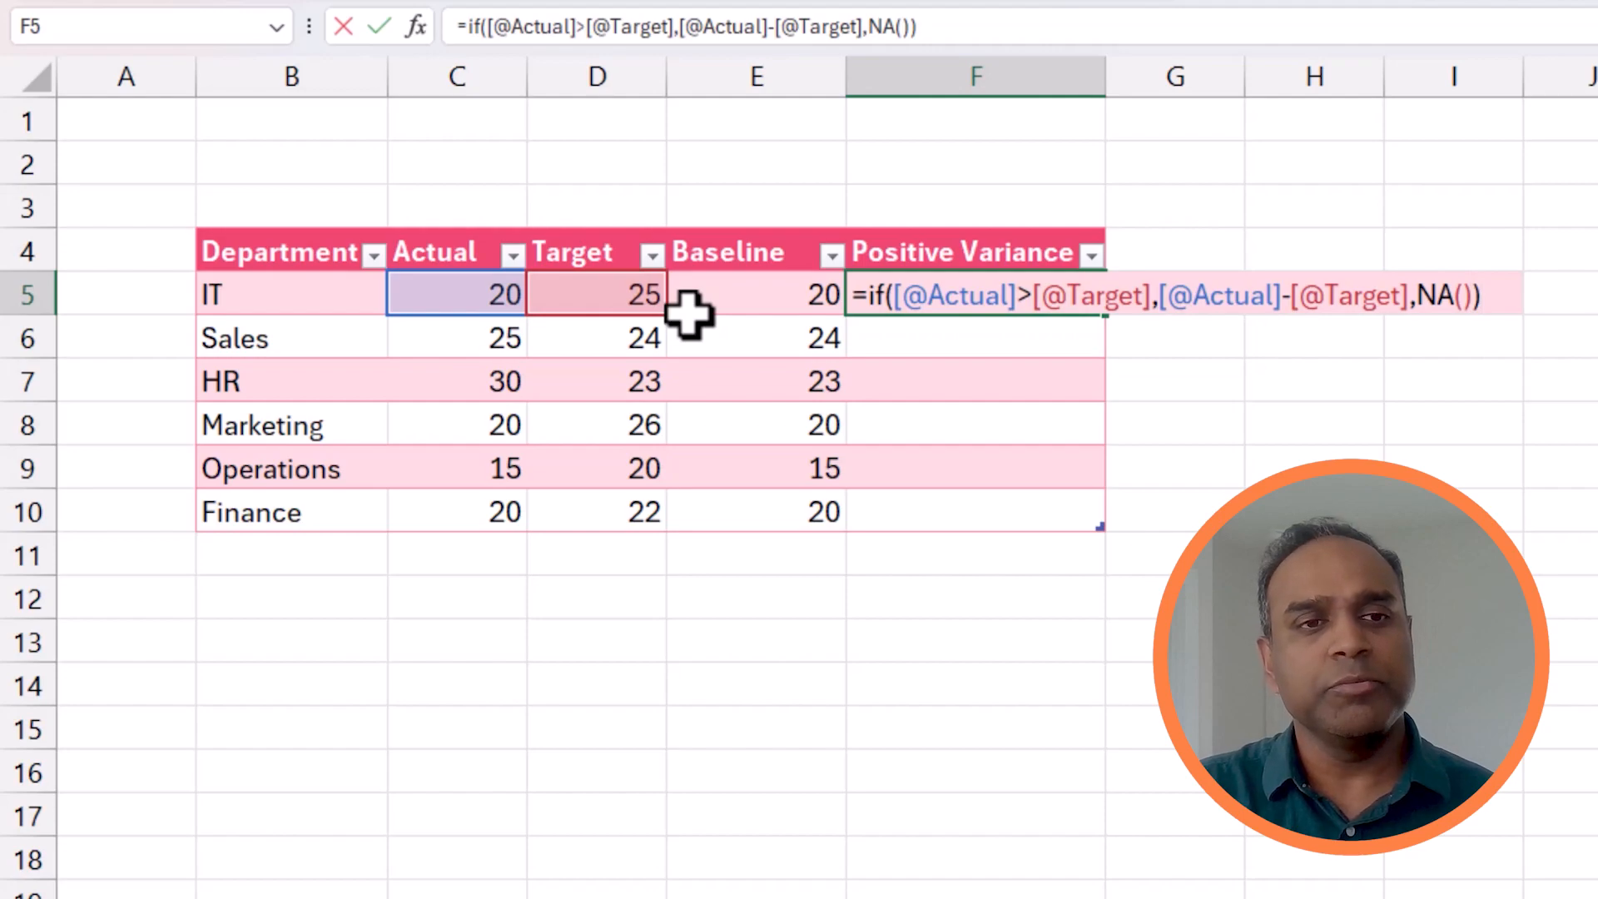
key("Return")
left_click(1300, 395)
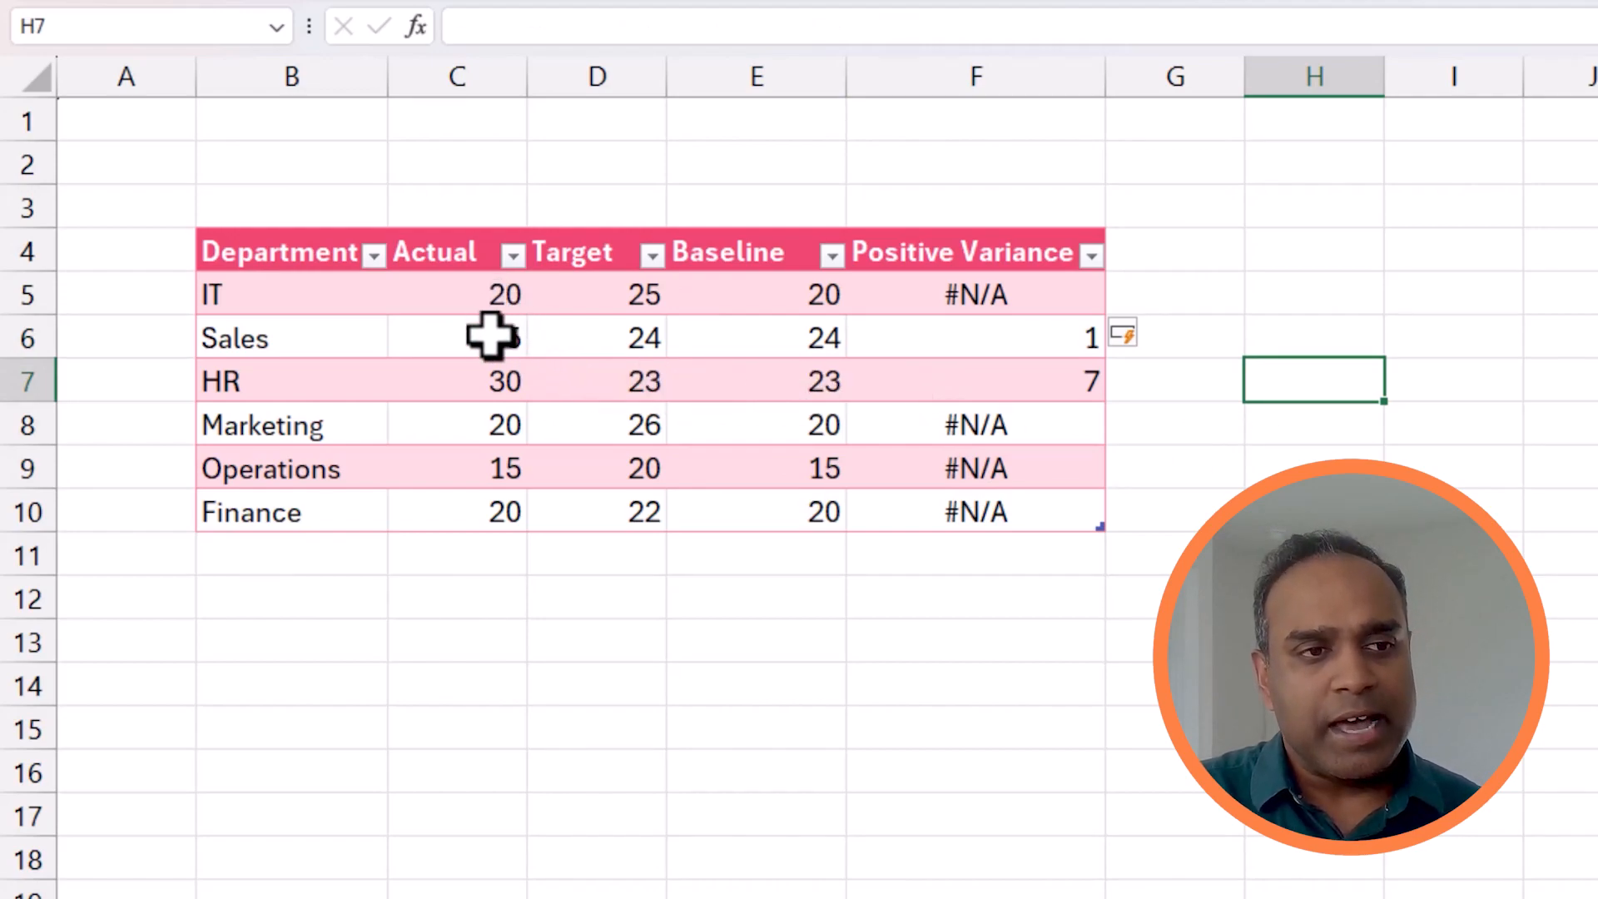
left_click(1024, 328)
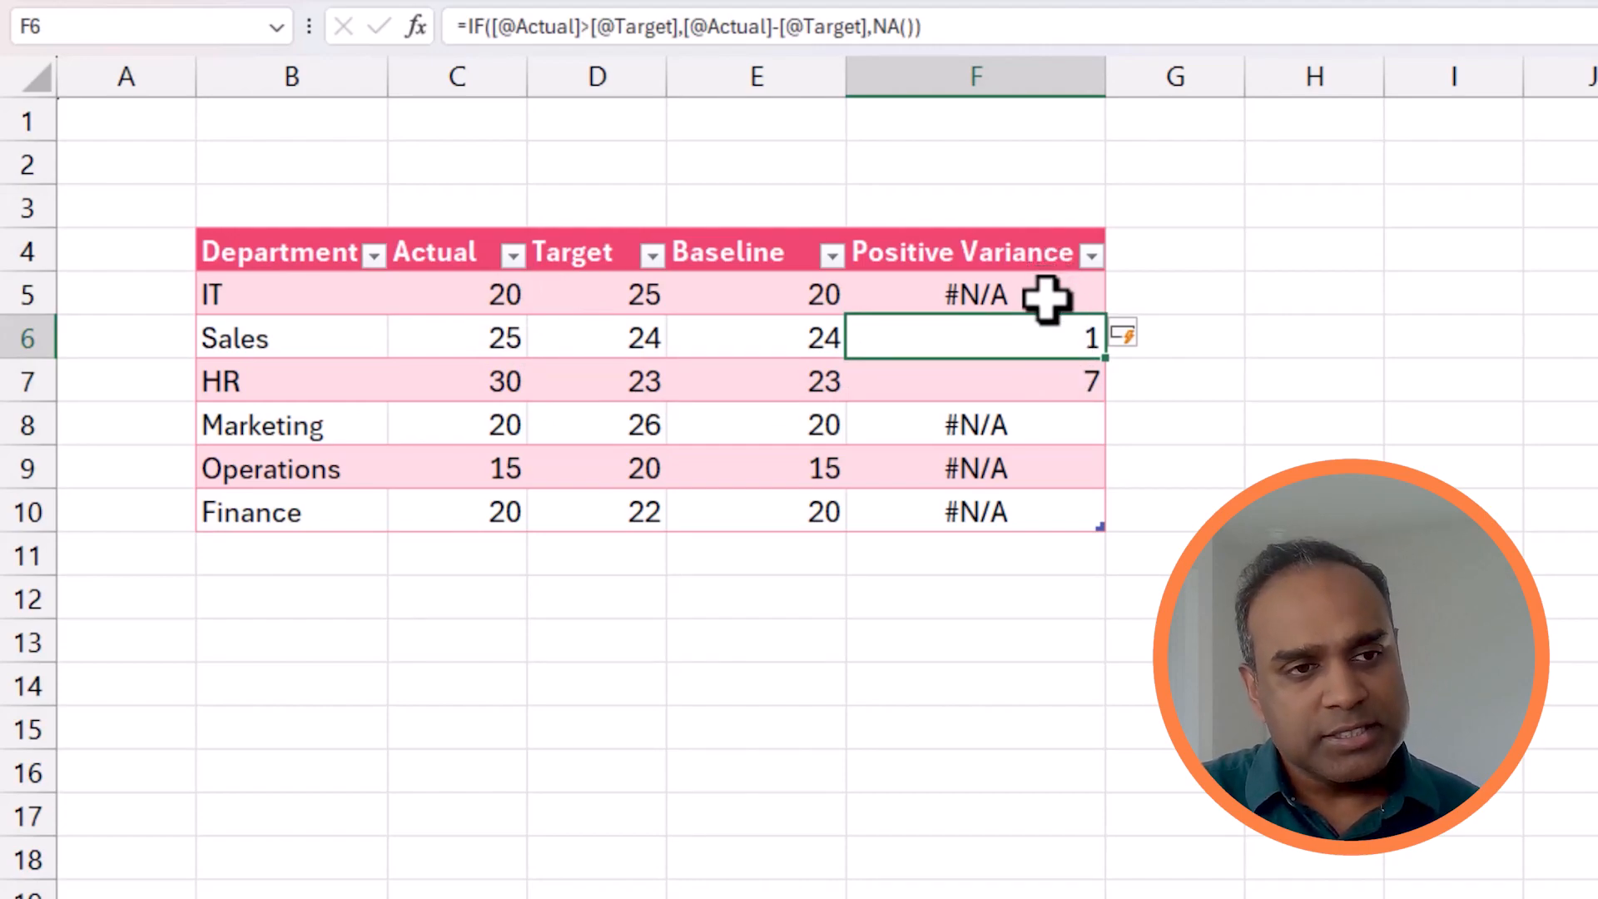
left_click(1044, 298)
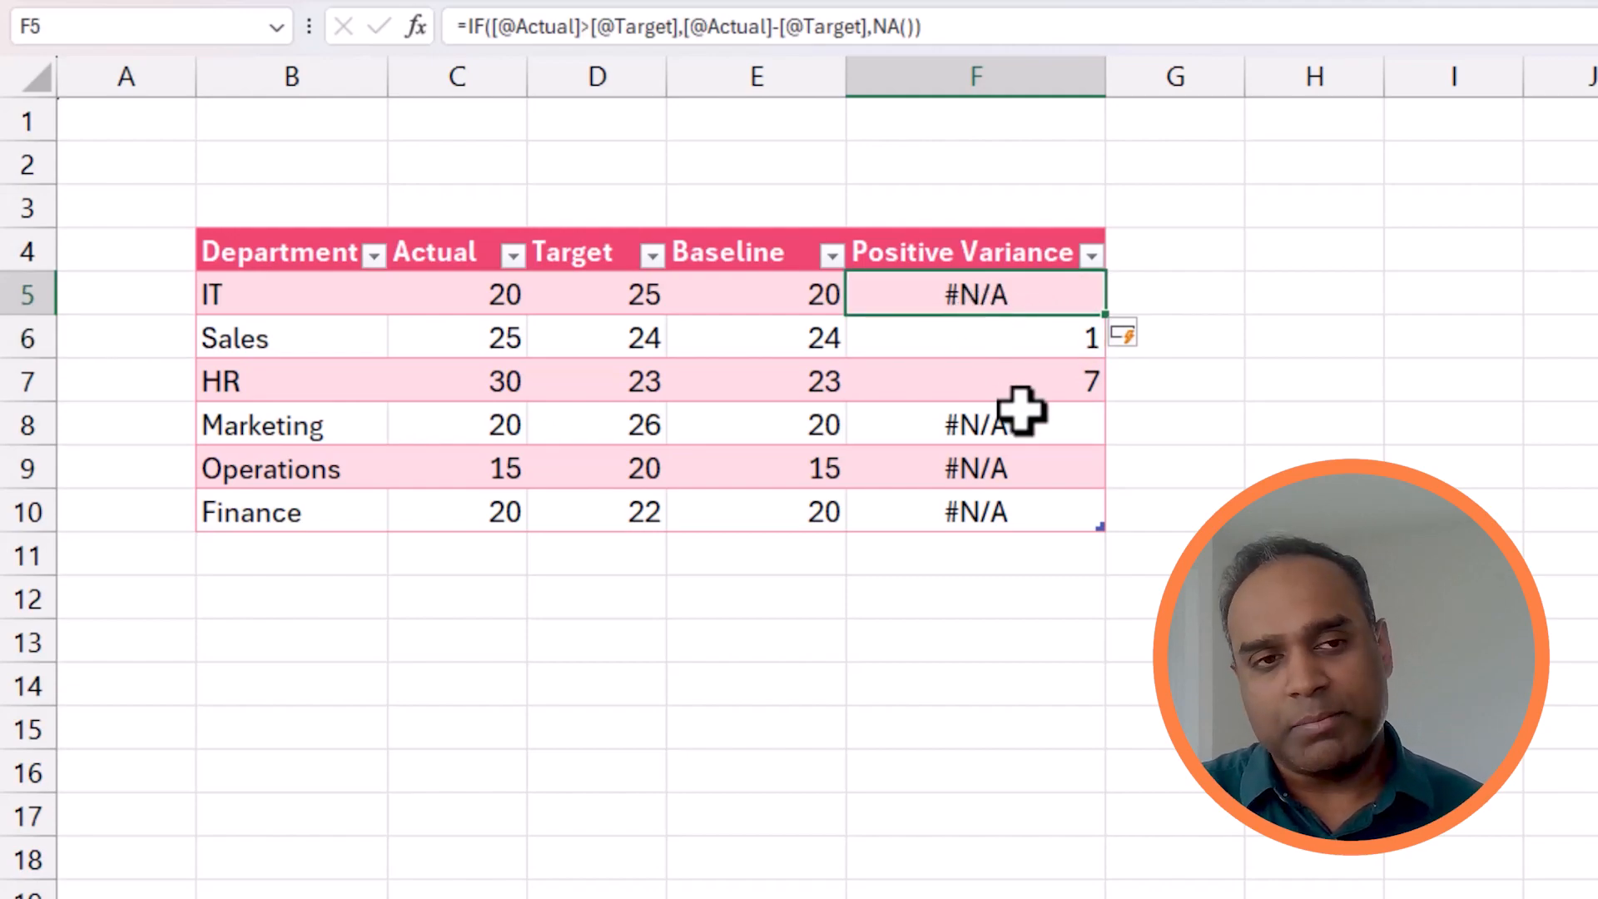
Add a table column headed "Negative Variance" in G4 and widen column G to fit the header
left_click(1145, 286)
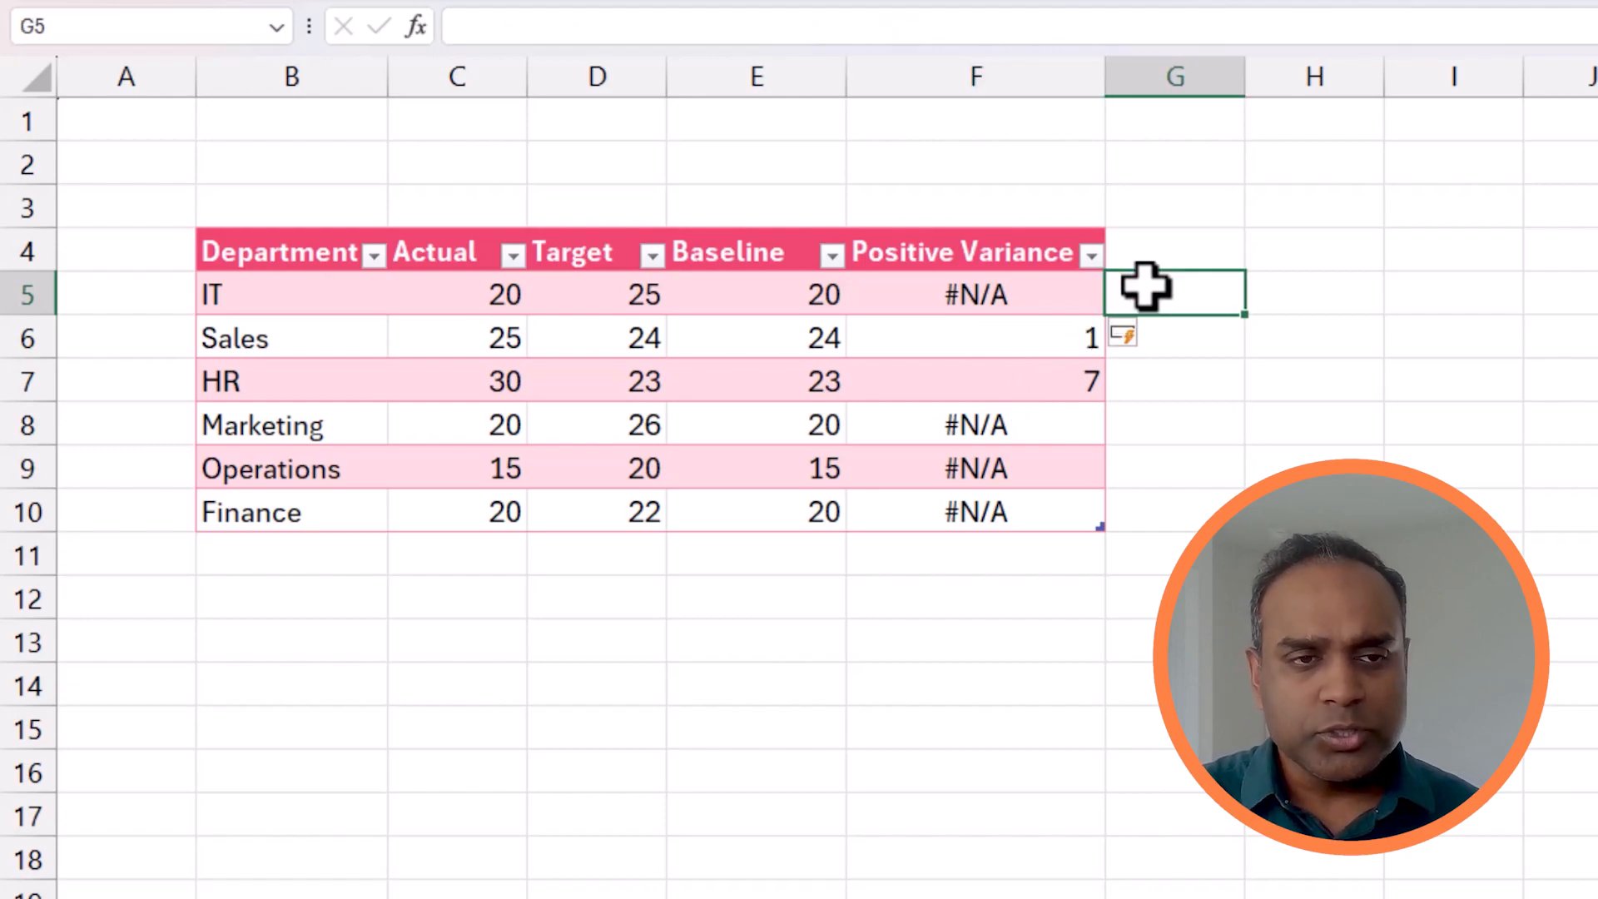
key("Up")
type("Negative Variance")
key("Return")
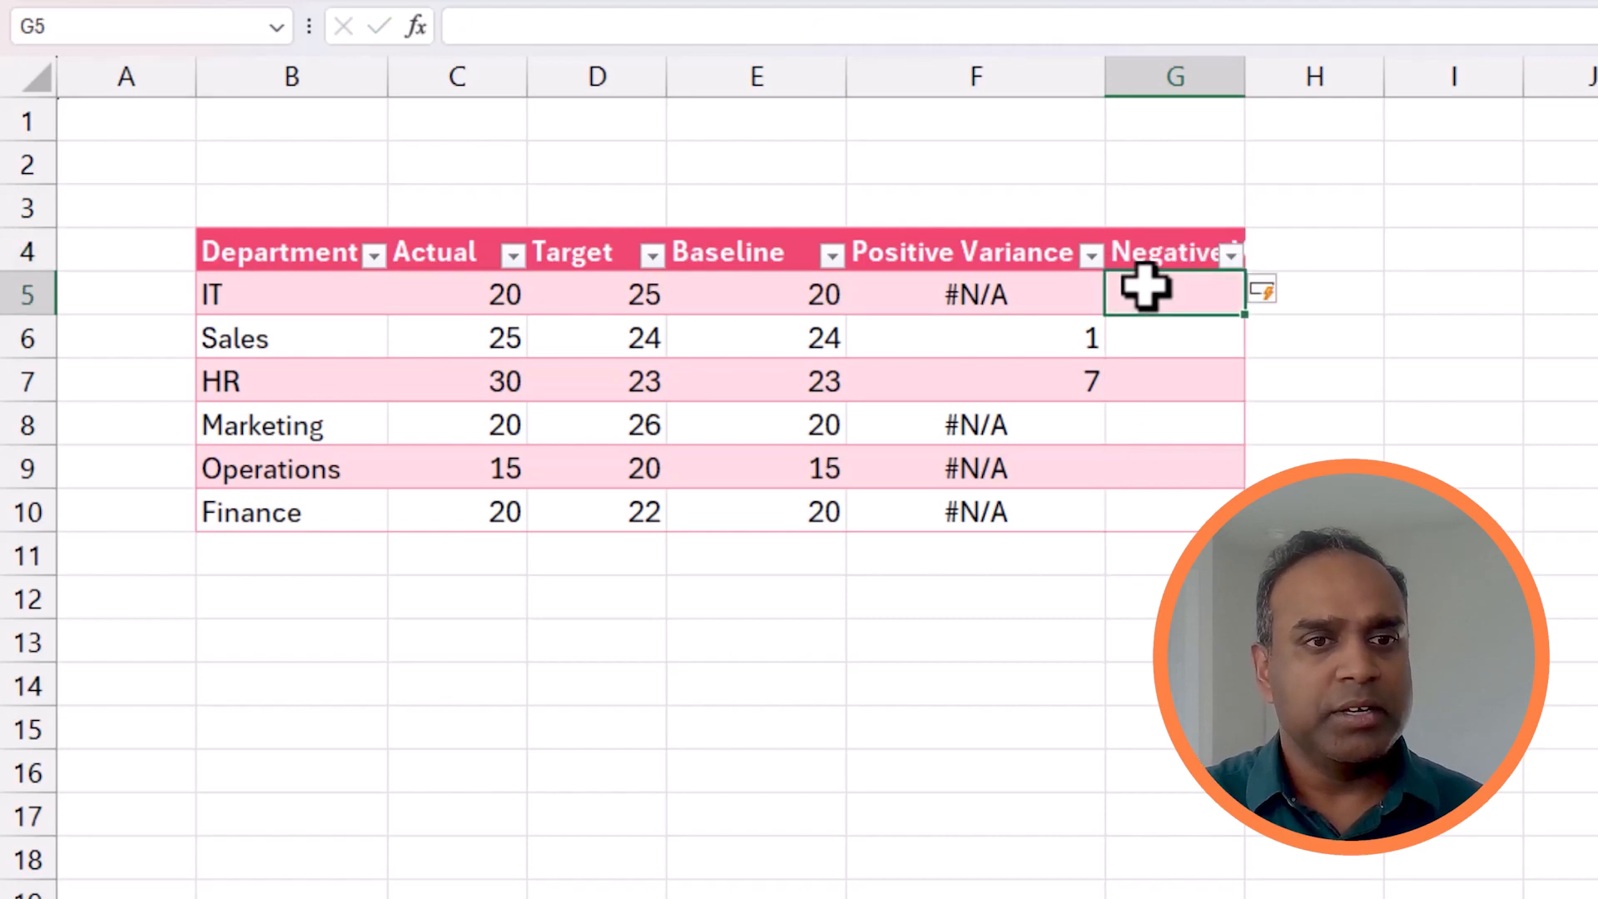
left_click_drag(1244, 78, 1388, 78)
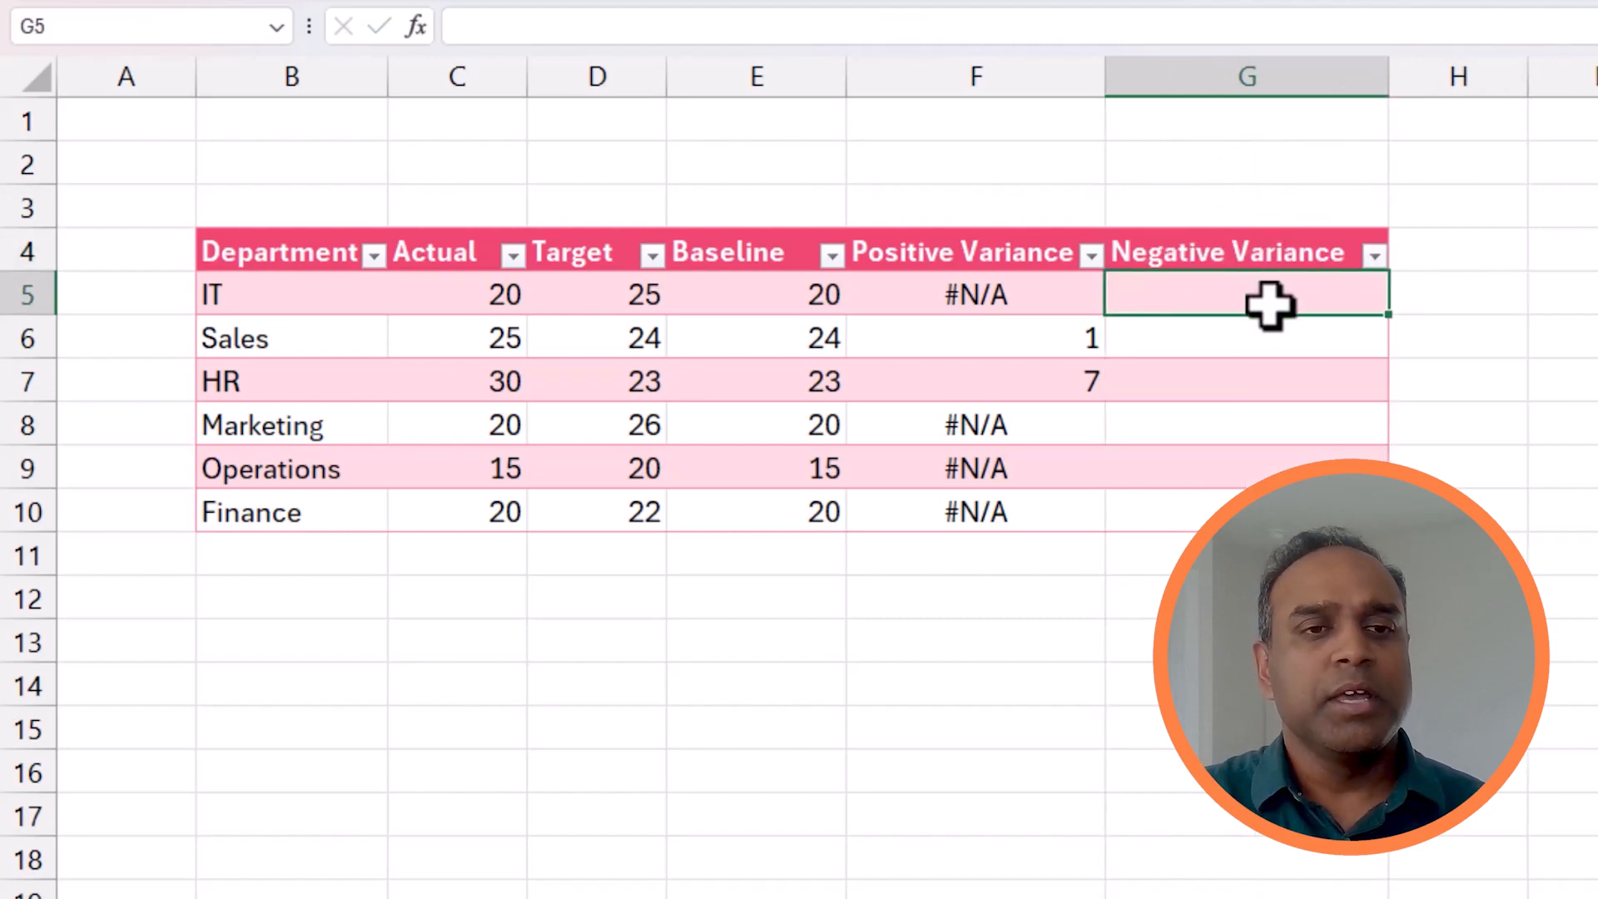
type("=if(")
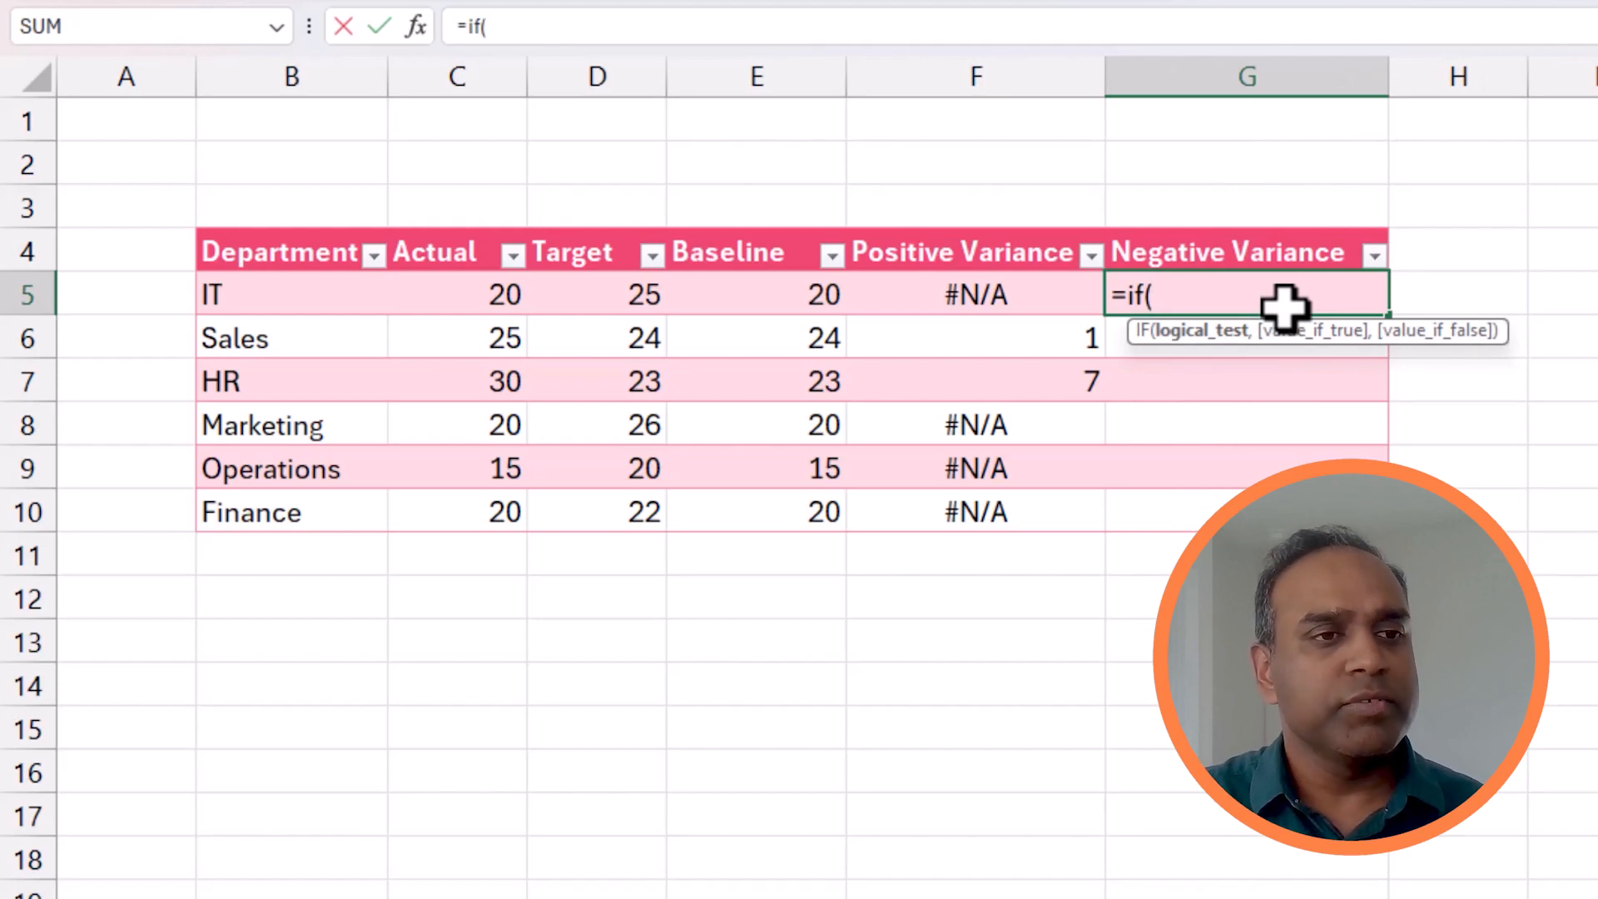
left_click(474, 293)
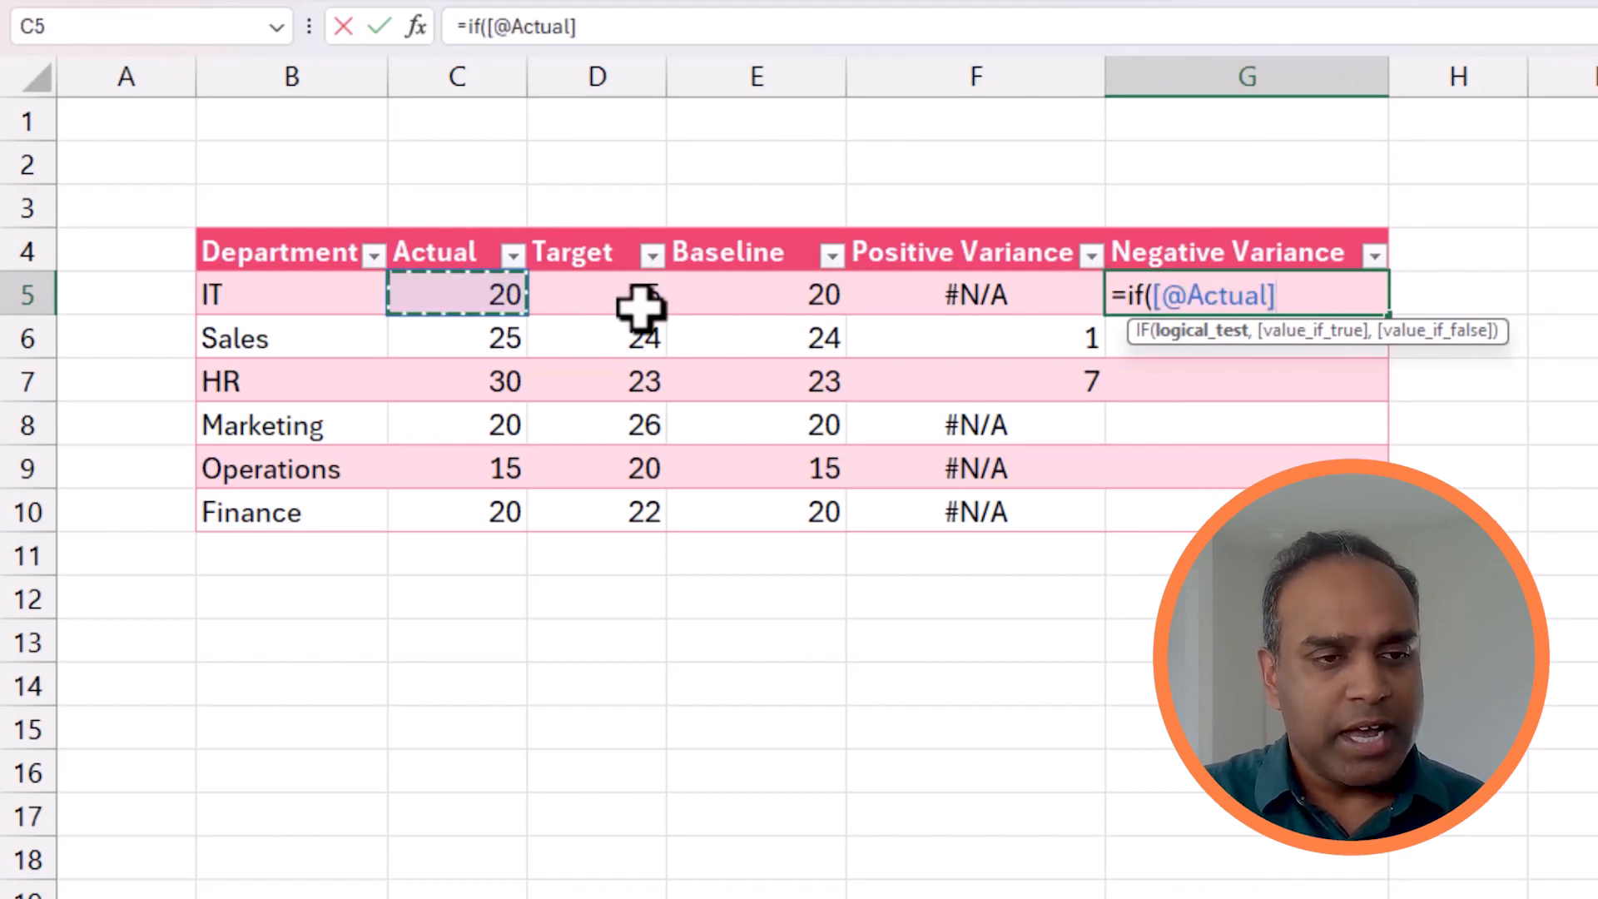
type("<")
left_click(641, 306)
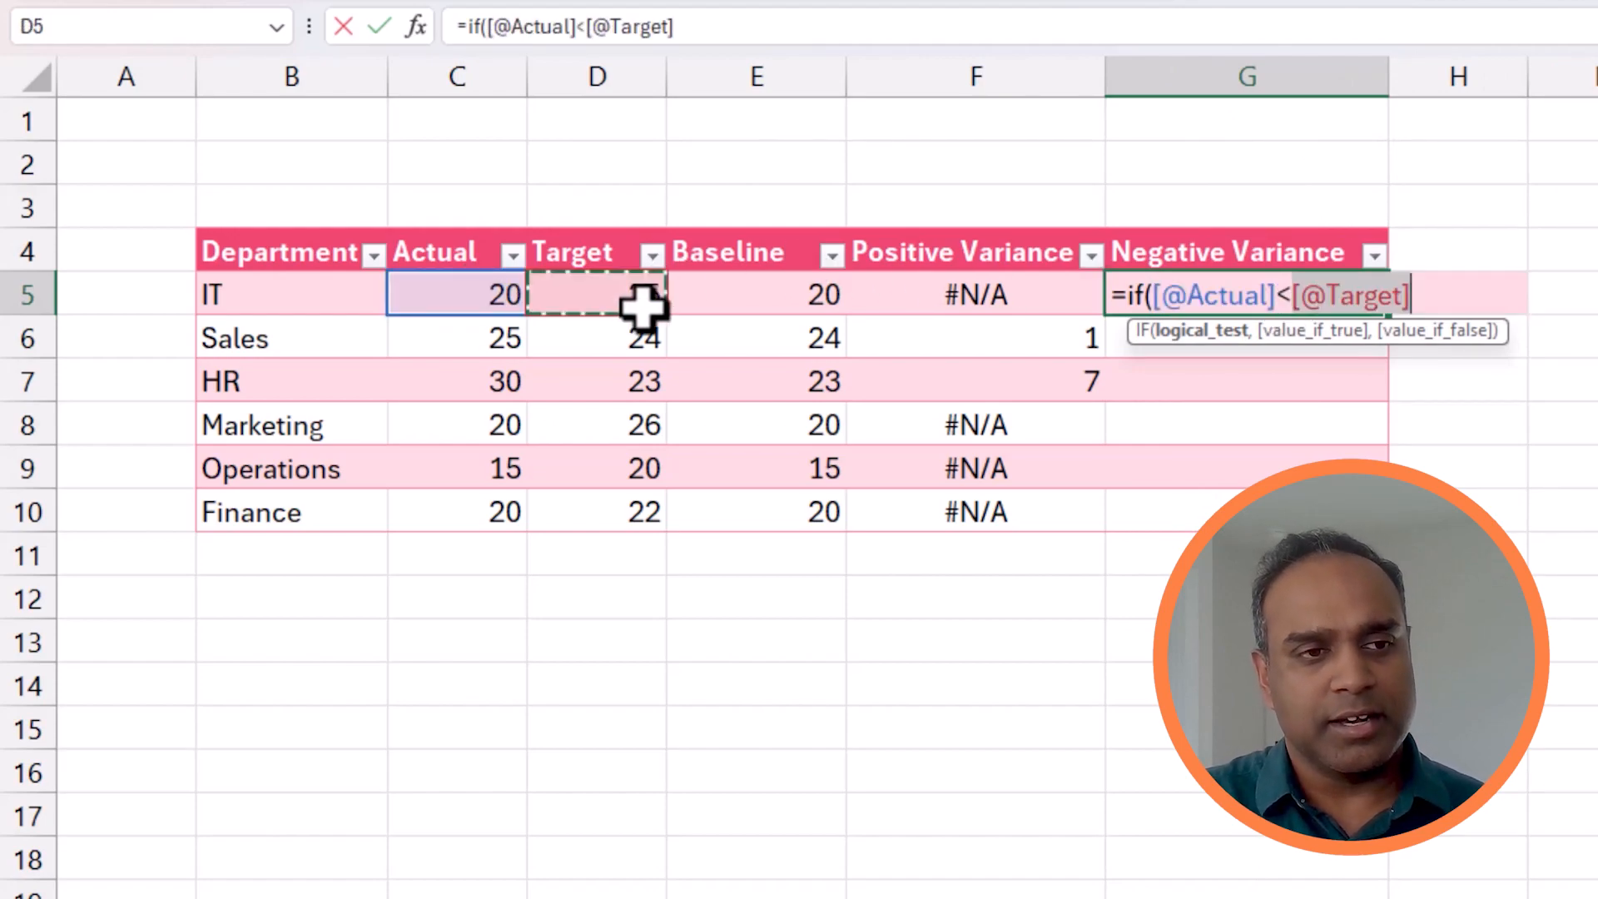
type(",")
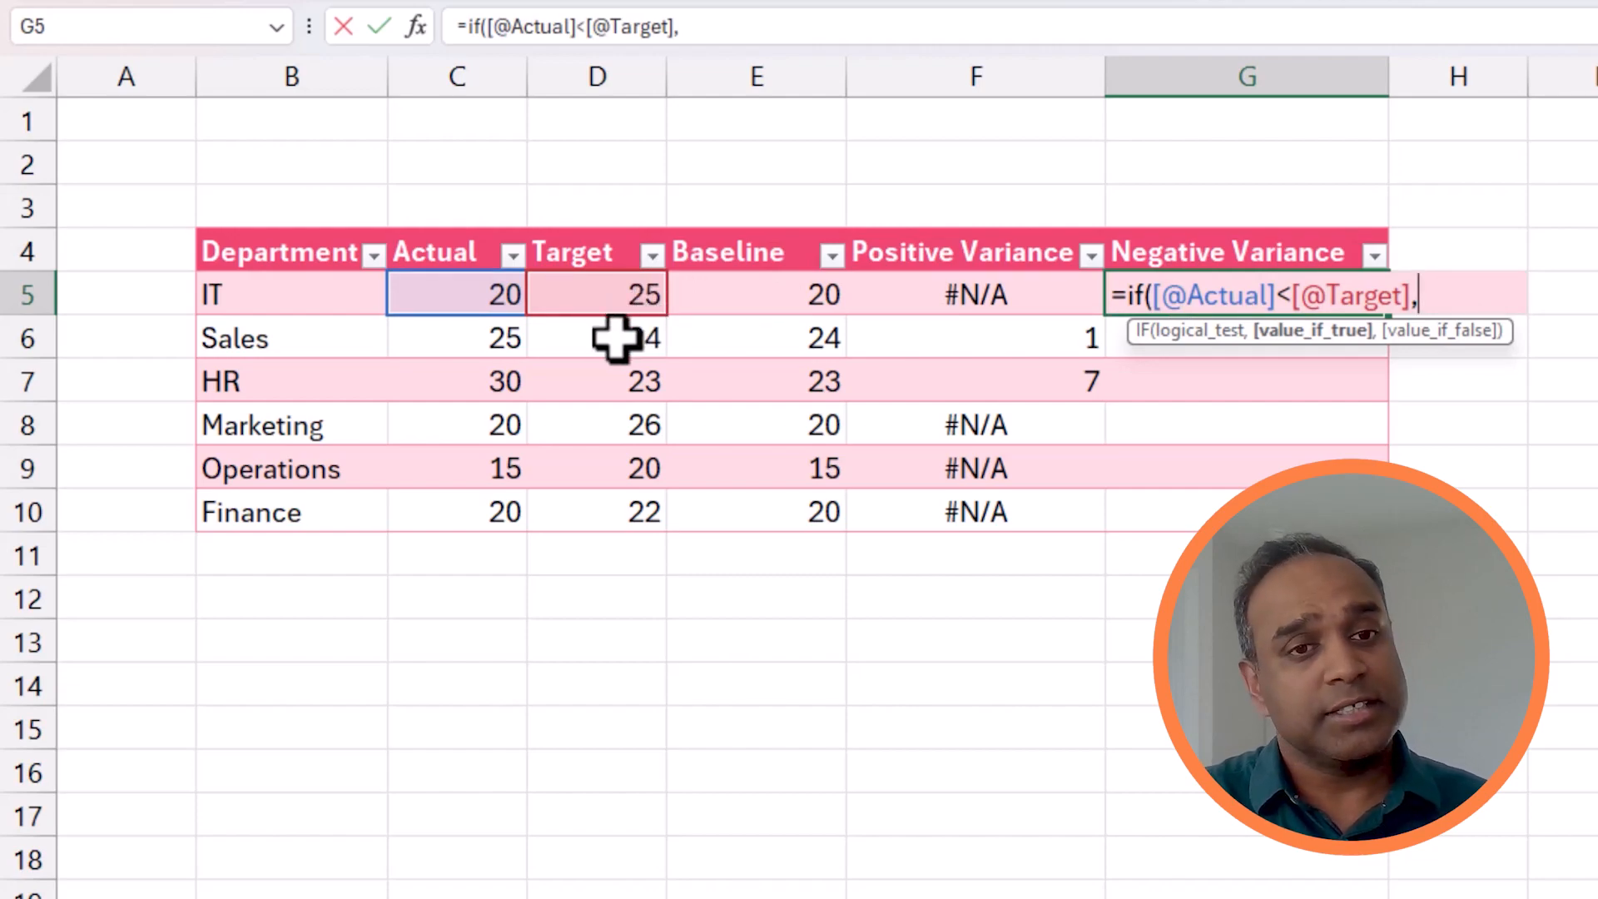
left_click(634, 298)
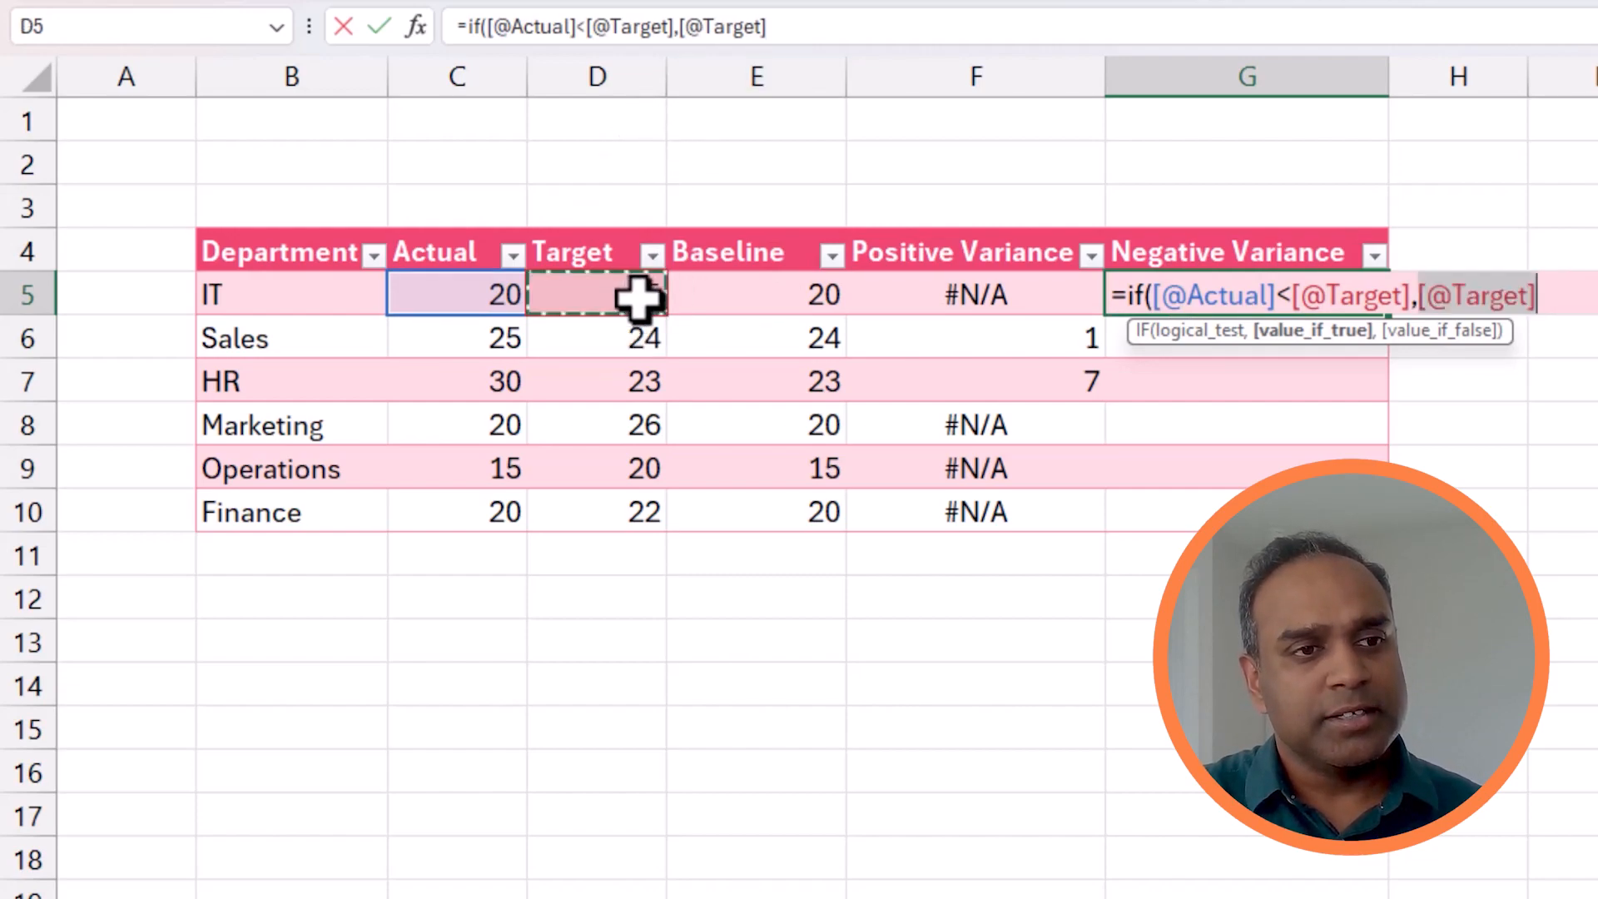
type("-")
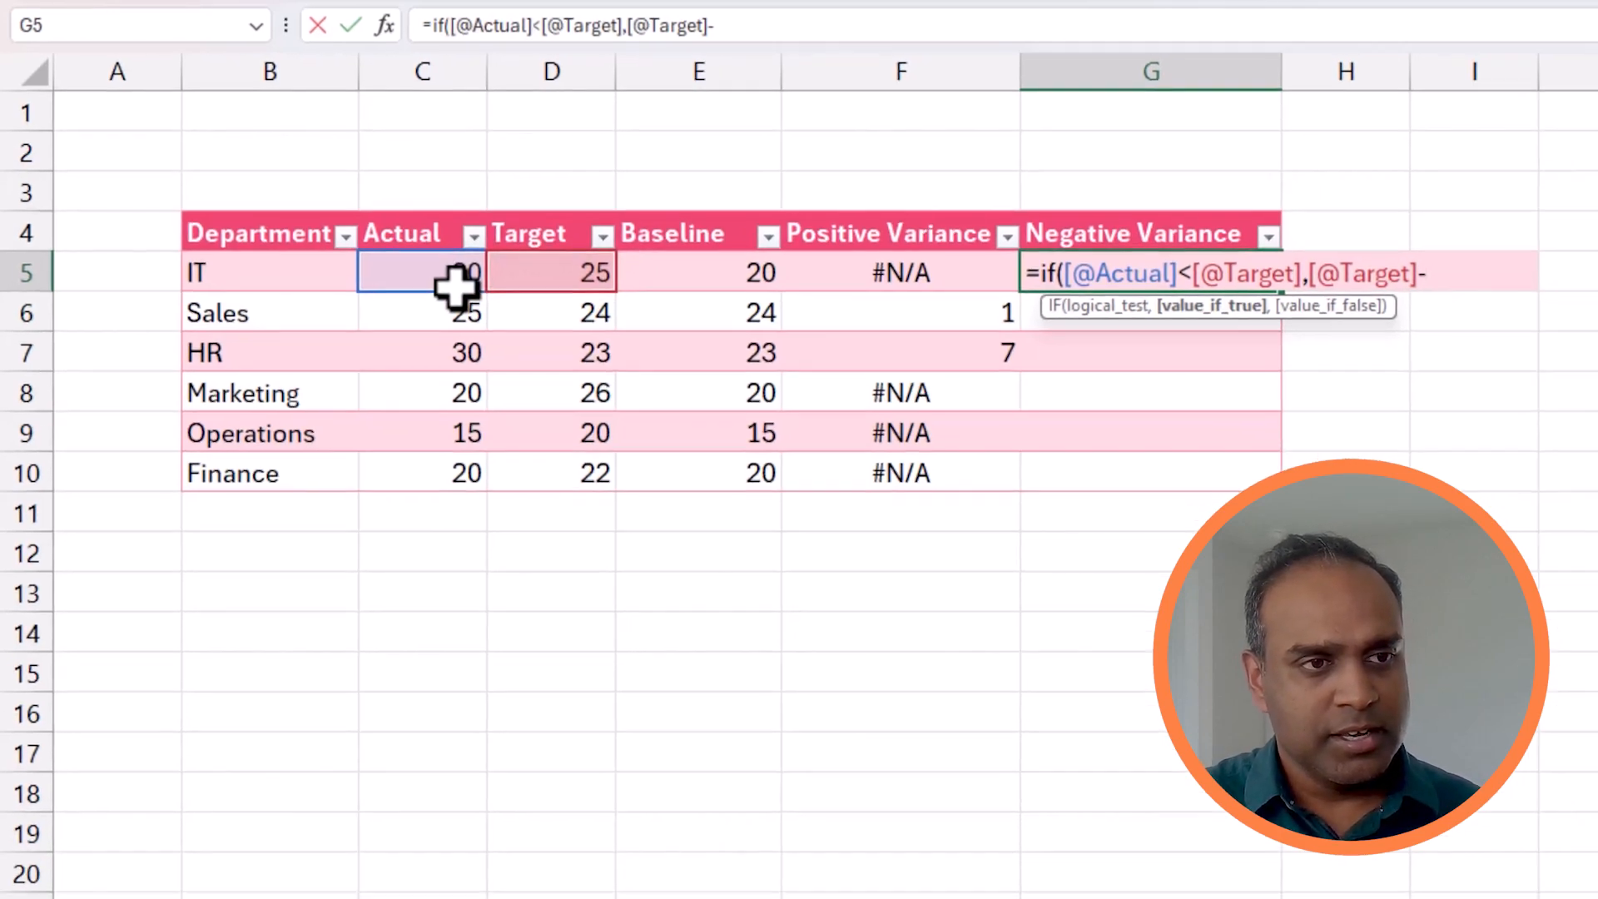
left_click(503, 296)
type(",")
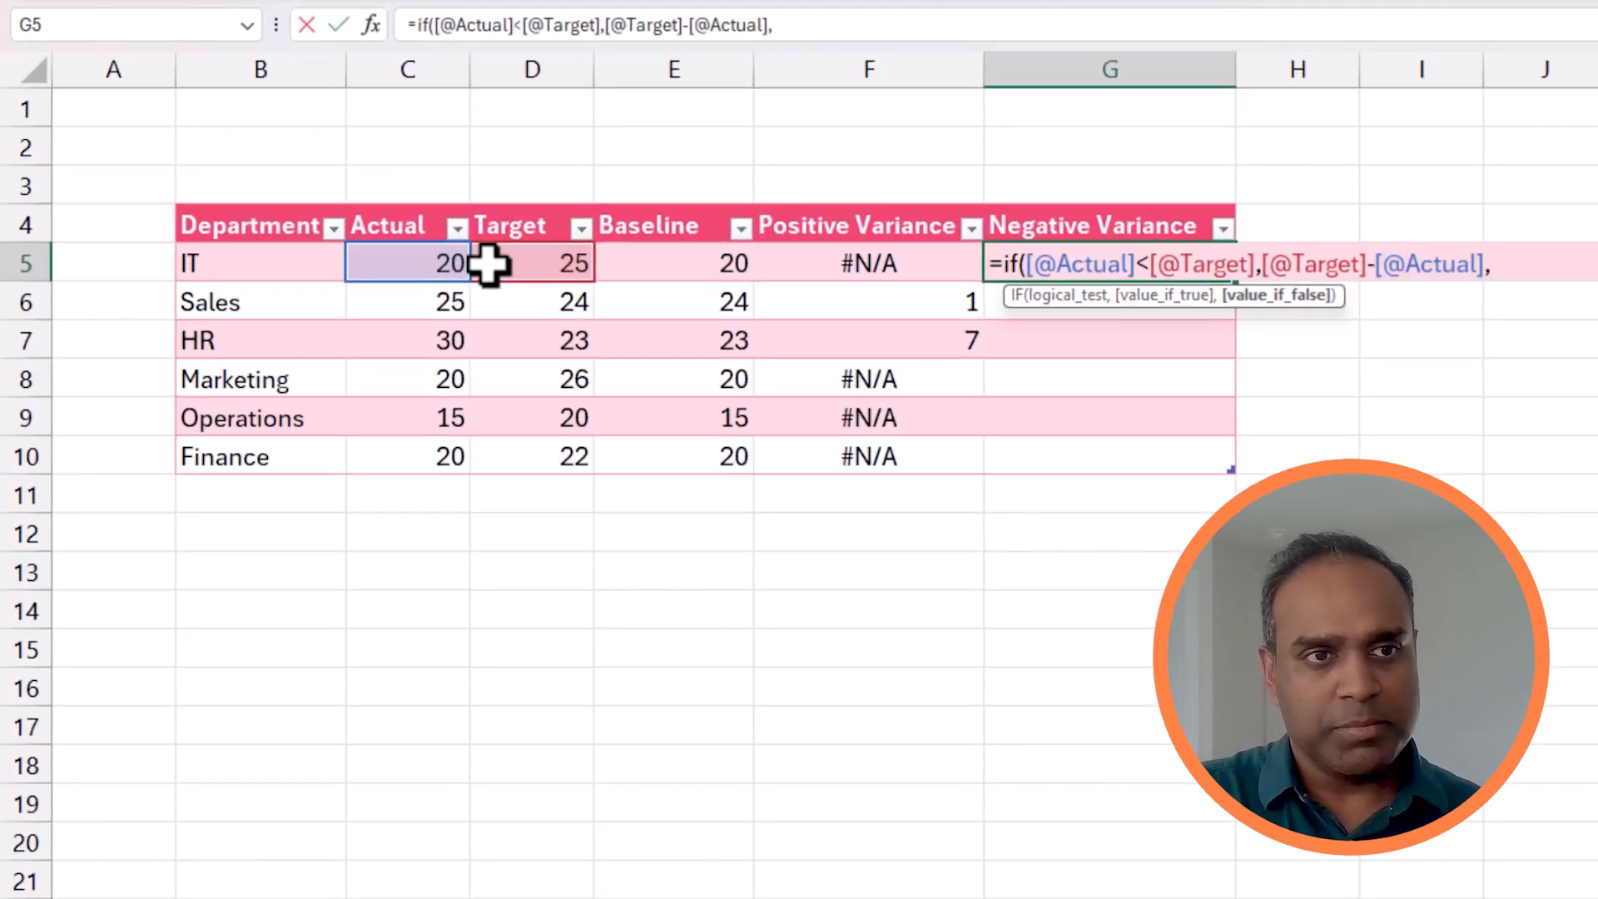
type("NA(")
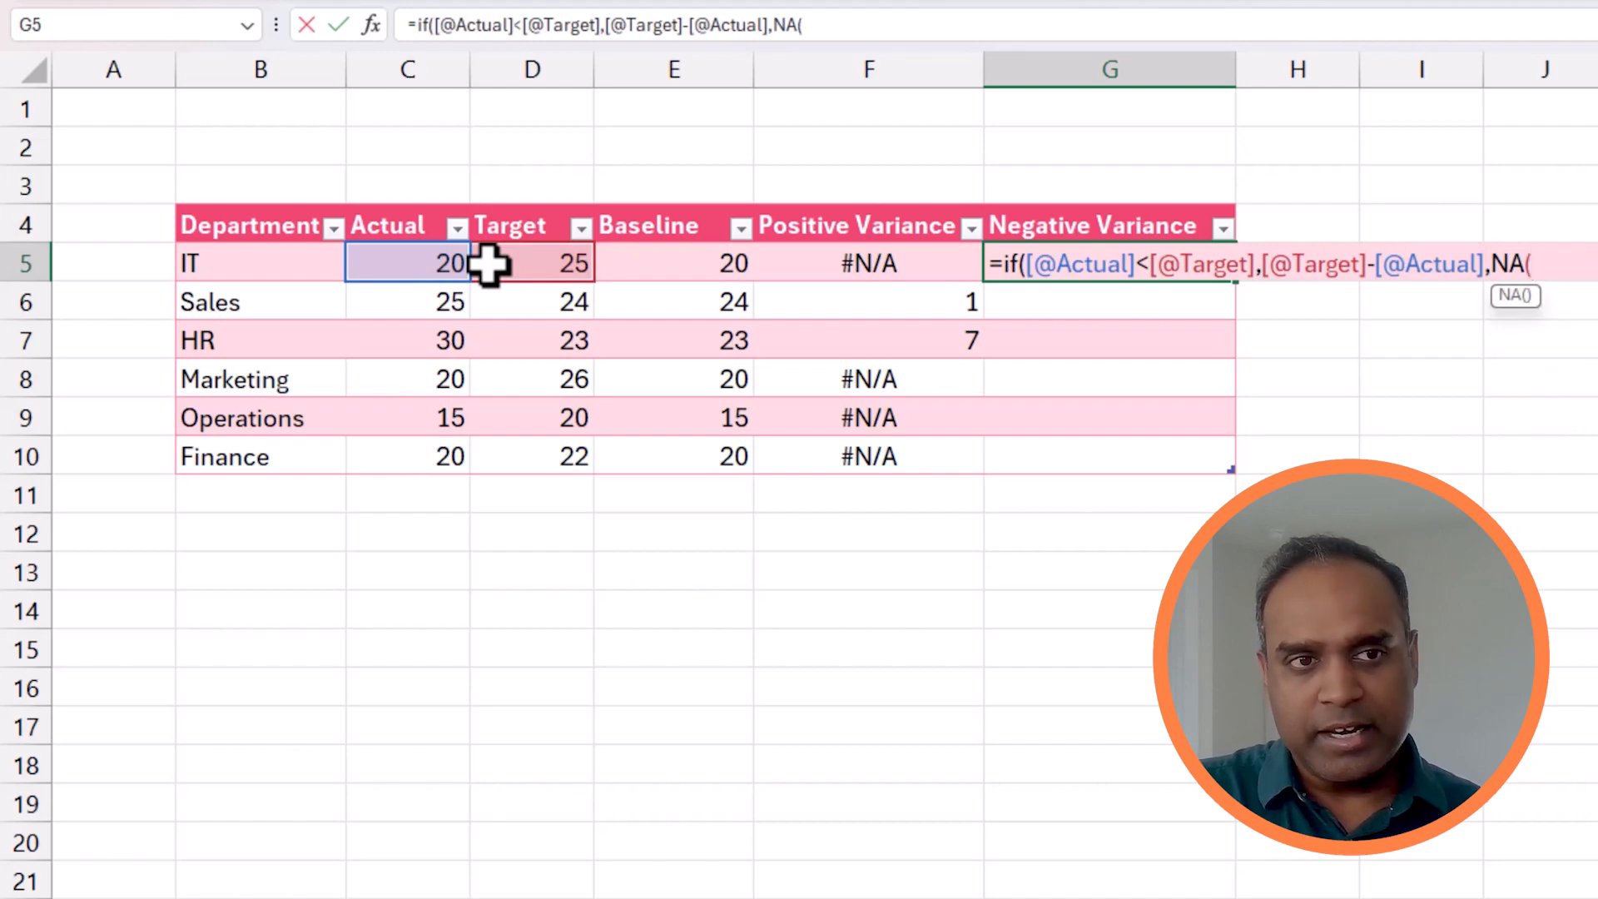
type(")")
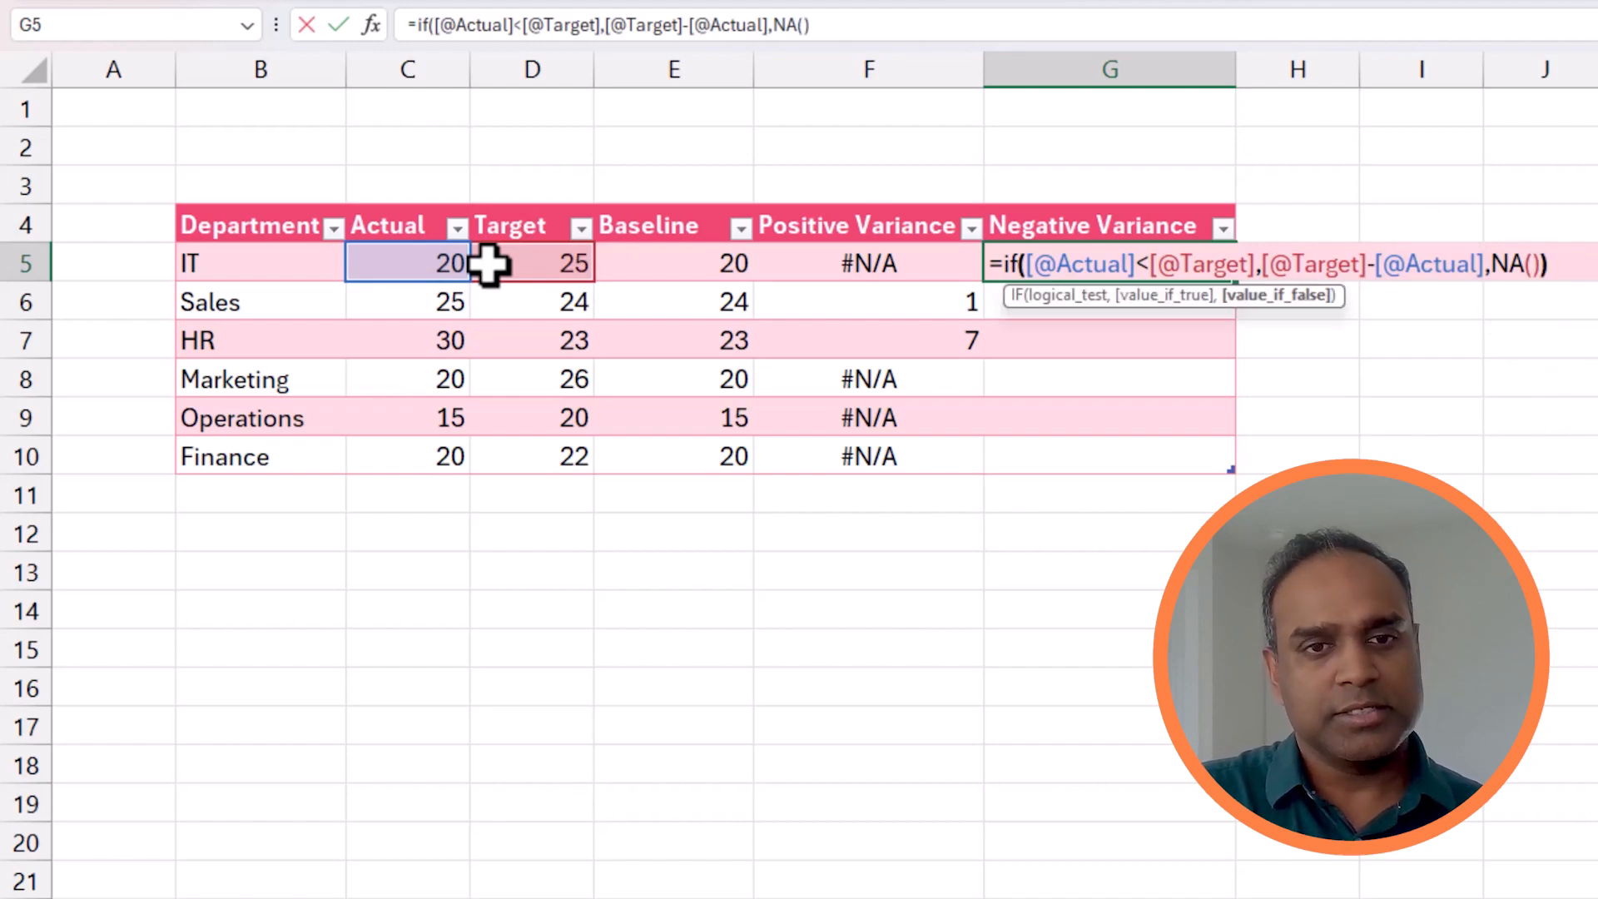
type(")")
key("Return")
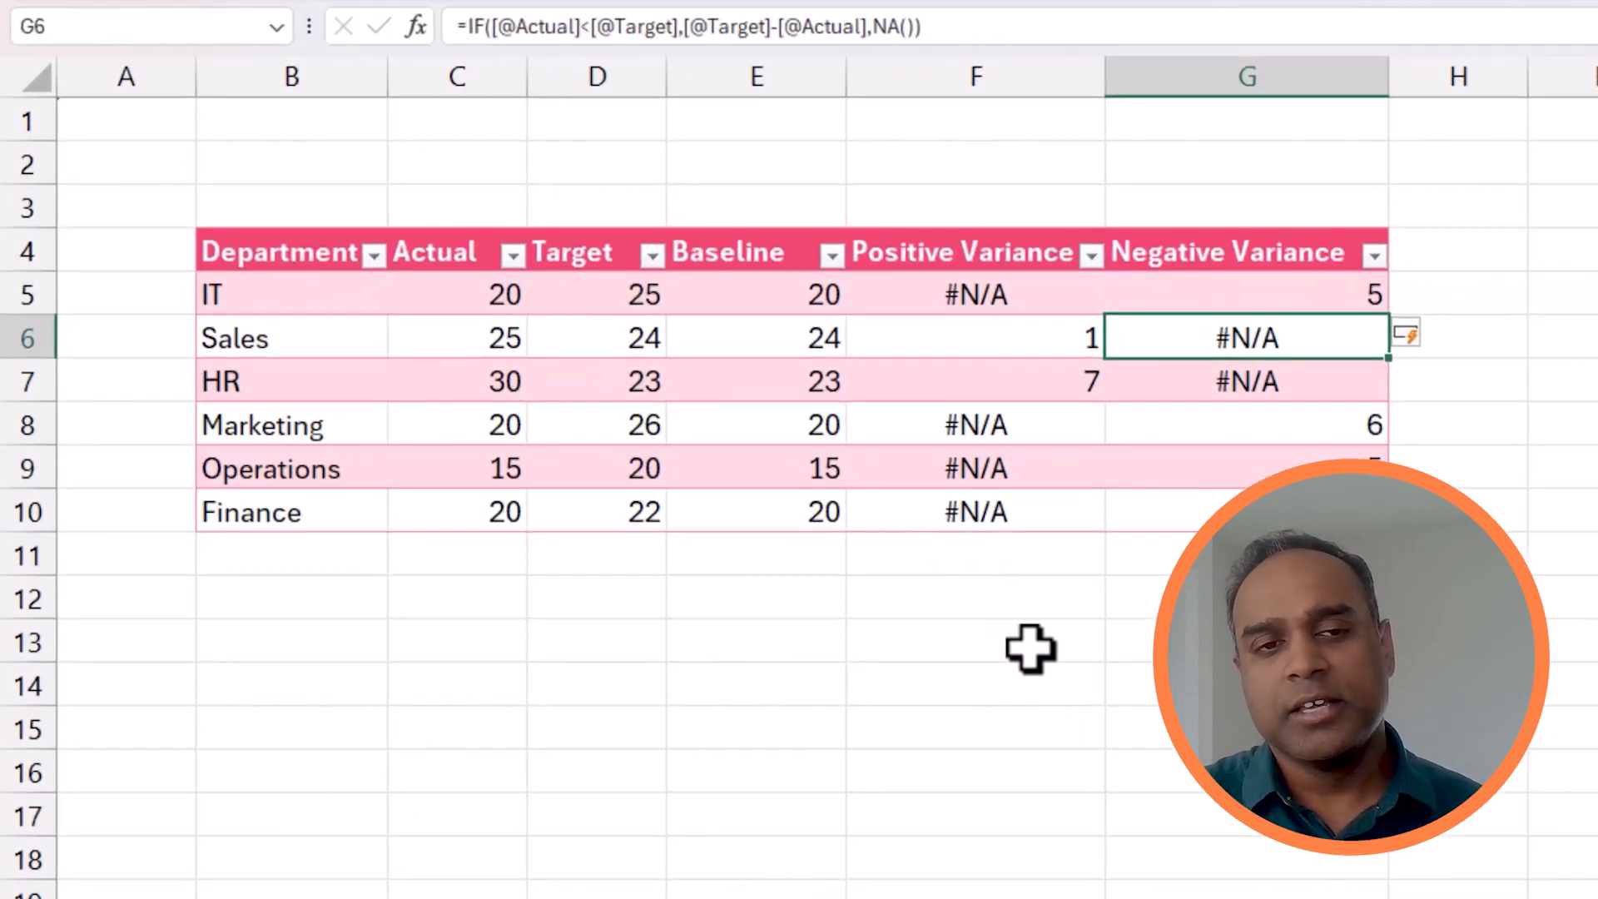
left_click(1008, 610)
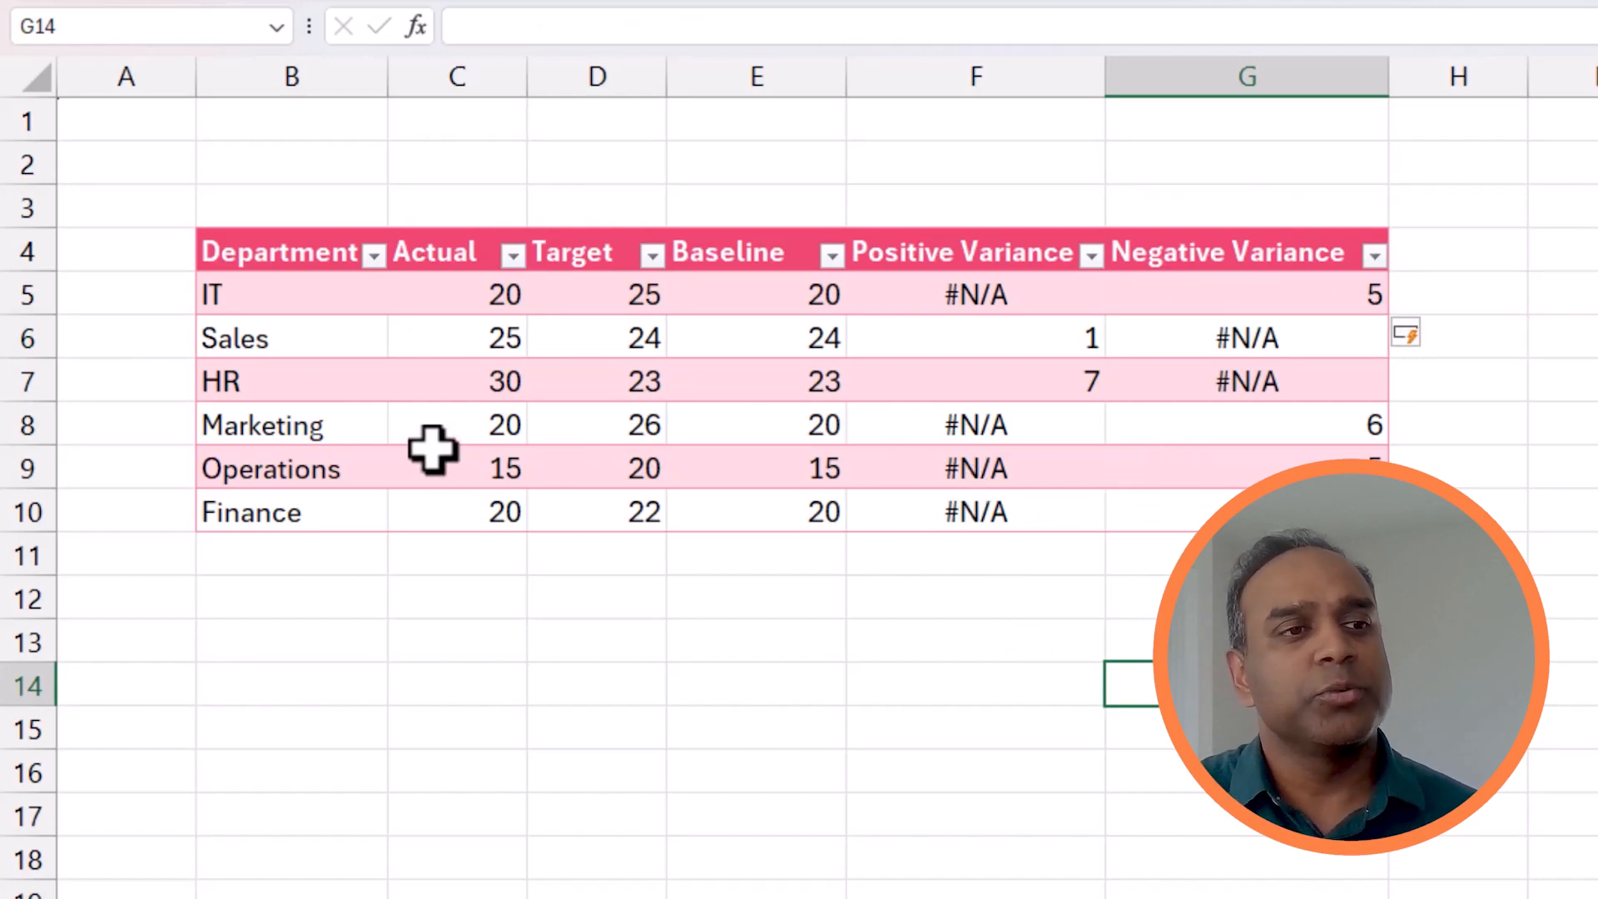
left_click(358, 426)
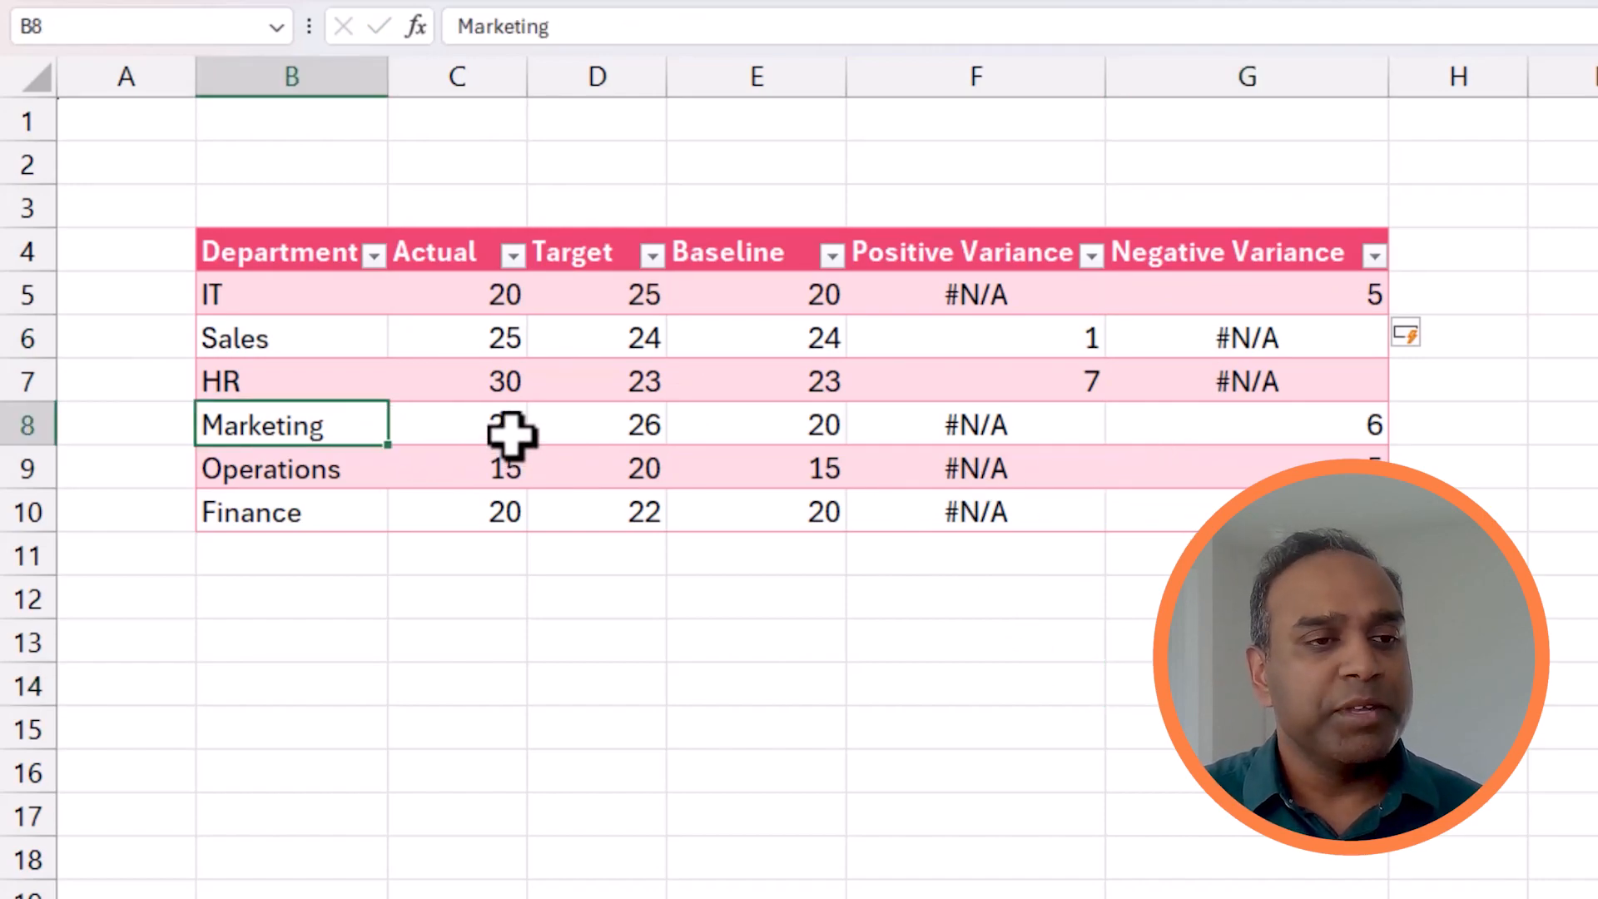
left_click(620, 428)
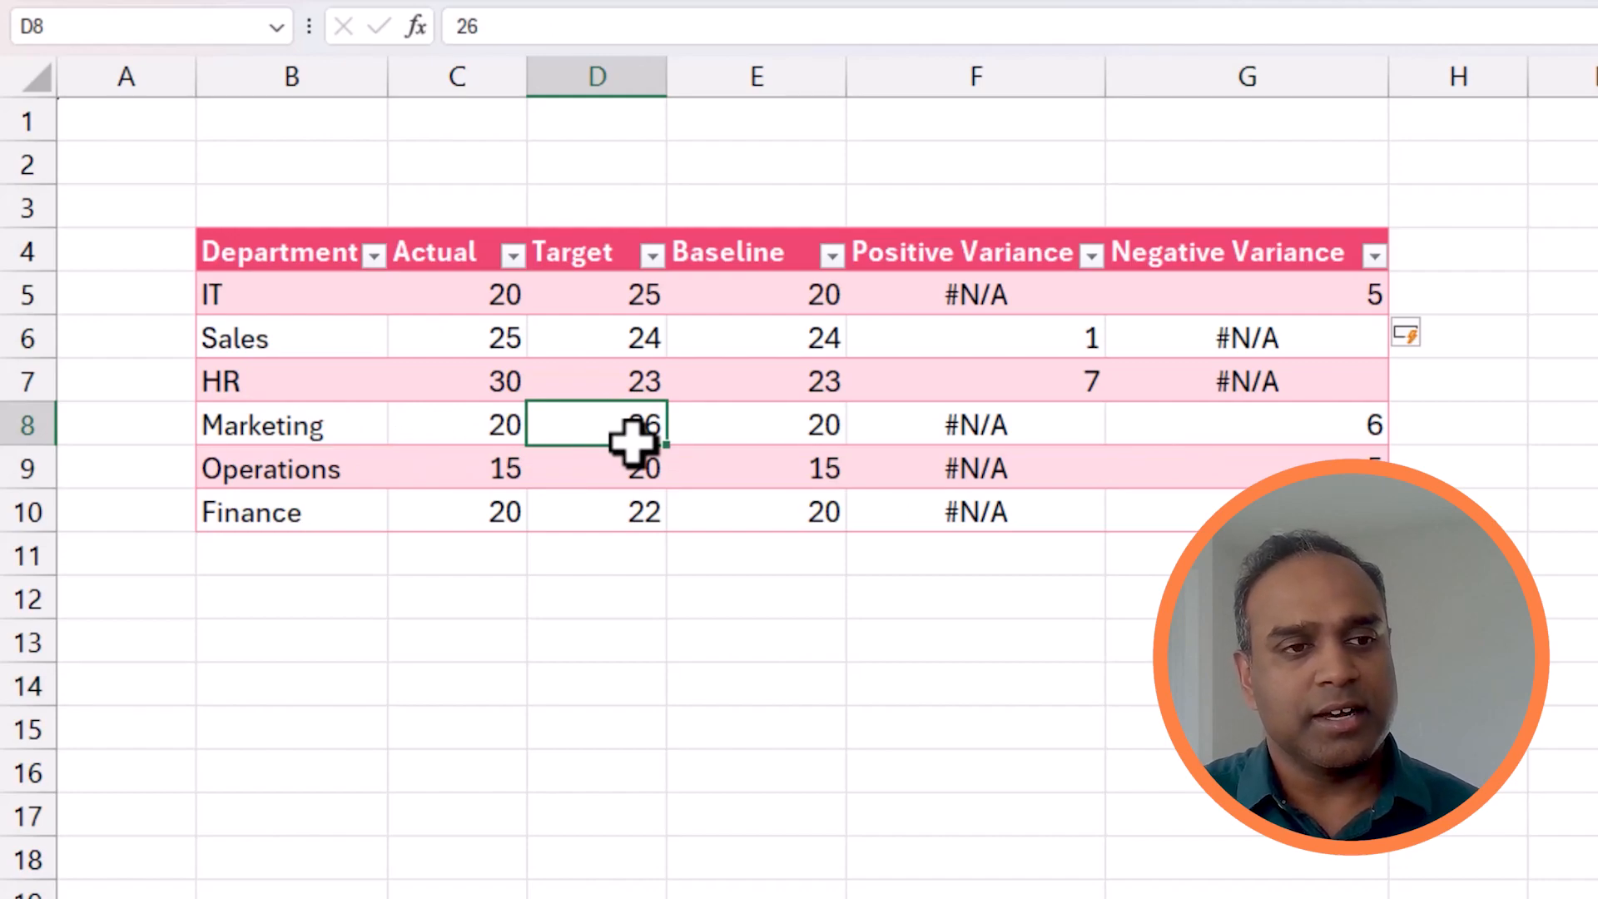
left_click(1368, 437)
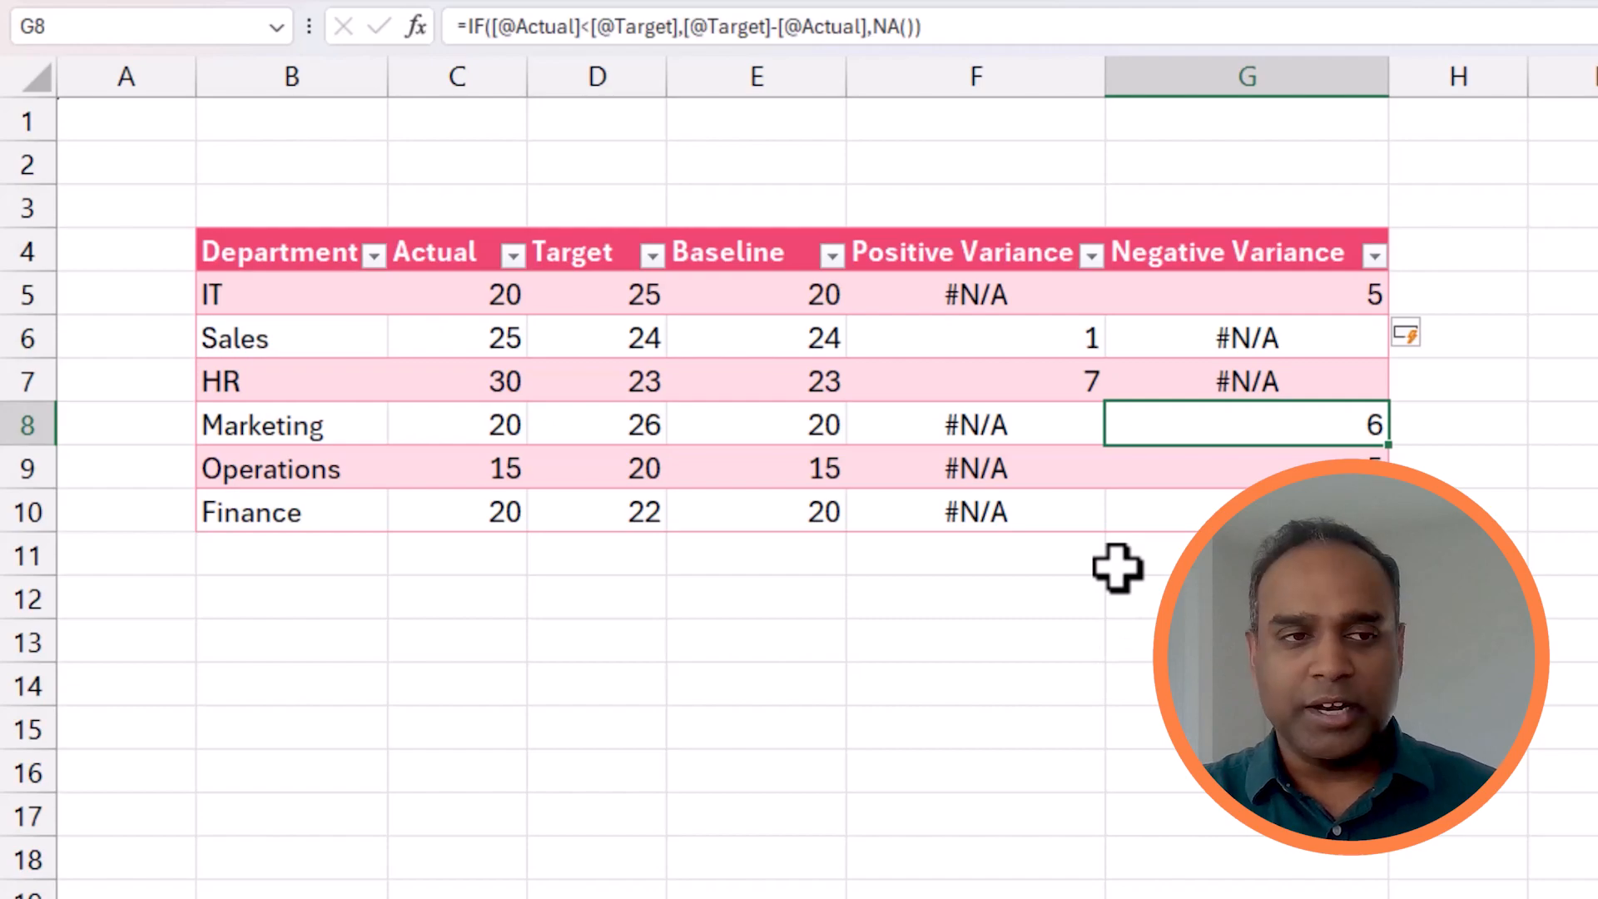
Insert a 2-D stacked column chart from the whole table B4:G10 and place it just below the table
left_click_drag(317, 250, 1147, 500)
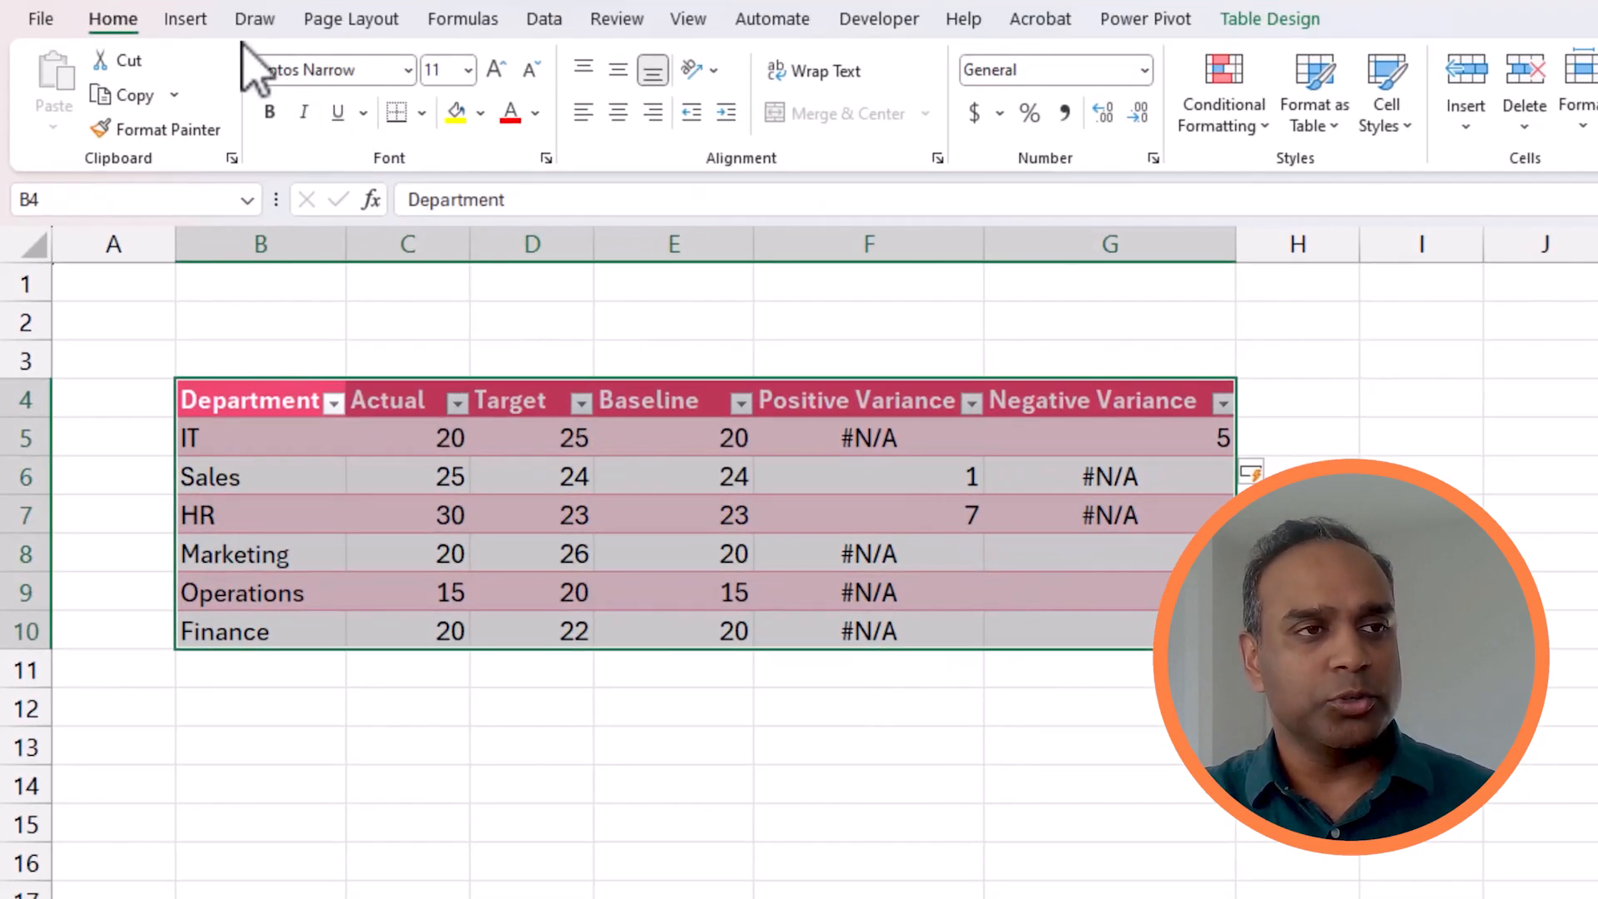
left_click(185, 18)
left_click(870, 60)
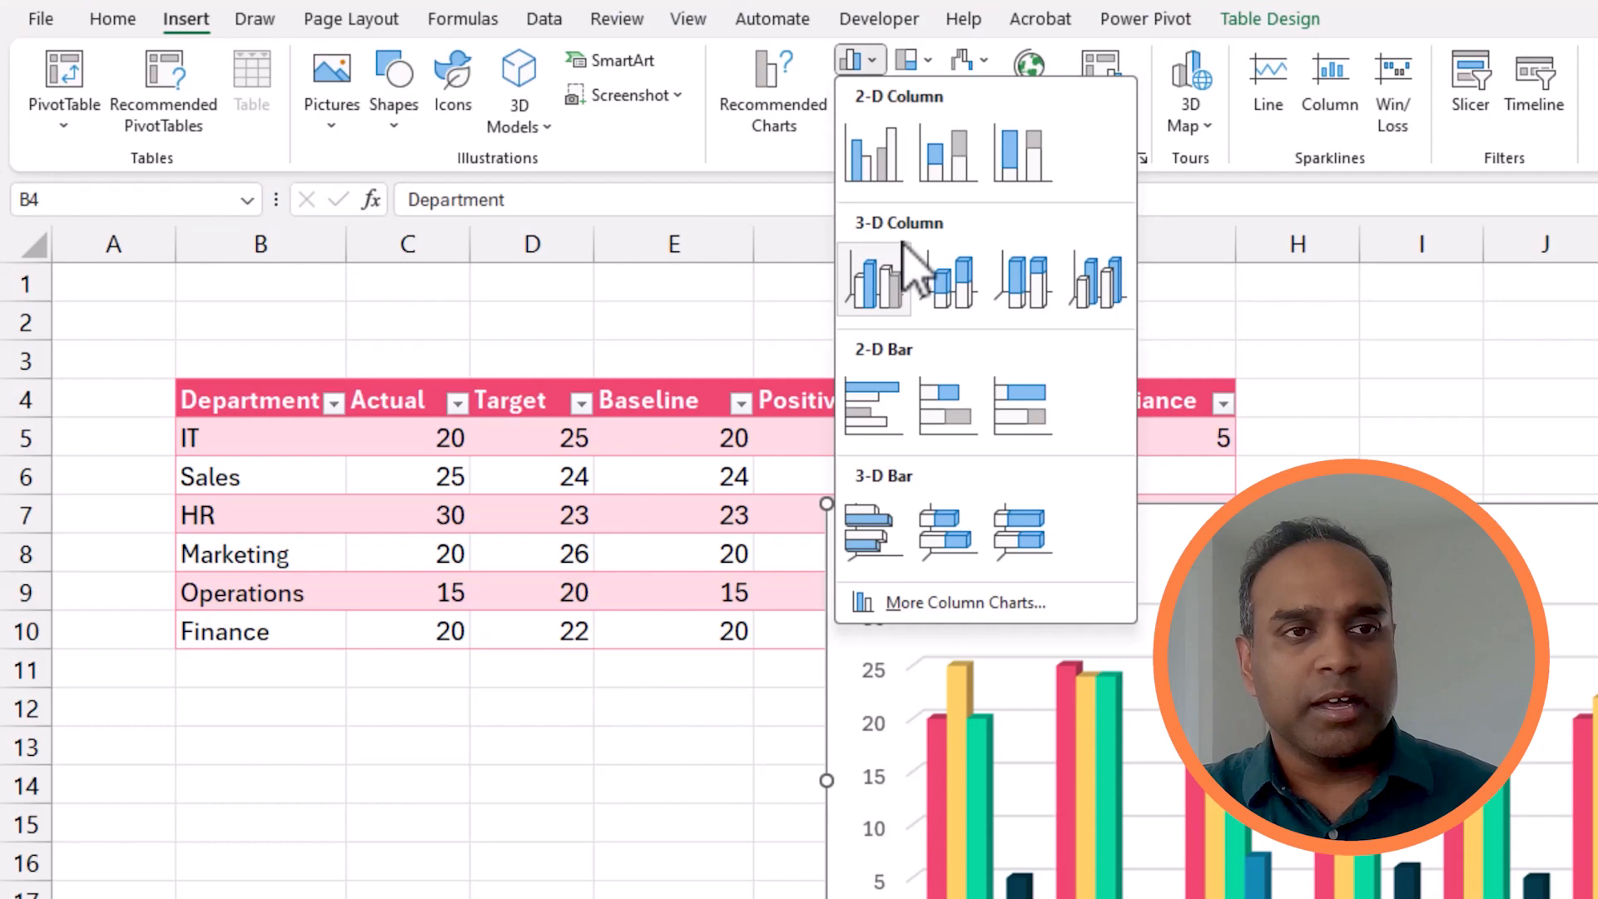
left_click(935, 173)
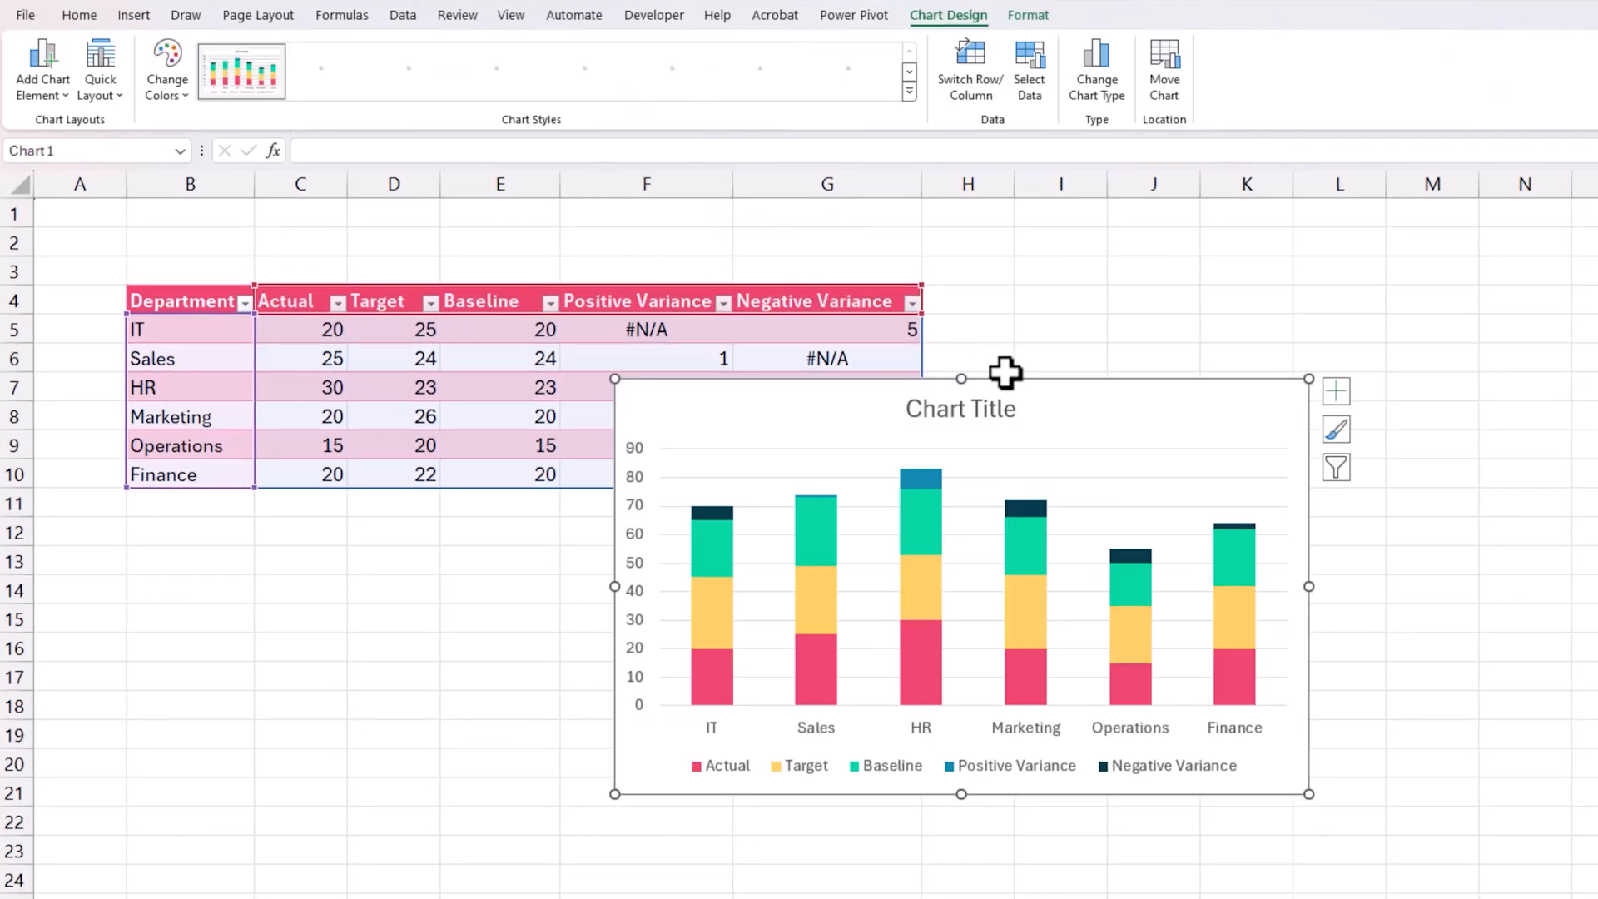
left_click_drag(660, 490, 635, 509)
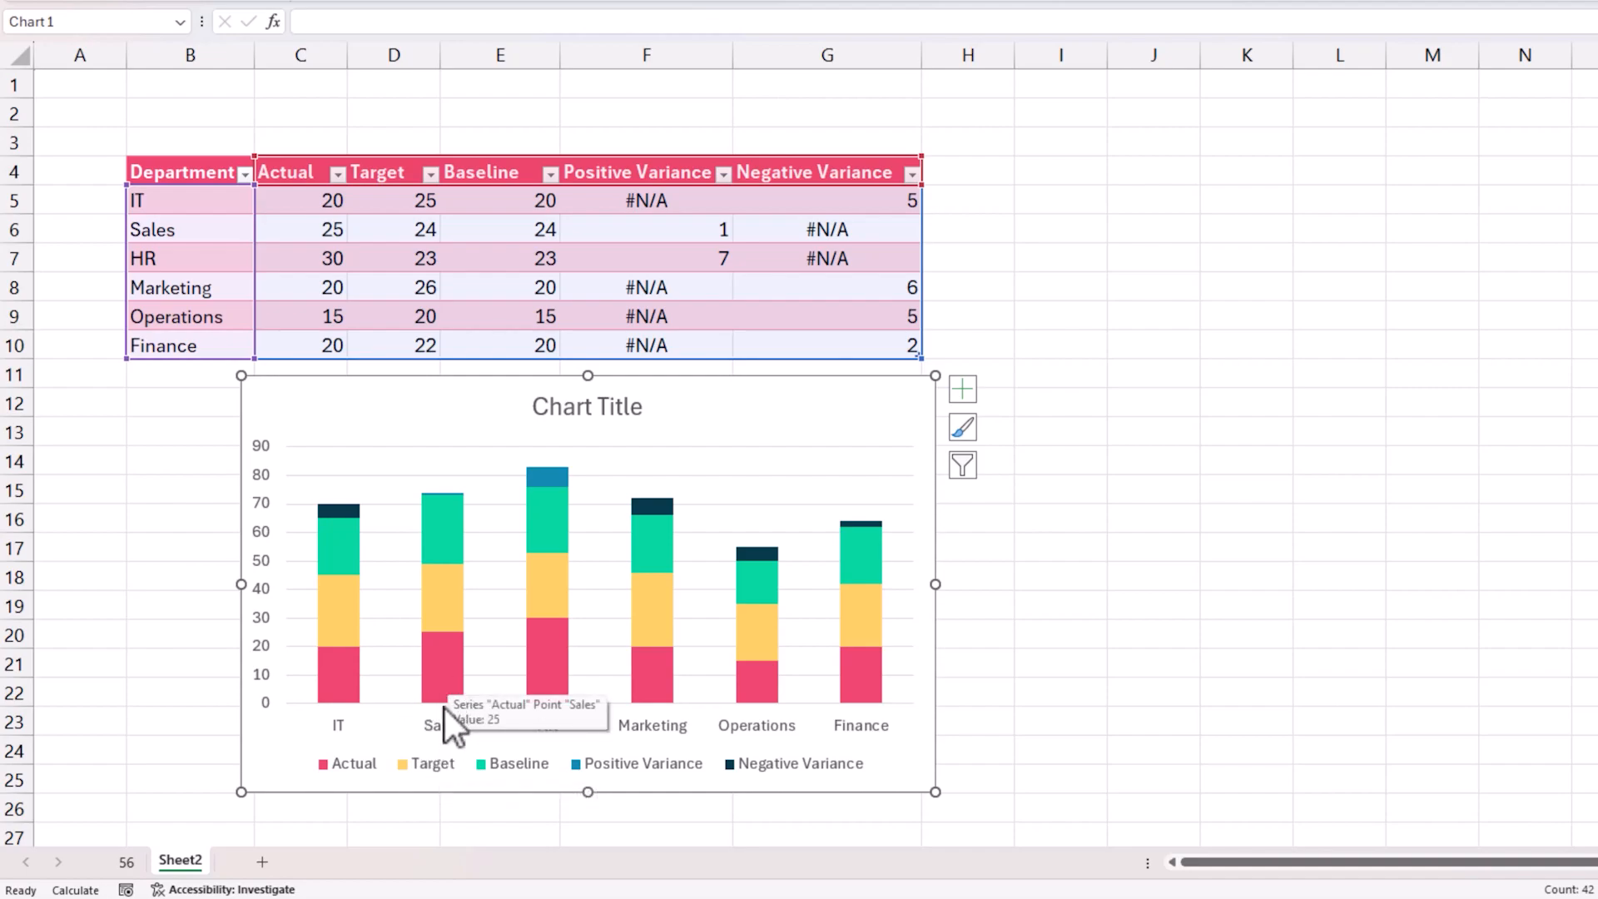
Plot the chart's Actual series on the secondary axis
right_click(455, 669)
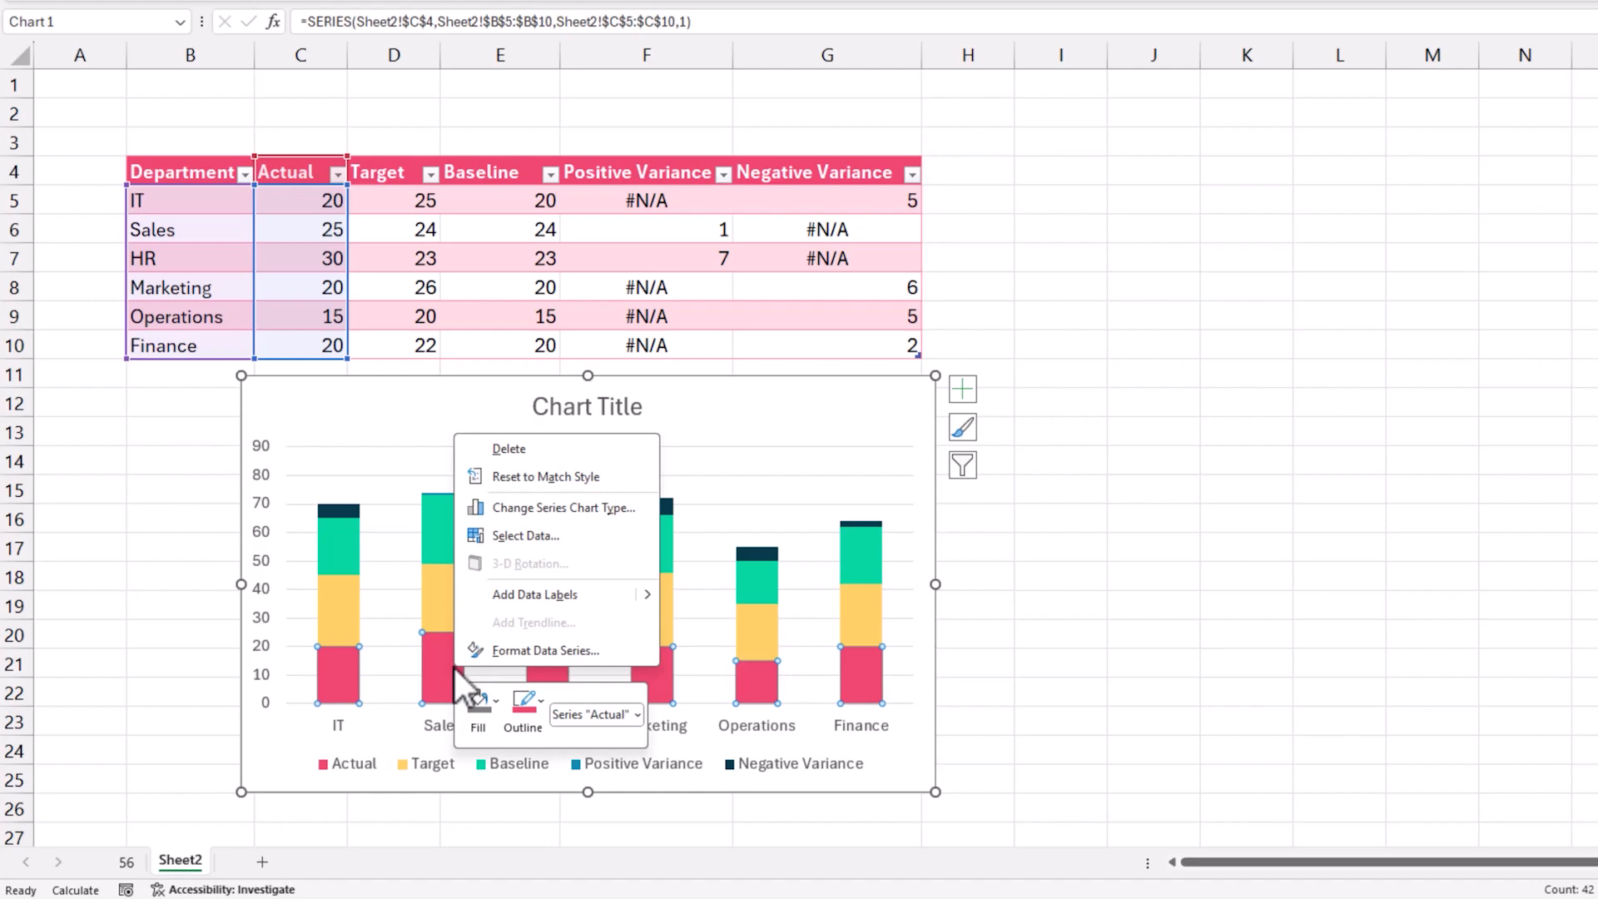
left_click(342, 699)
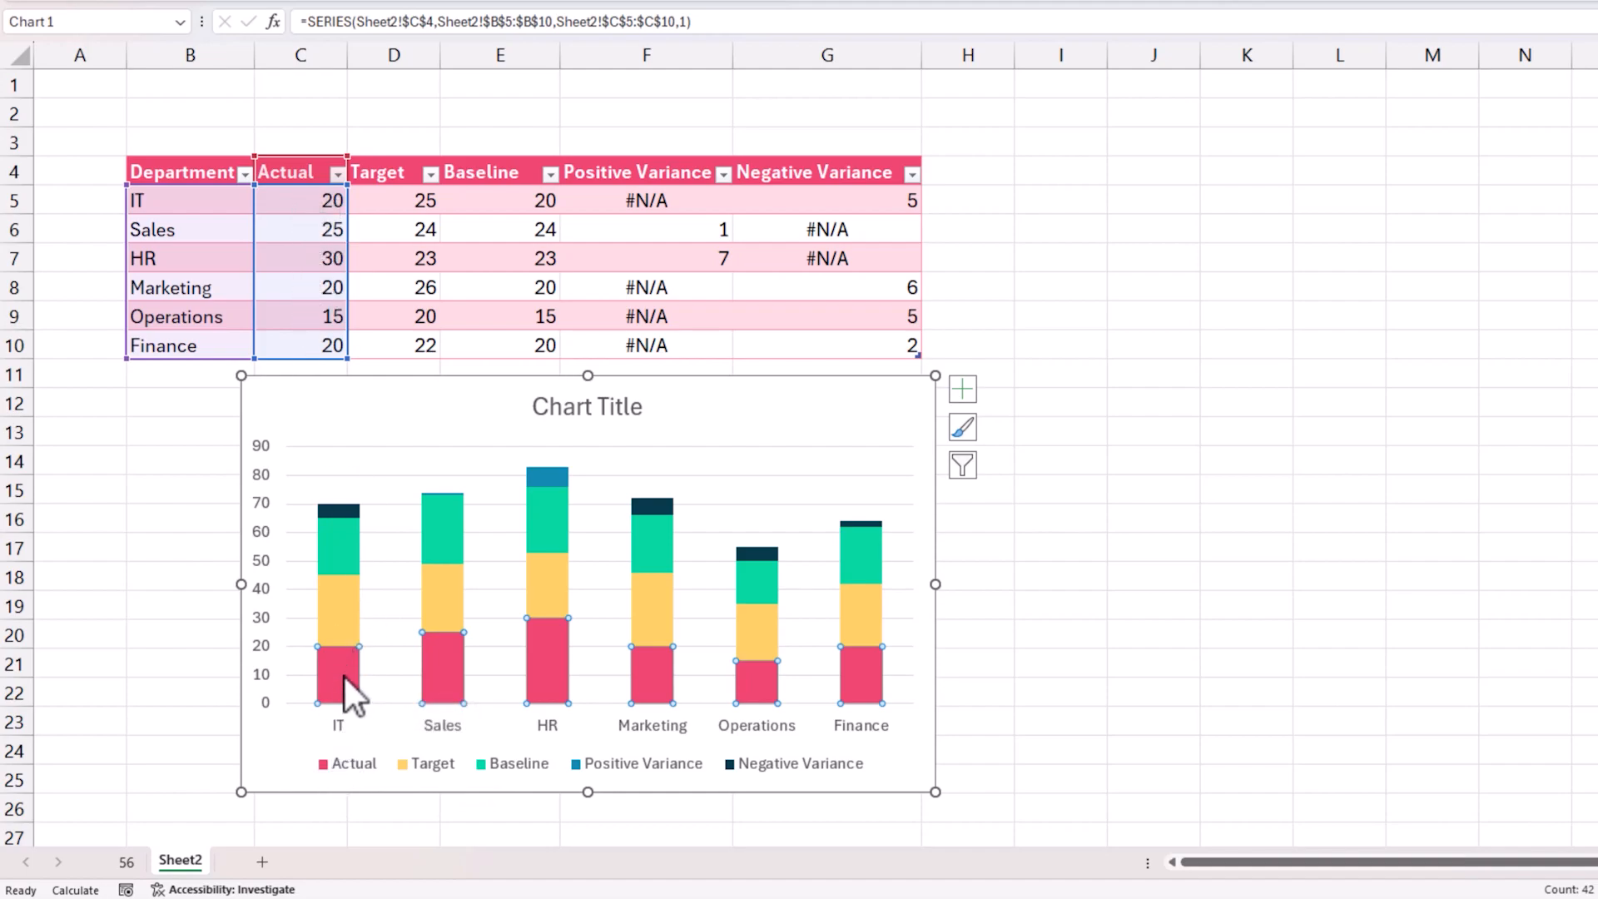
mouse_move(343, 672)
right_click(348, 672)
left_click(447, 655)
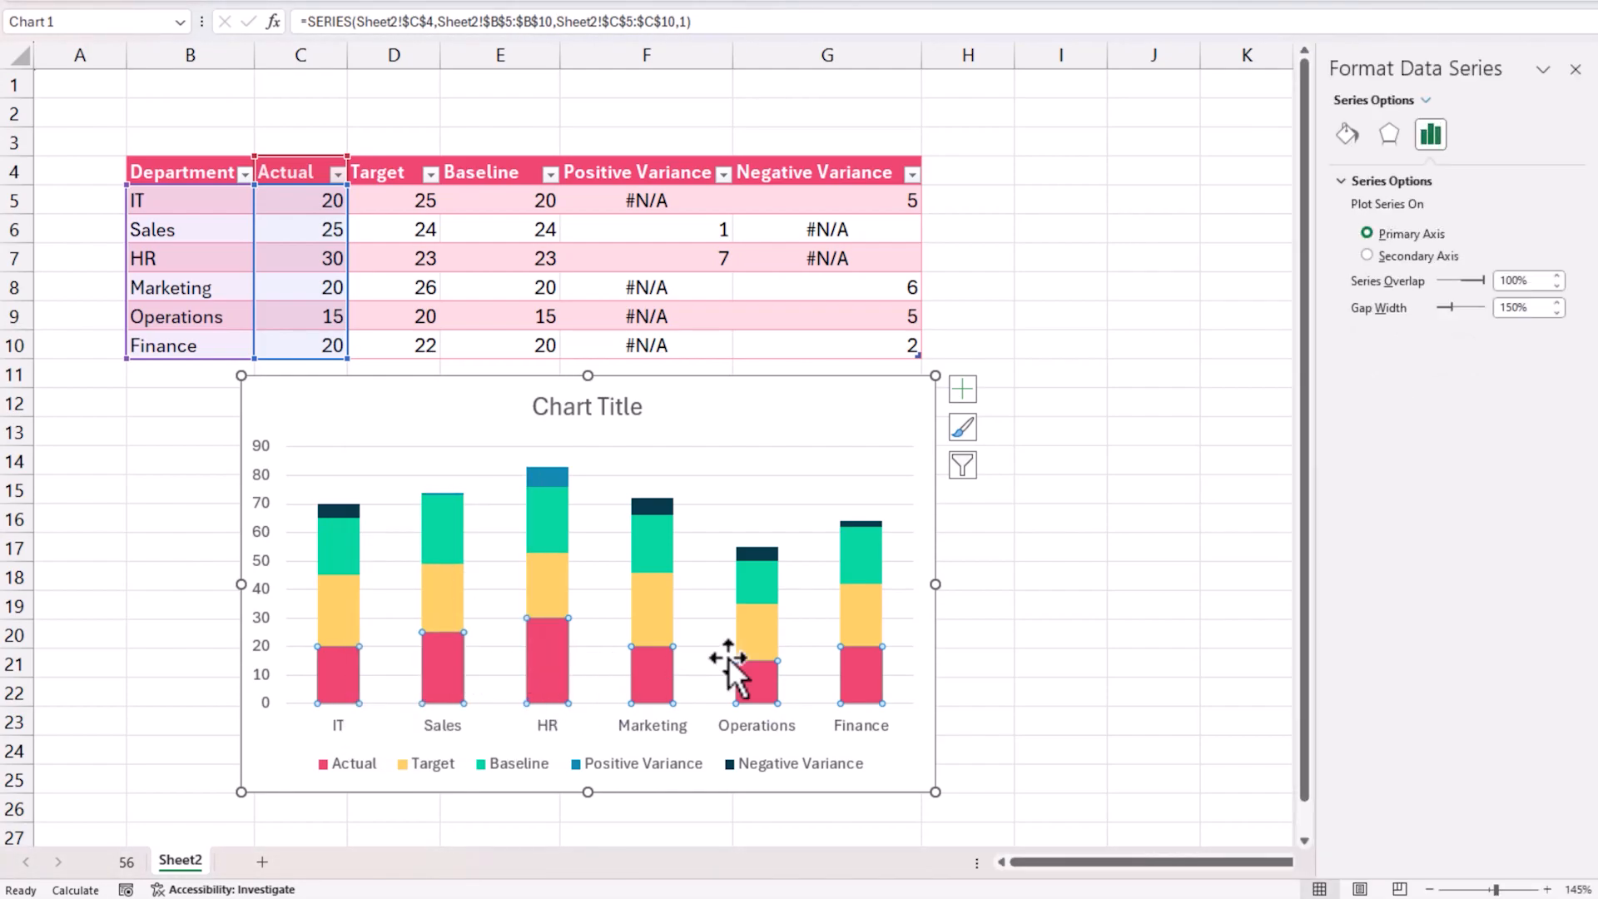
left_click(1431, 258)
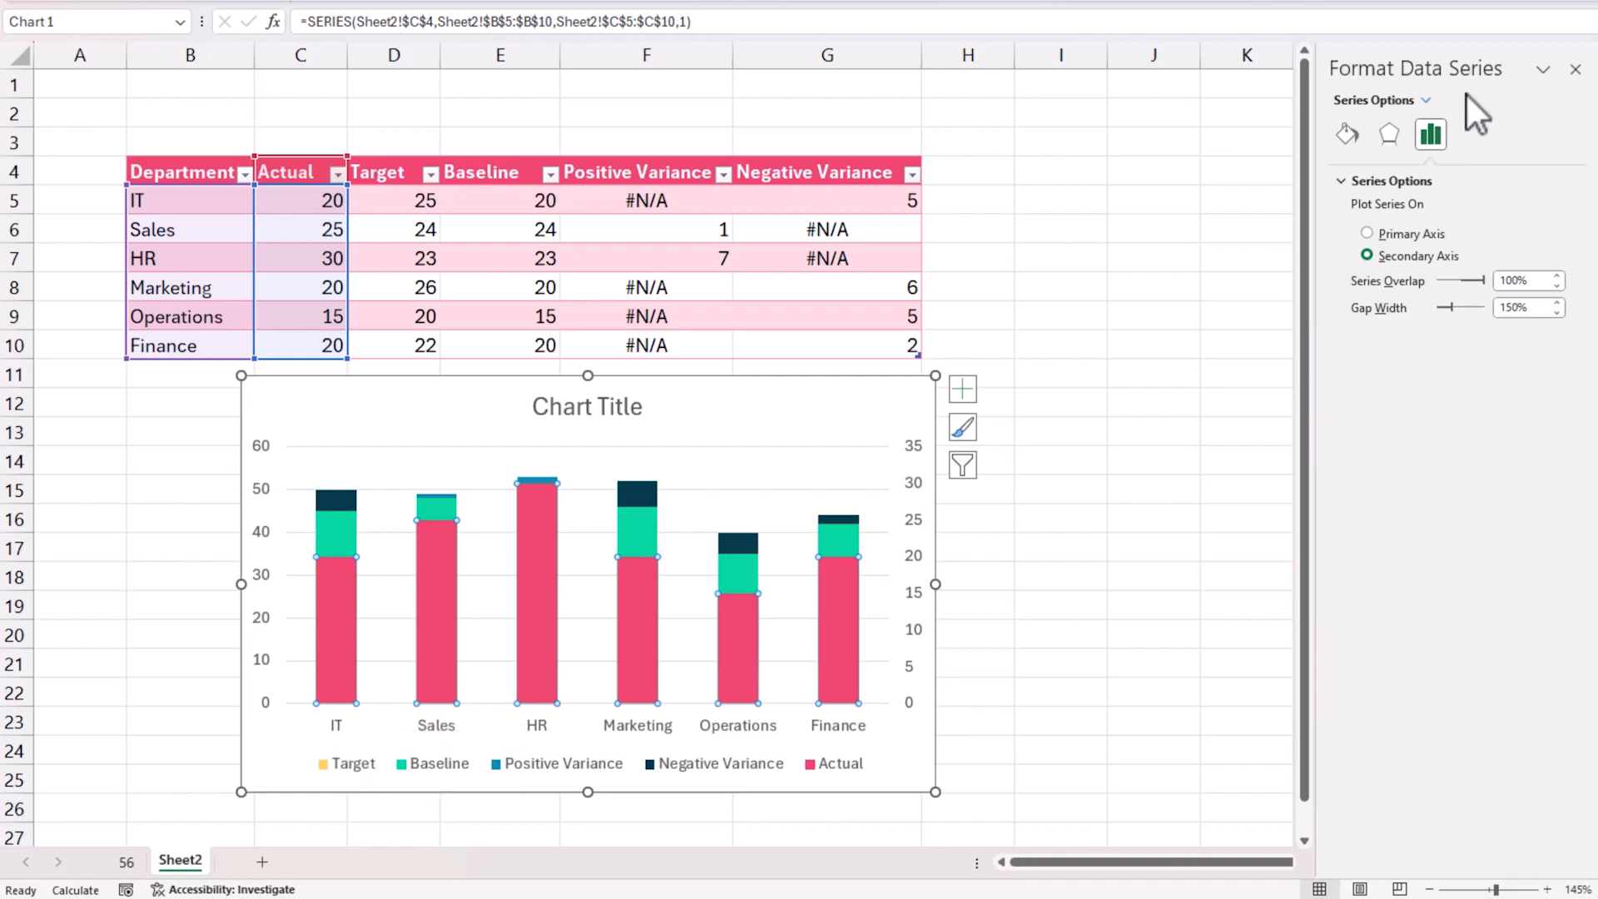
Switch the series formatting to Target and plot that series on the secondary axis
left_click(1426, 100)
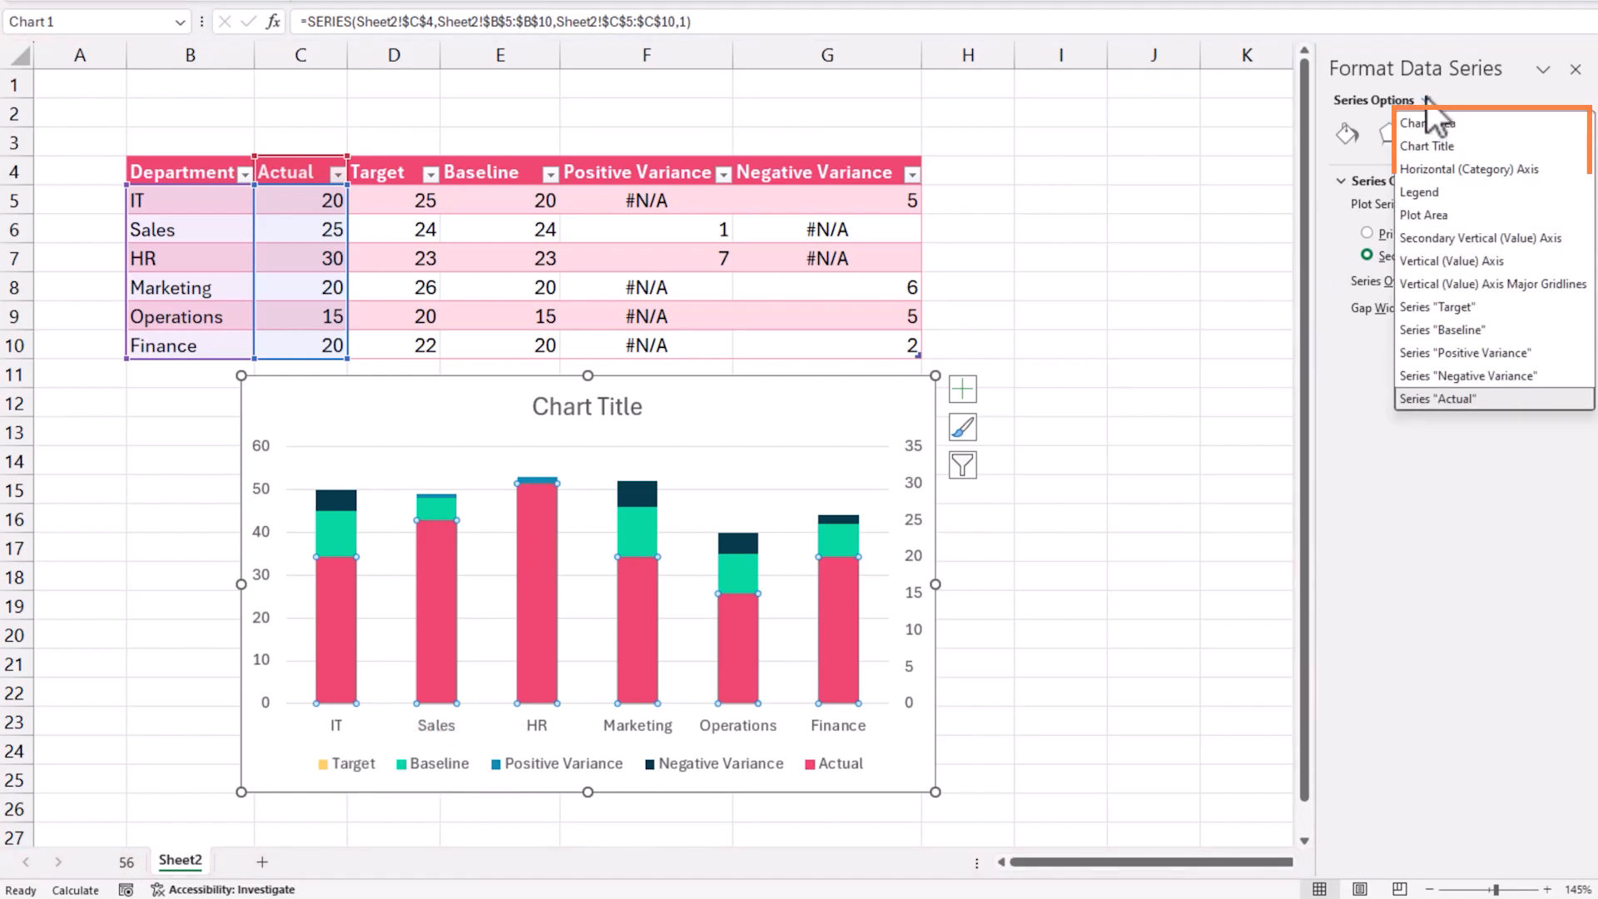
left_click(1446, 310)
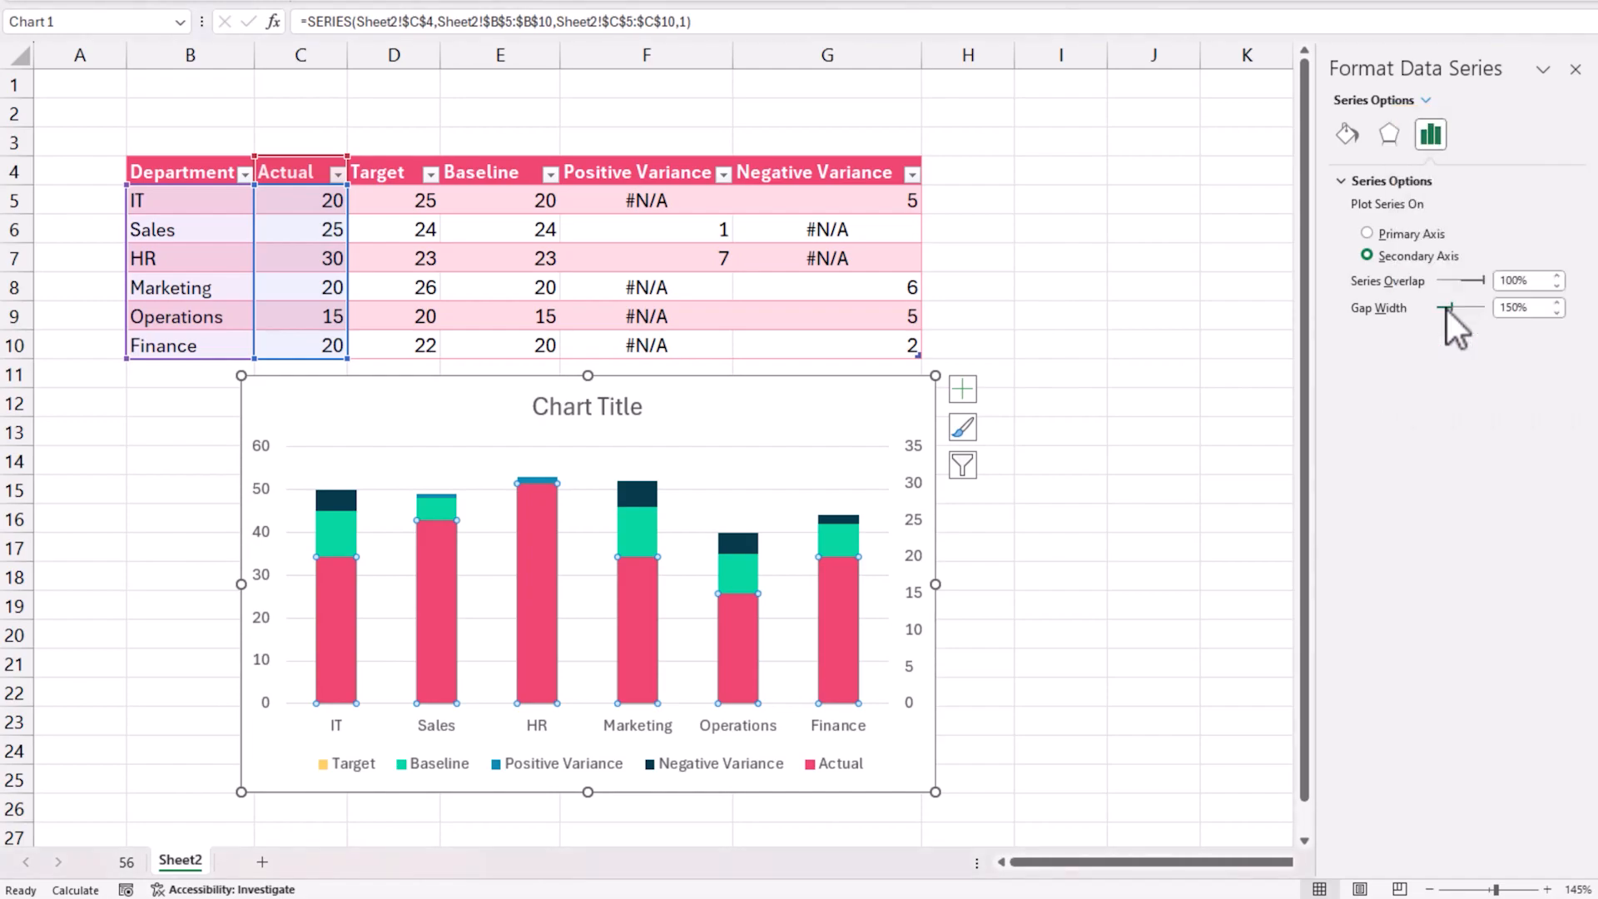
left_click(1416, 256)
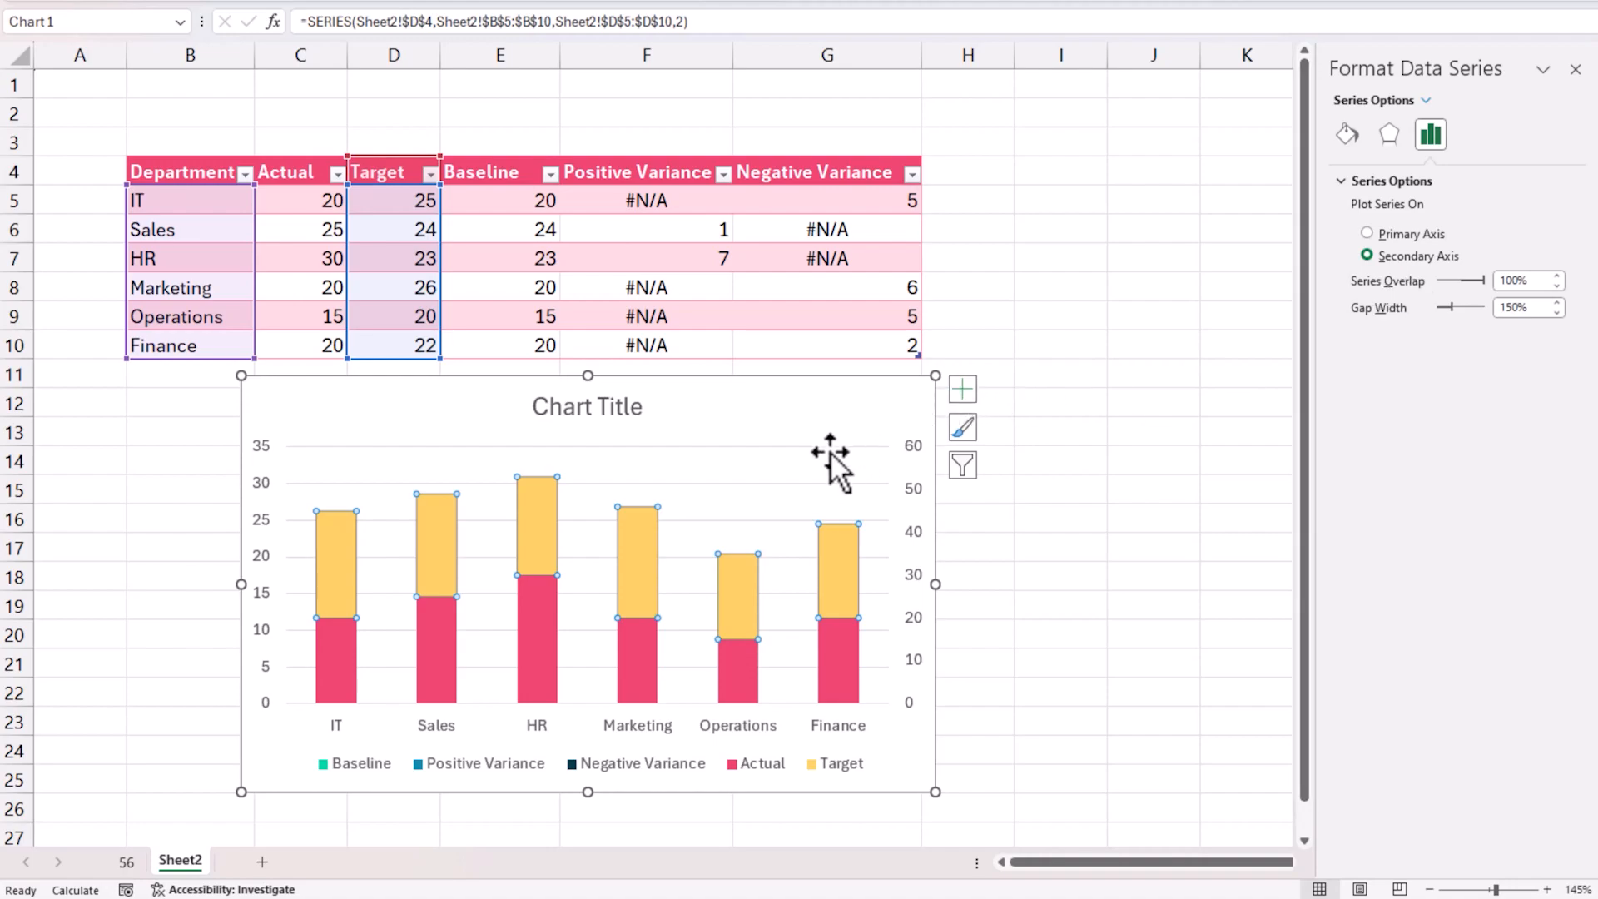
Change the chart type of the secondary-axis Actual and Target series to Clustered Column in the combo chart
right_click(778, 491)
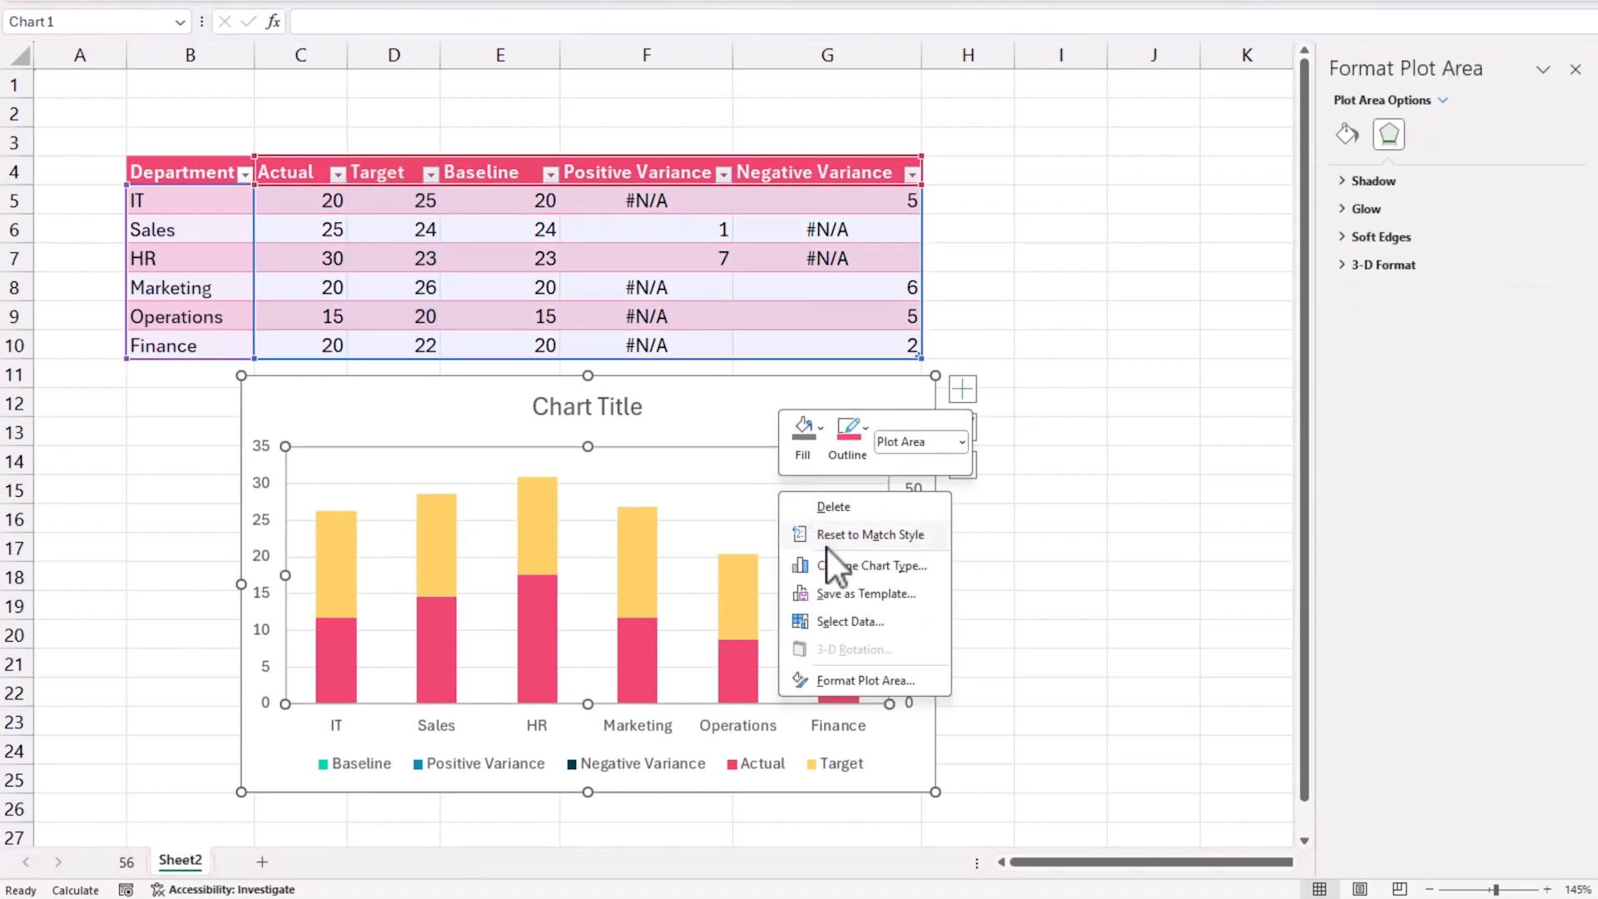
left_click(865, 566)
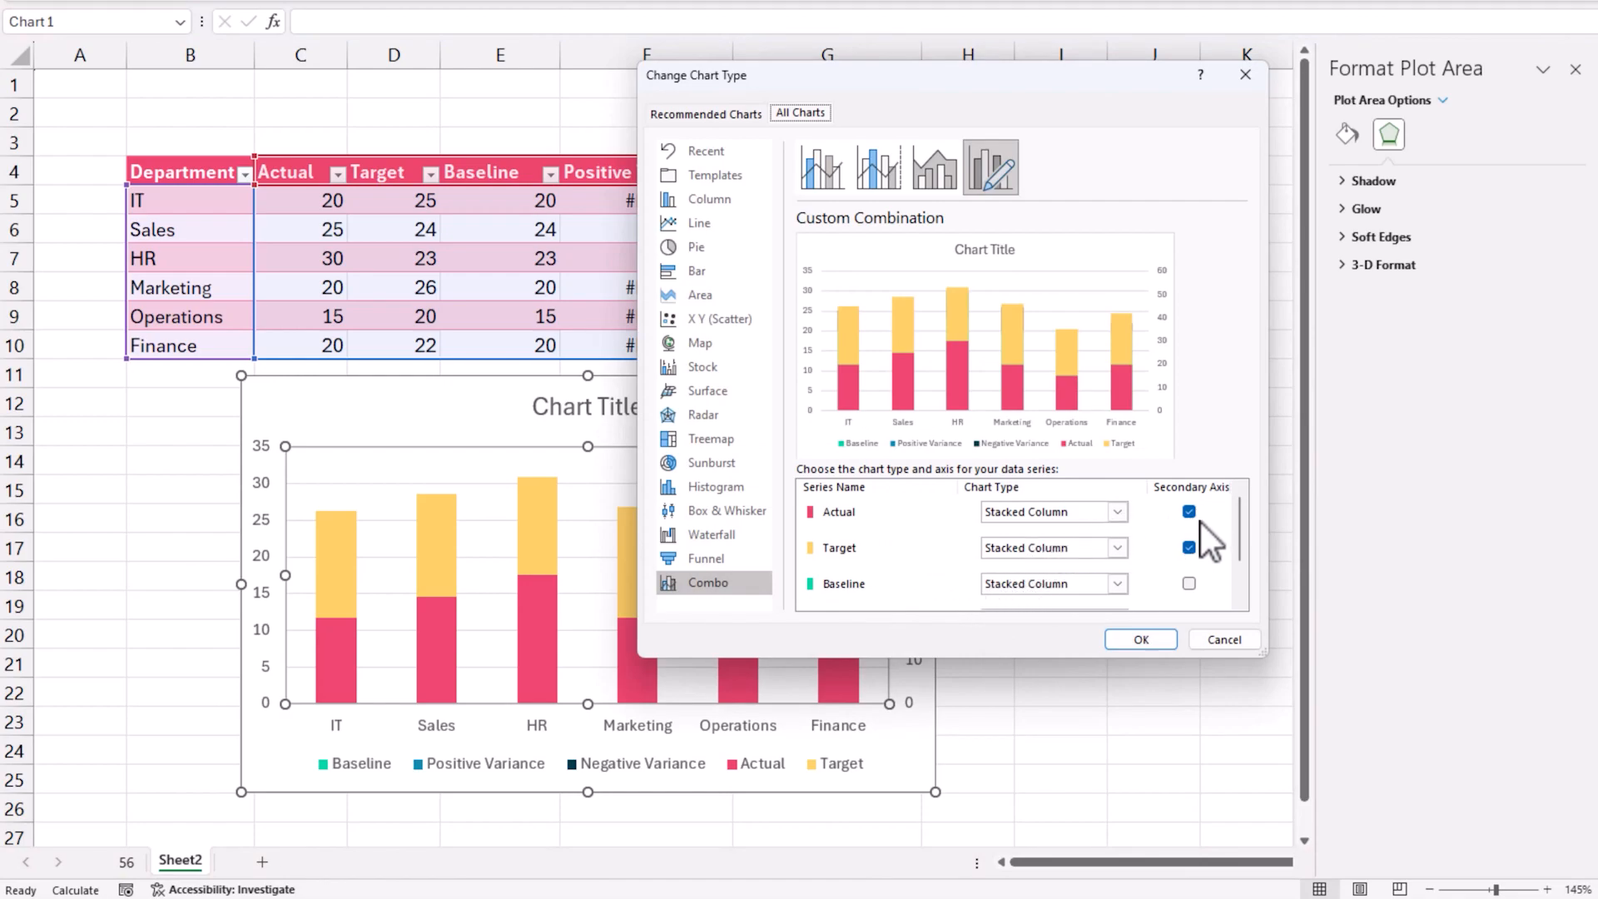
left_click(1120, 512)
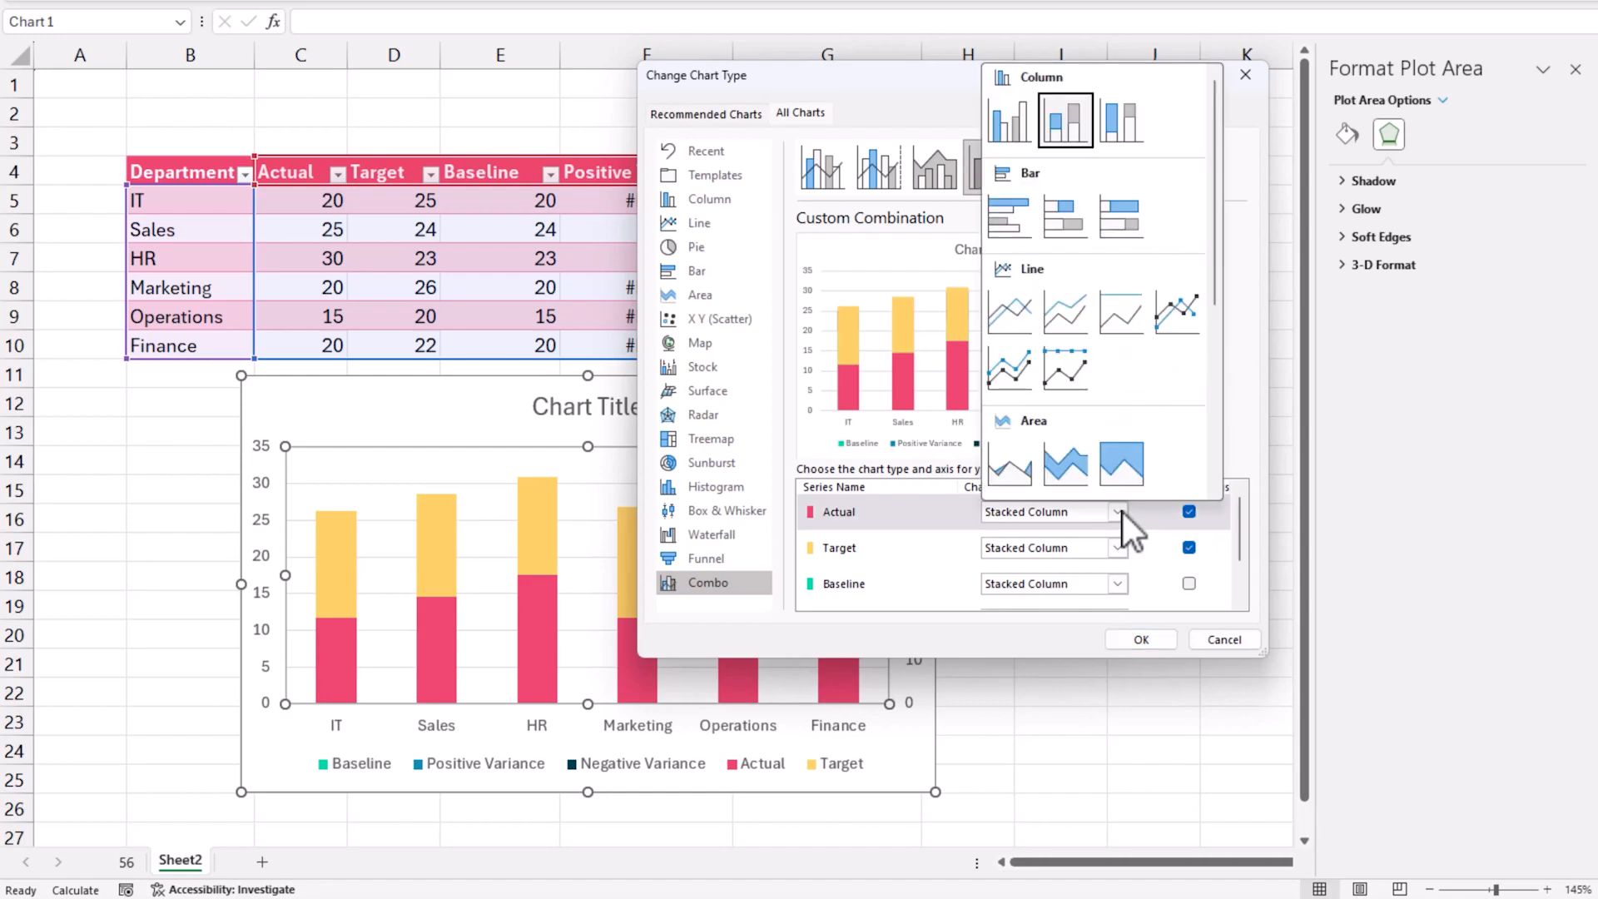
left_click(1026, 128)
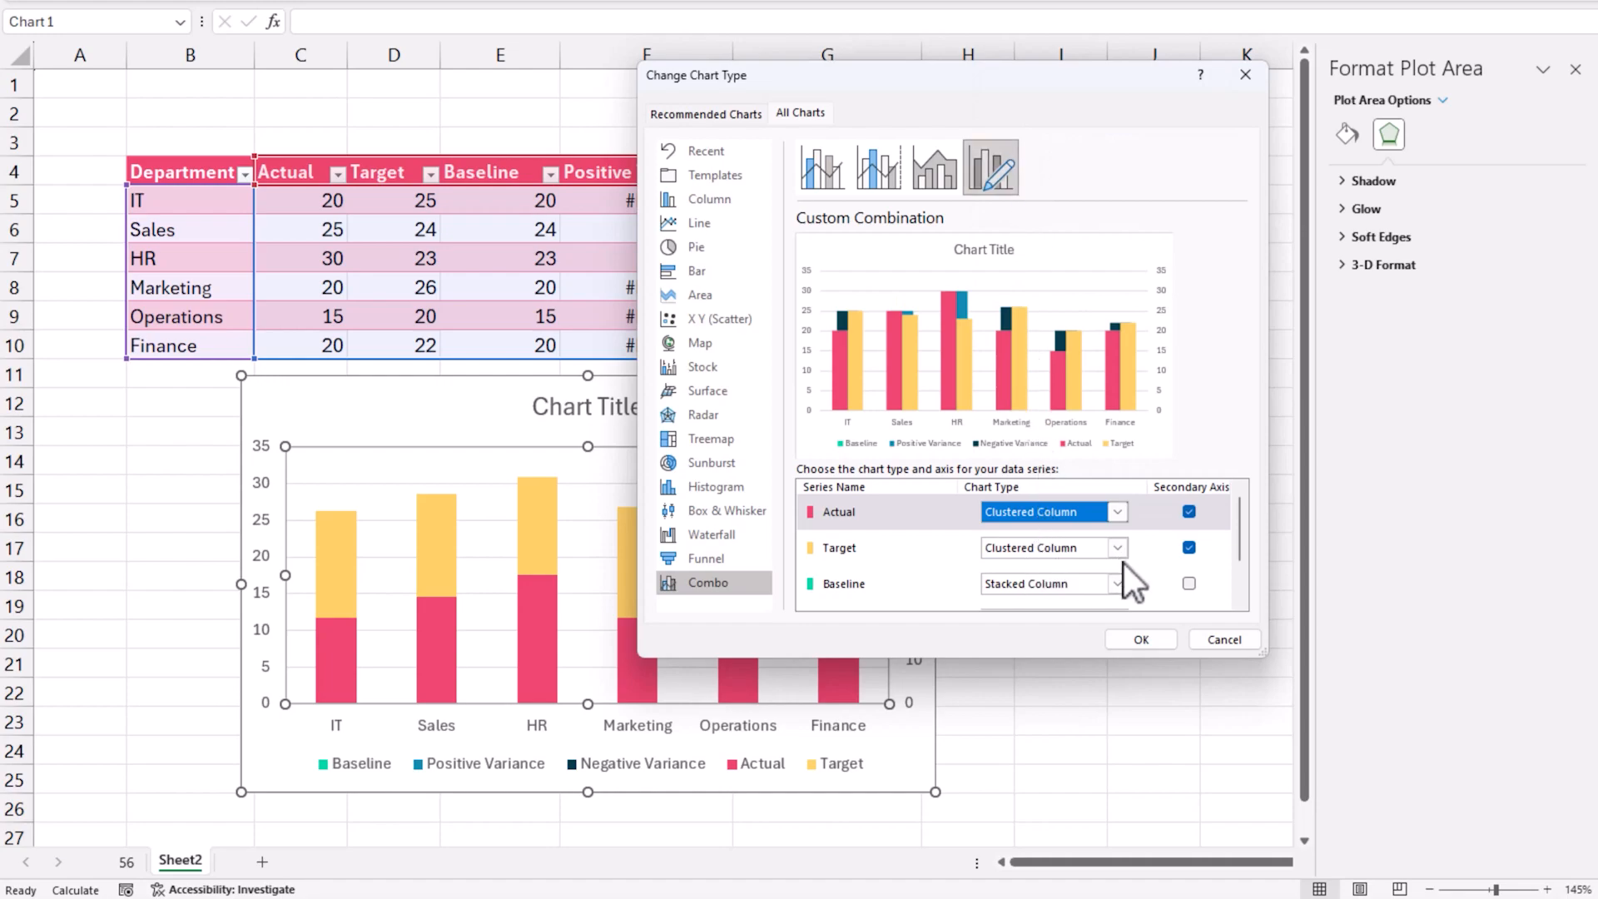
left_click(1156, 636)
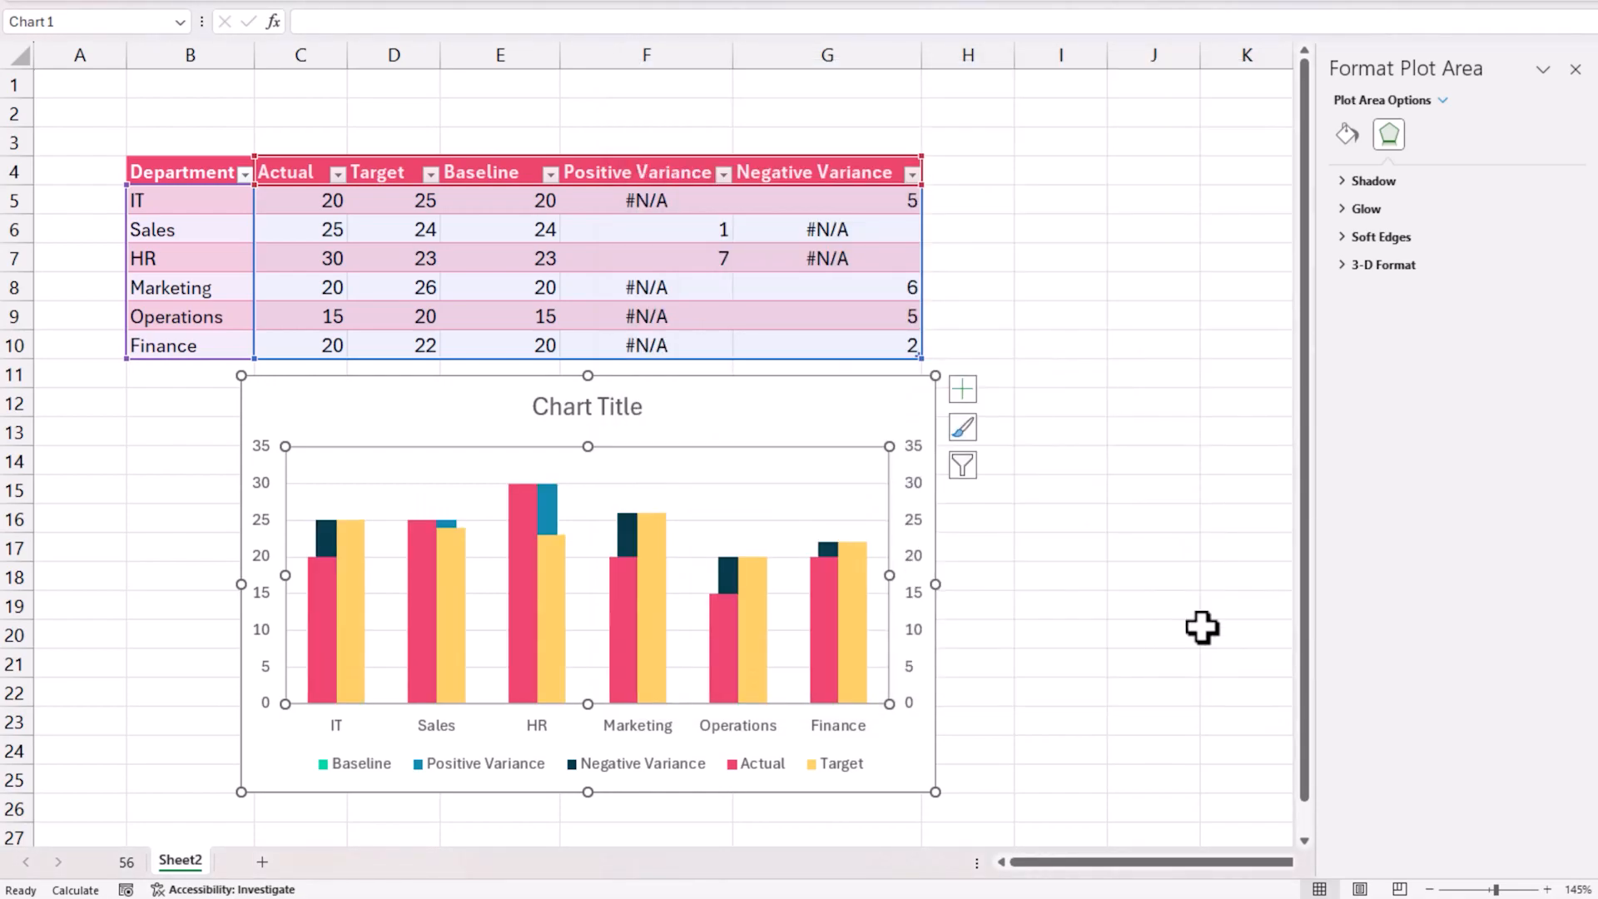
Reorder the chart's data series so that Actual comes directly after Target
left_click(527, 537)
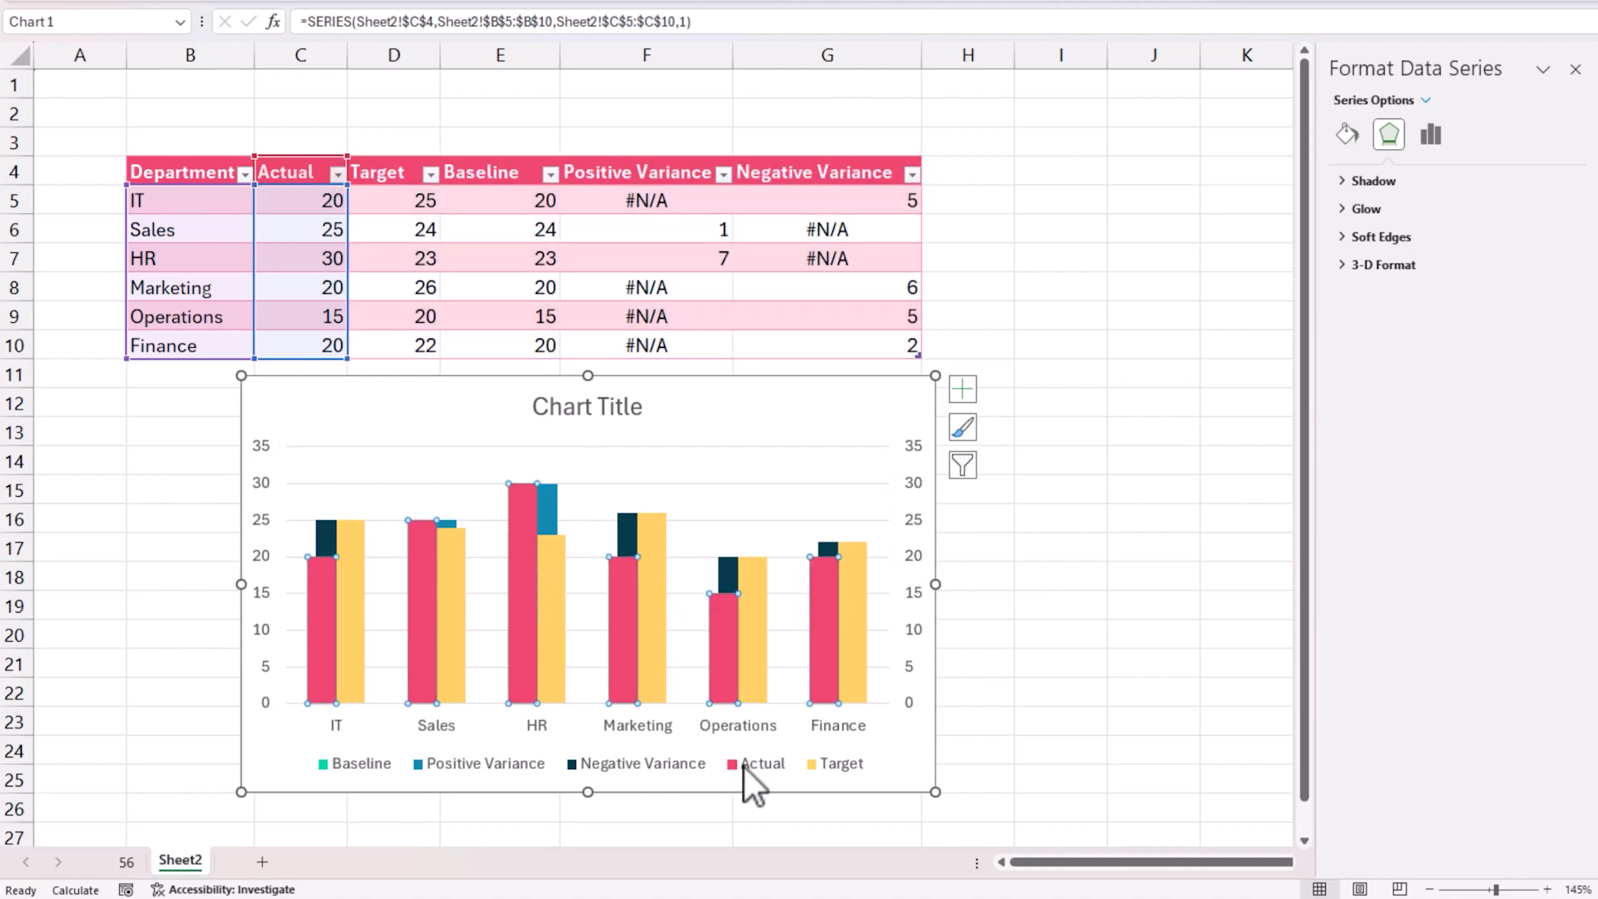
left_click(559, 602)
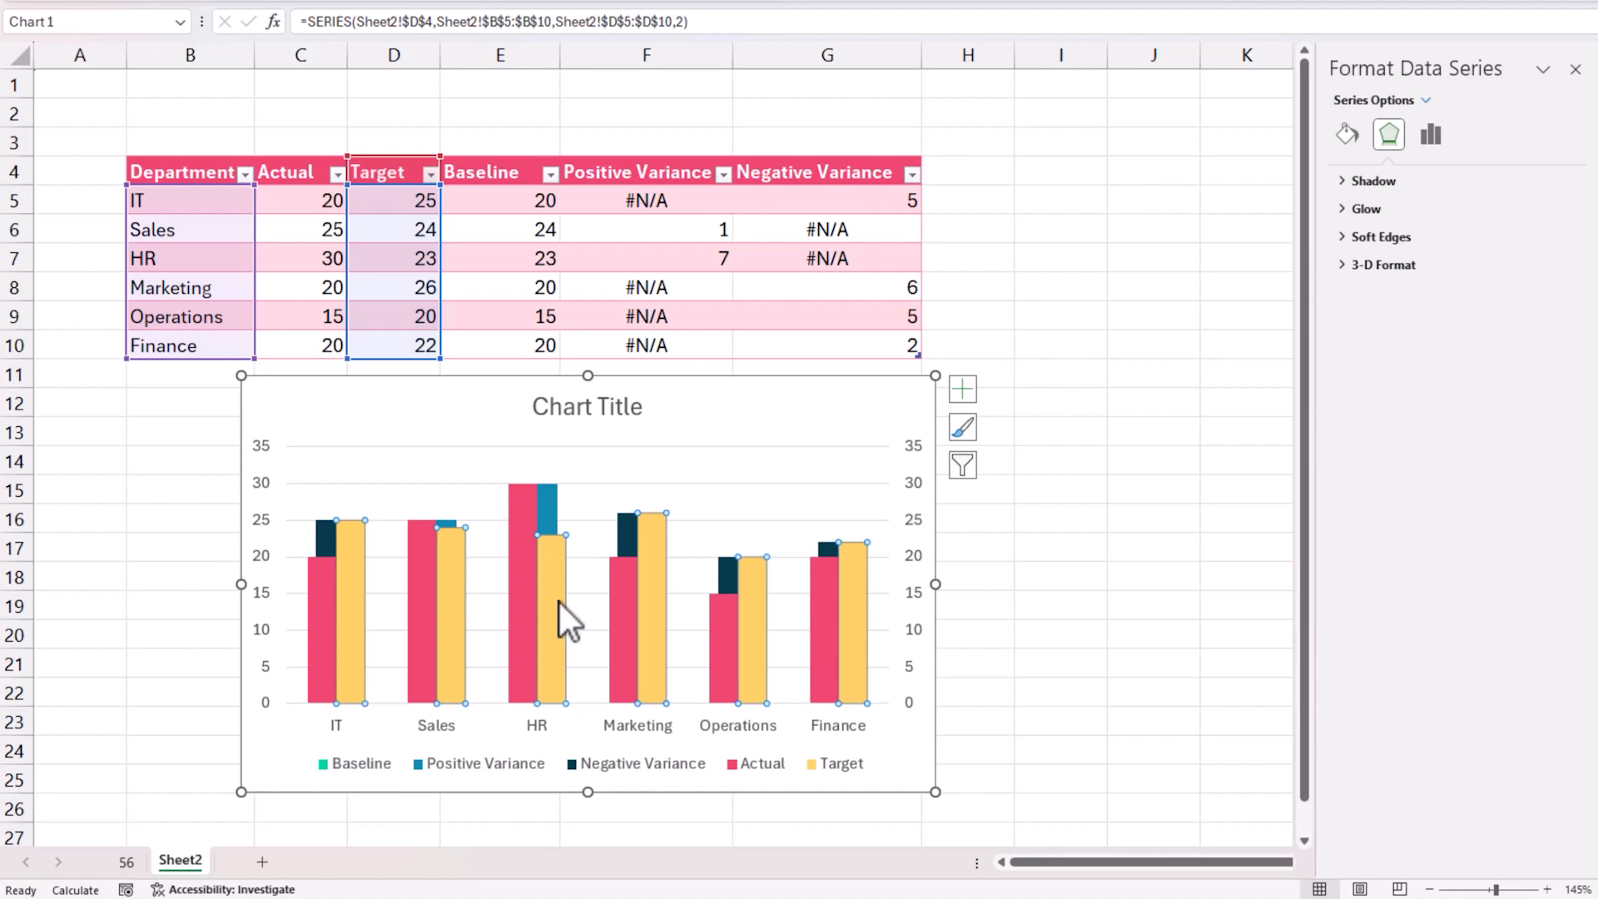
right_click(775, 477)
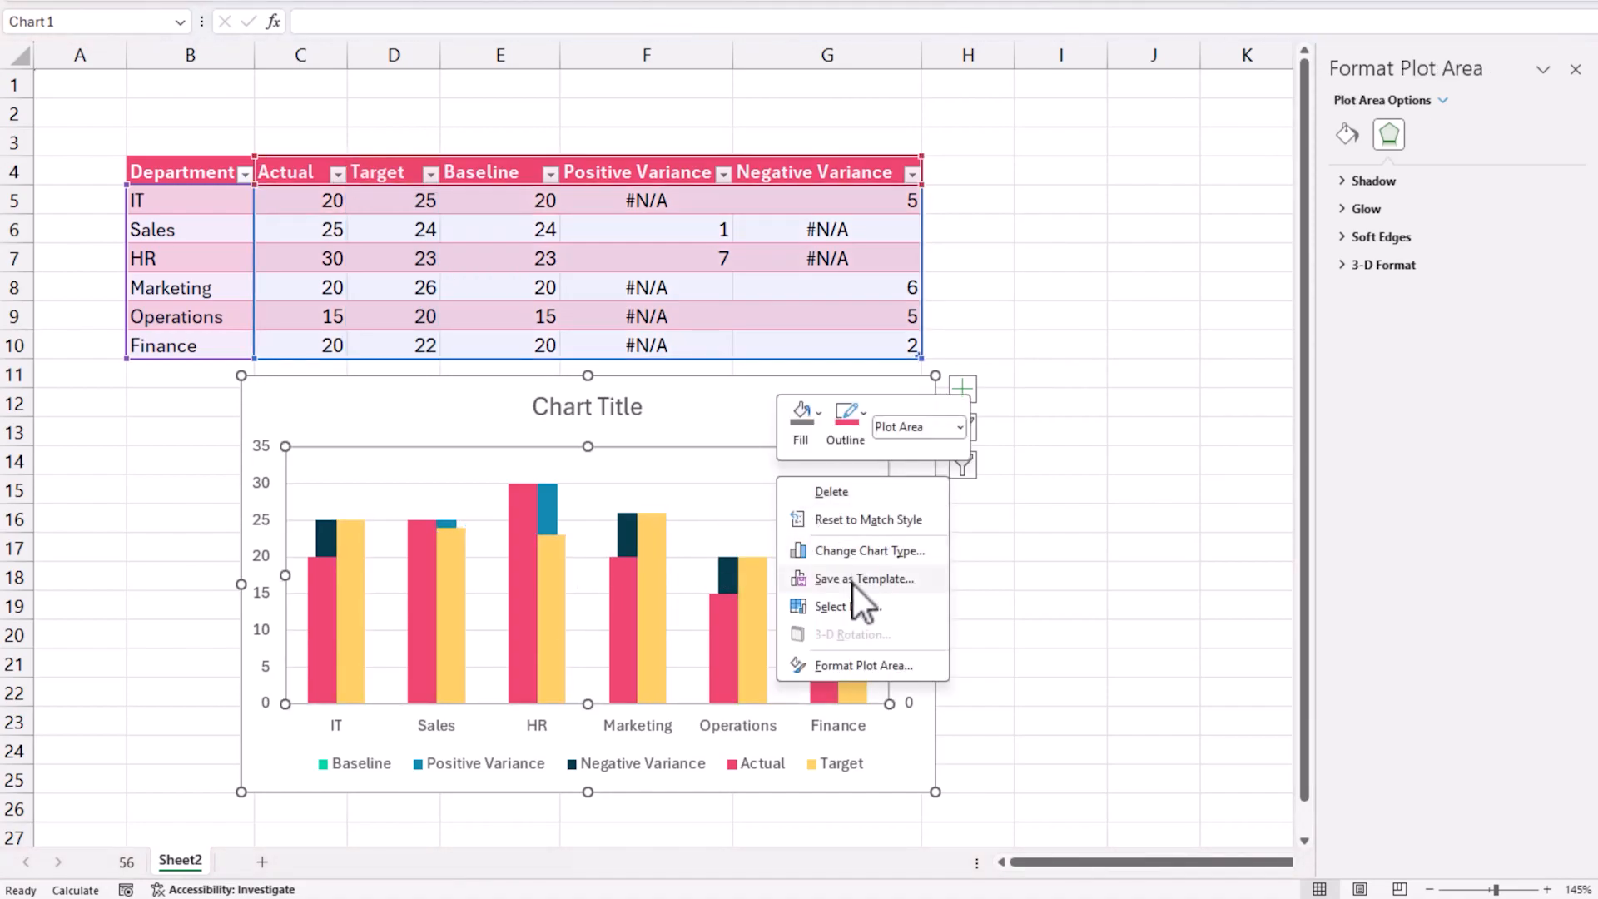
left_click(852, 608)
left_click_drag(447, 358, 1017, 261)
left_click(754, 433)
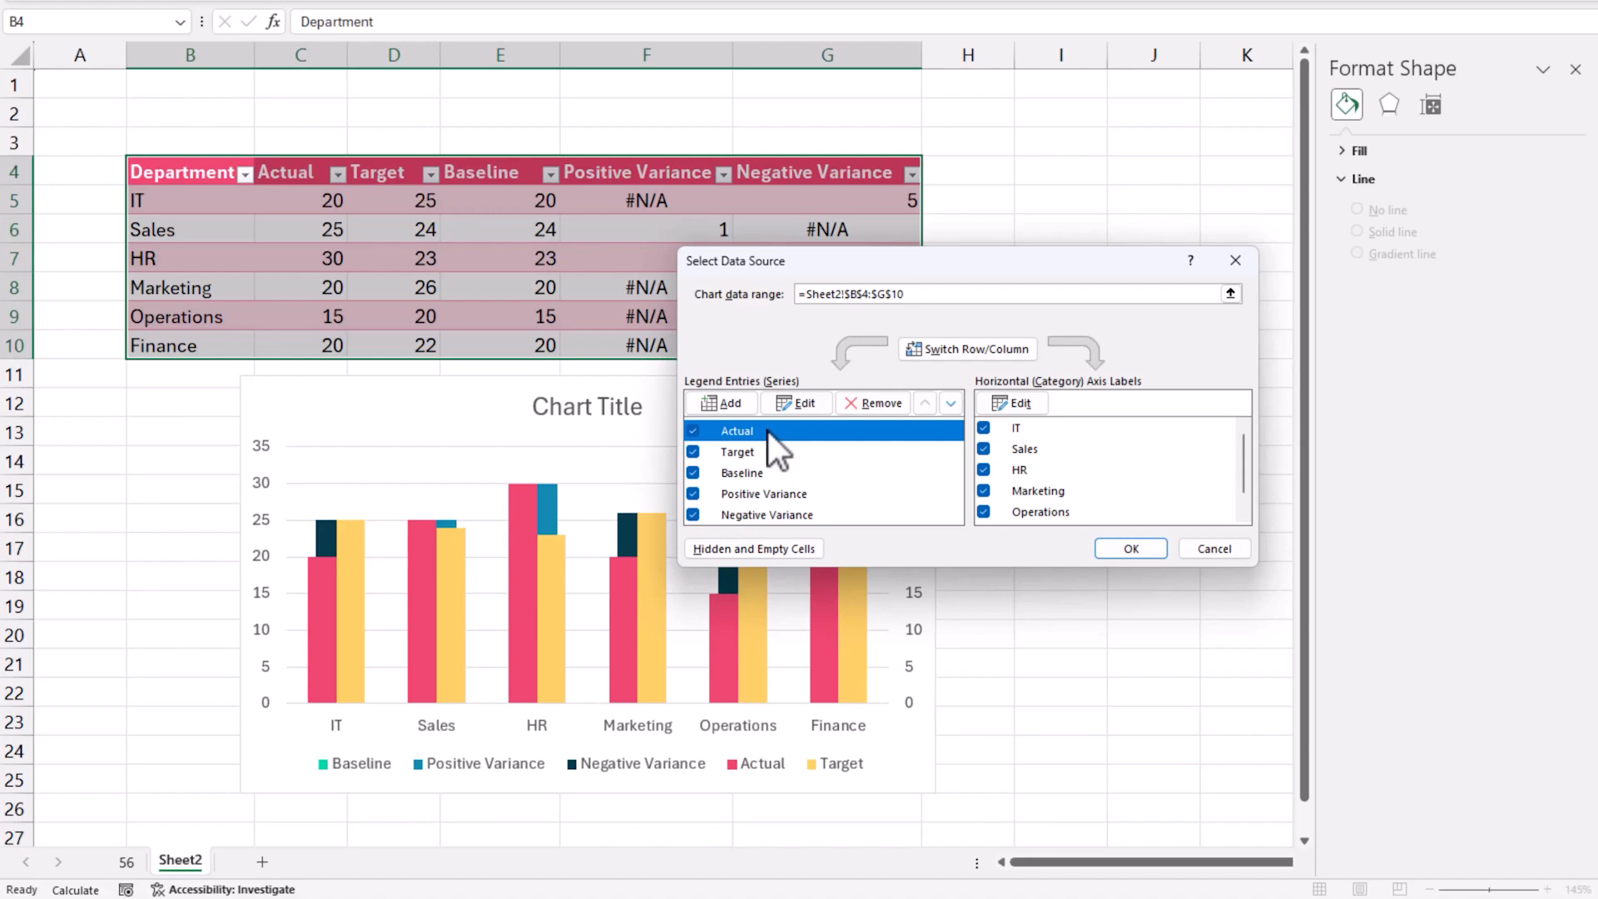
left_click(951, 405)
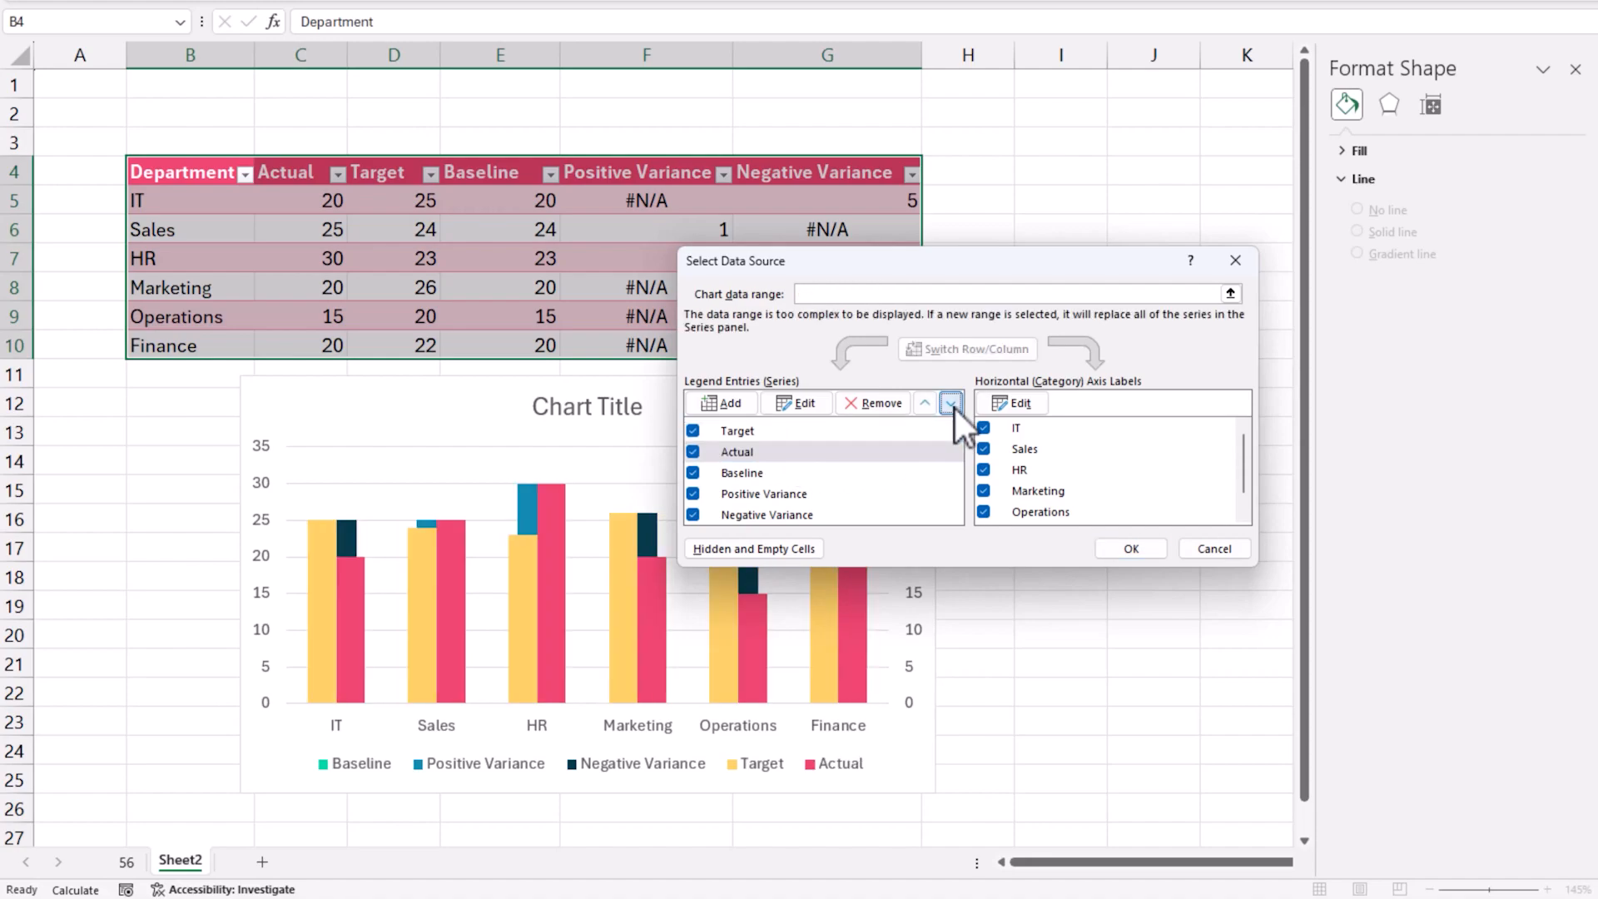
left_click(1130, 548)
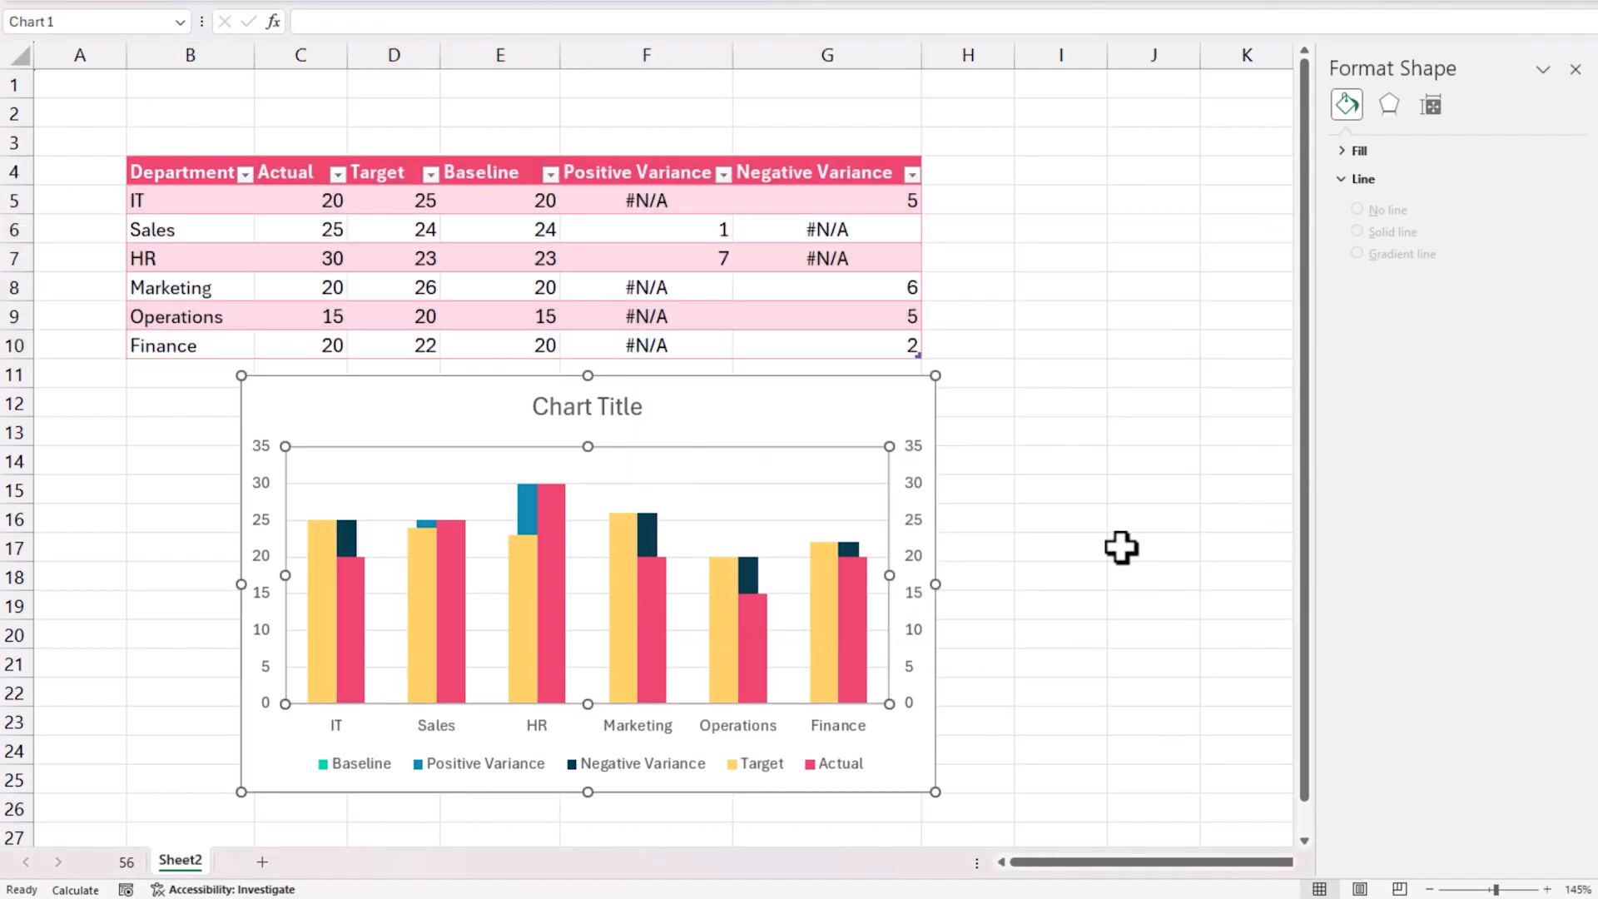
Give the Target series a pattern fill of wide upward diagonal stripes with a light gray foreground
left_click(712, 704)
left_click(623, 593)
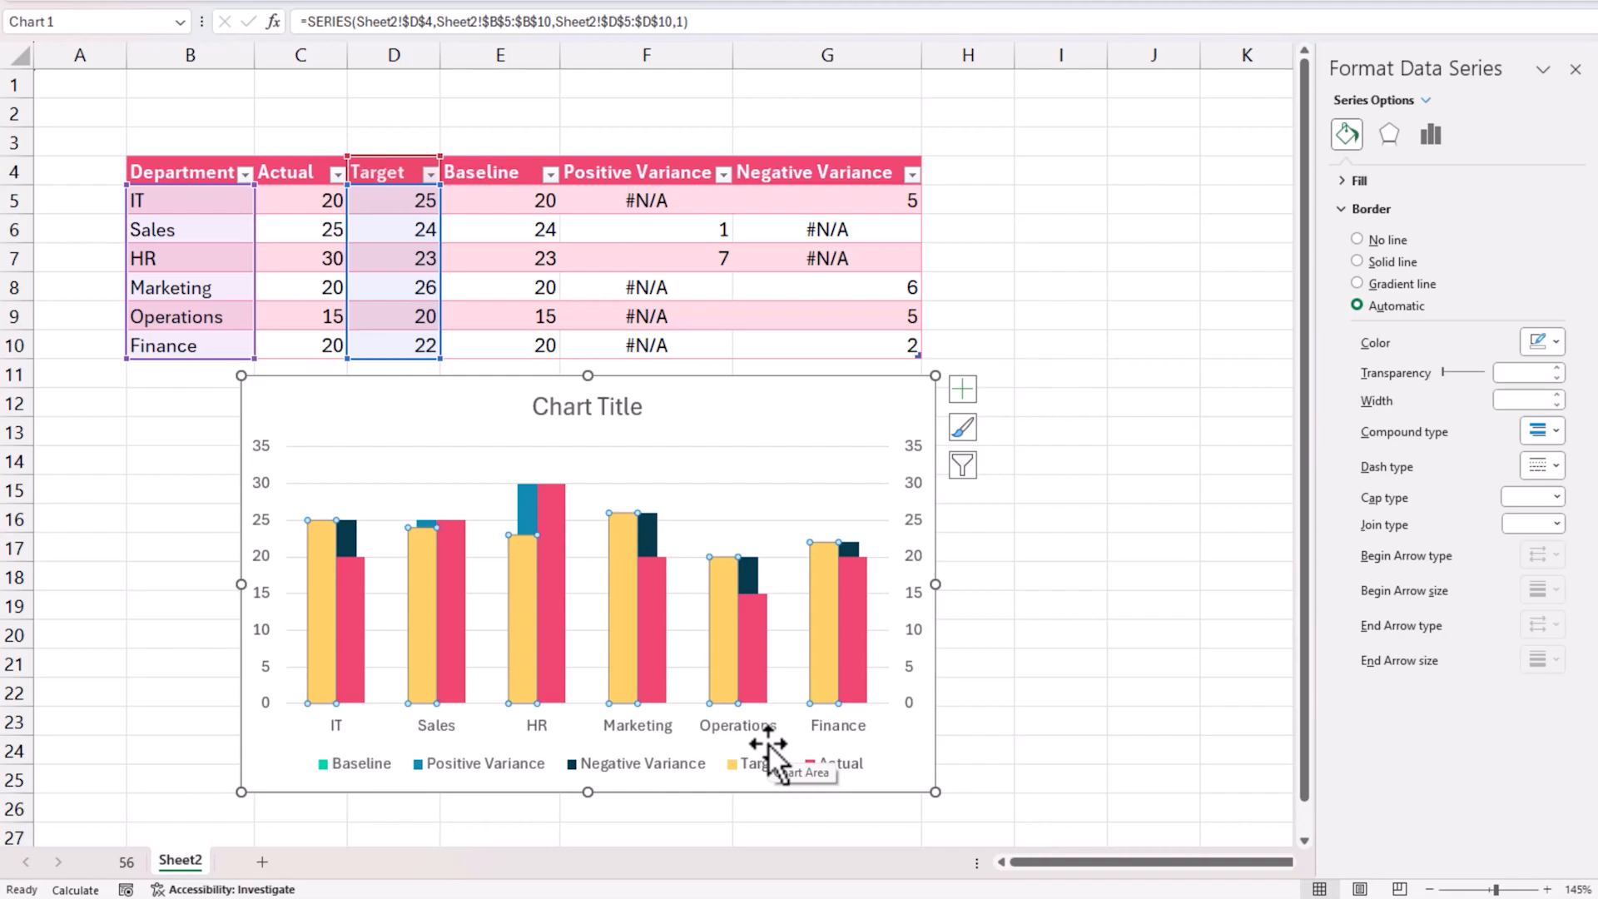
left_click(1355, 183)
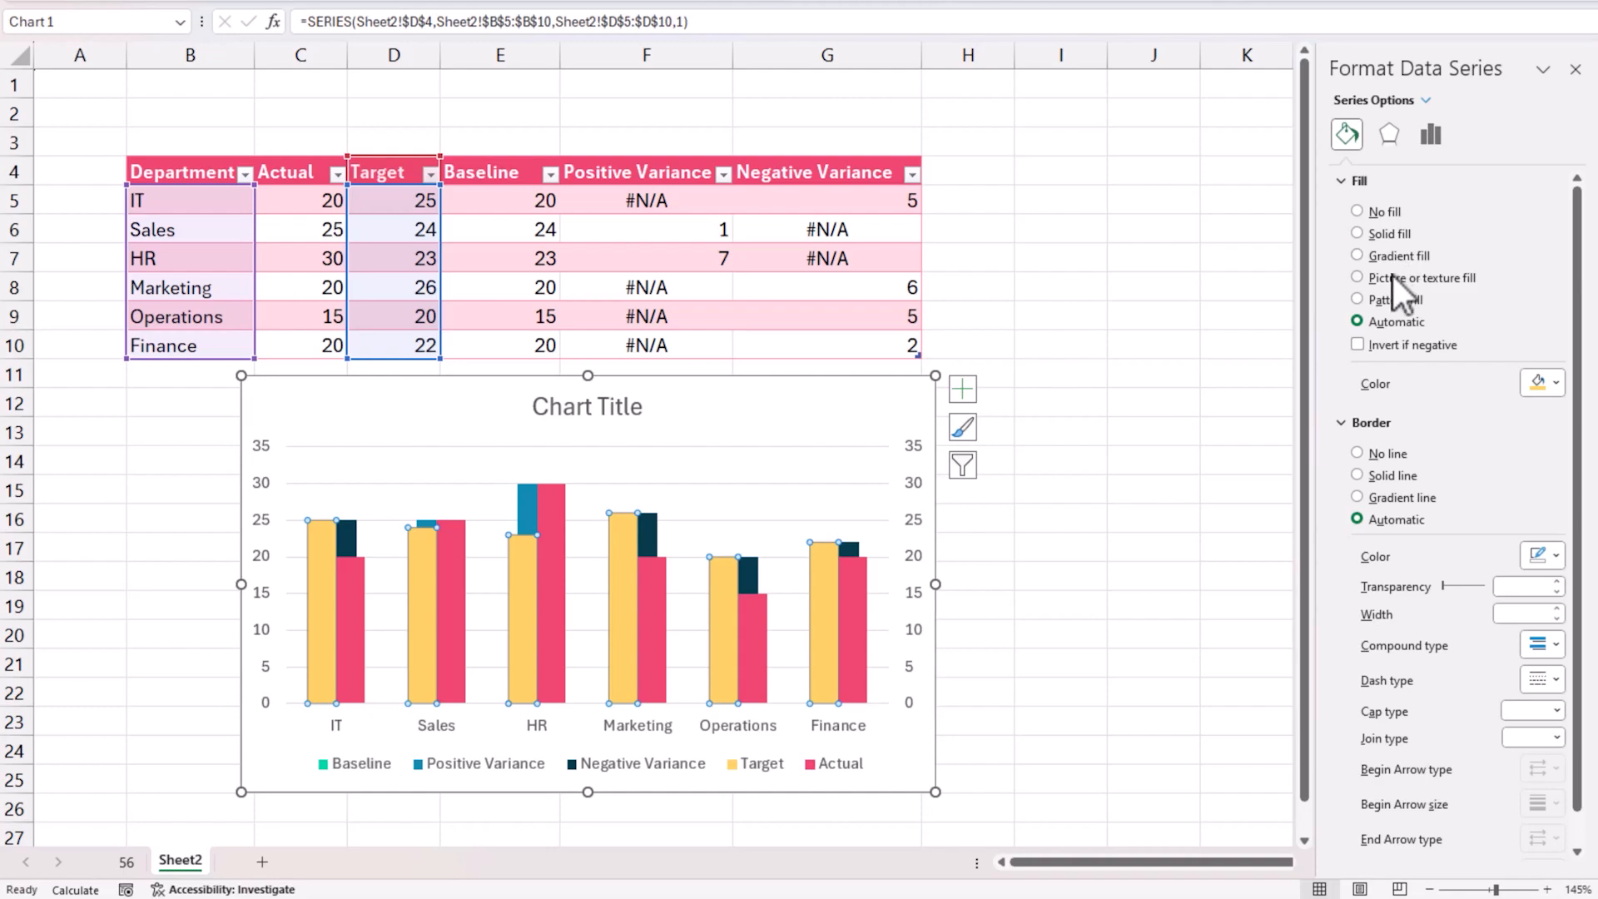
left_click(1391, 299)
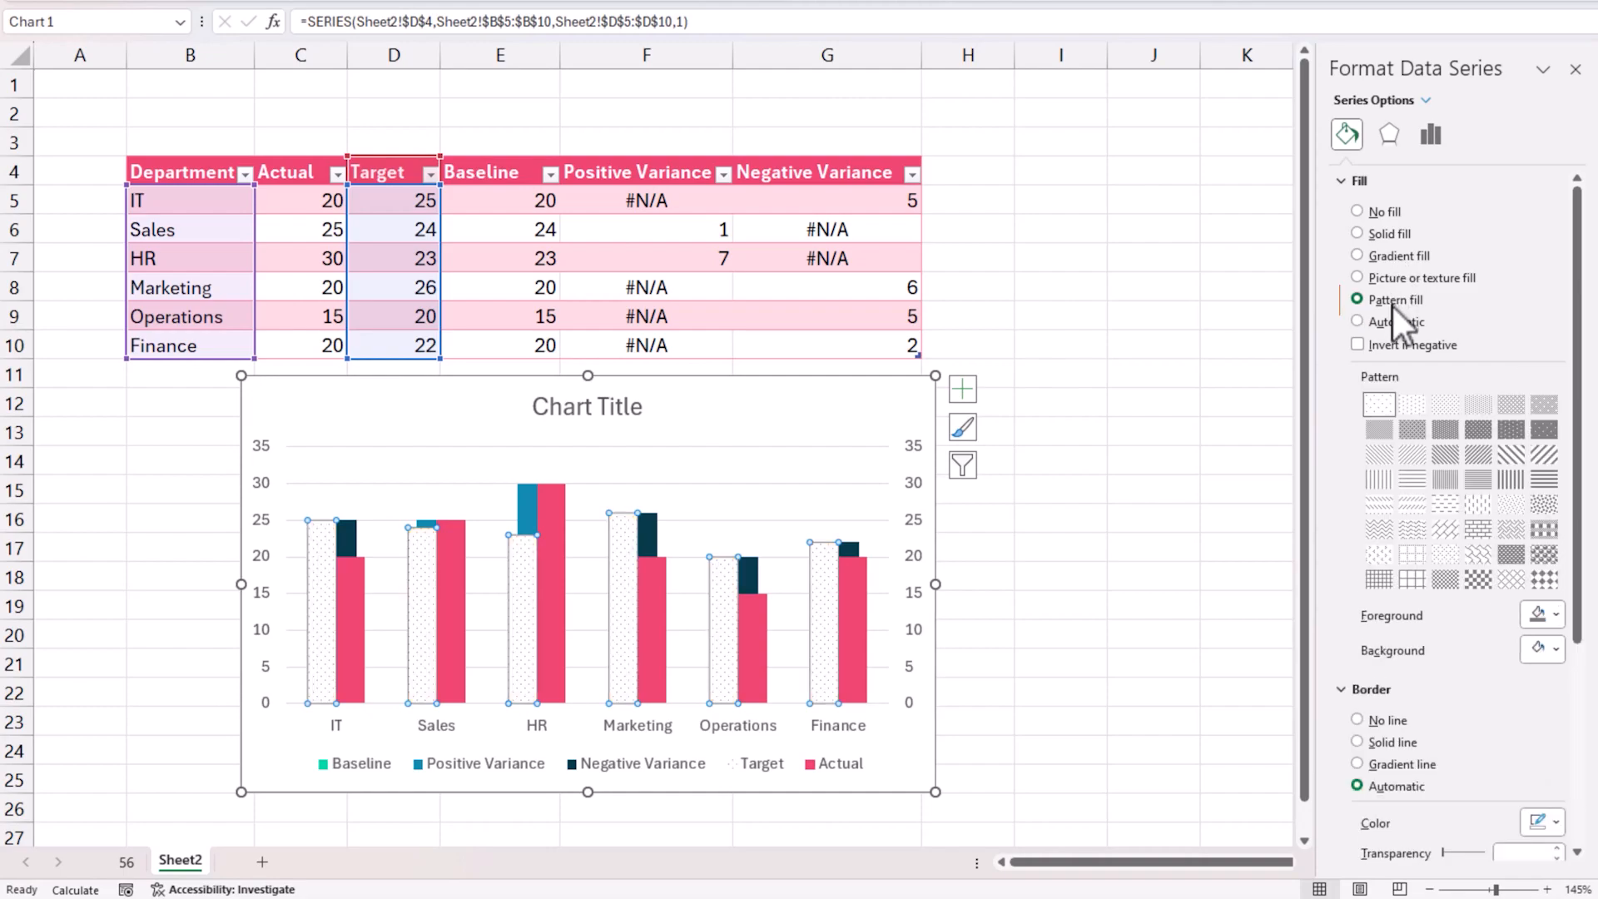
left_click(1554, 618)
left_click(1544, 454)
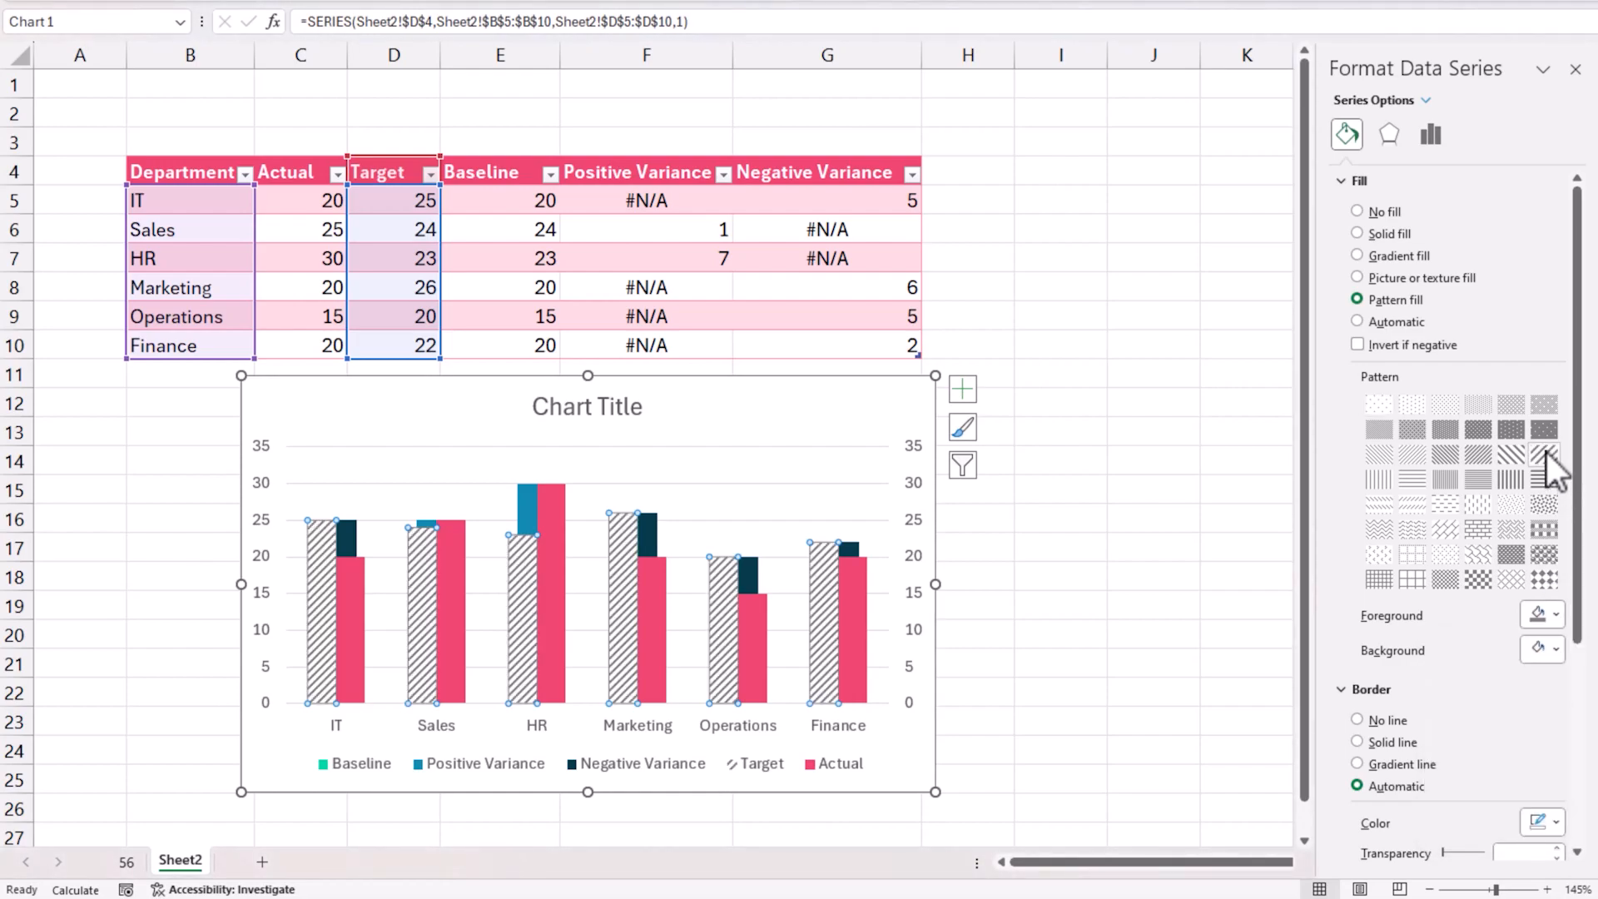
left_click(1556, 616)
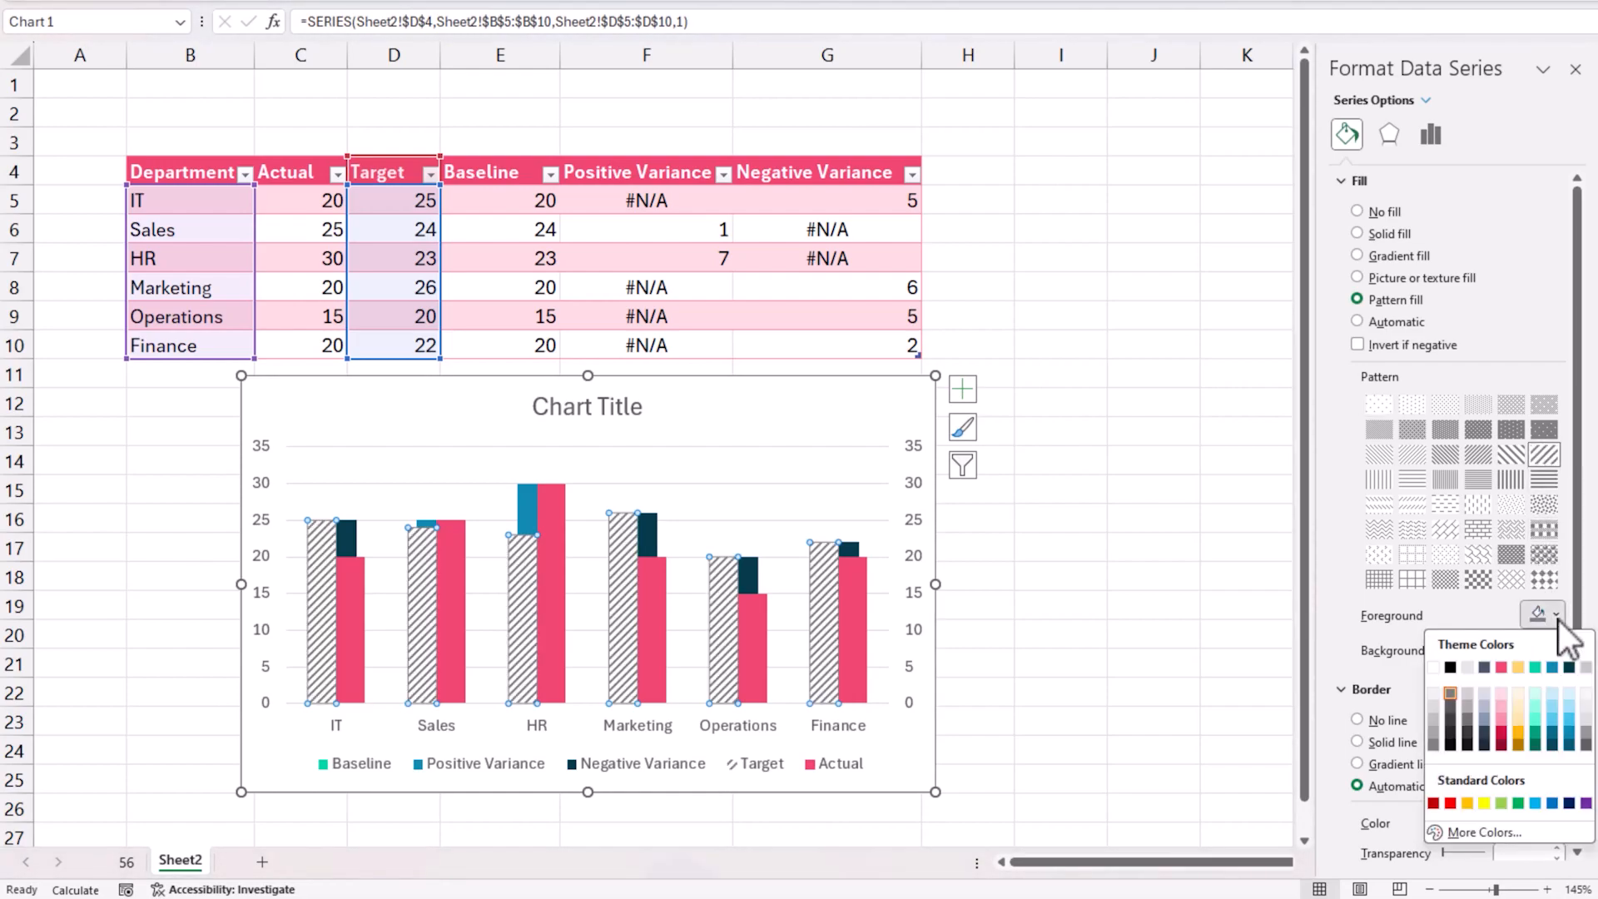
left_click(1466, 694)
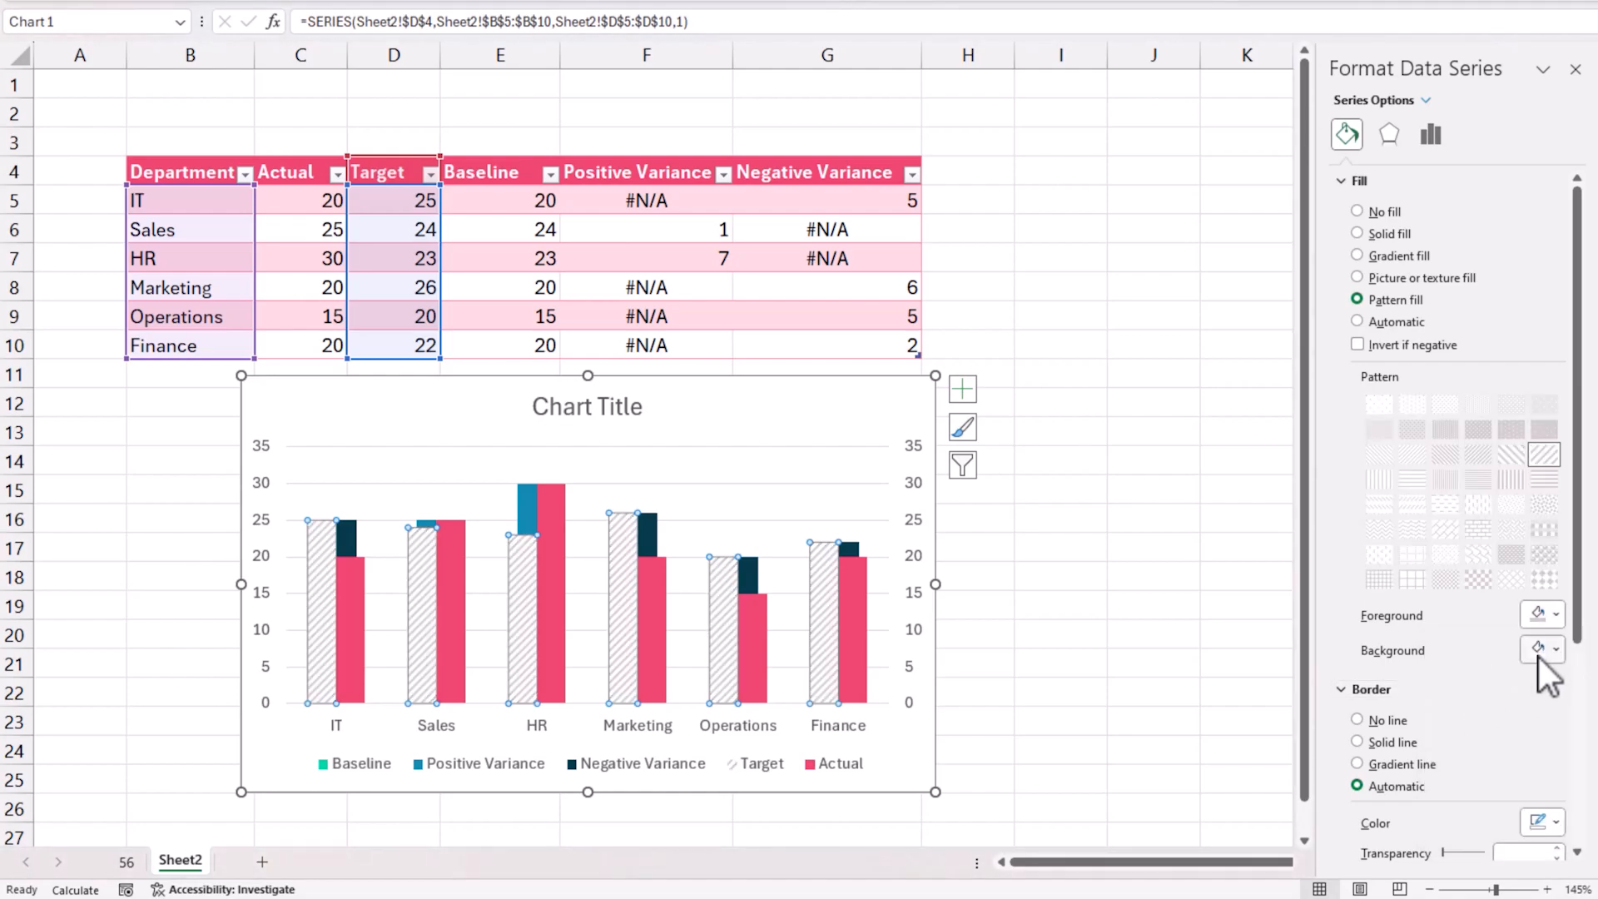
left_click(1149, 637)
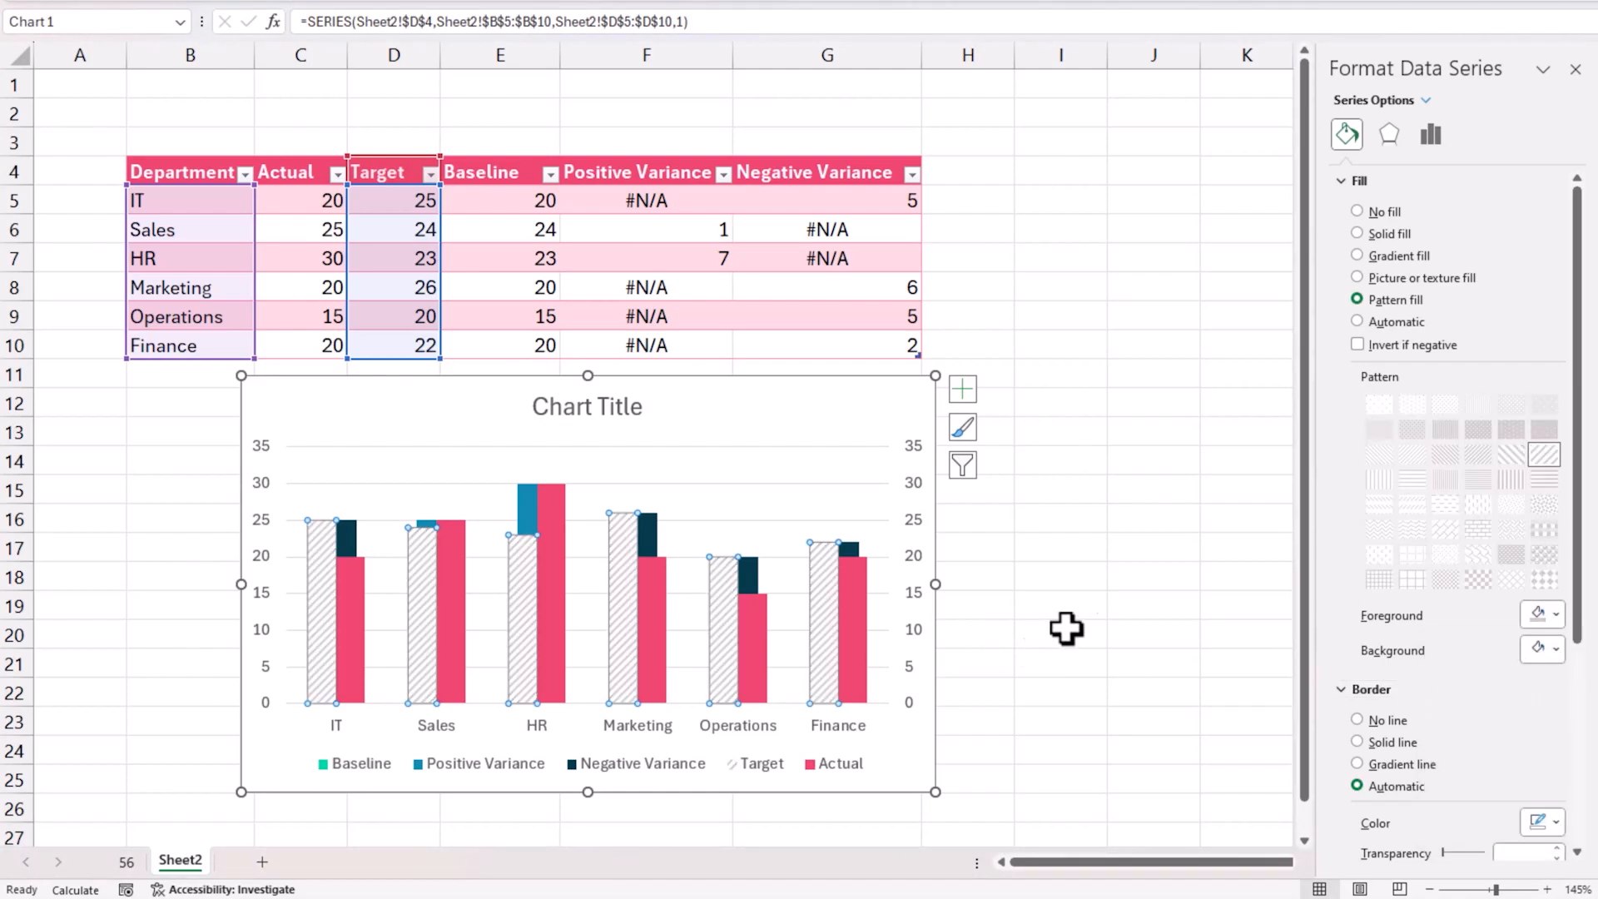
Add a solid line border to the Target series columns
left_click(826, 608)
left_click(825, 607)
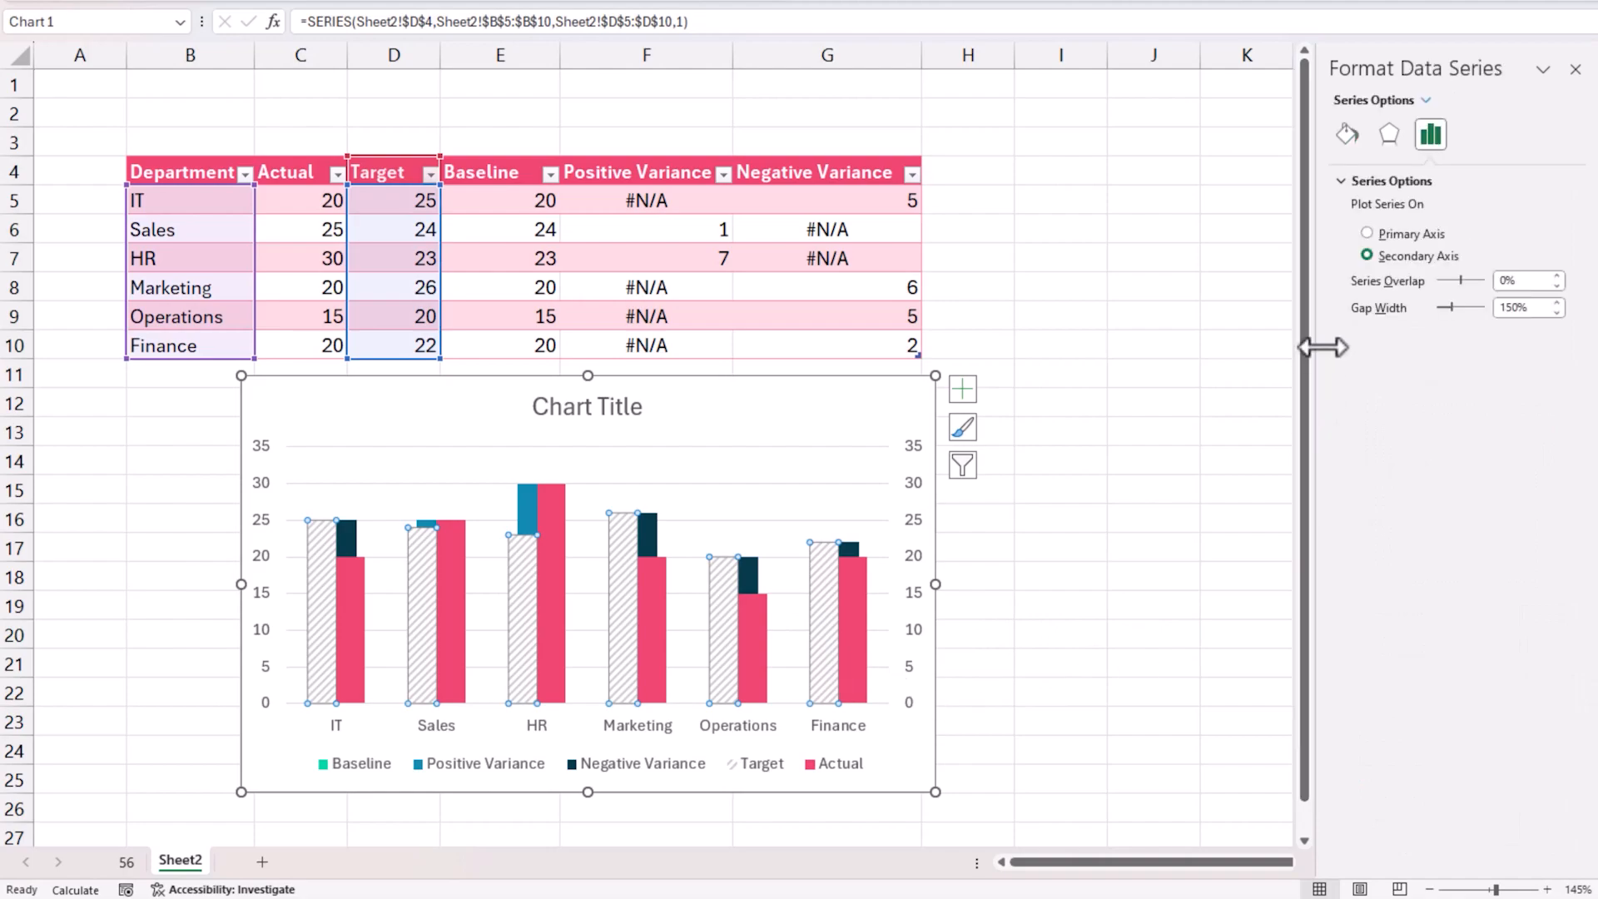
left_click(1348, 134)
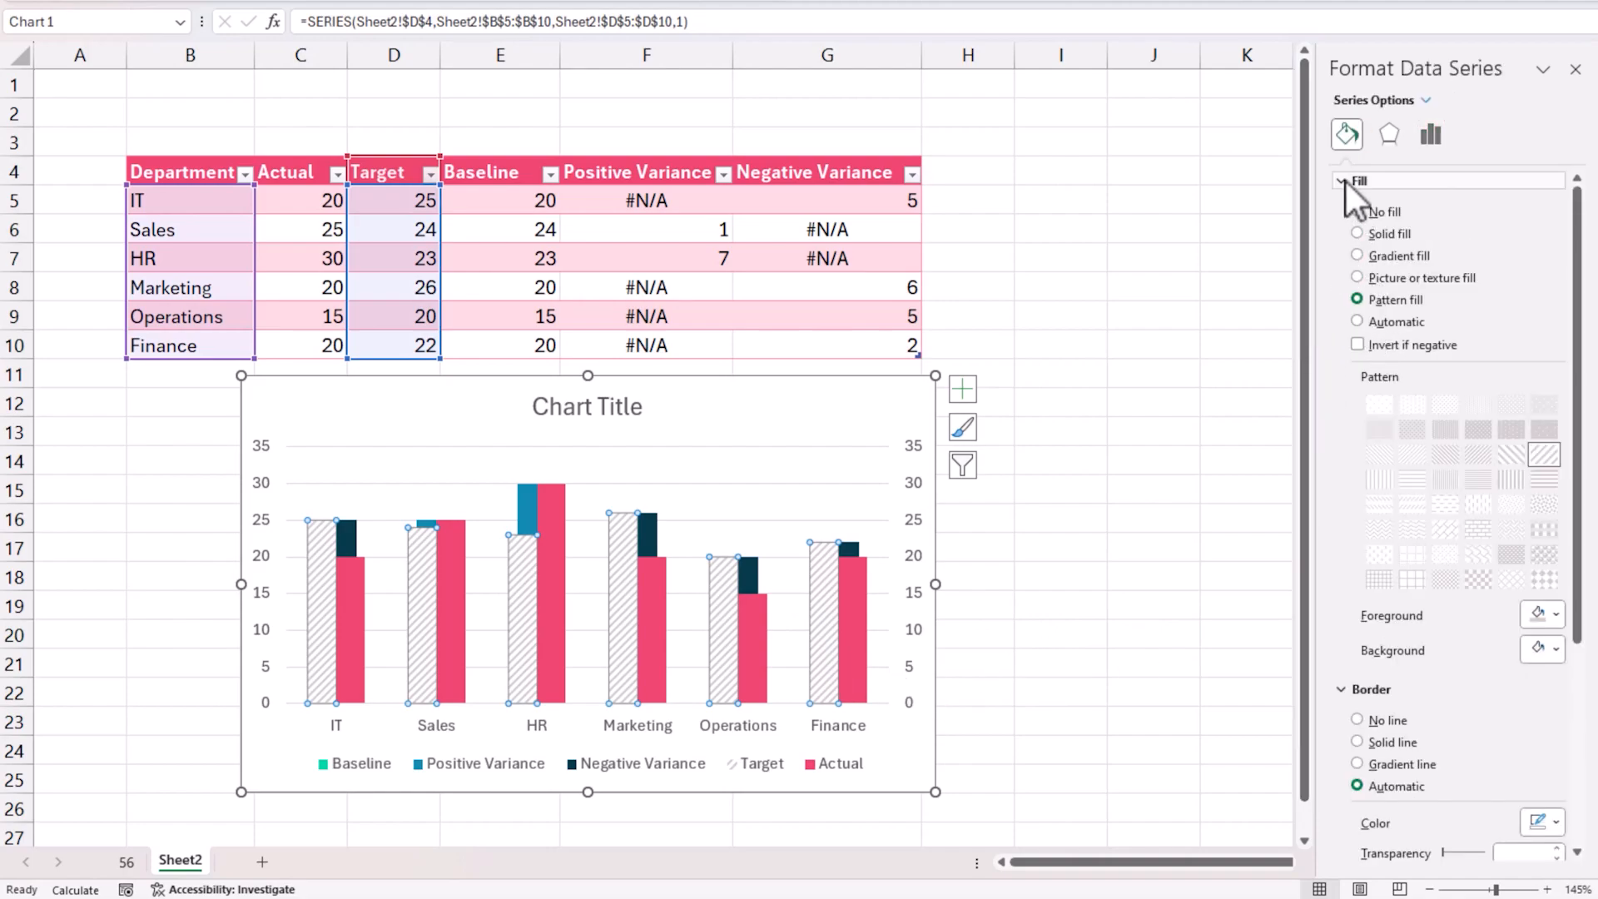
left_click(1369, 740)
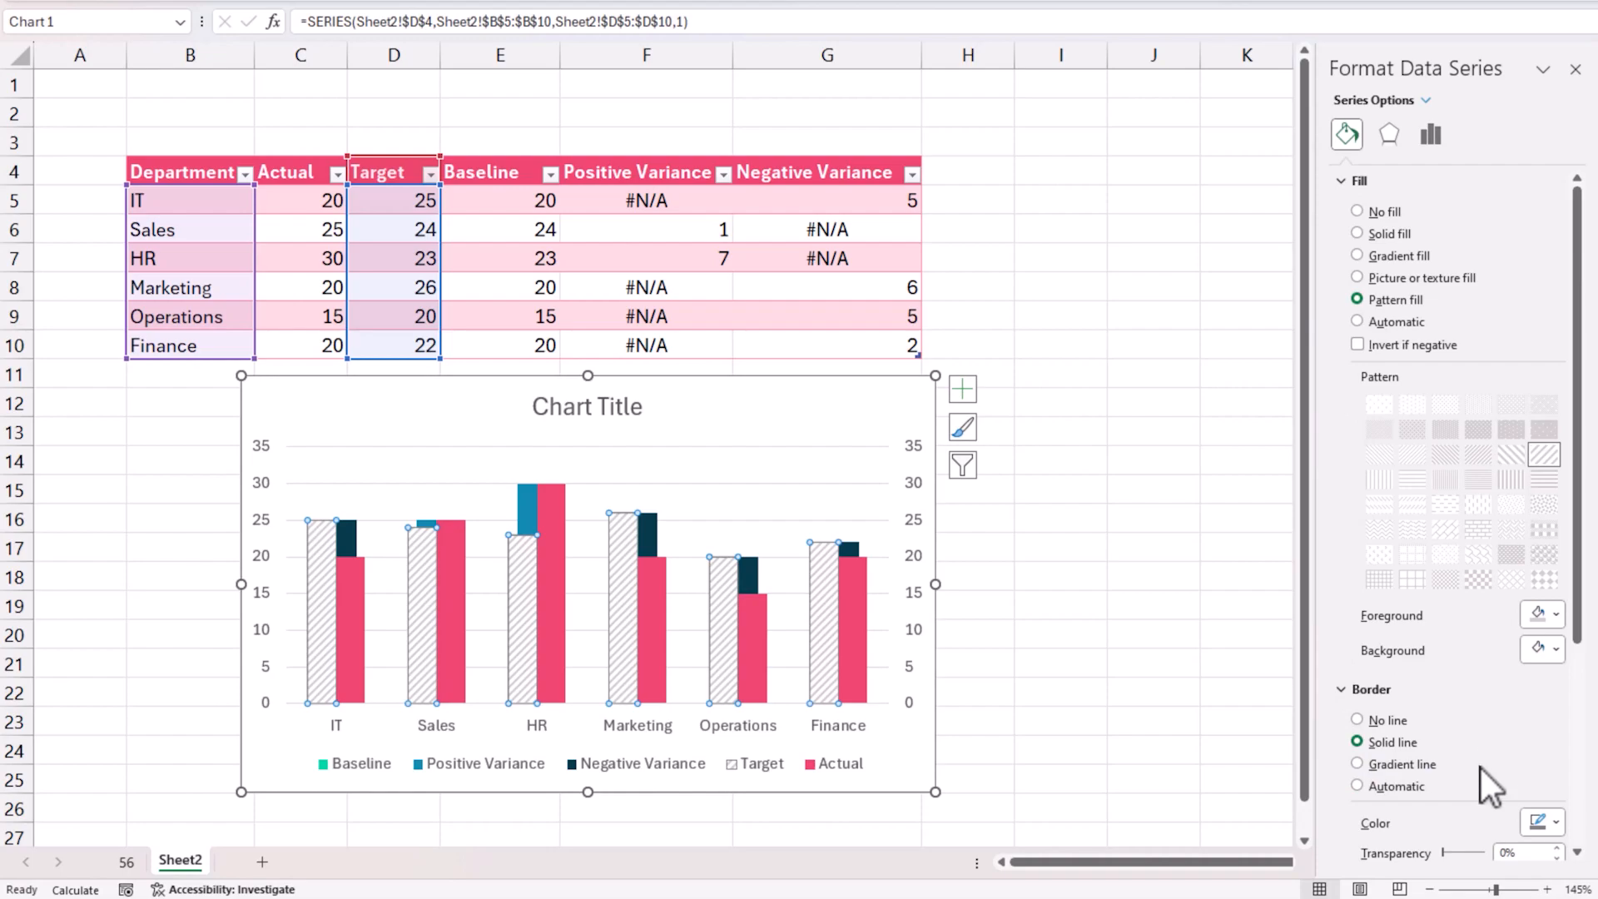
scroll(1479, 749, "down", 3)
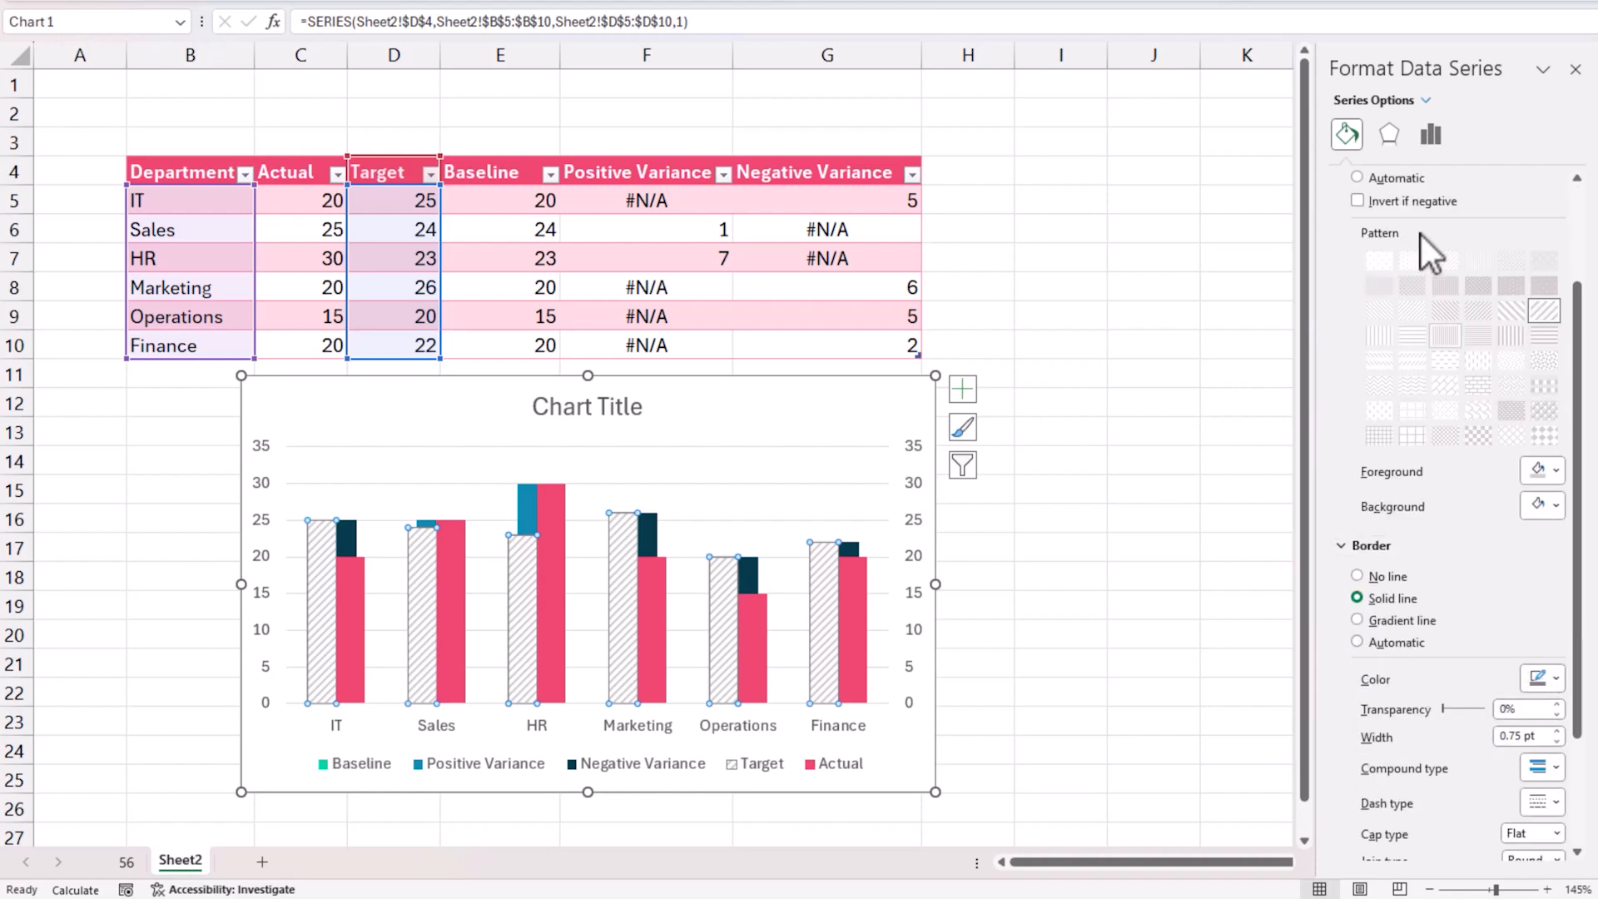
left_click(1260, 487)
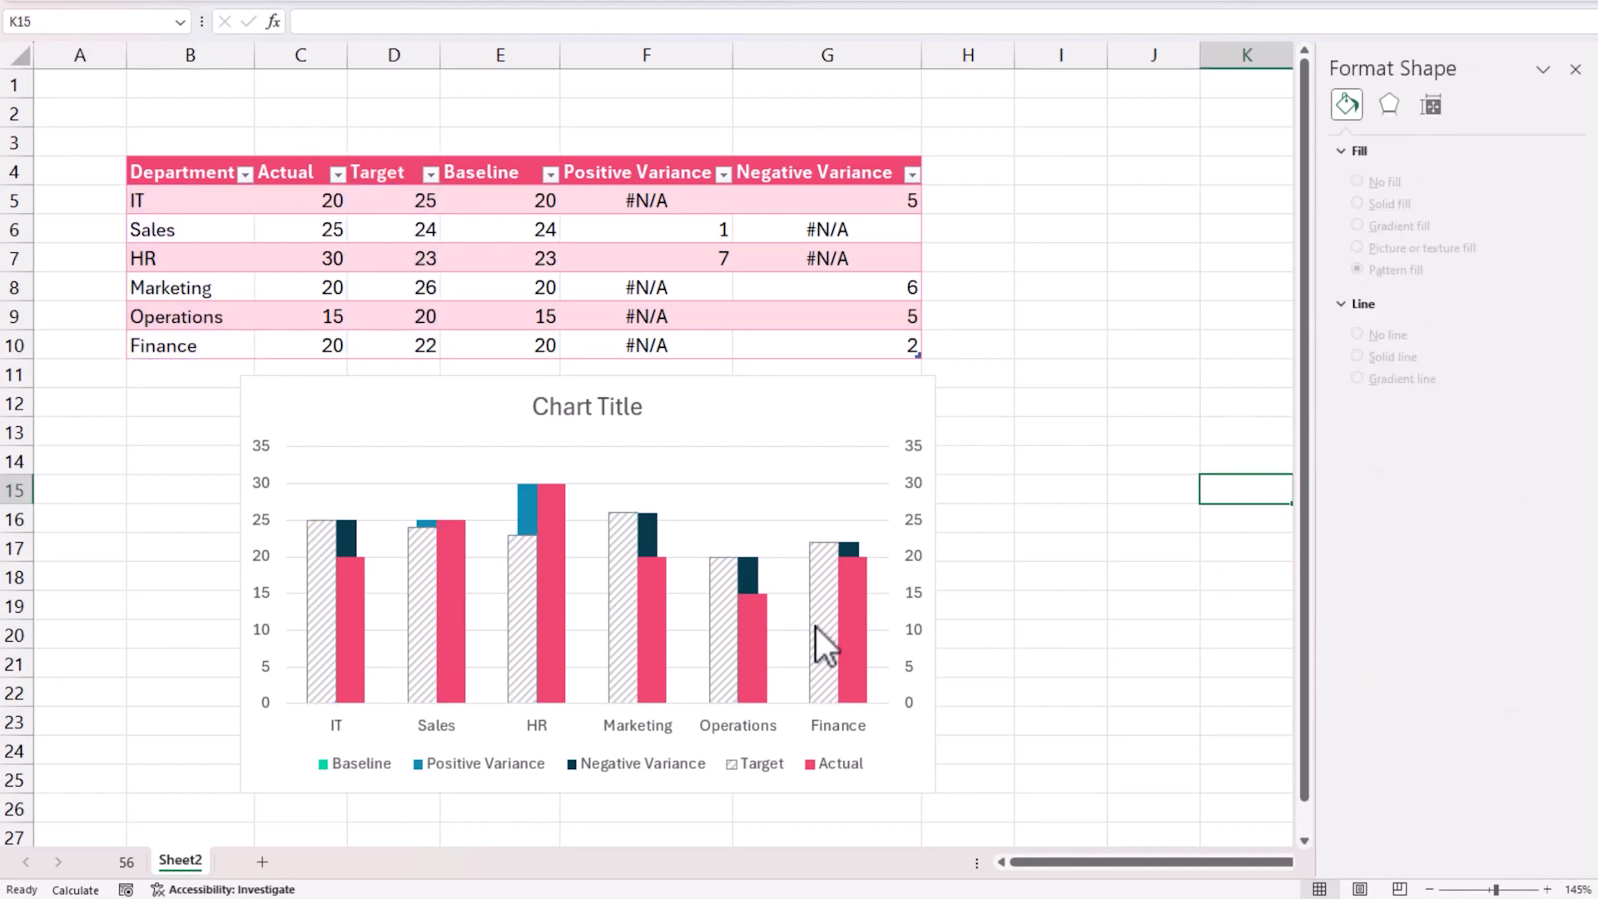
Give the Actual series a solid light blue fill
mouse_move(831, 569)
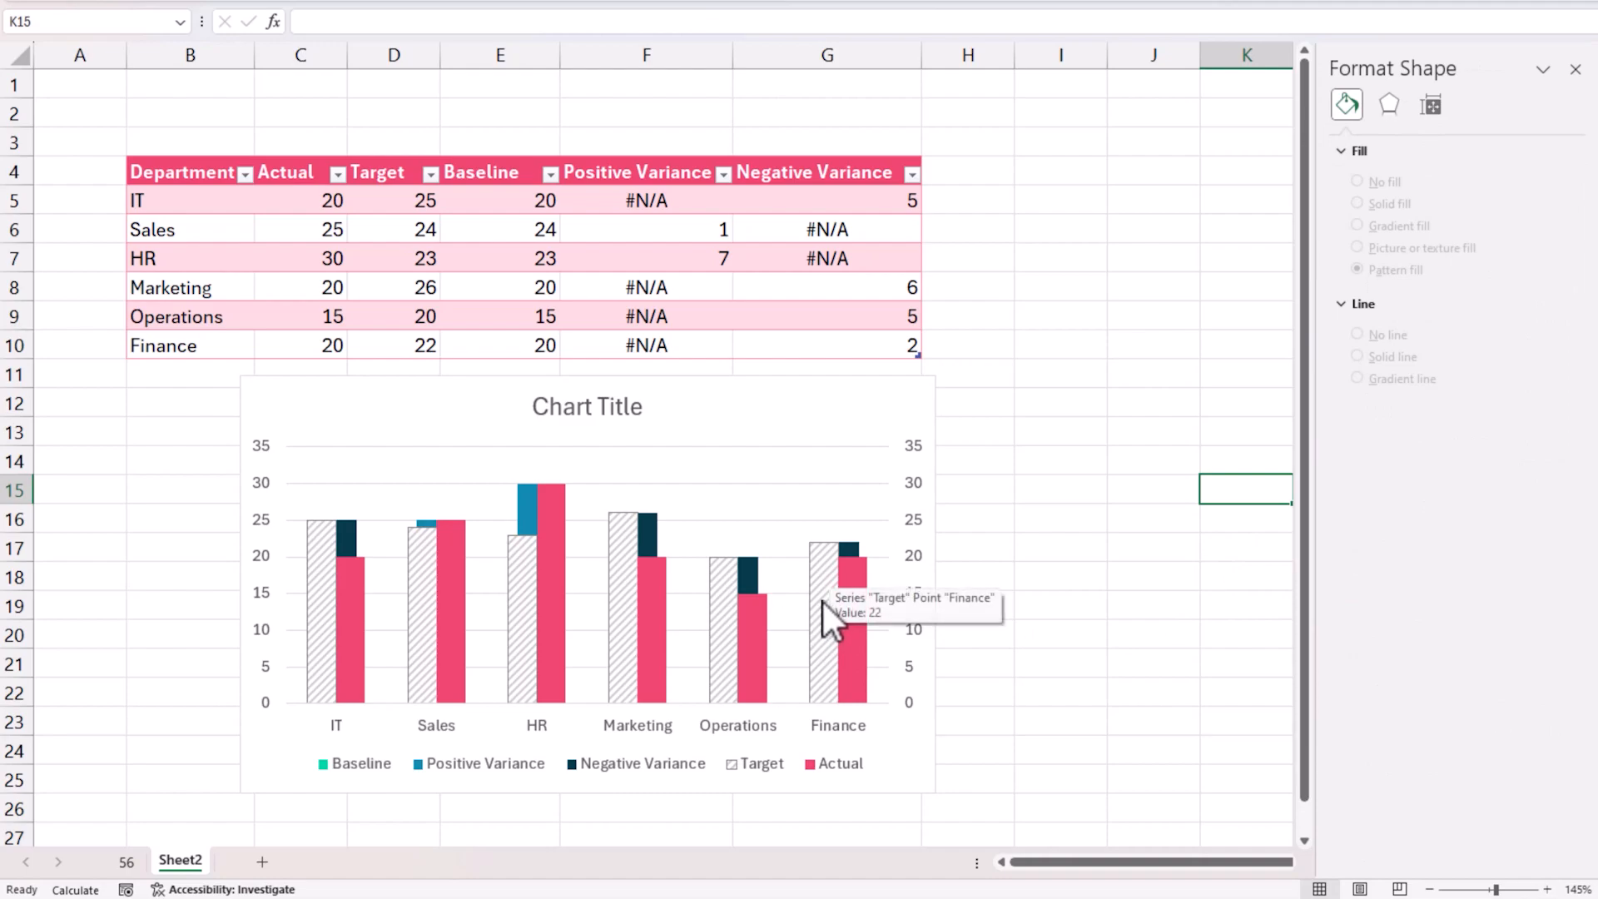
left_click(857, 647)
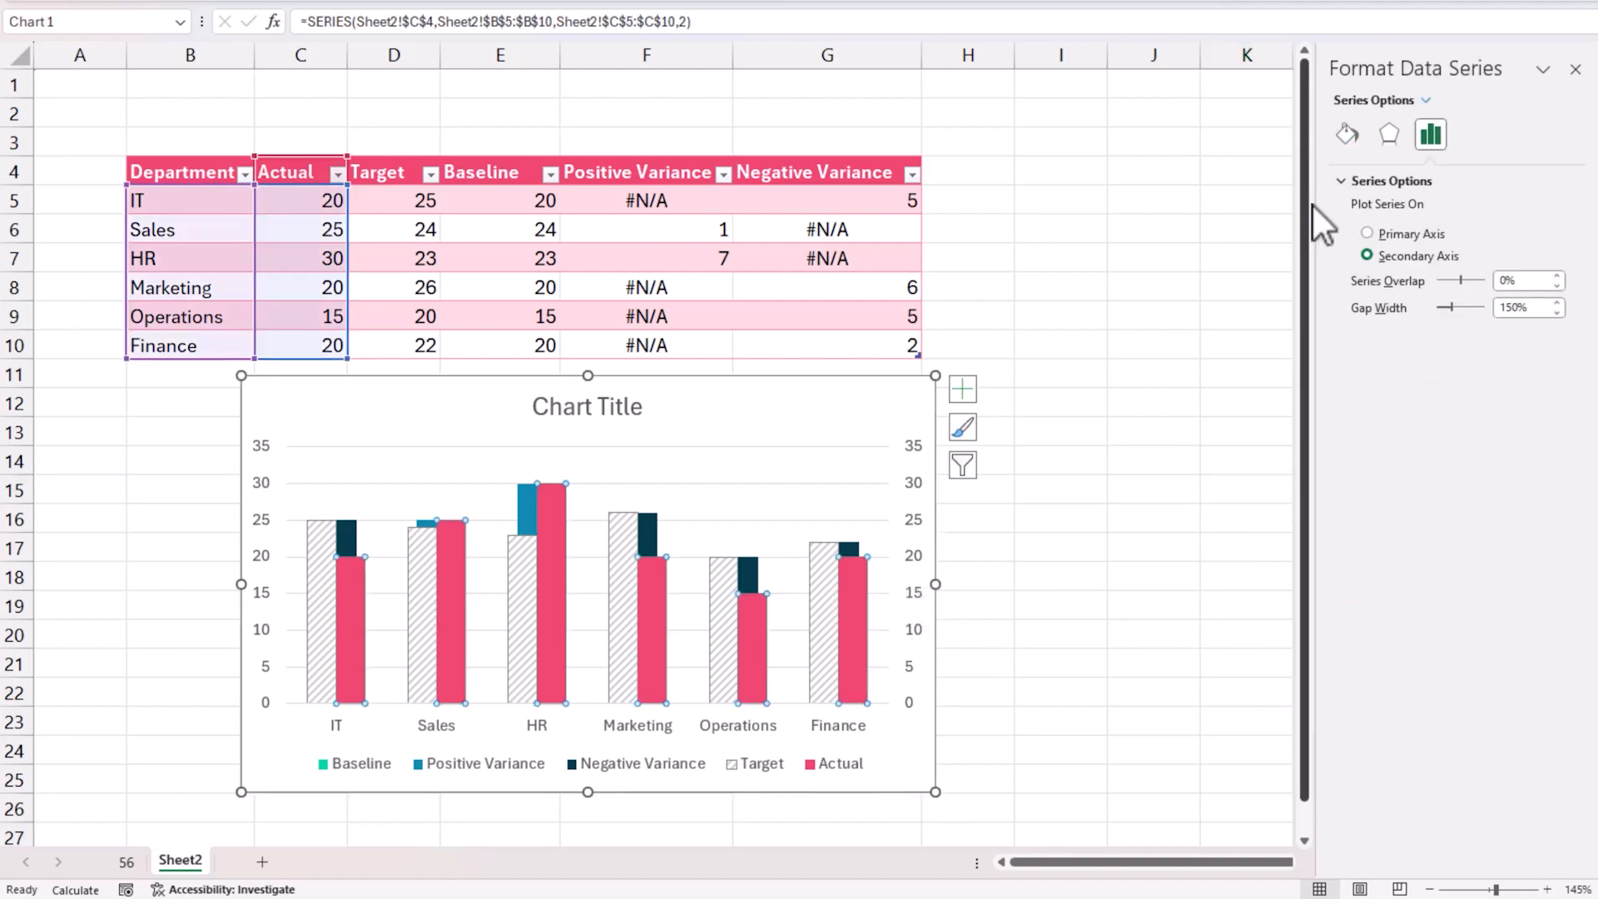
left_click(1343, 136)
left_click(1389, 234)
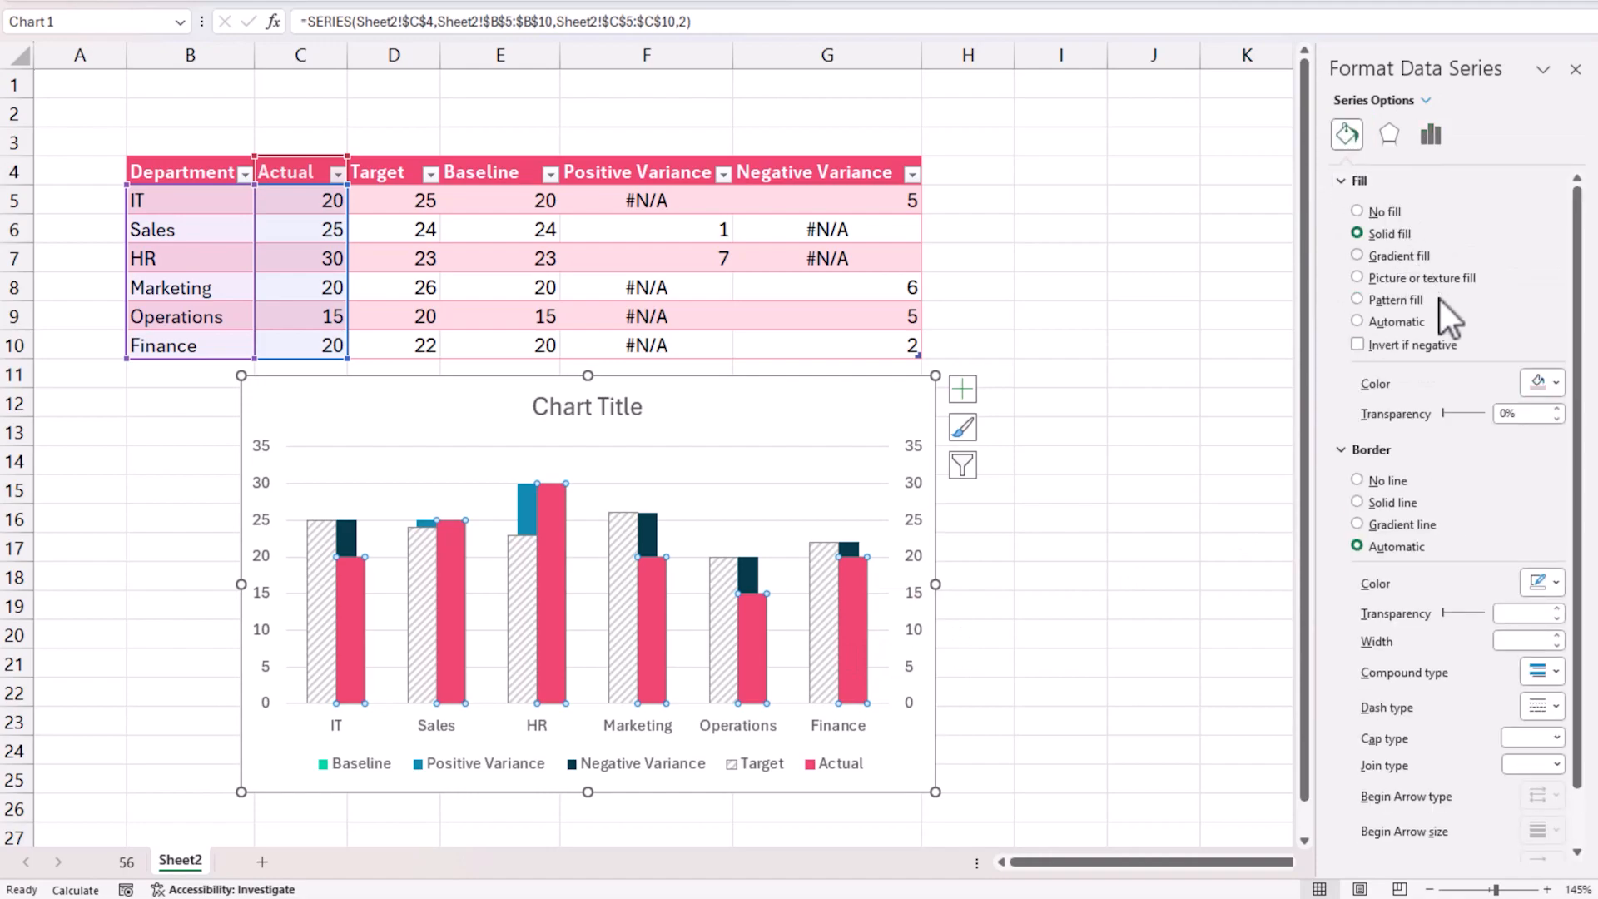
left_click(1555, 383)
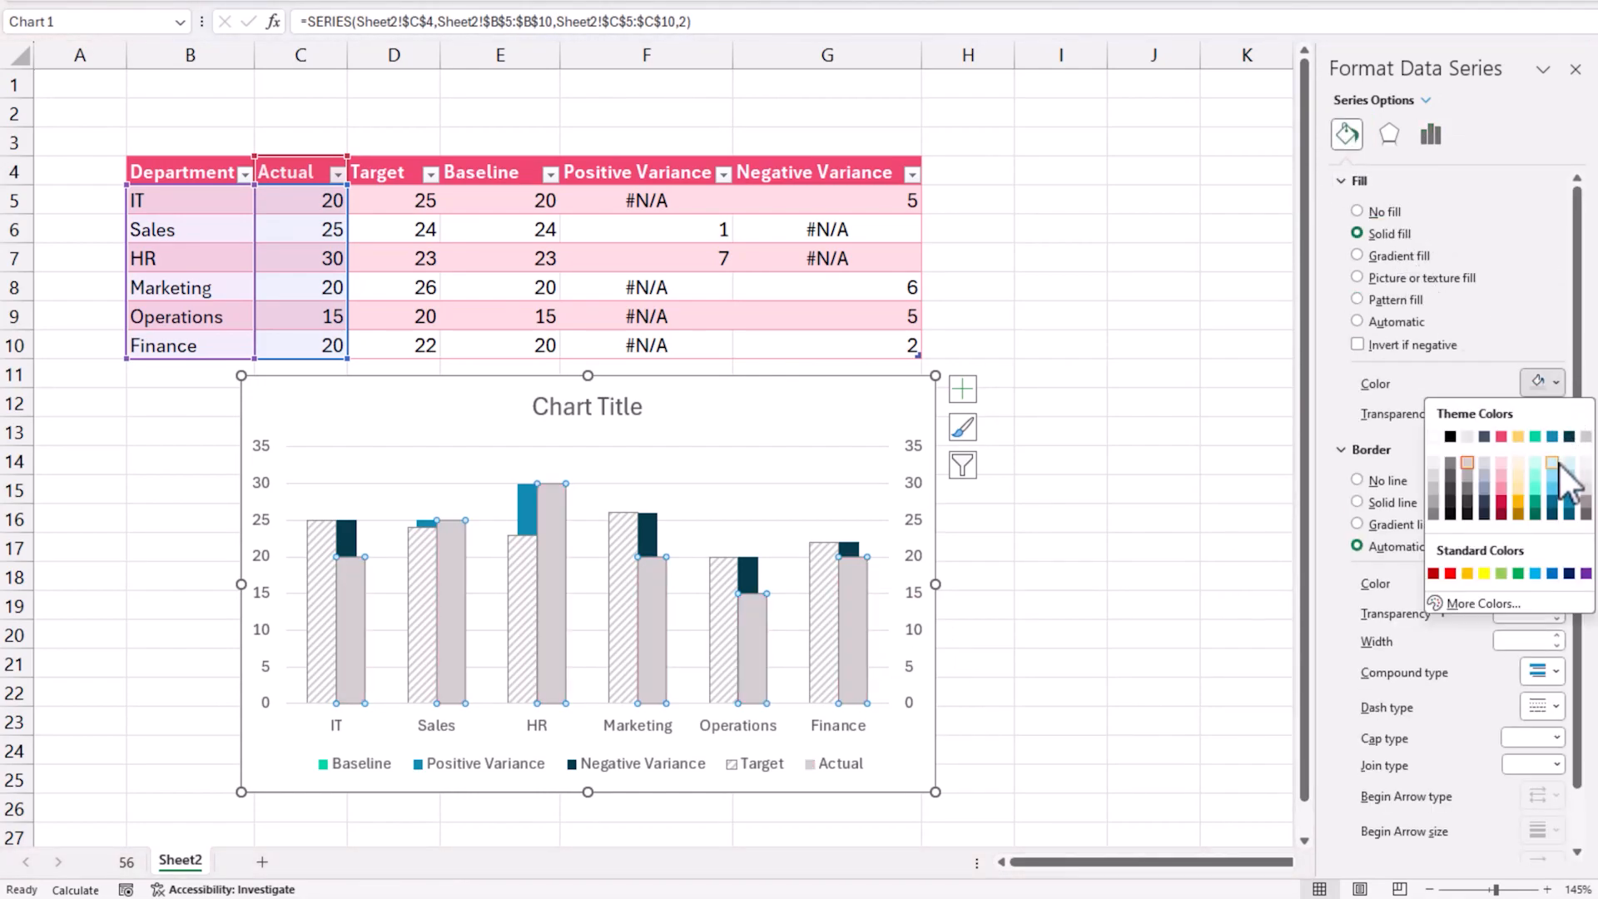
left_click(1553, 477)
left_click(1185, 574)
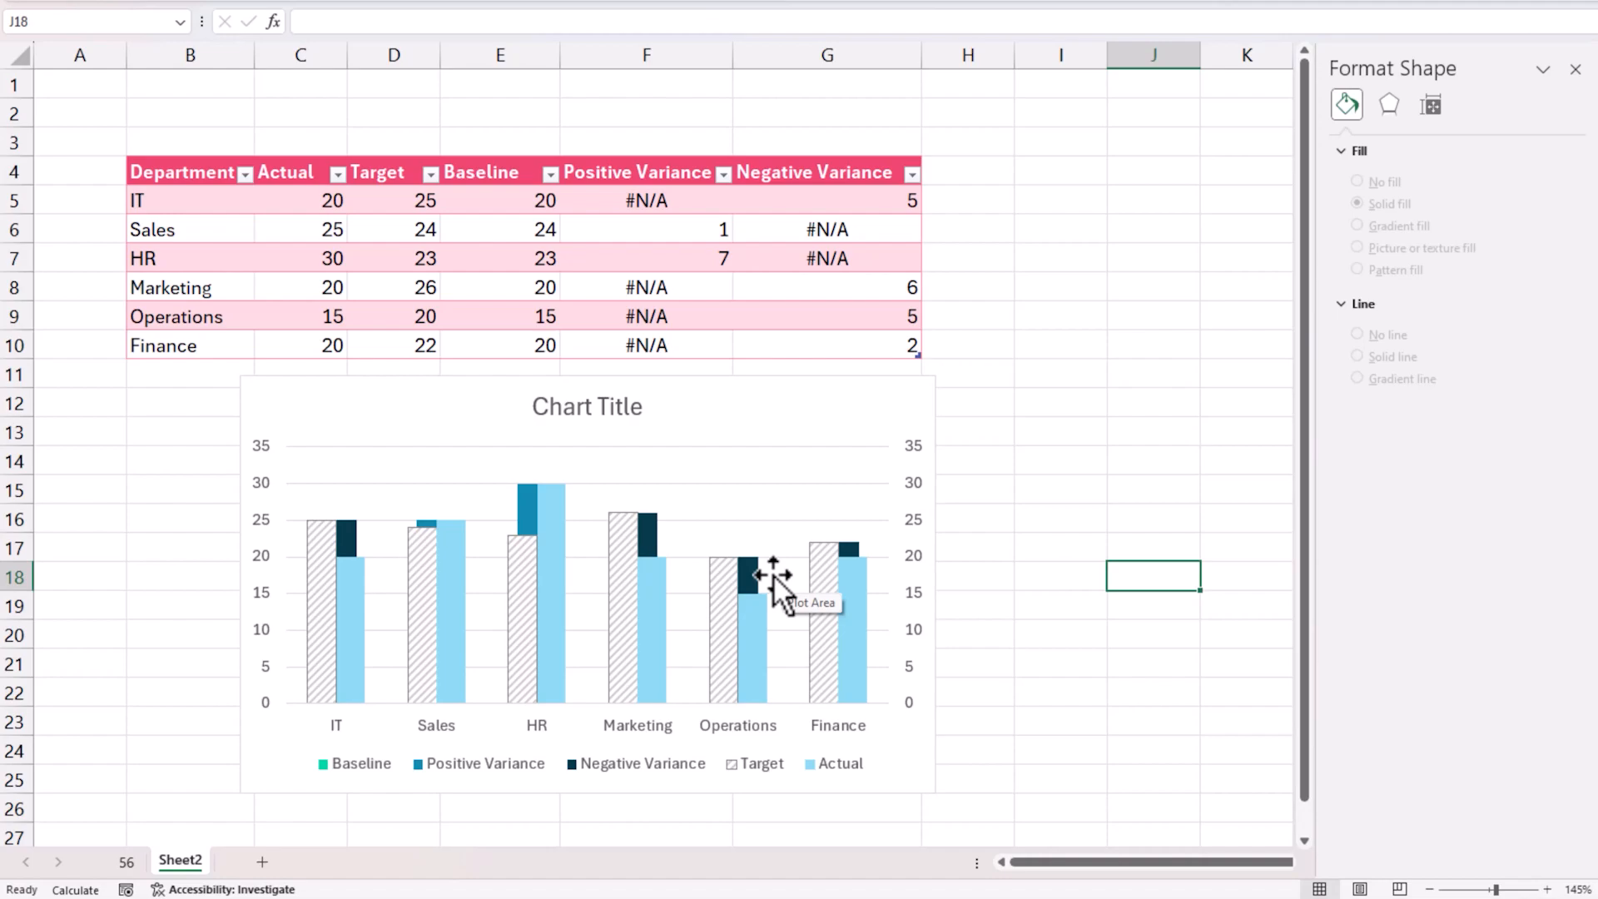
Examine the gap width settings of the Negative Variance, Positive Variance and Actual series
mouse_move(656, 537)
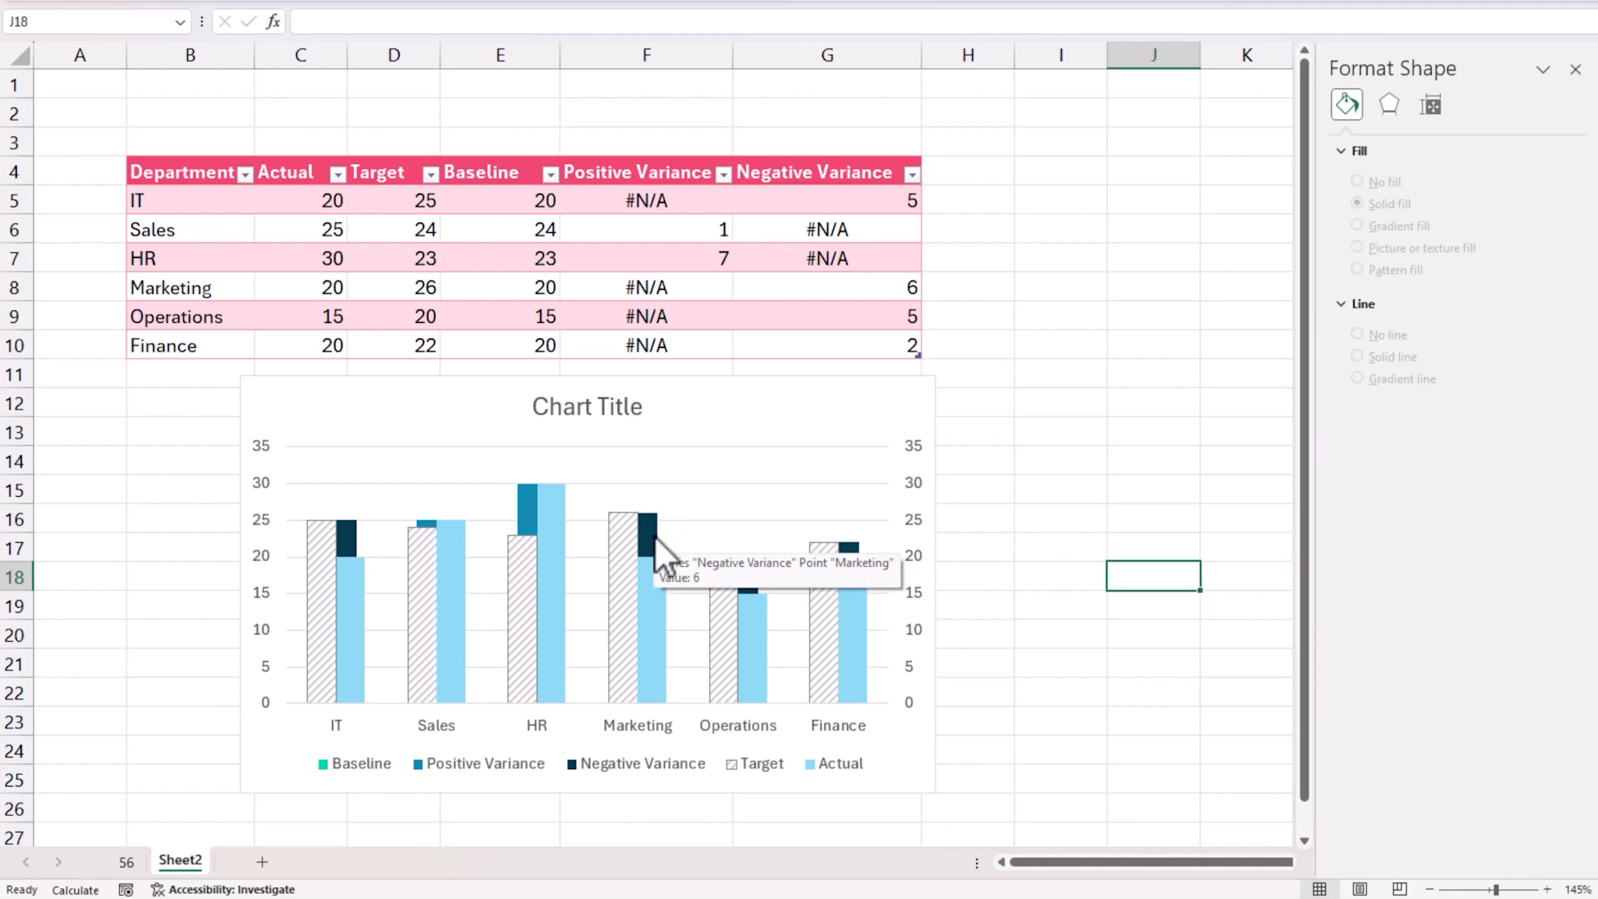
left_click(652, 533)
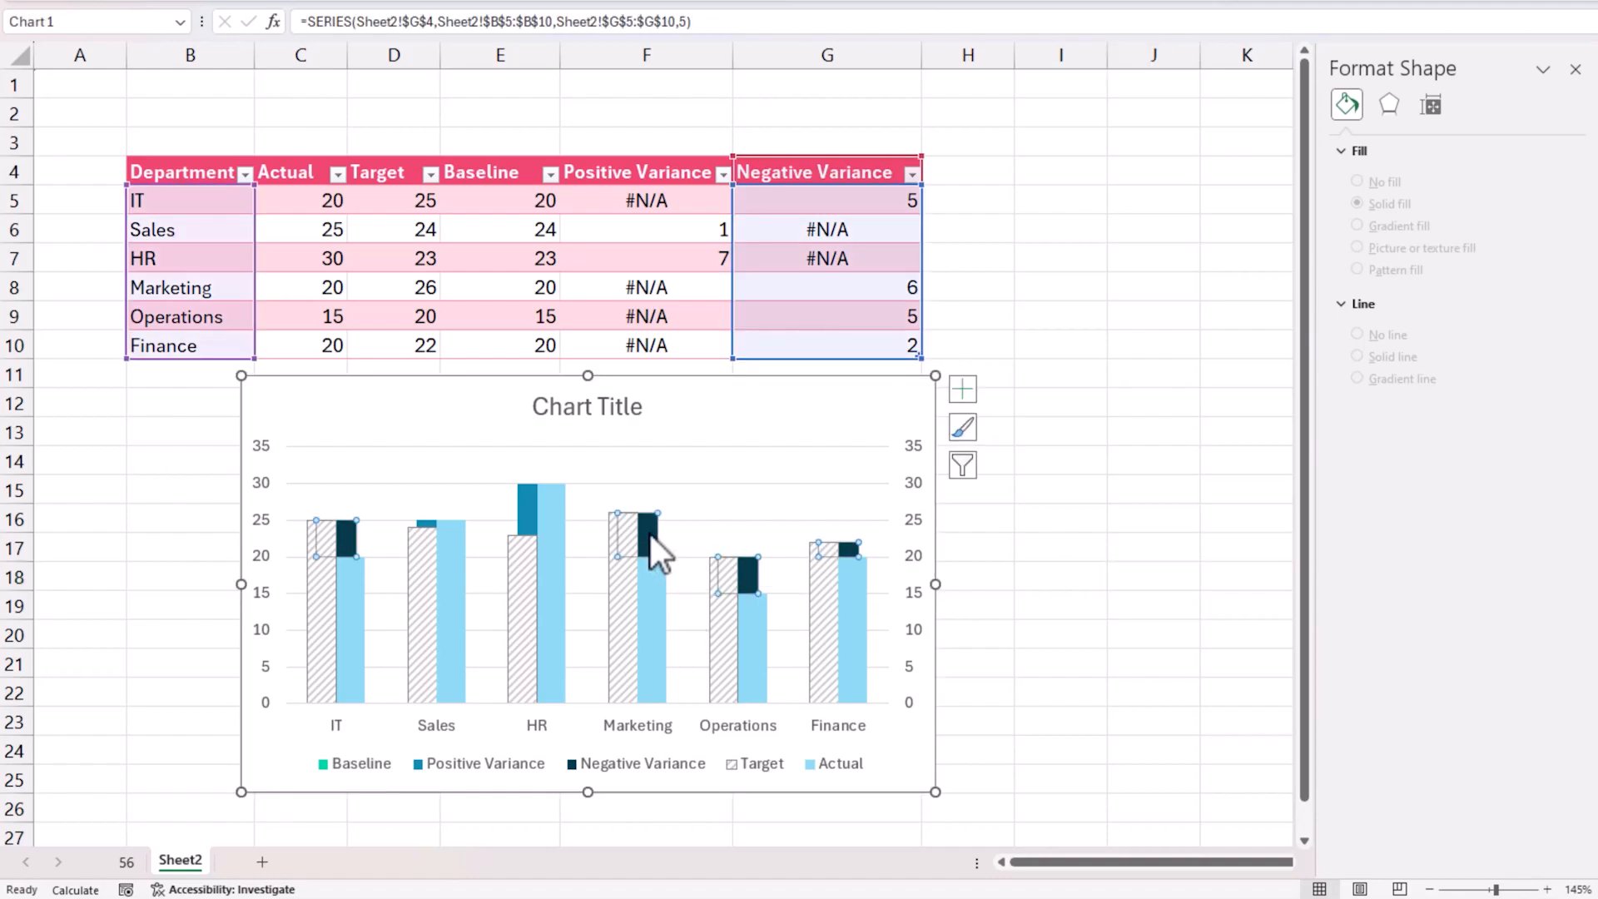
mouse_move(651, 536)
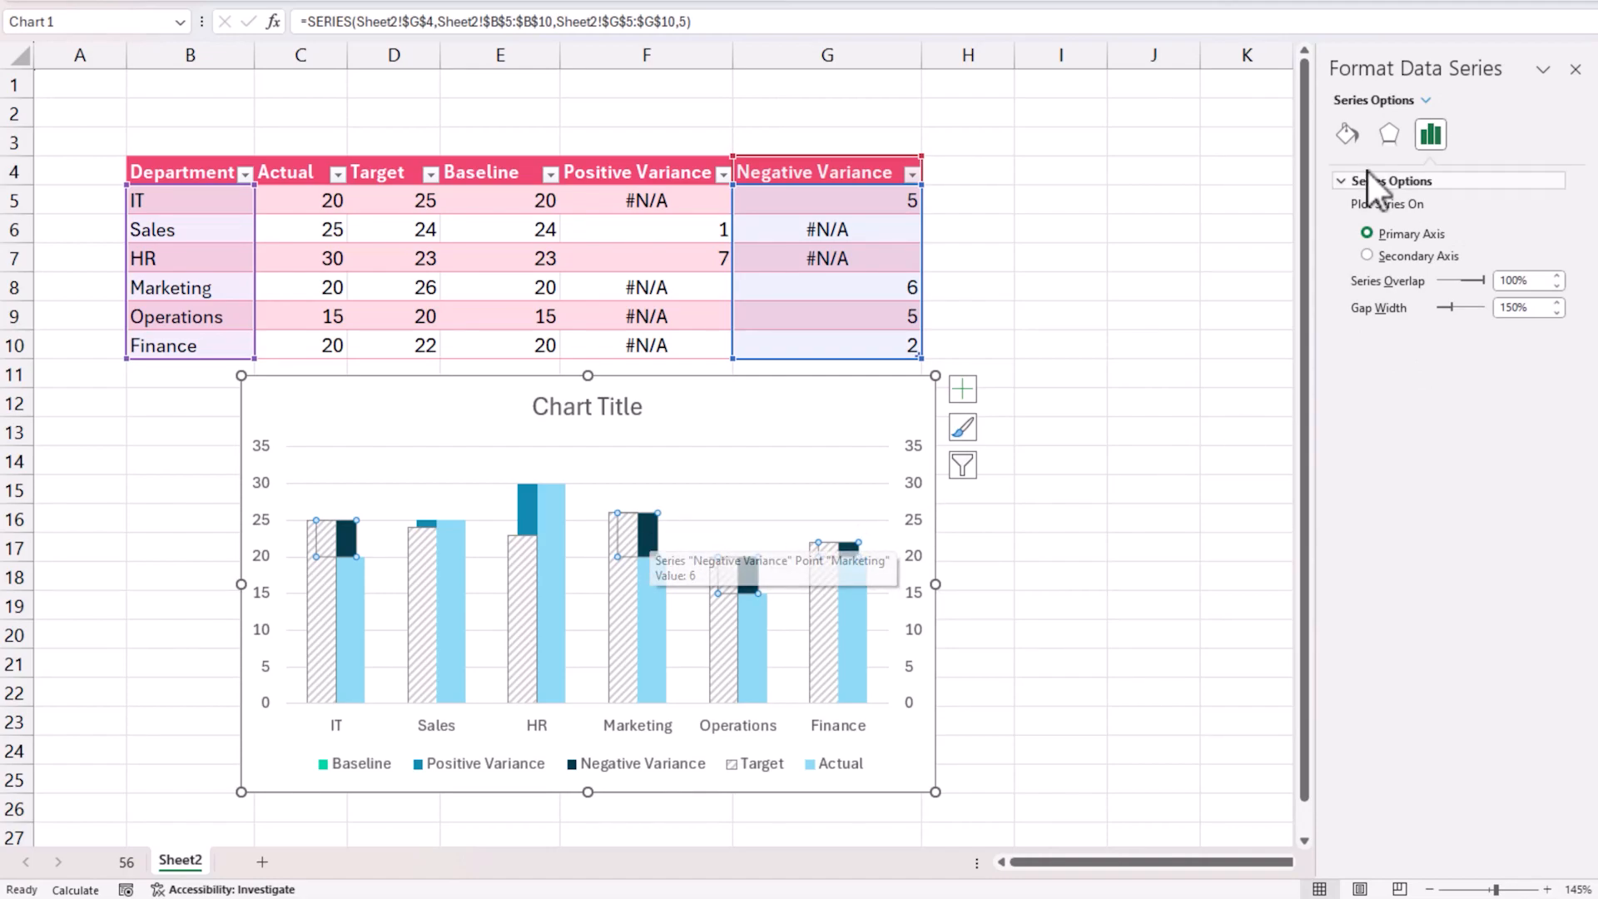
left_click(1428, 100)
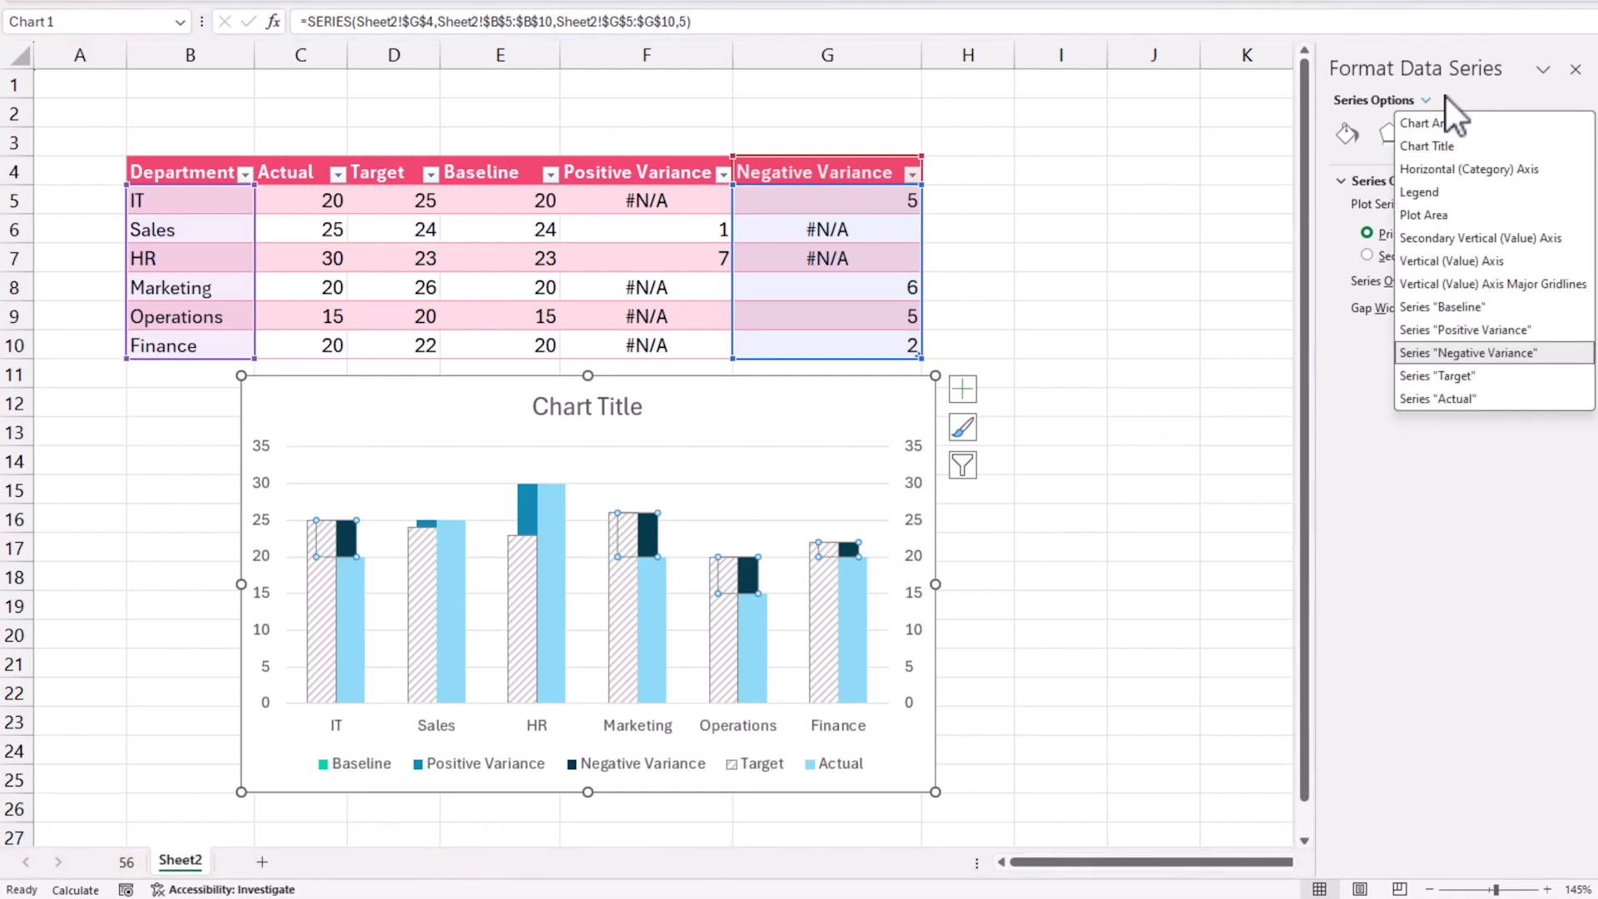
left_click(1467, 331)
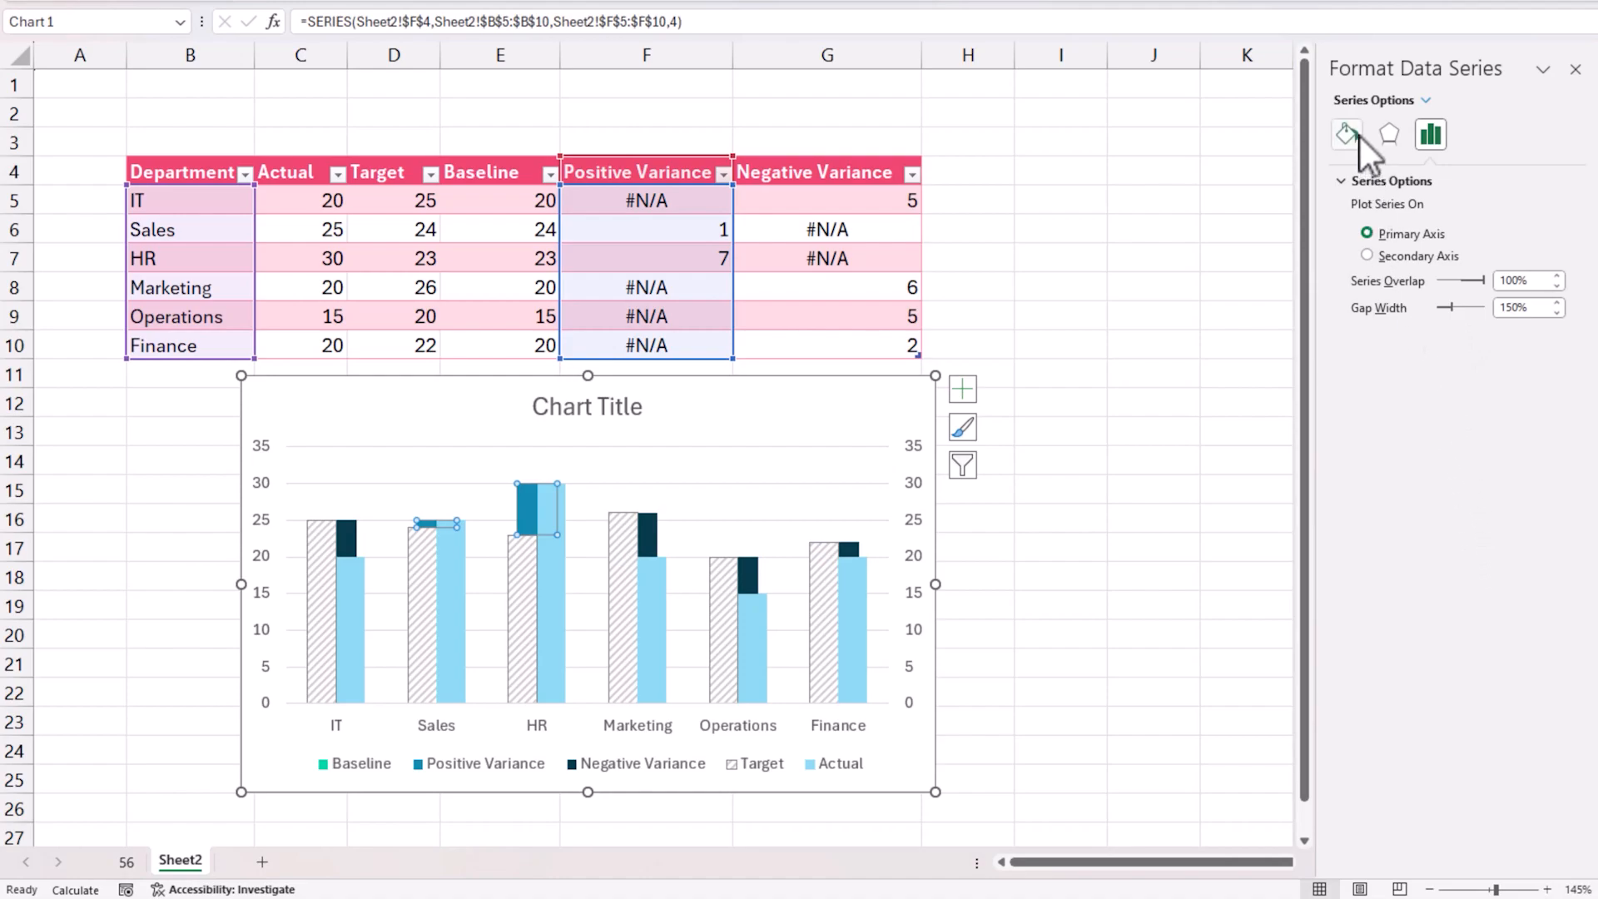
left_click_drag(1546, 307, 1507, 306)
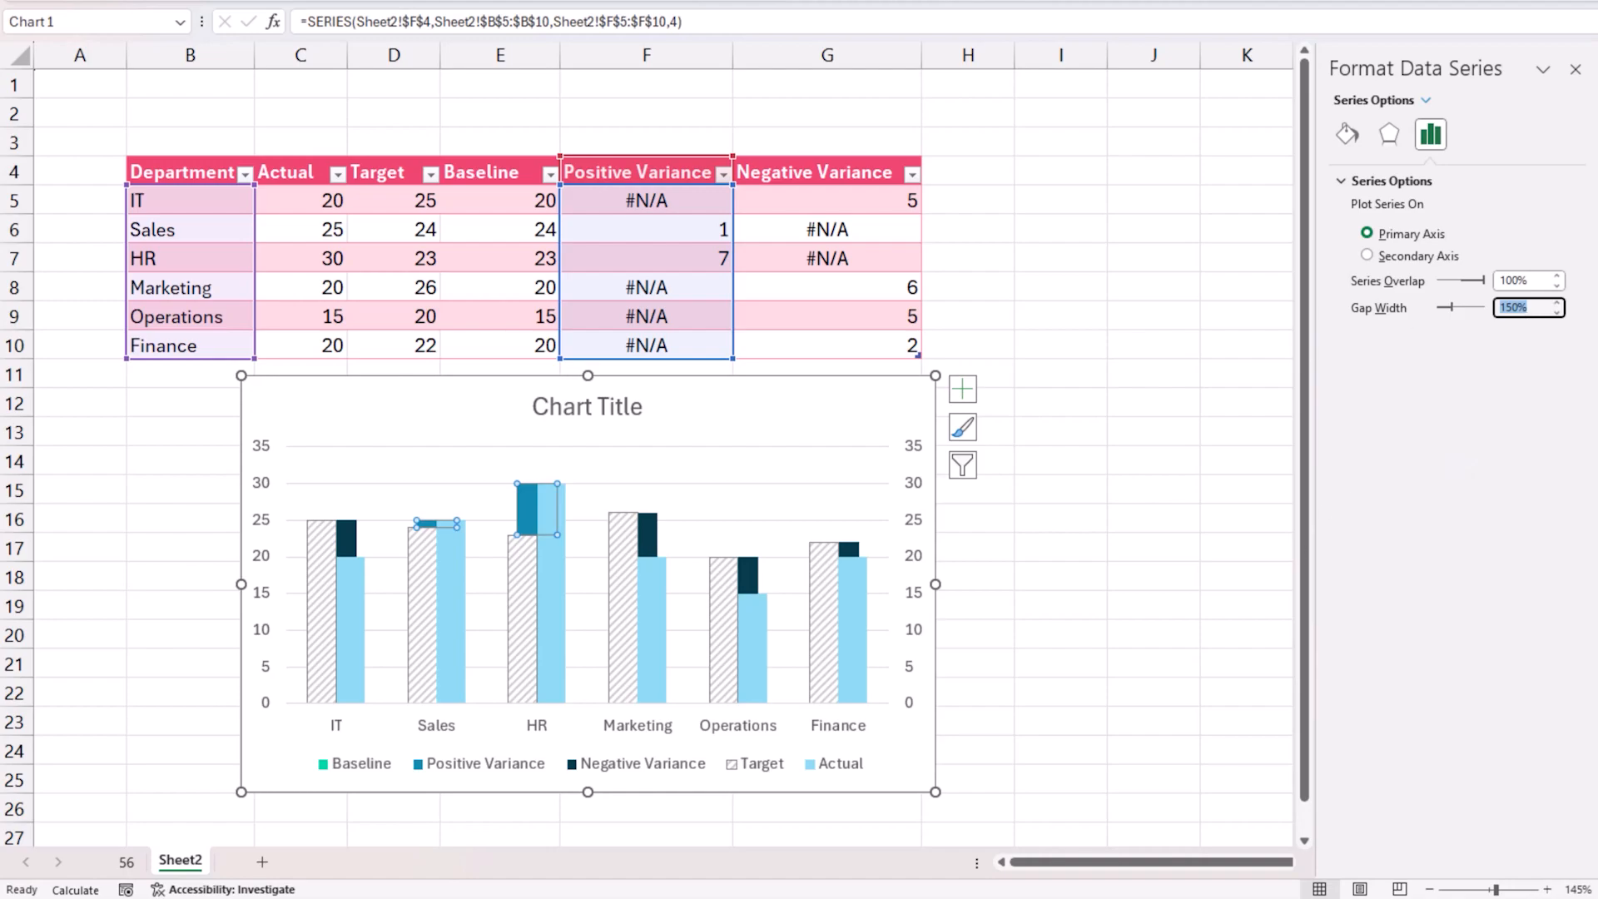
left_click(1425, 99)
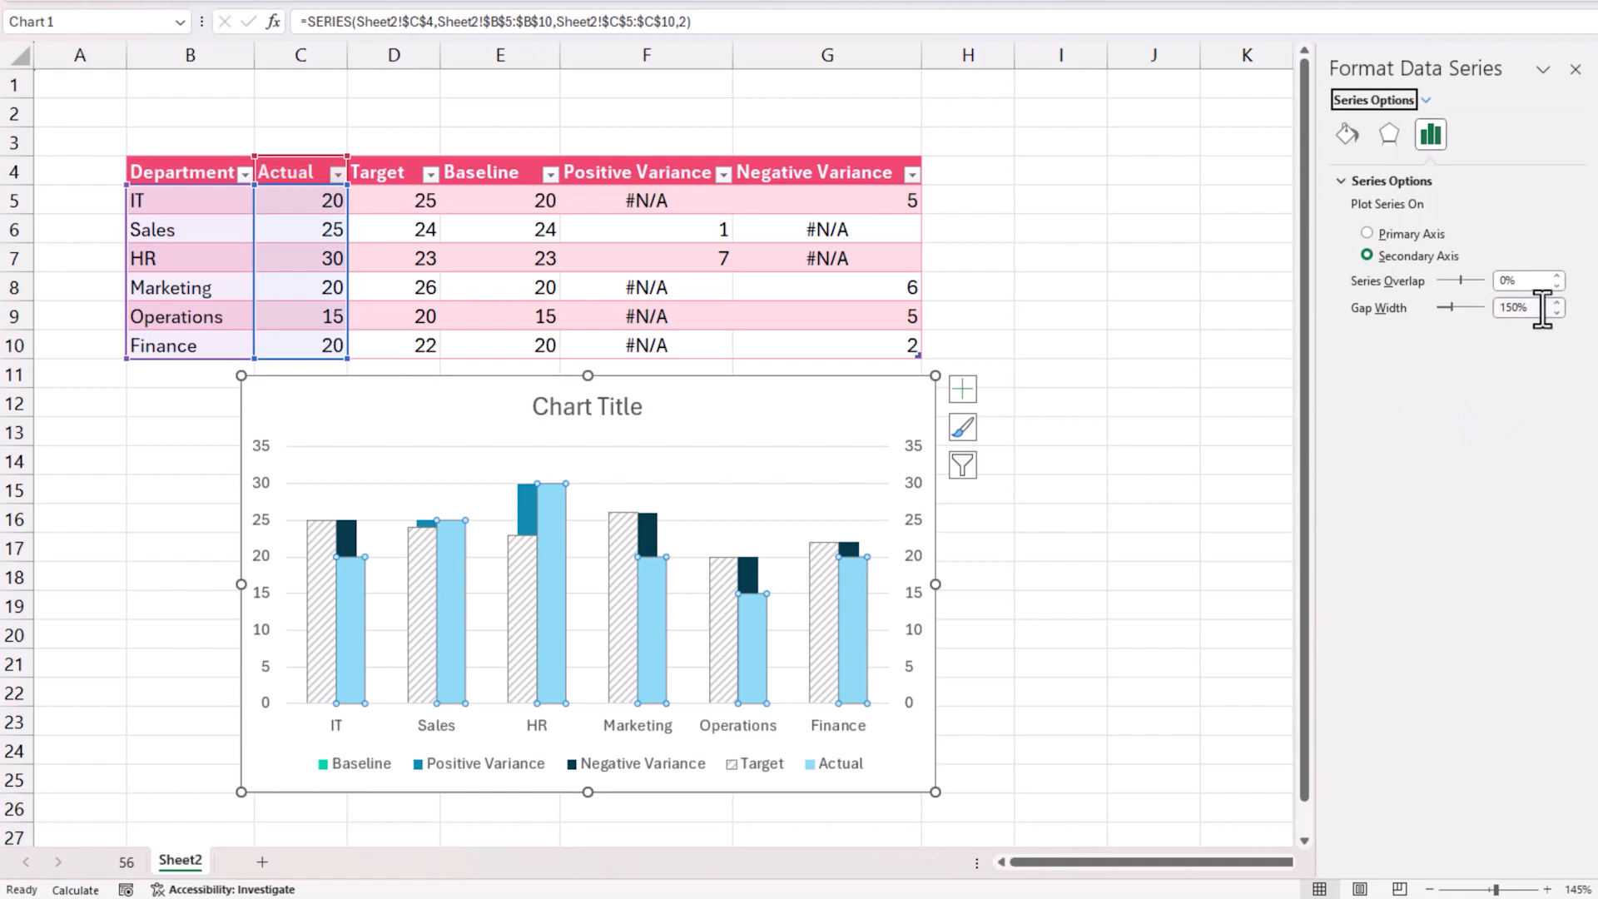
left_click_drag(1540, 308, 1473, 306)
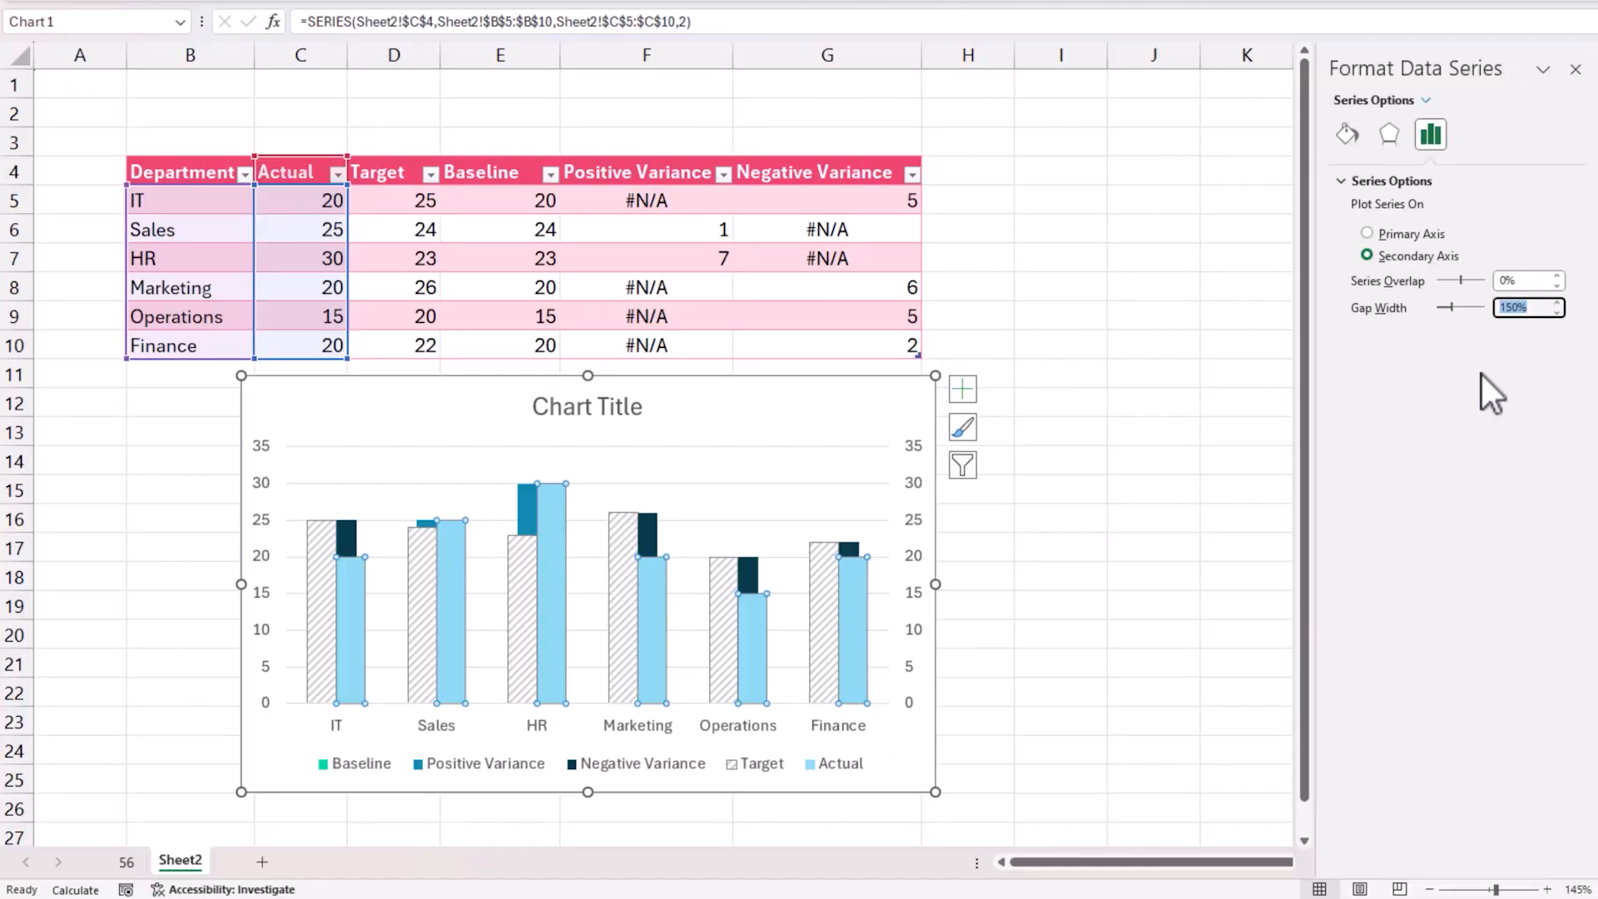
Switch the series formatting to Positive Variance and set its gap width to 75%
left_click(1426, 101)
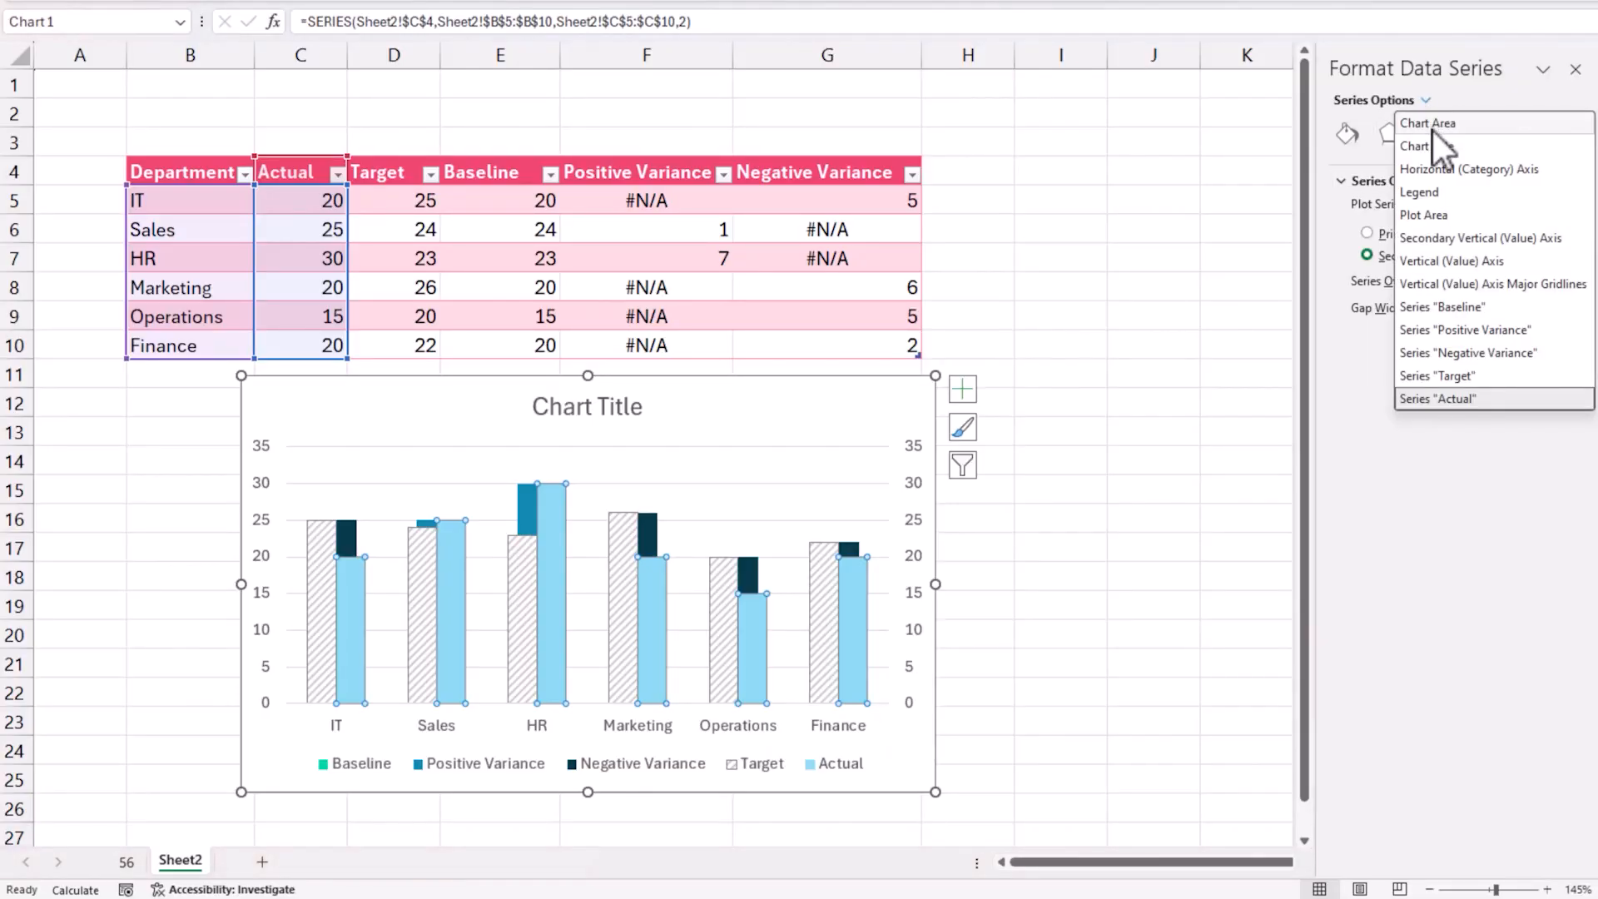
left_click(1469, 333)
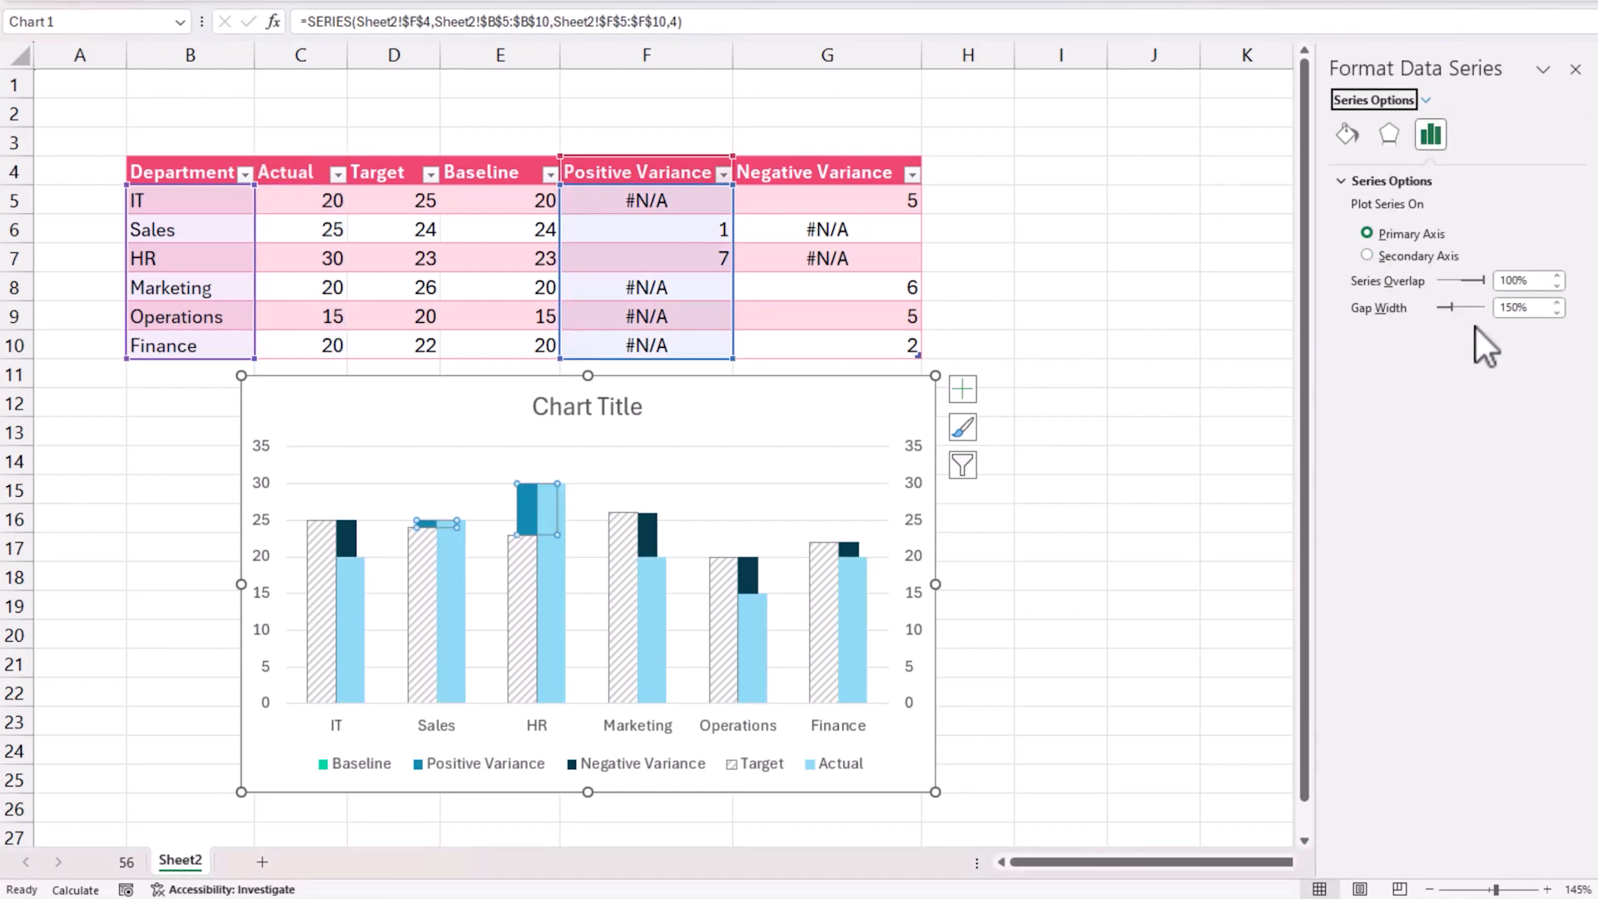
left_click(1523, 307)
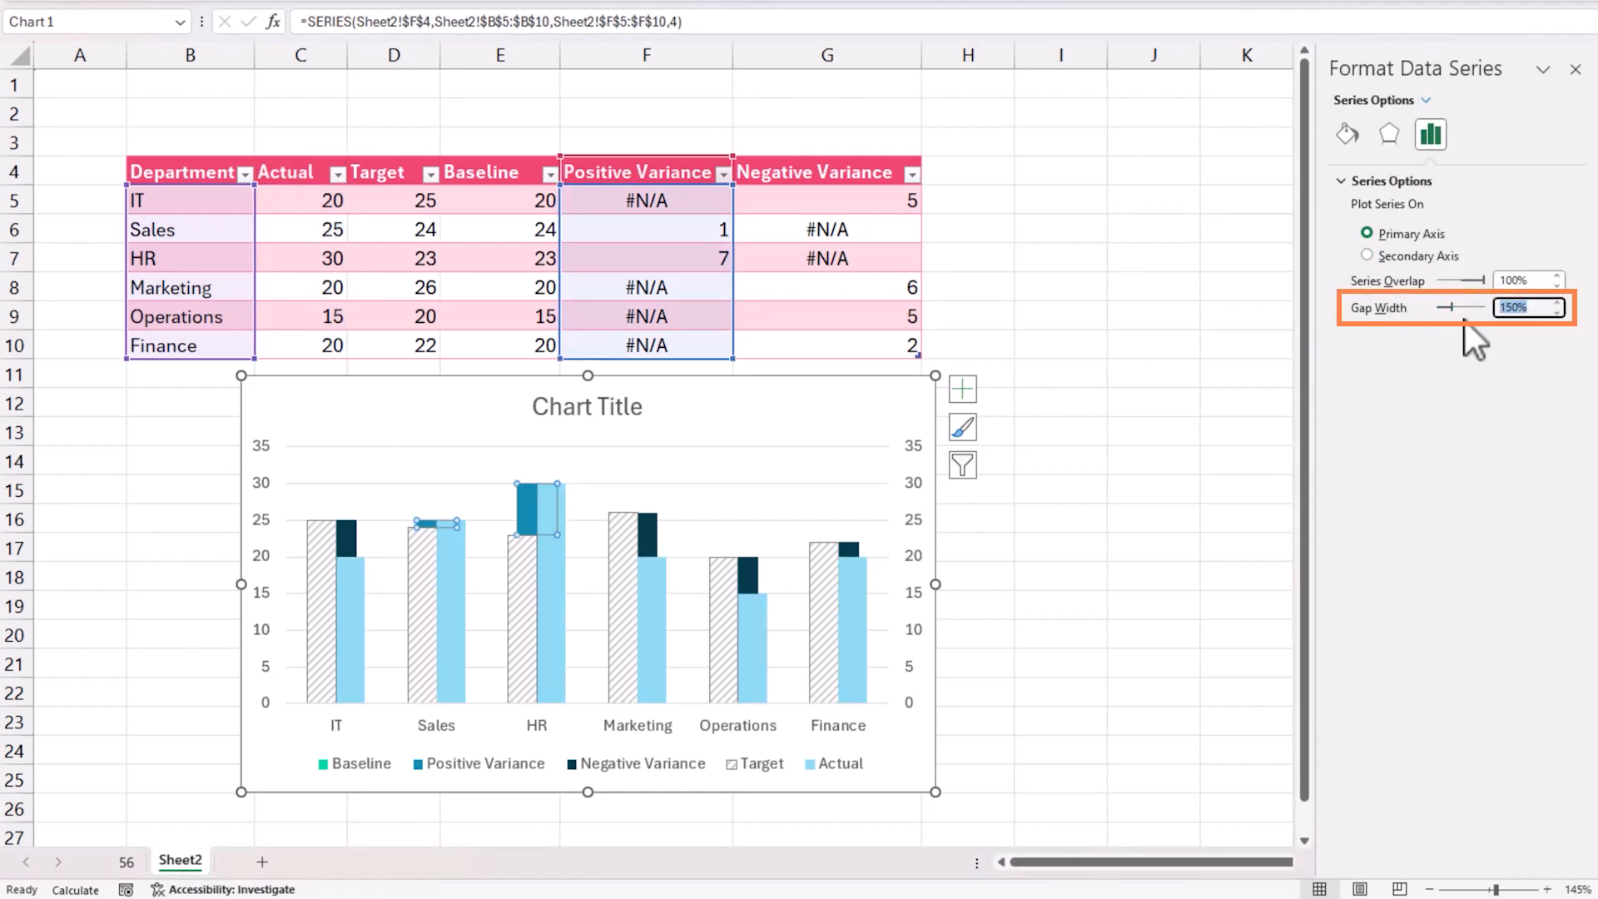
type("75")
key("Return")
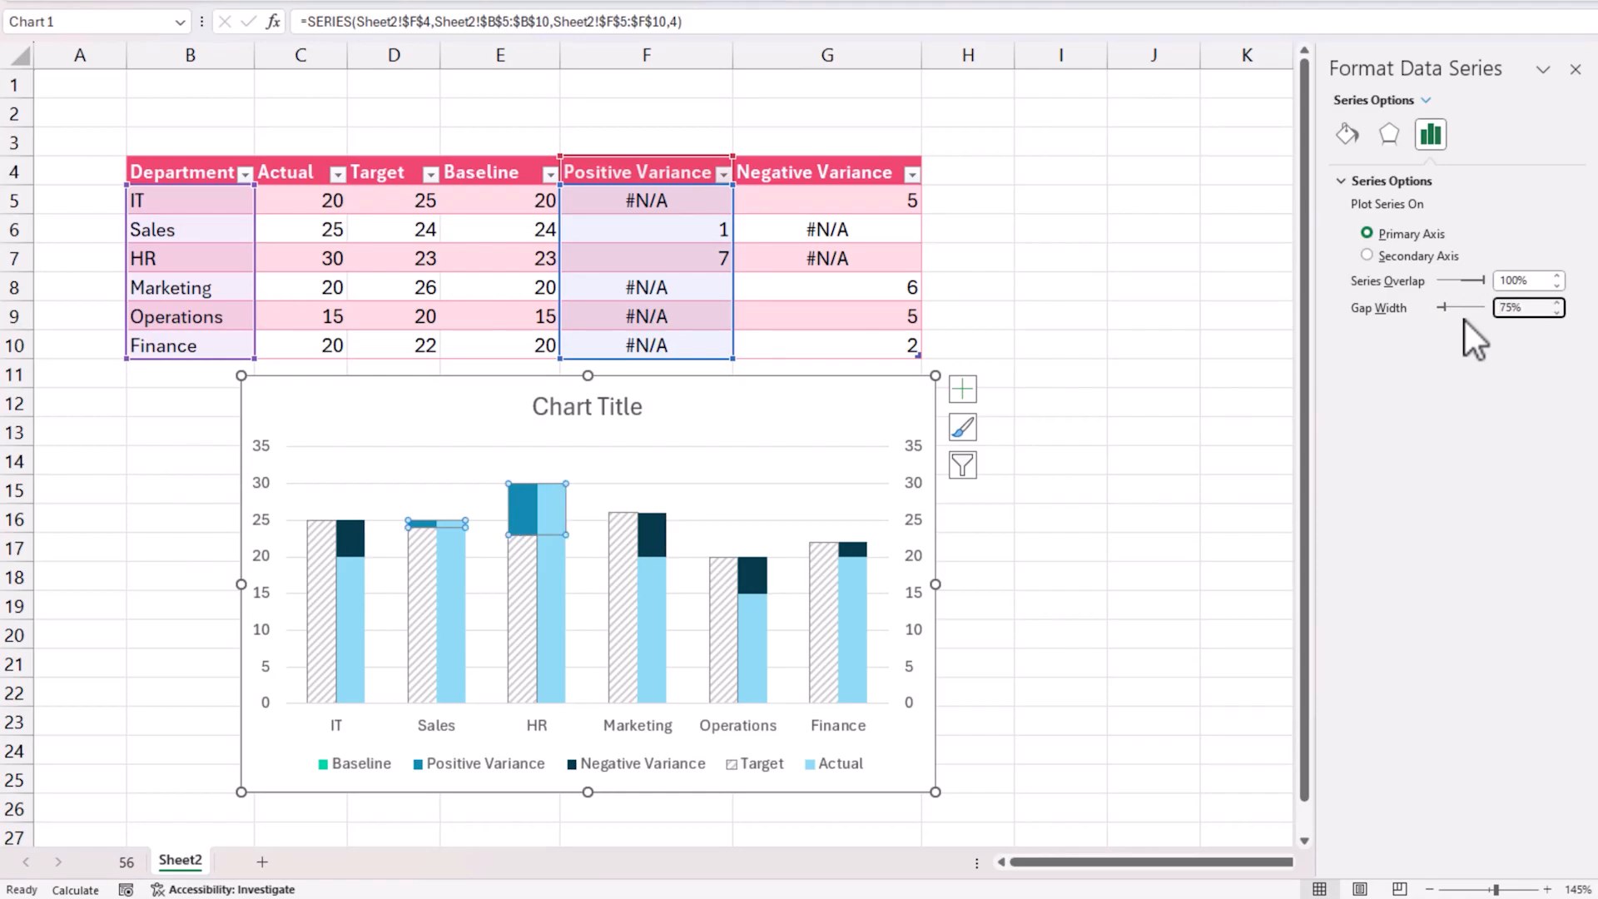
Compare the Positive Variance and Negative Variance columns with the neighbouring Target and Actual columns for HR and Marketing
left_click(661, 539)
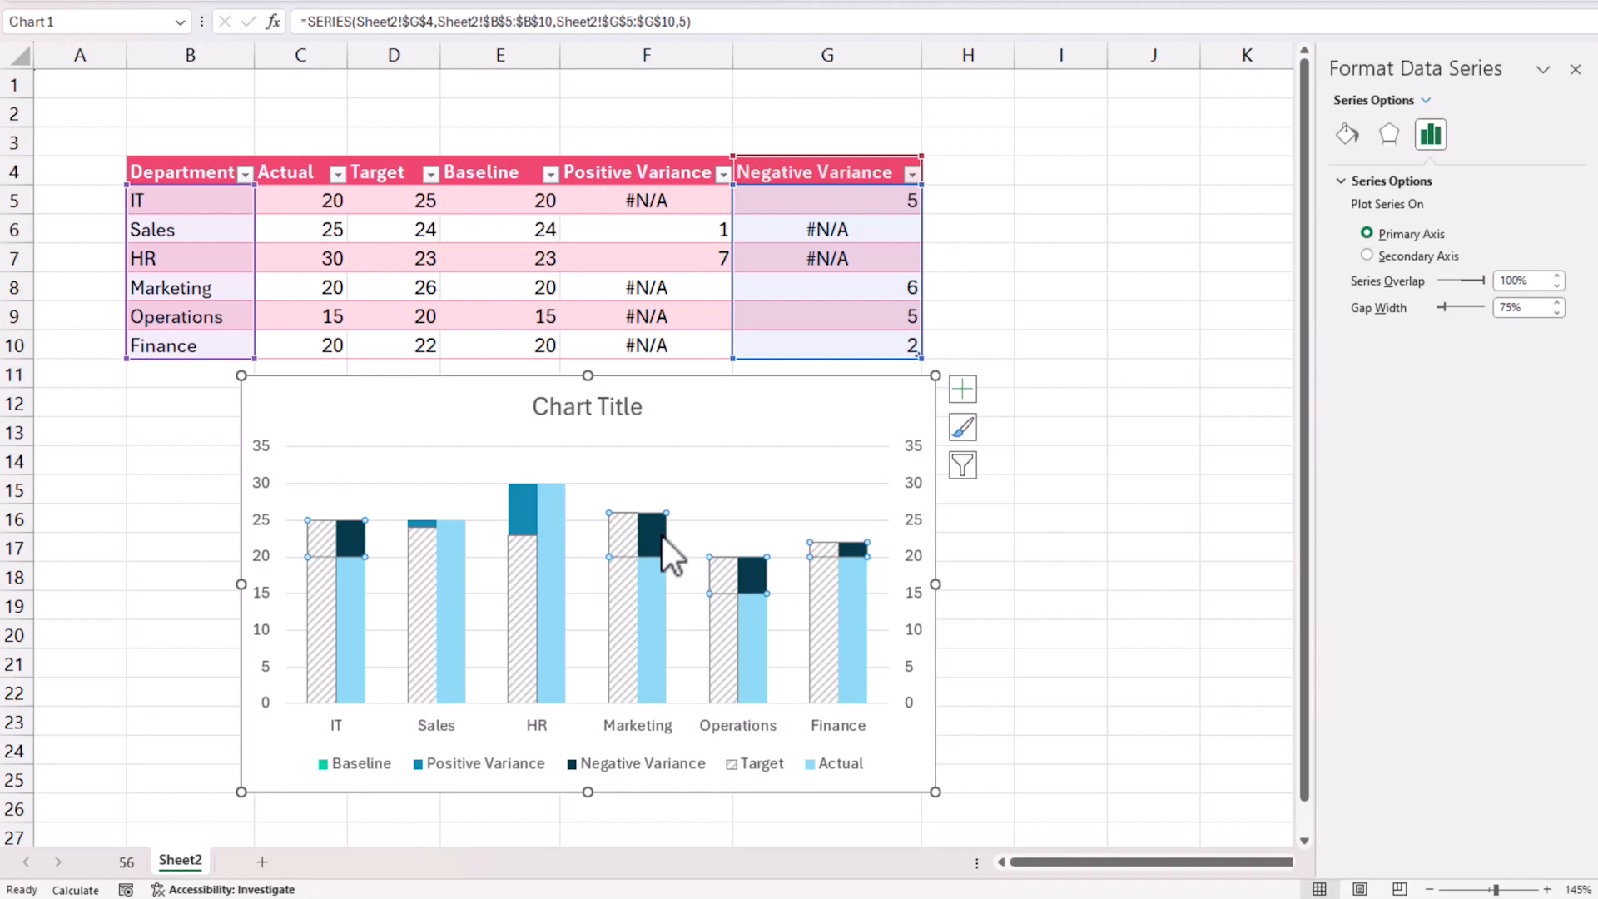
left_click(518, 503)
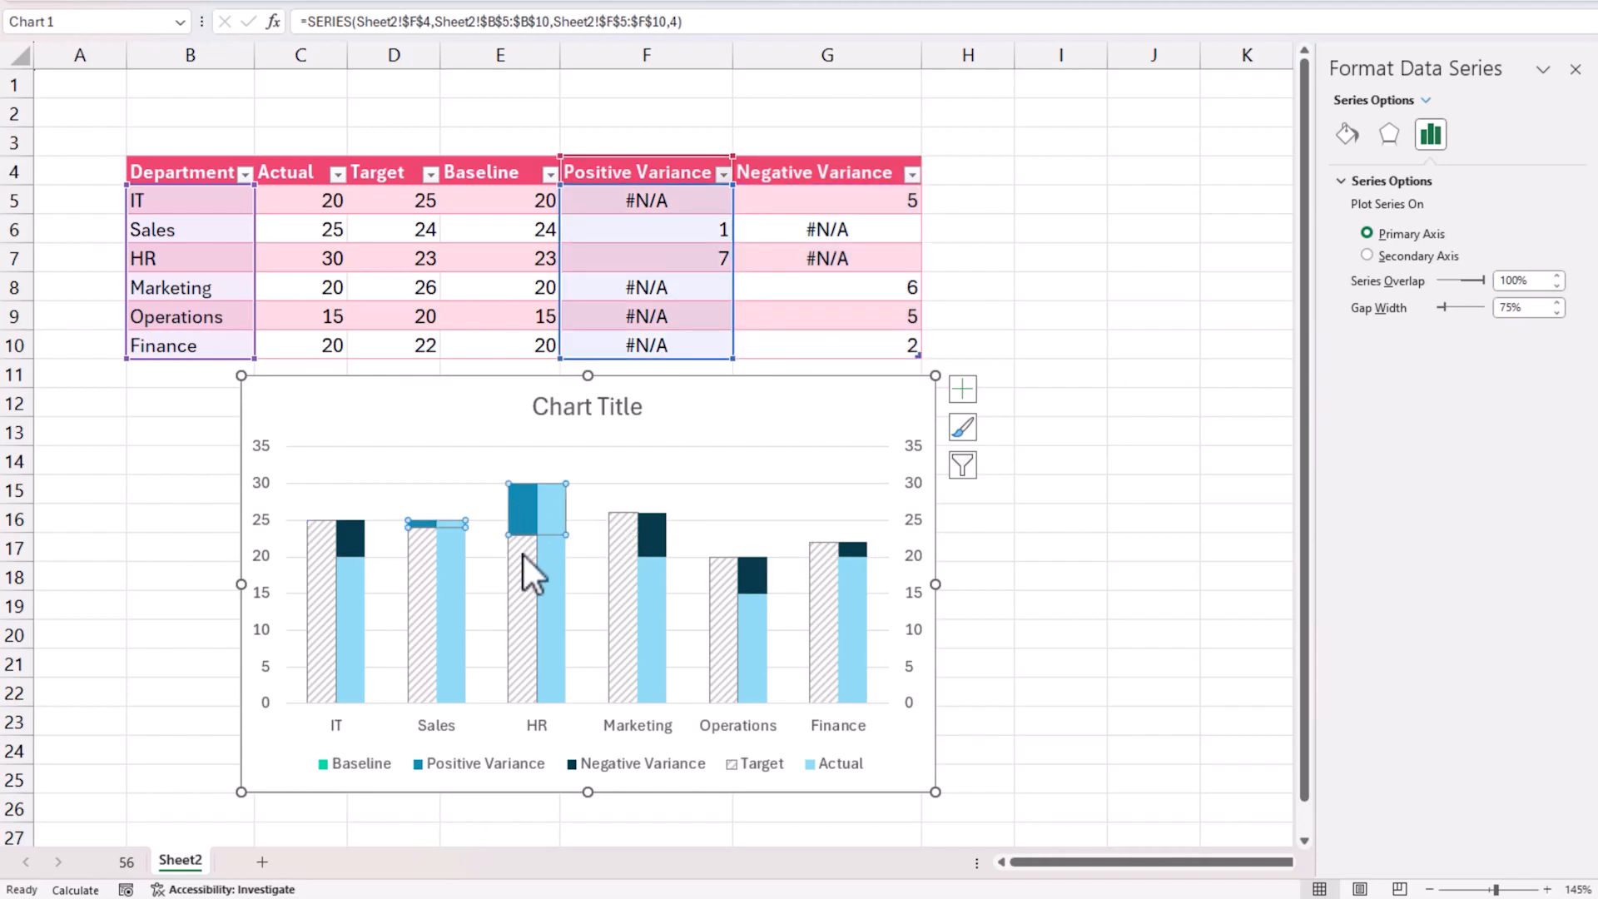
mouse_move(507, 557)
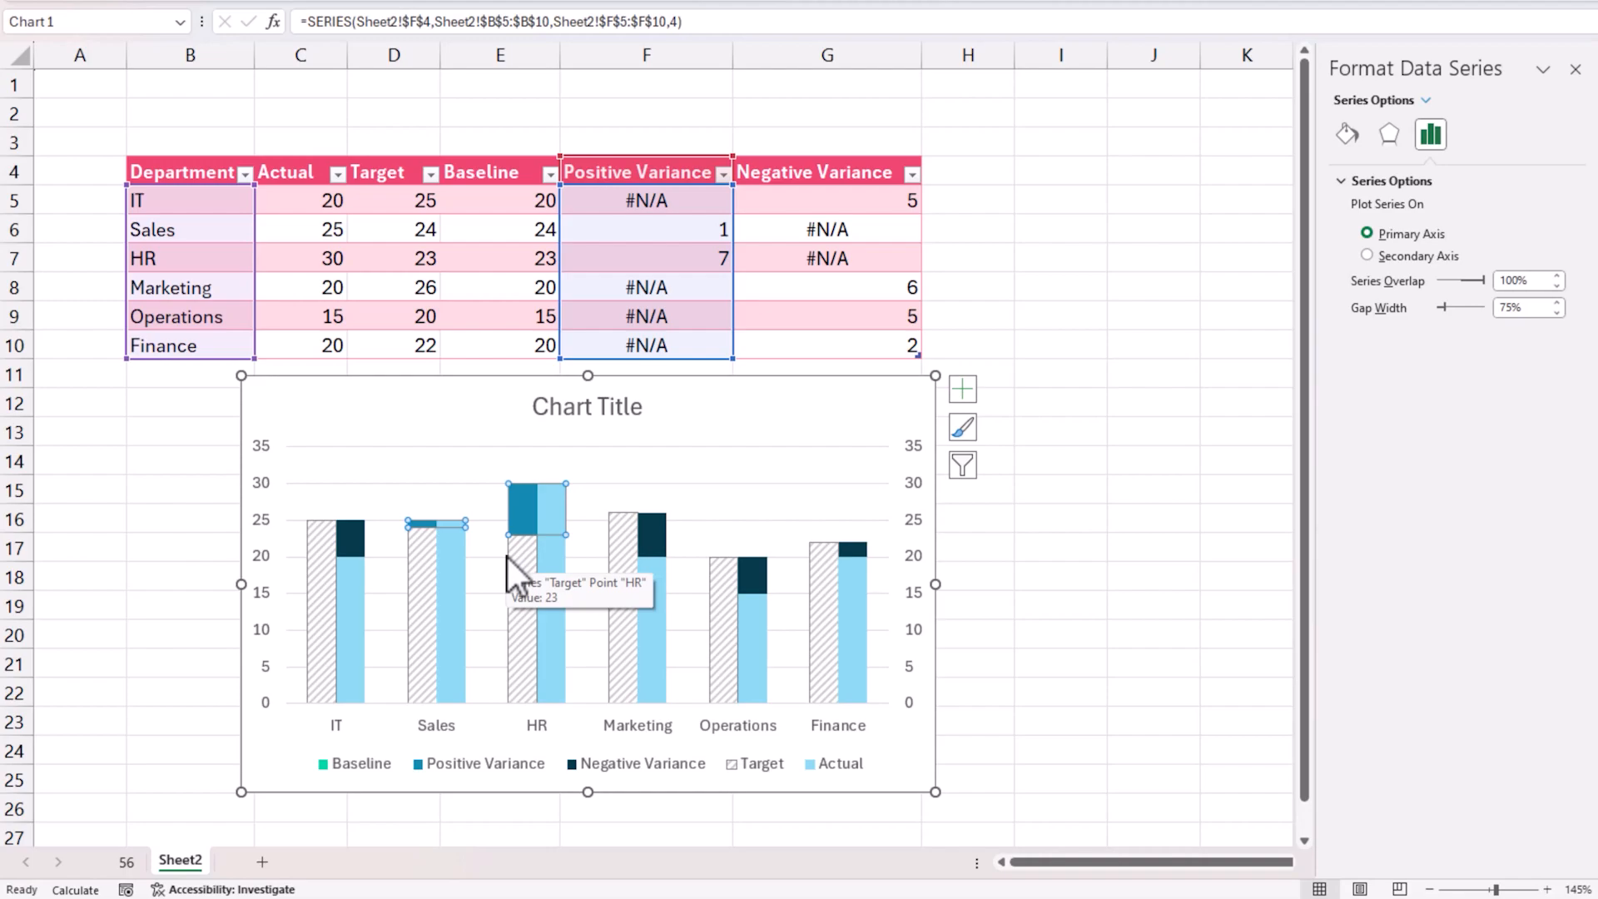
left_click(655, 536)
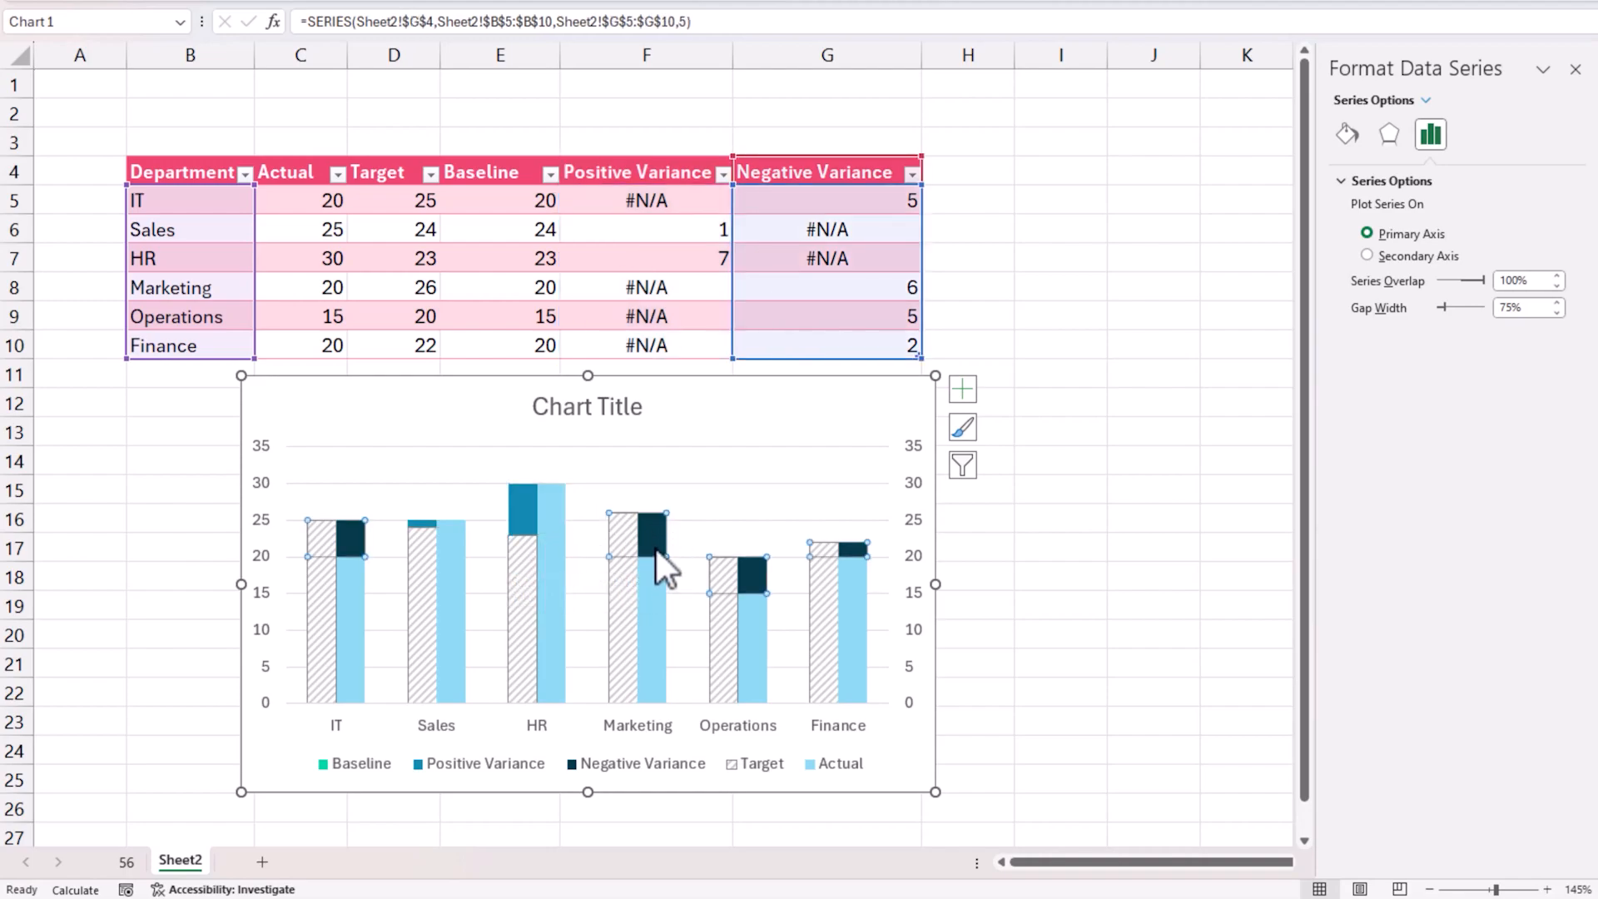
mouse_move(661, 551)
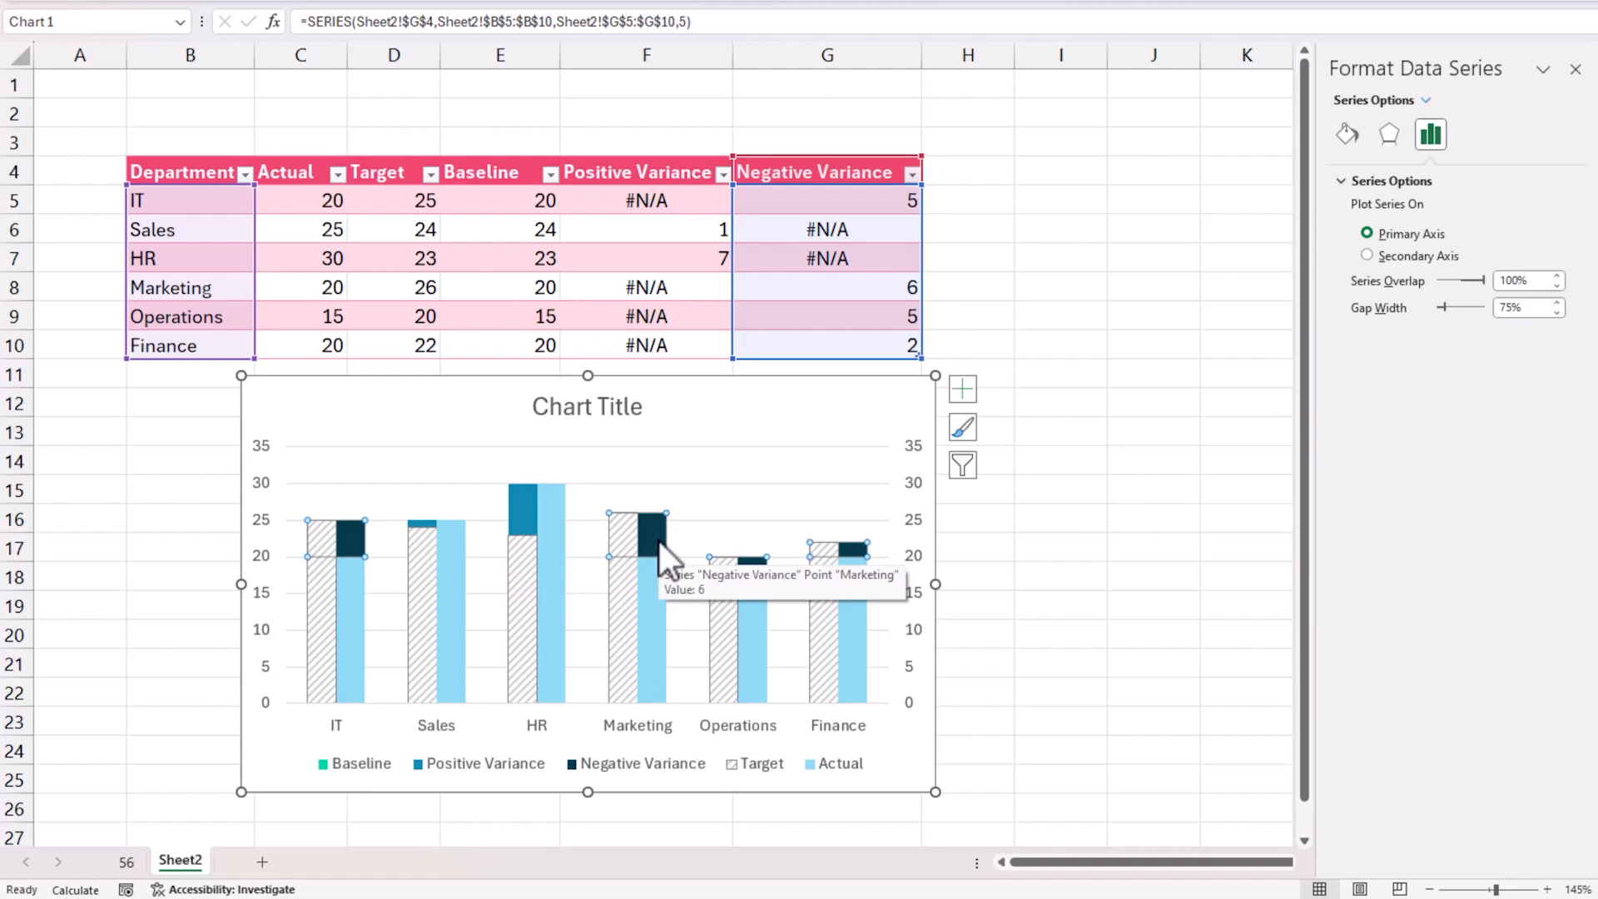
Add data labels to the Target series columns
mouse_move(627, 596)
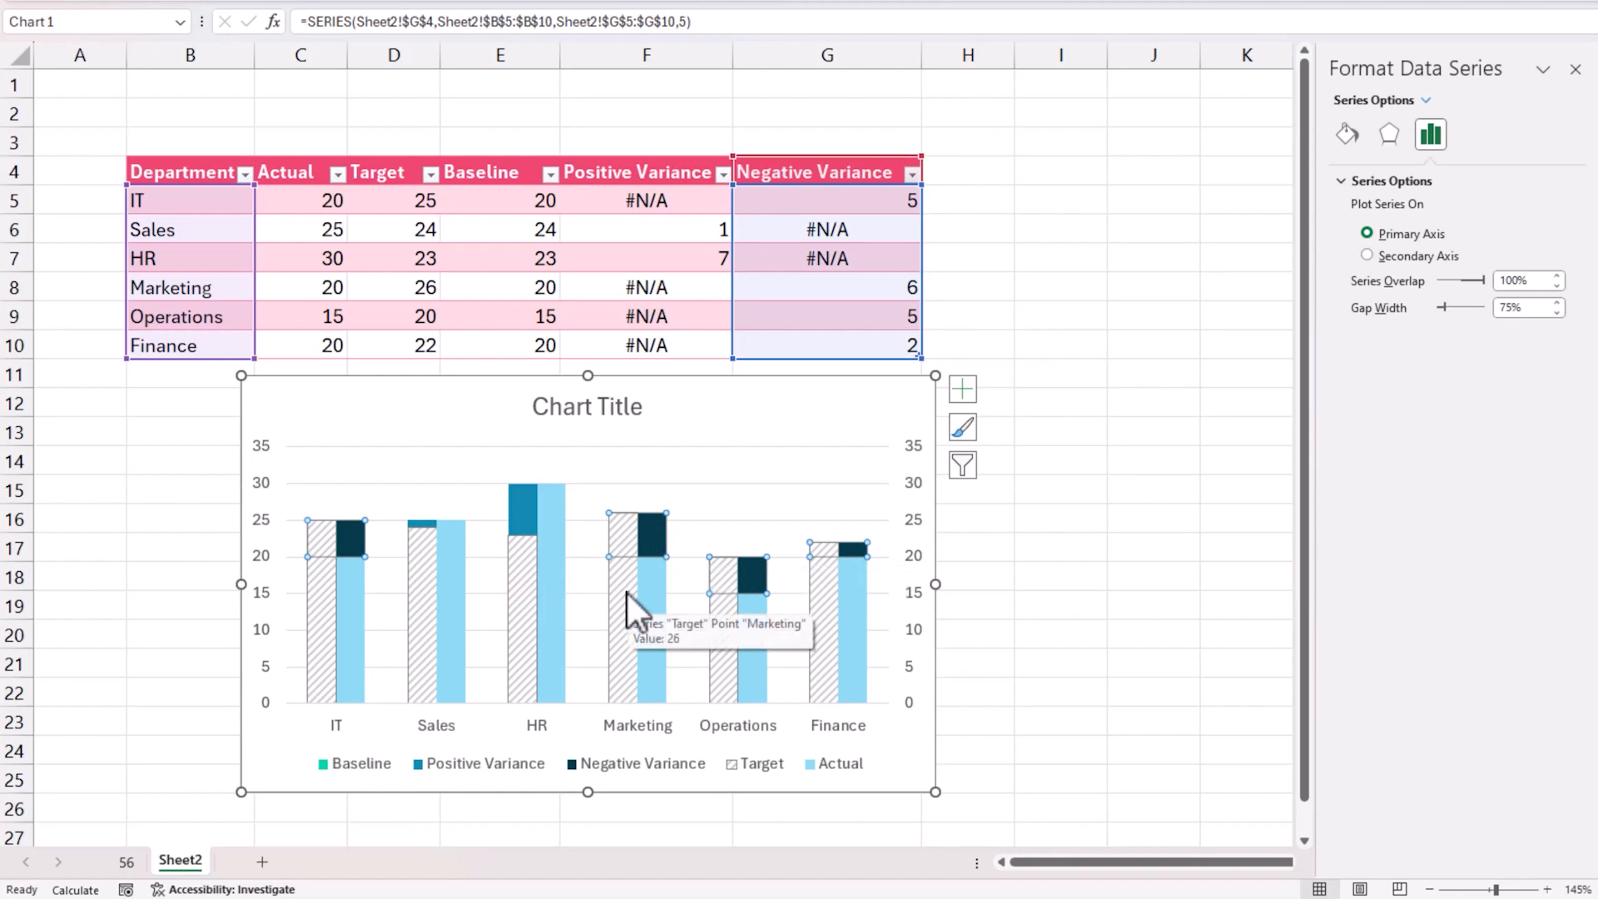
right_click(628, 592)
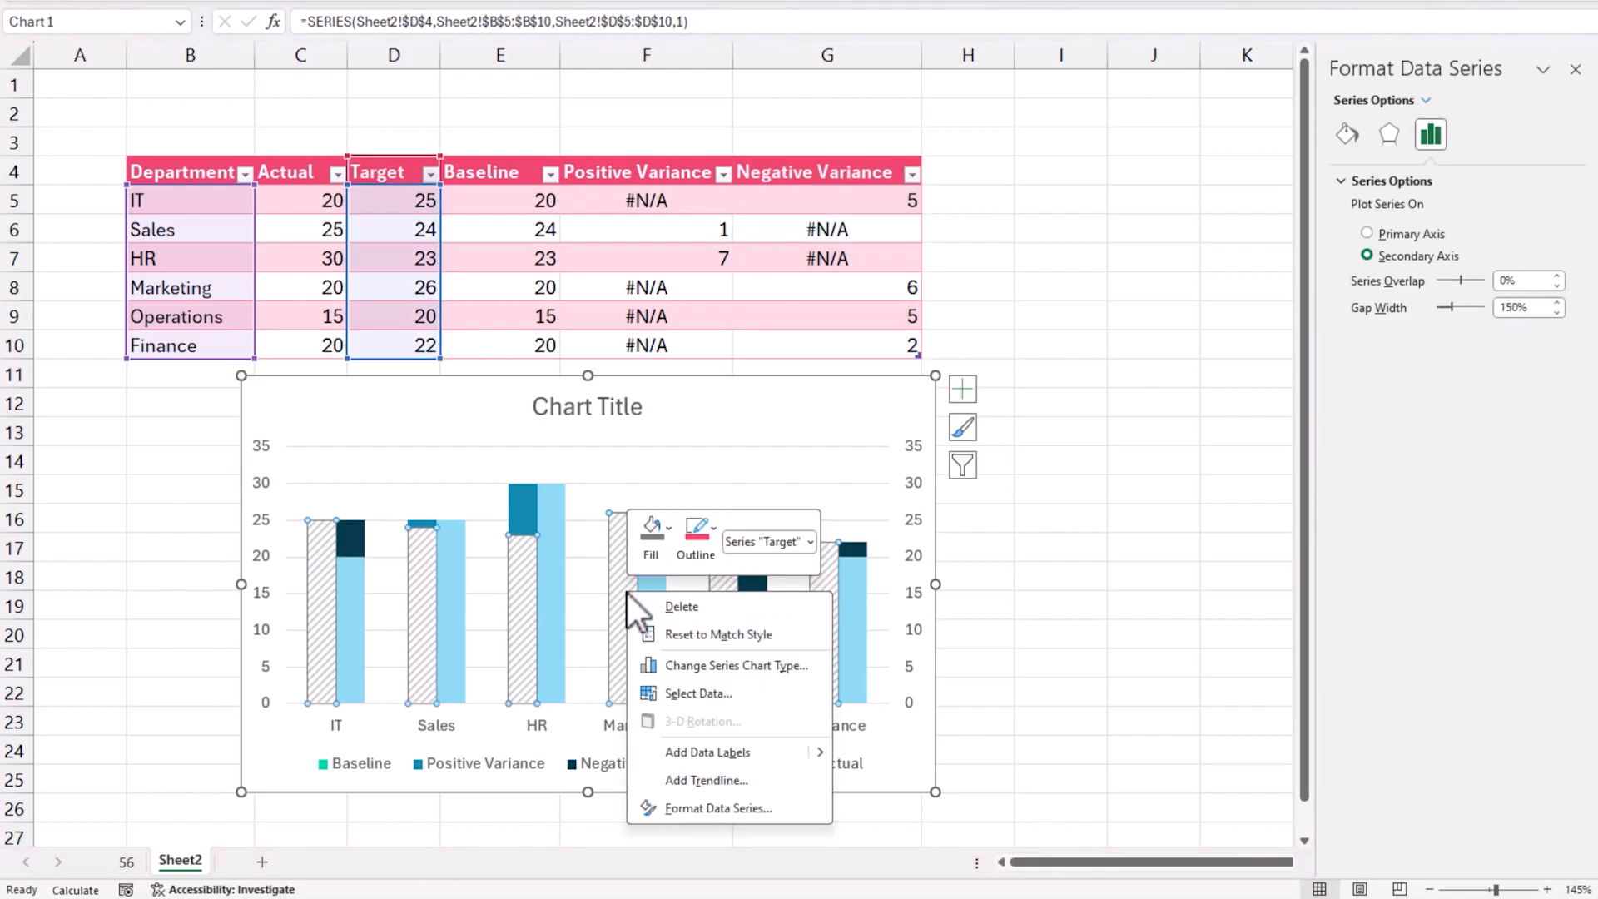
left_click(708, 757)
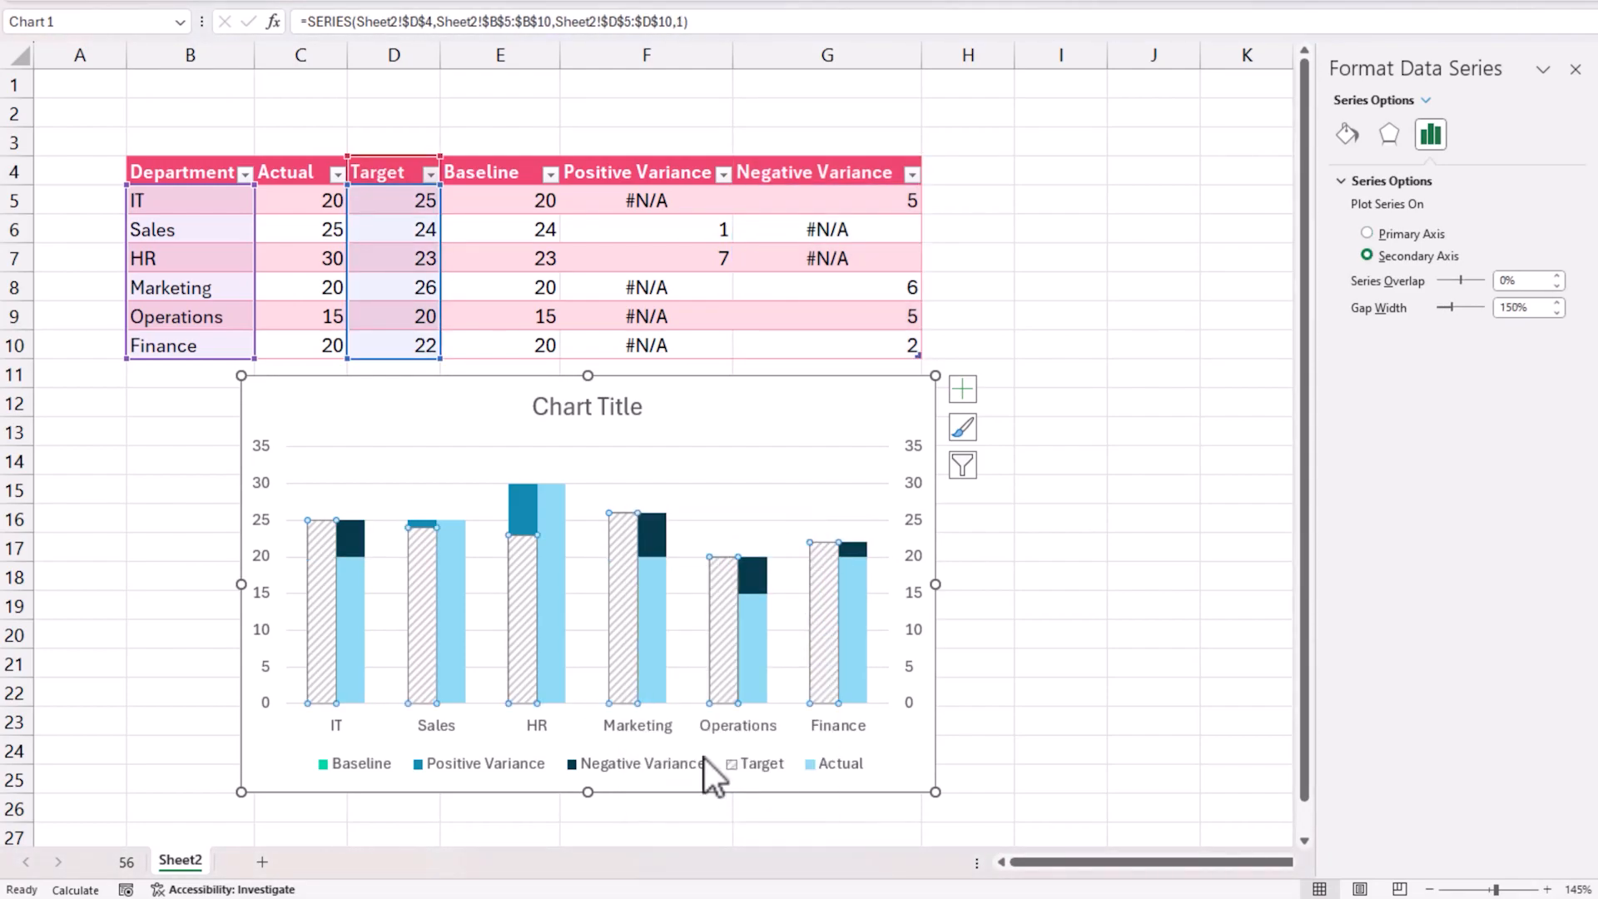
right_click(626, 609)
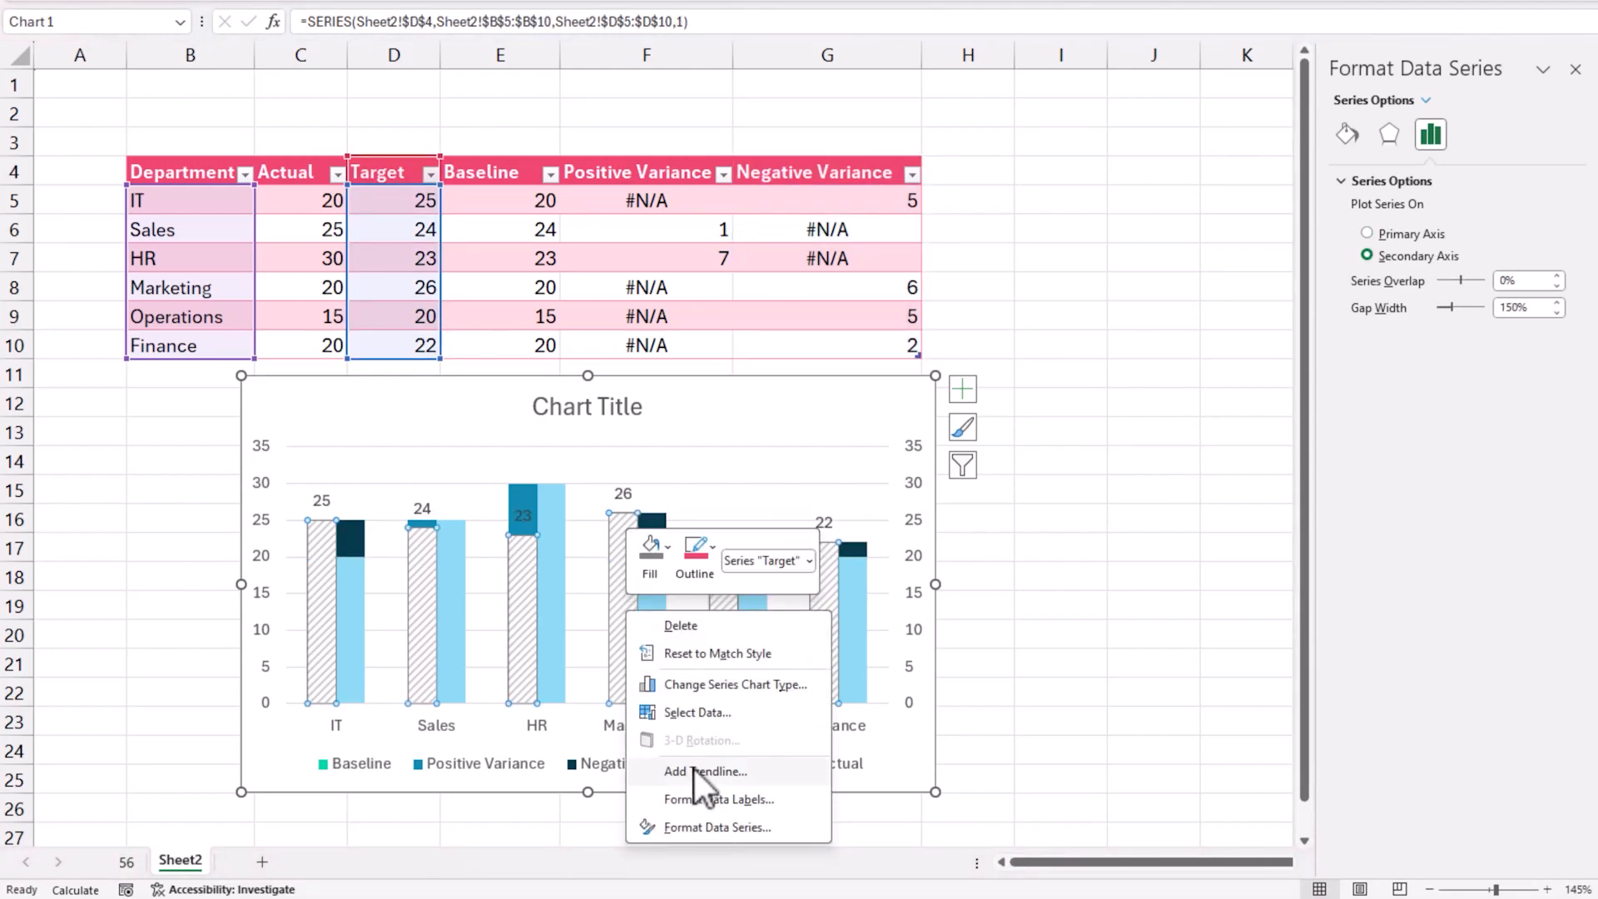
key("Escape")
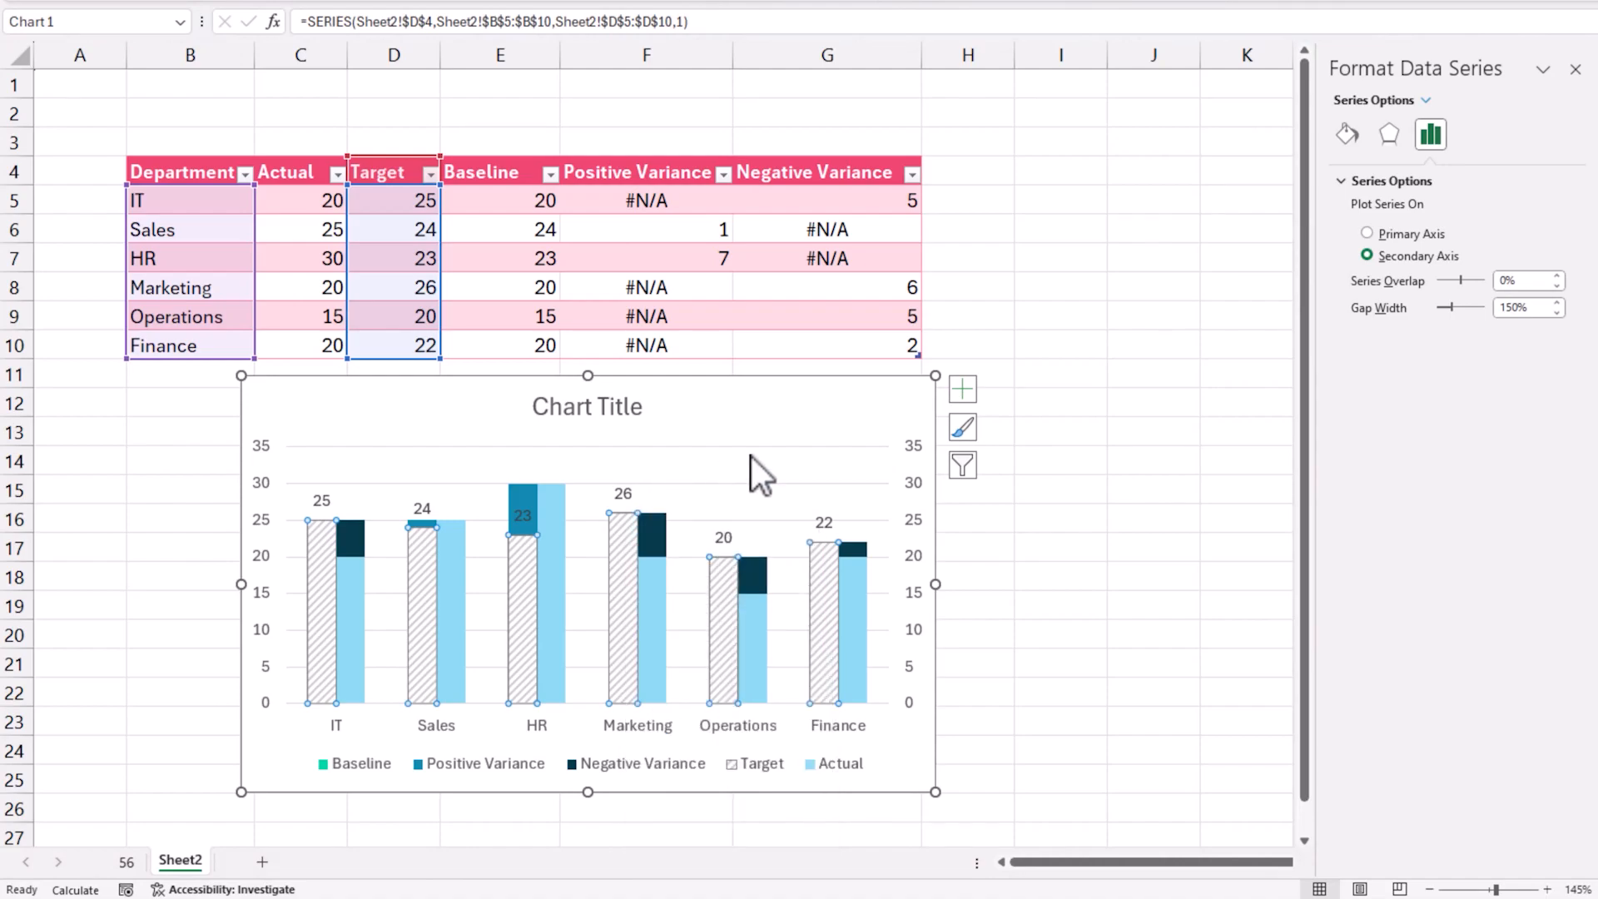
left_click(962, 389)
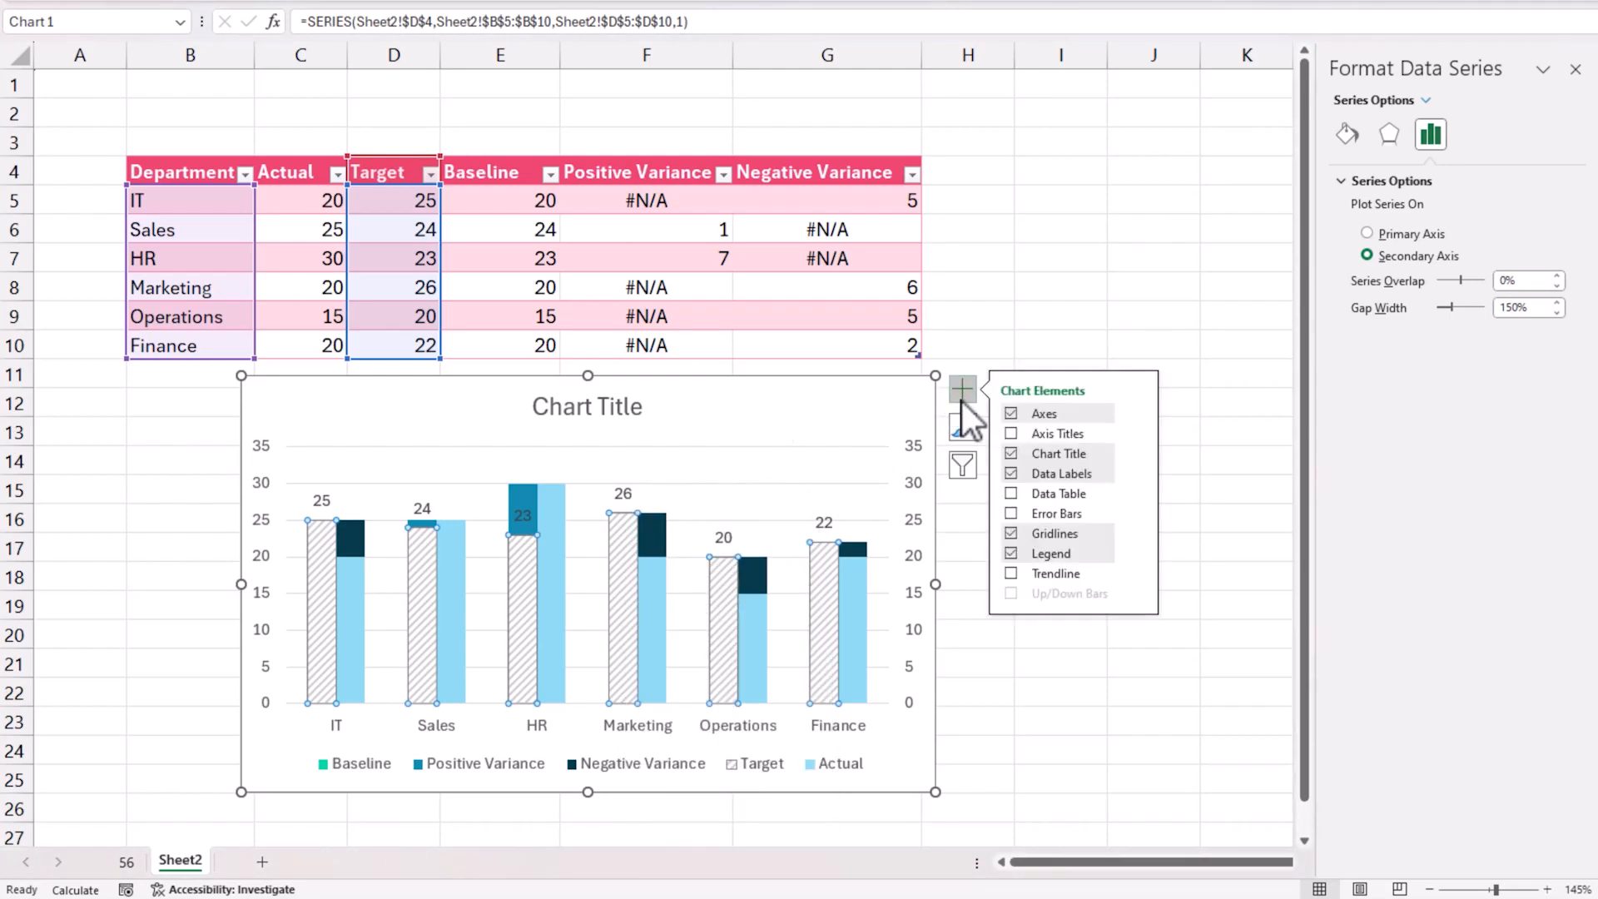
left_click(1012, 476)
Set the label position of the Target data labels to Inside Base
left_click(835, 523)
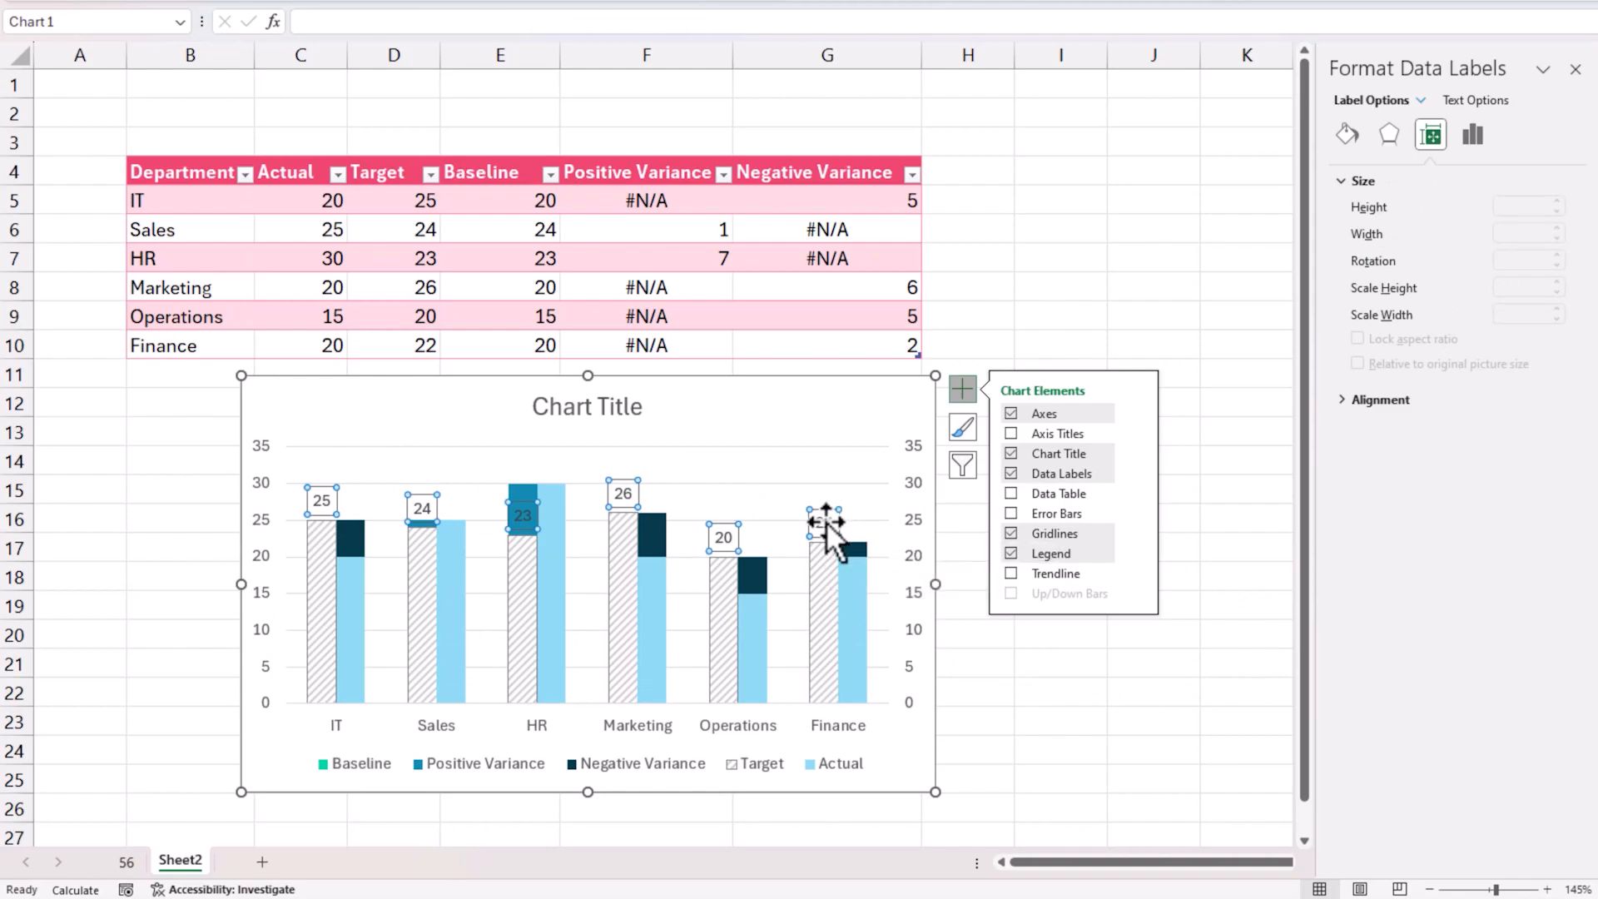
right_click(825, 521)
left_click(932, 770)
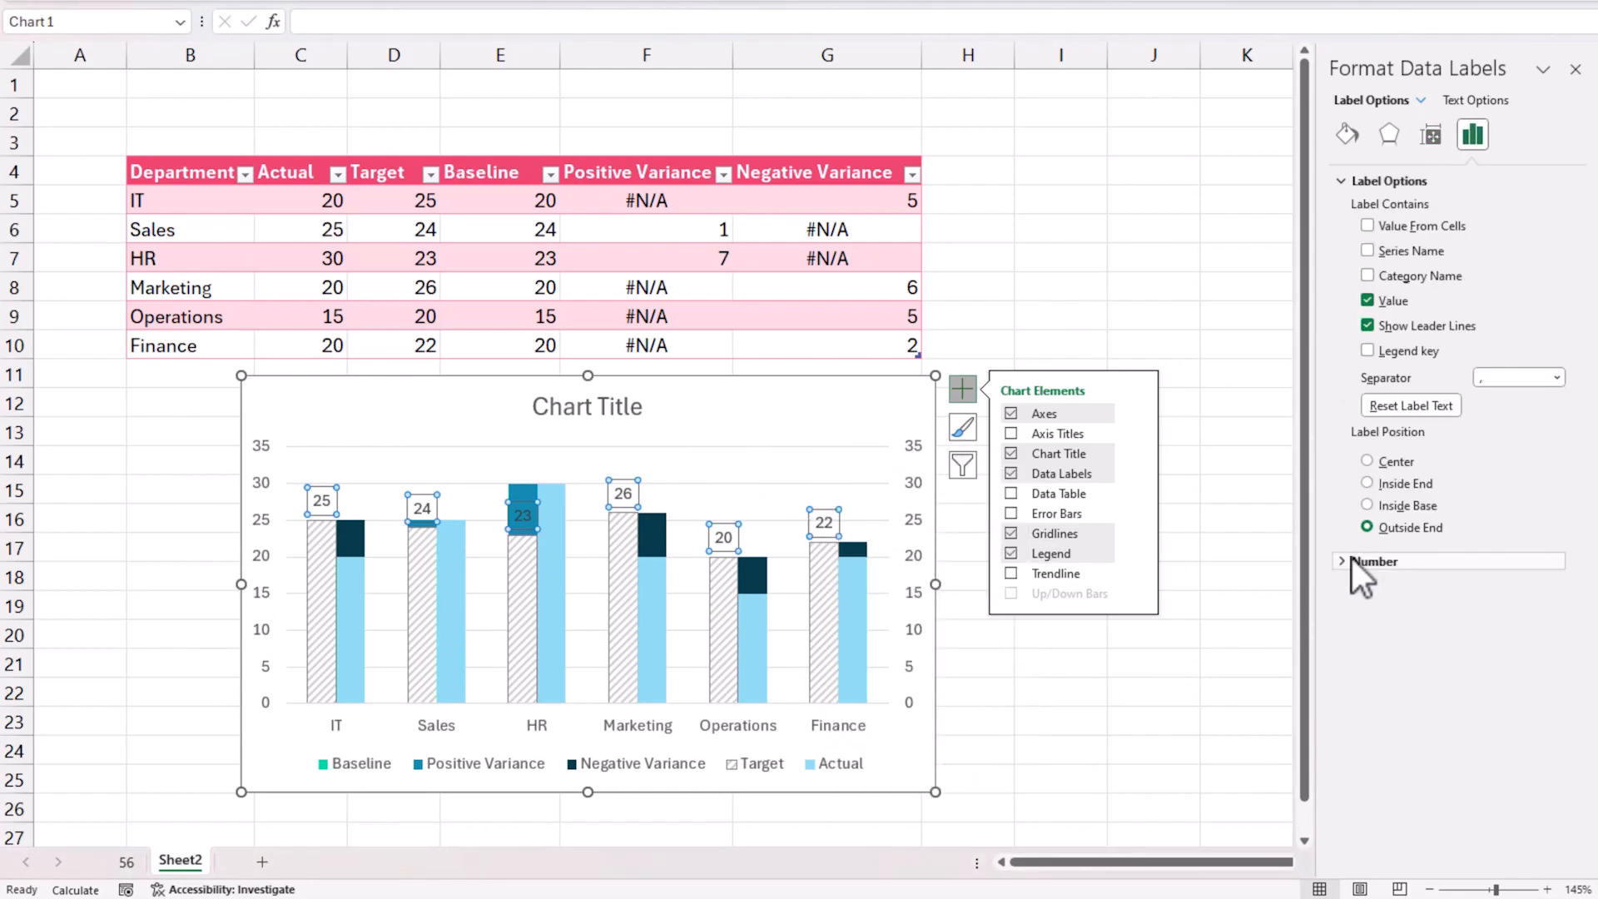
left_click(1418, 507)
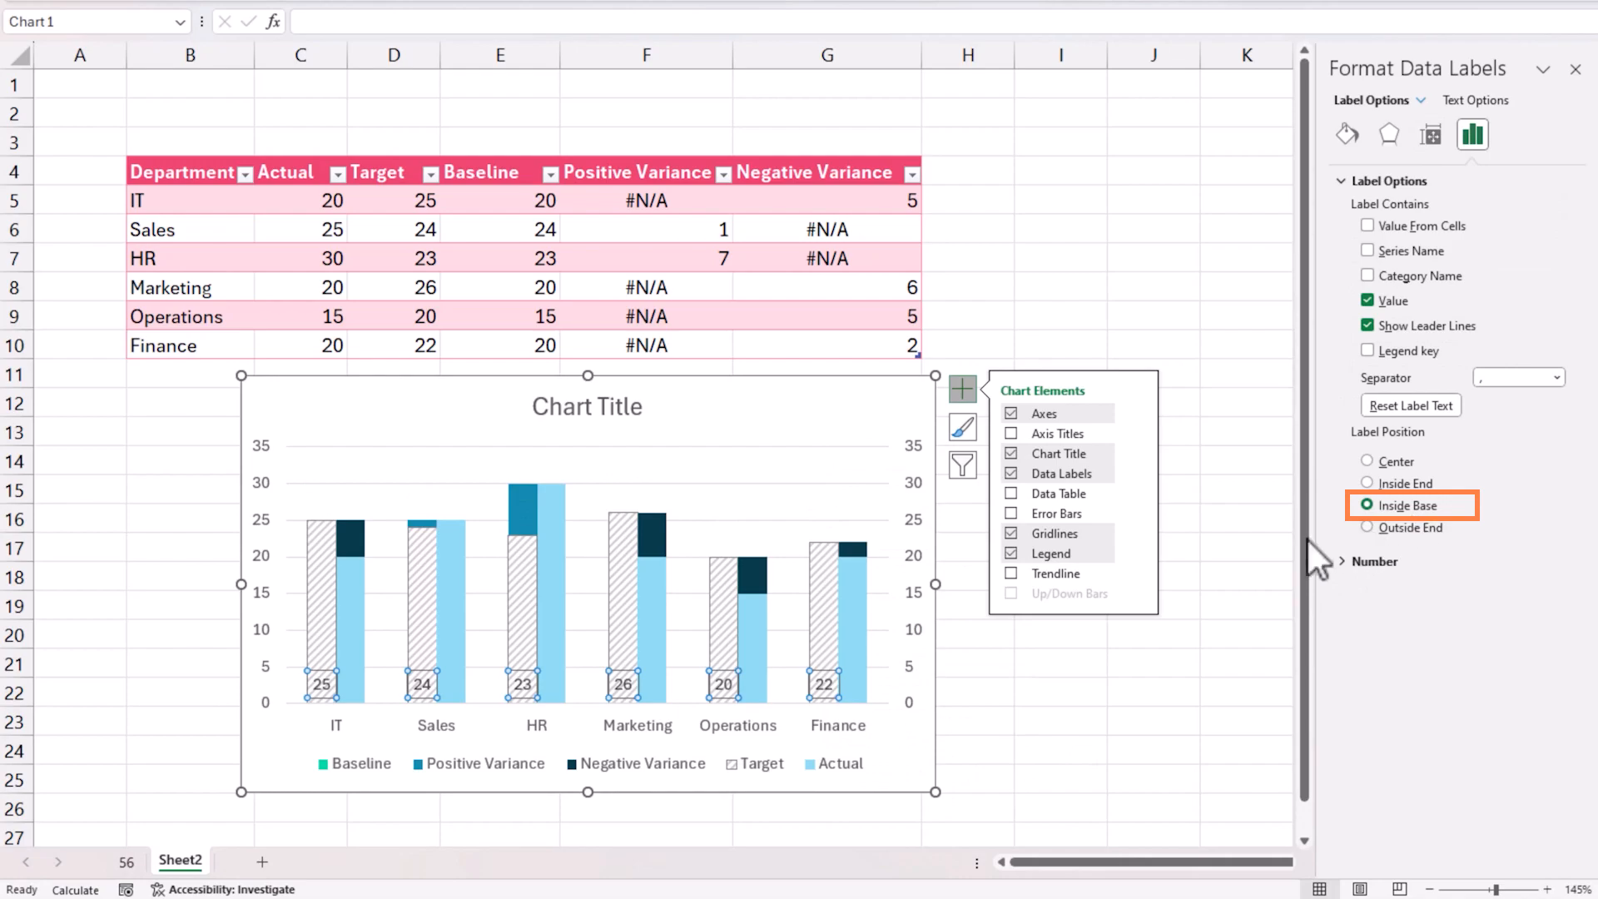
Add data labels to the Actual series and set their position to Inside Base
left_click(756, 625)
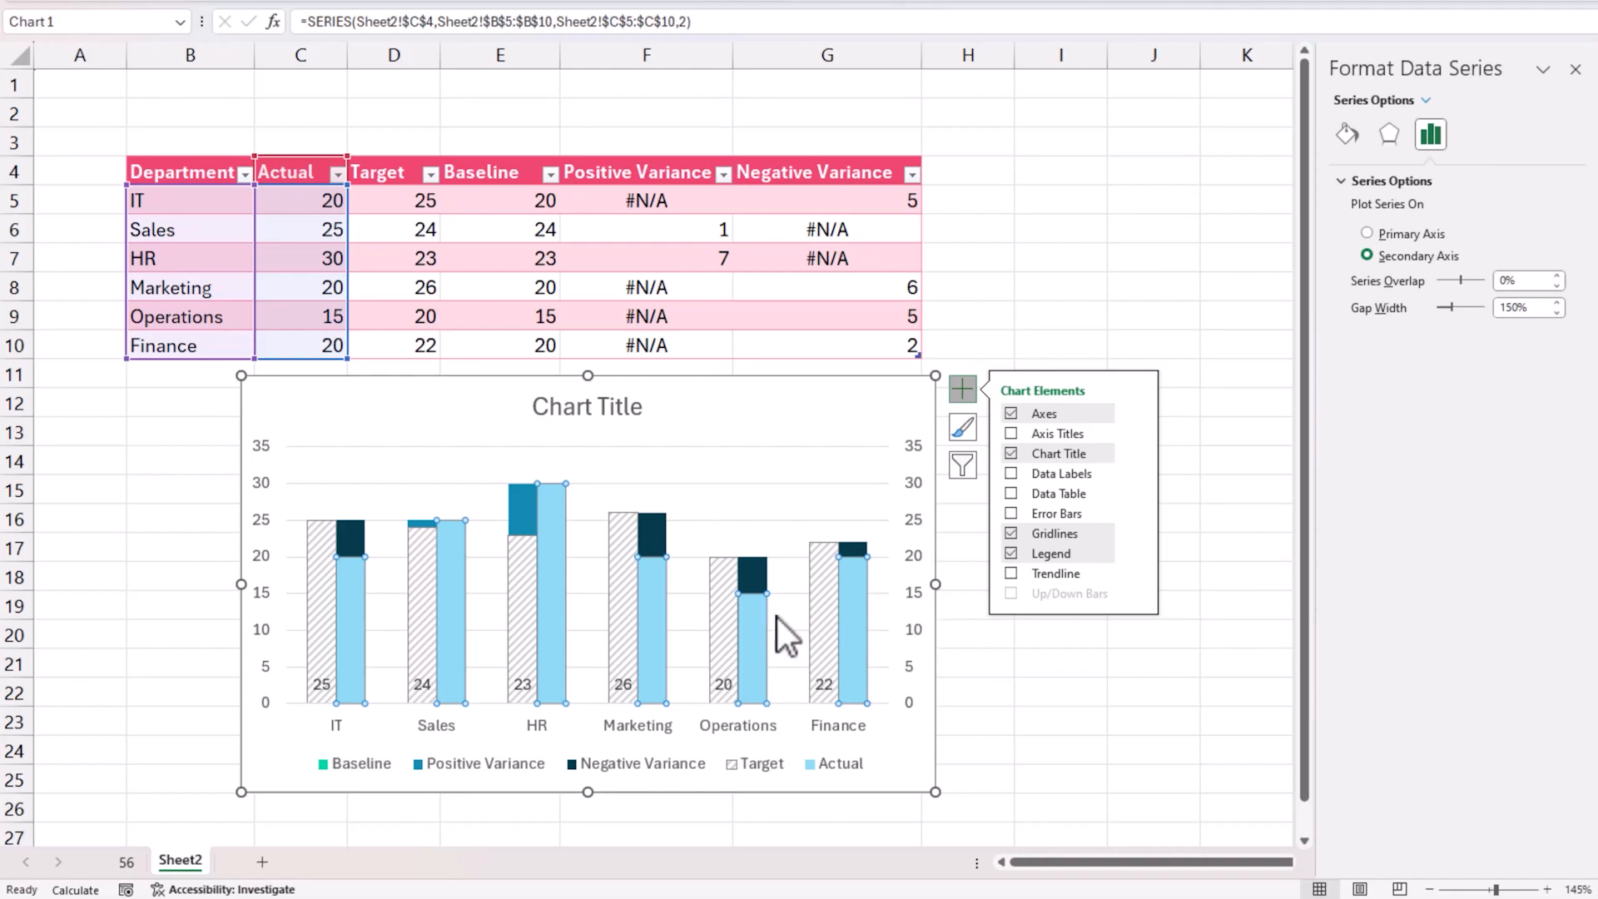
left_click(1011, 474)
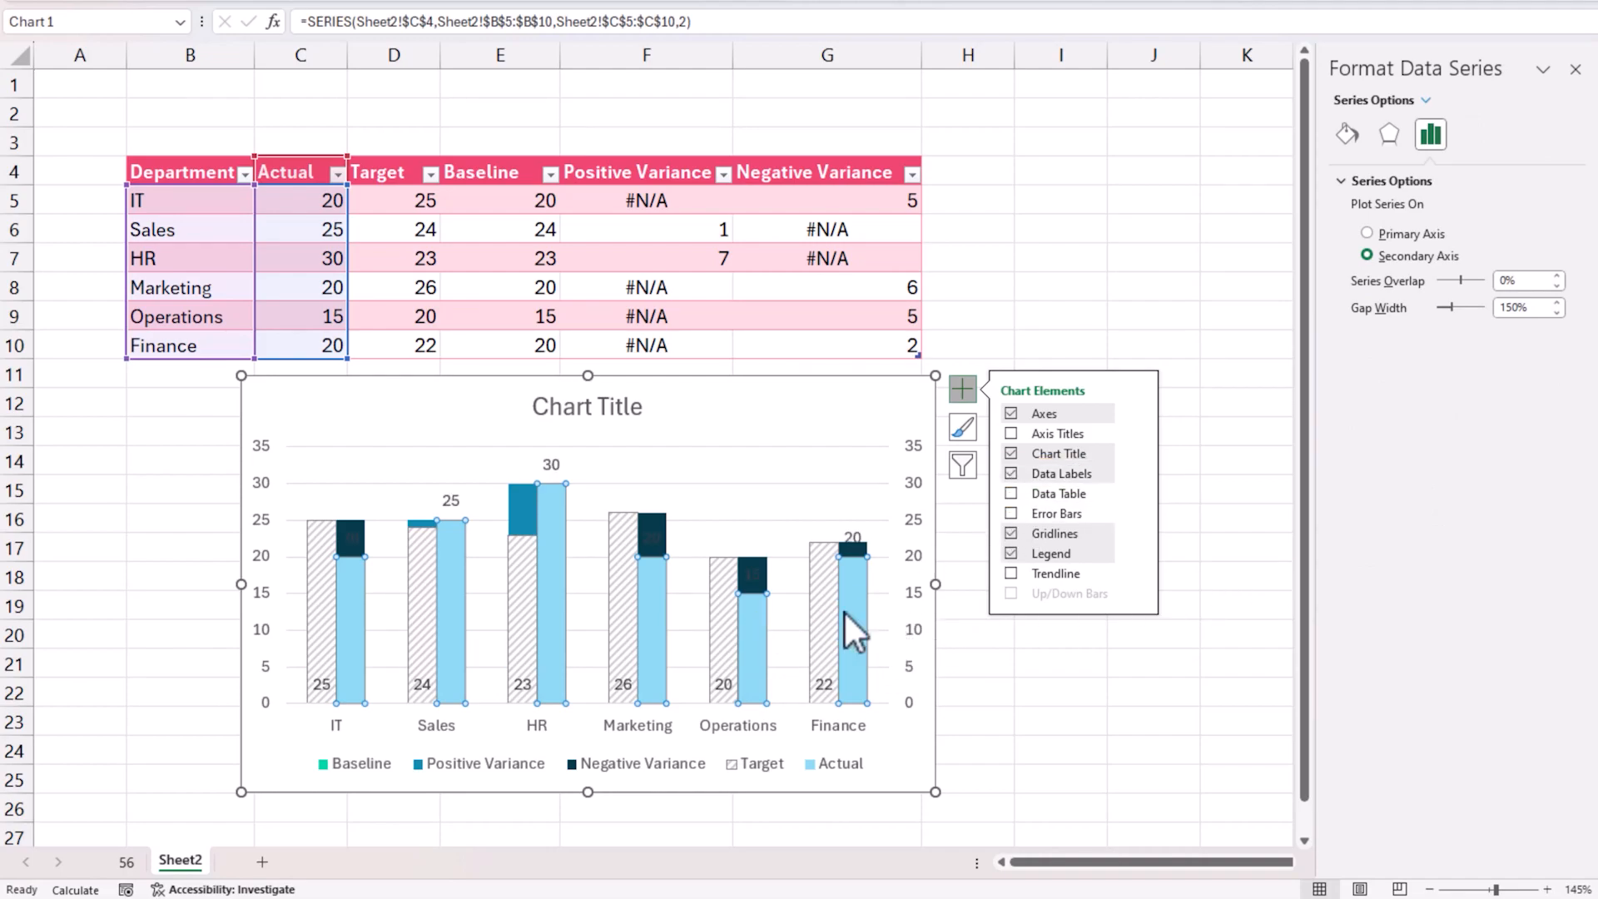
left_click(855, 533)
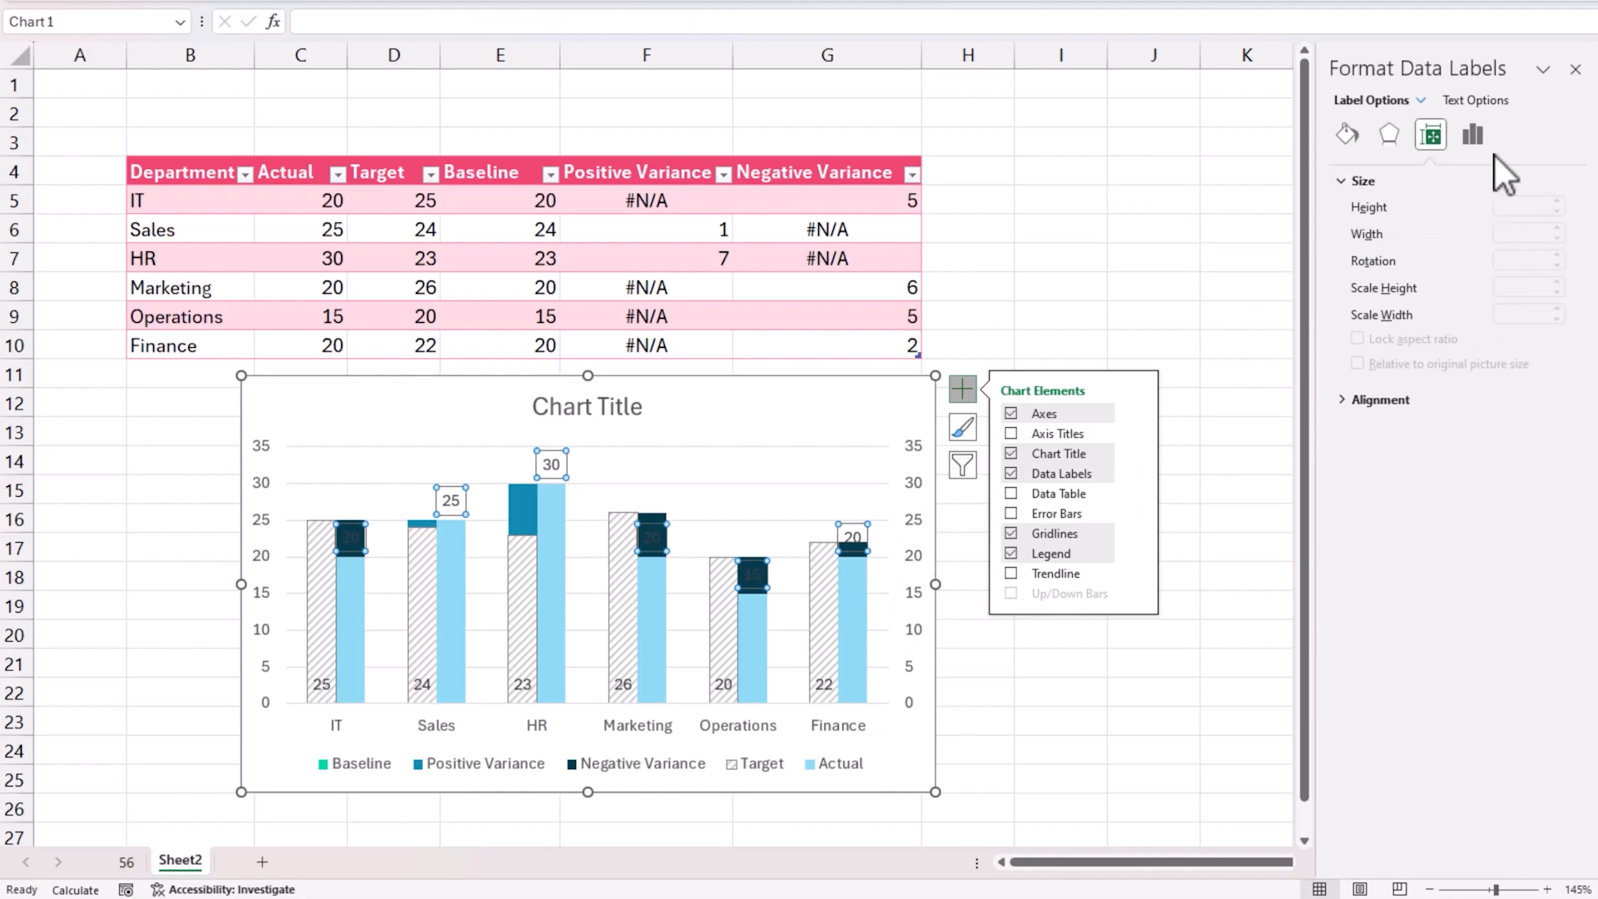
left_click(1473, 135)
left_click(1419, 506)
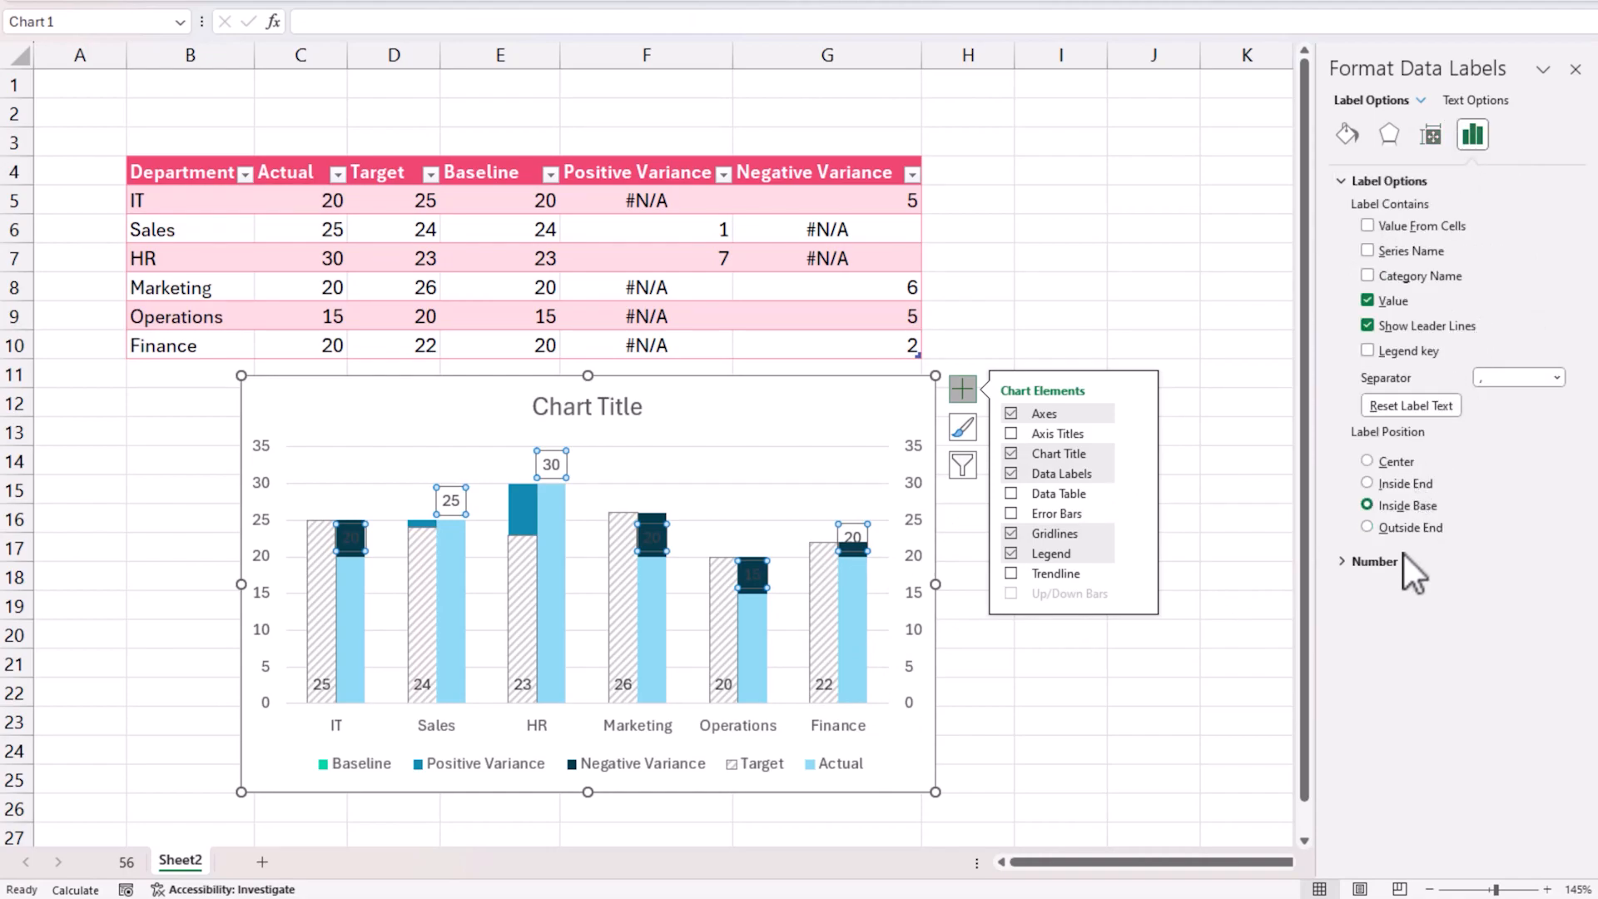
left_click(1524, 635)
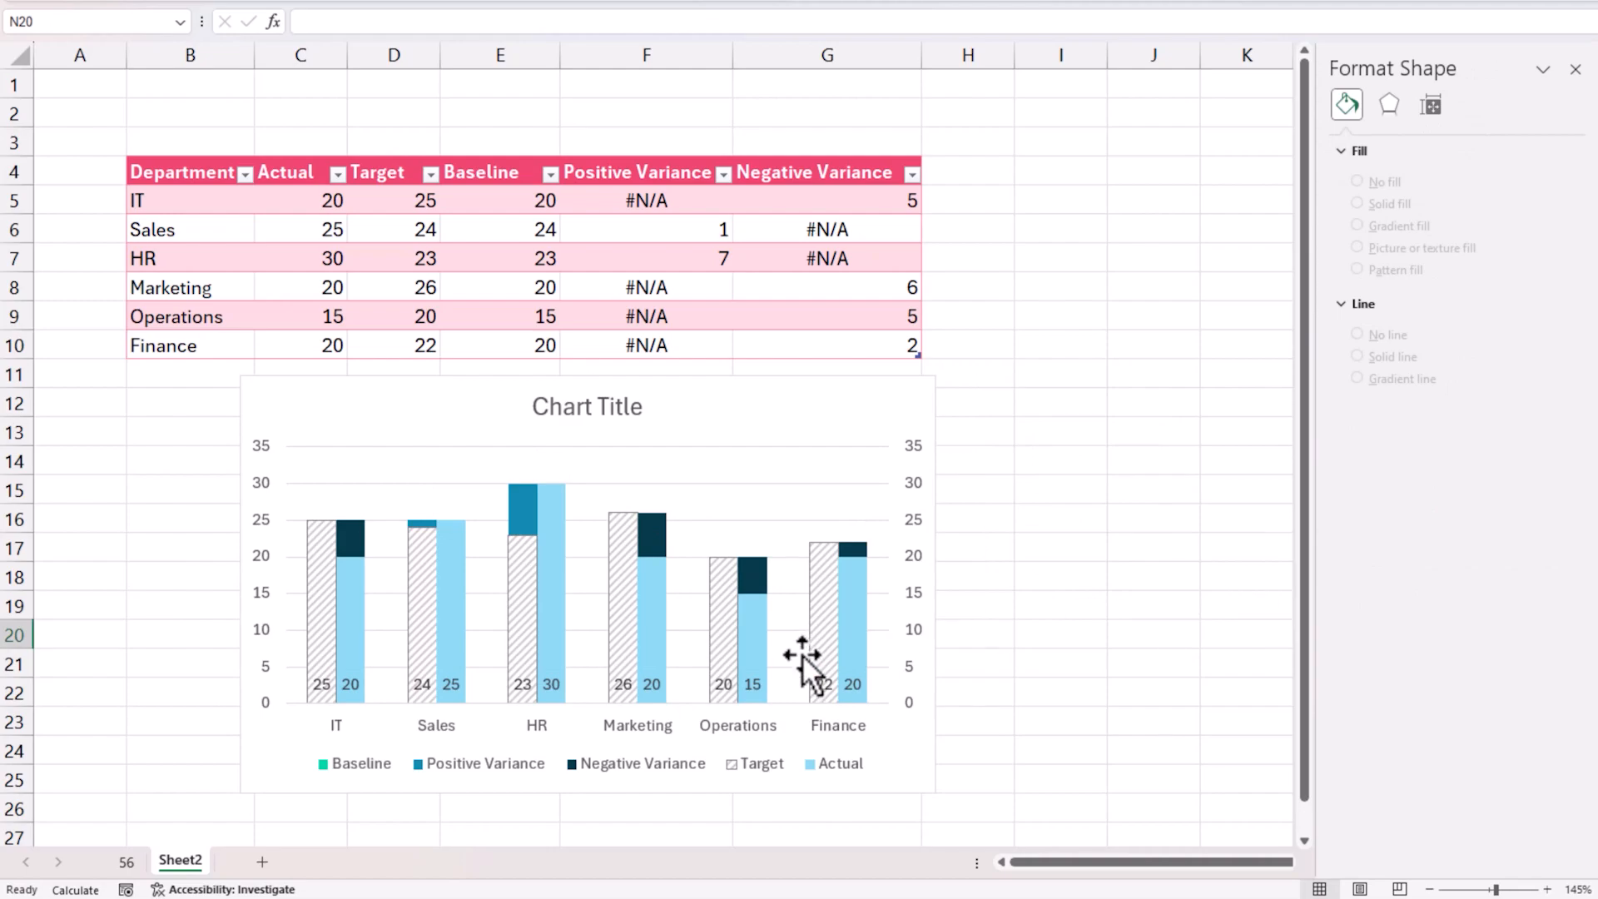
Give the Negative Variance series a solid light pink fill
right_click(654, 533)
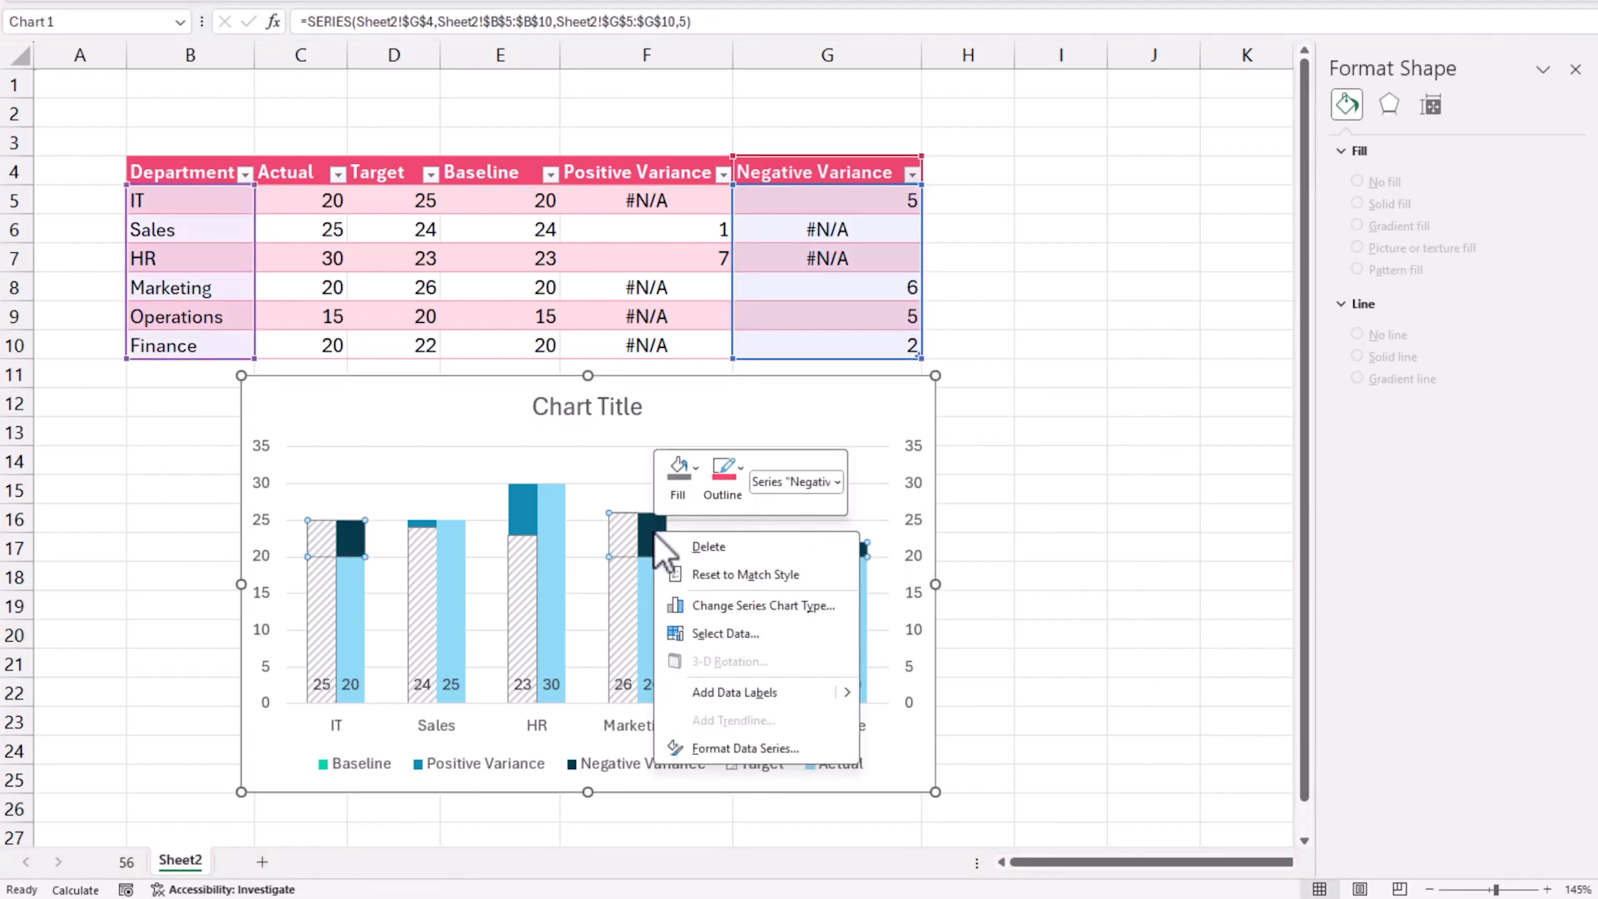
left_click(731, 747)
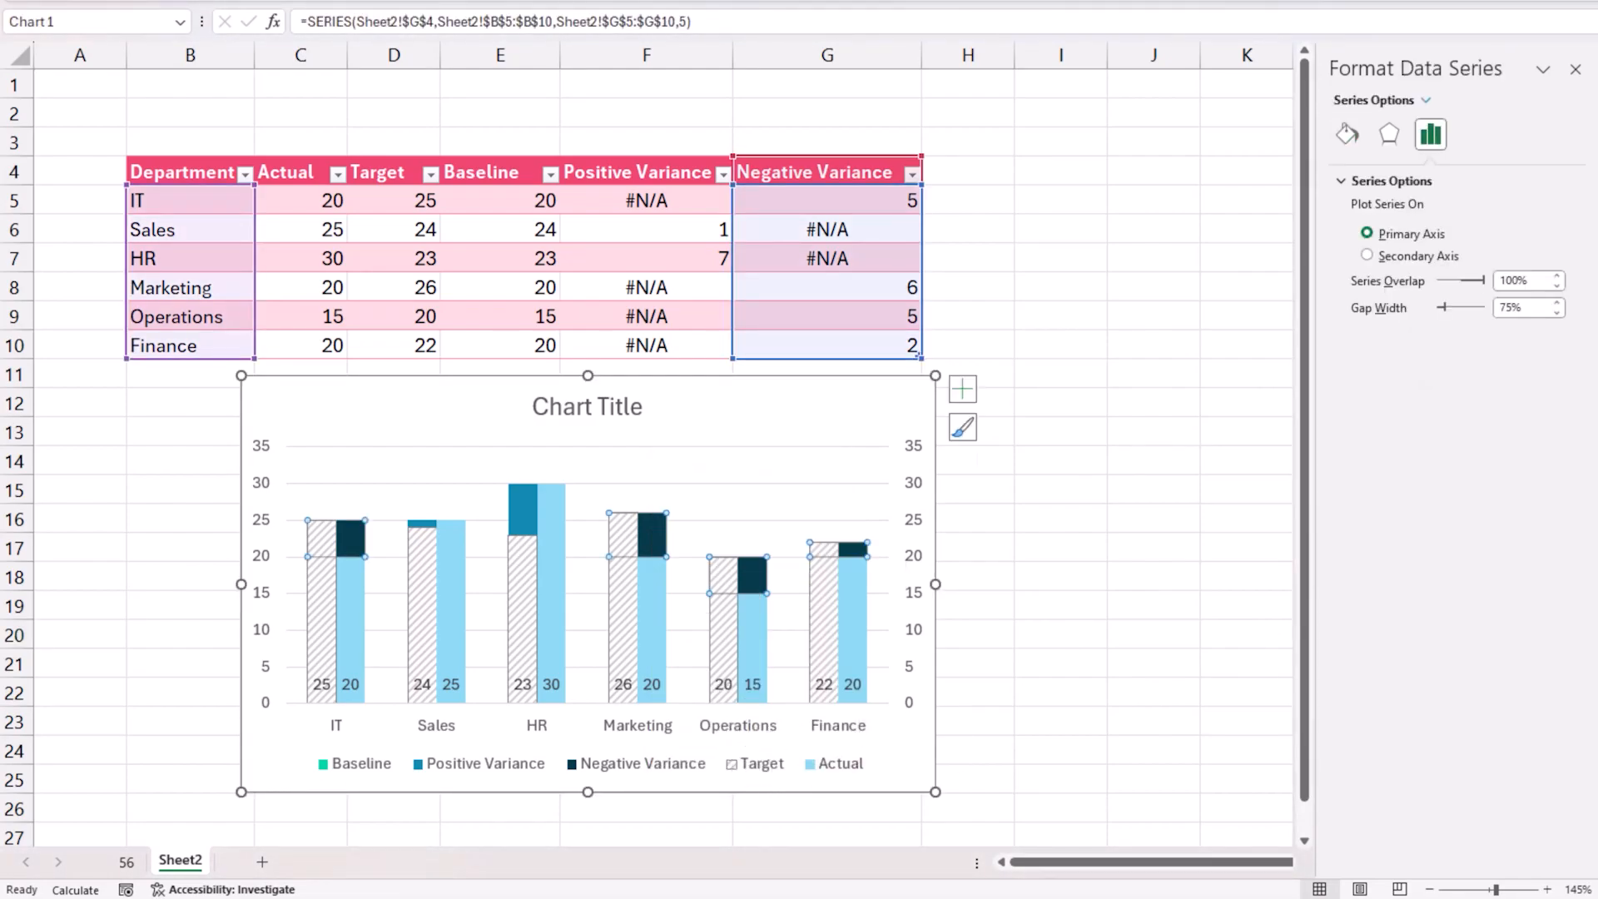
left_click(1352, 137)
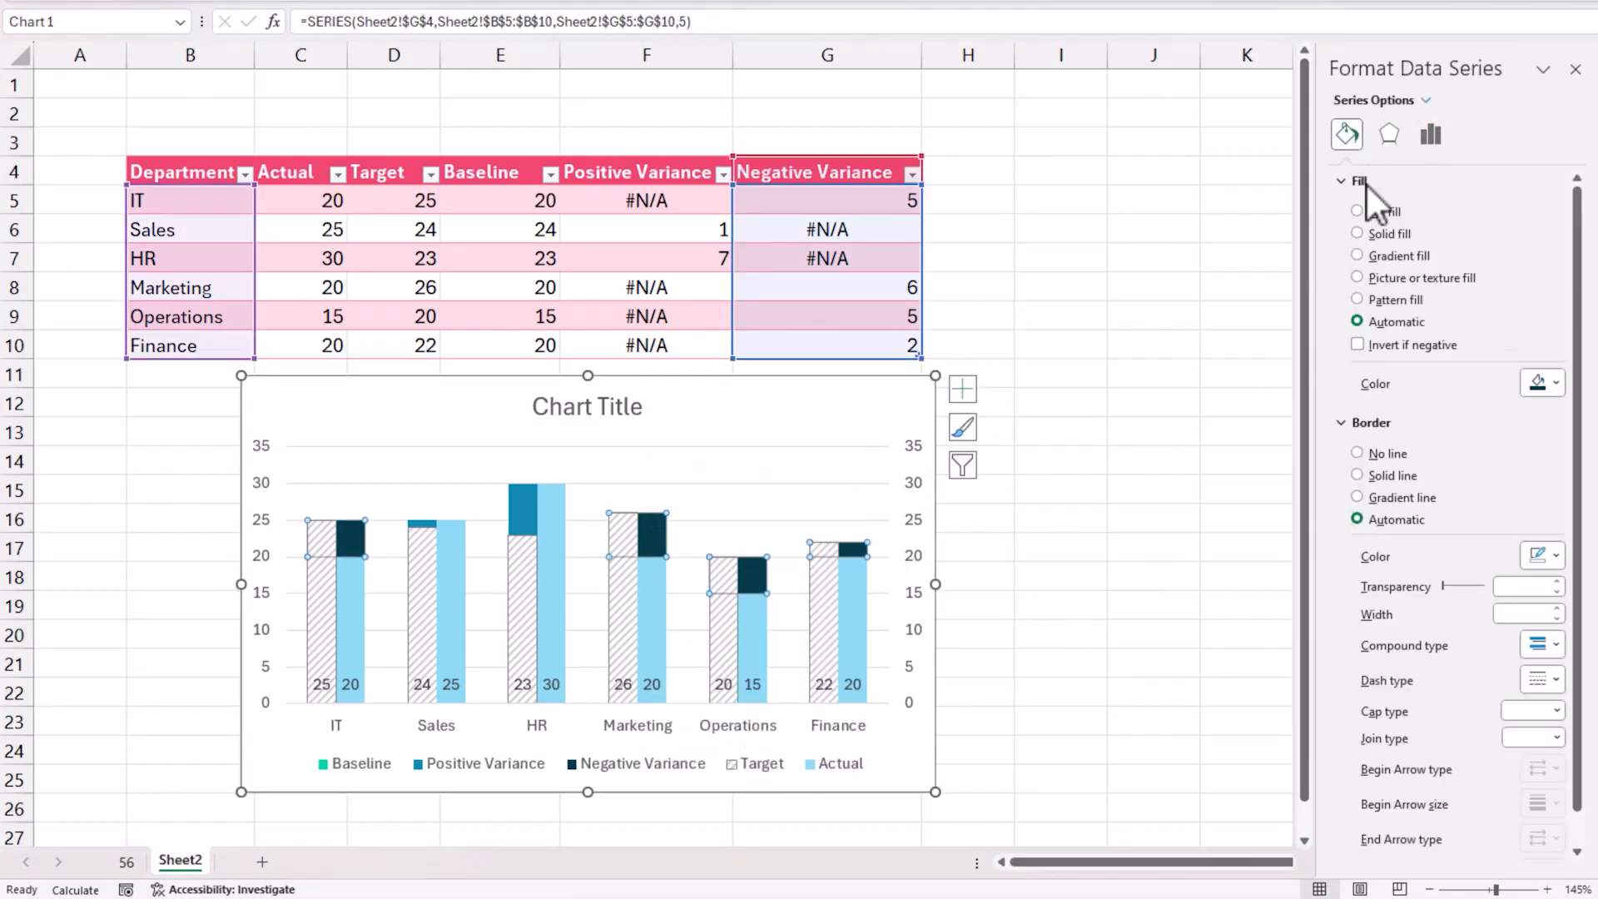
left_click(1402, 236)
left_click(1553, 386)
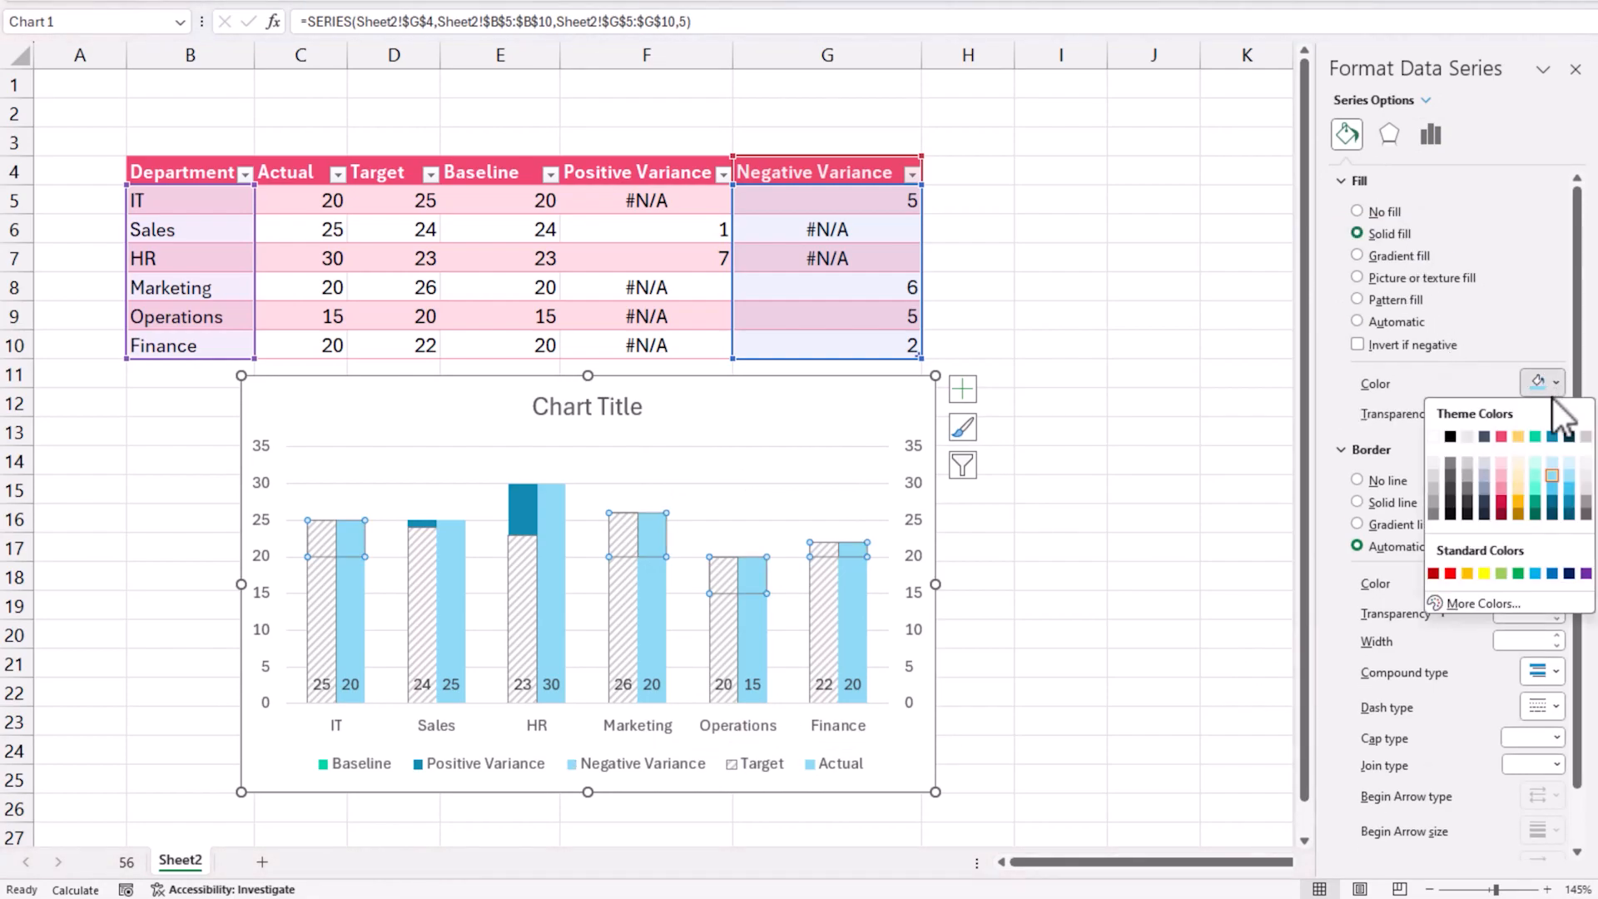
left_click(1502, 476)
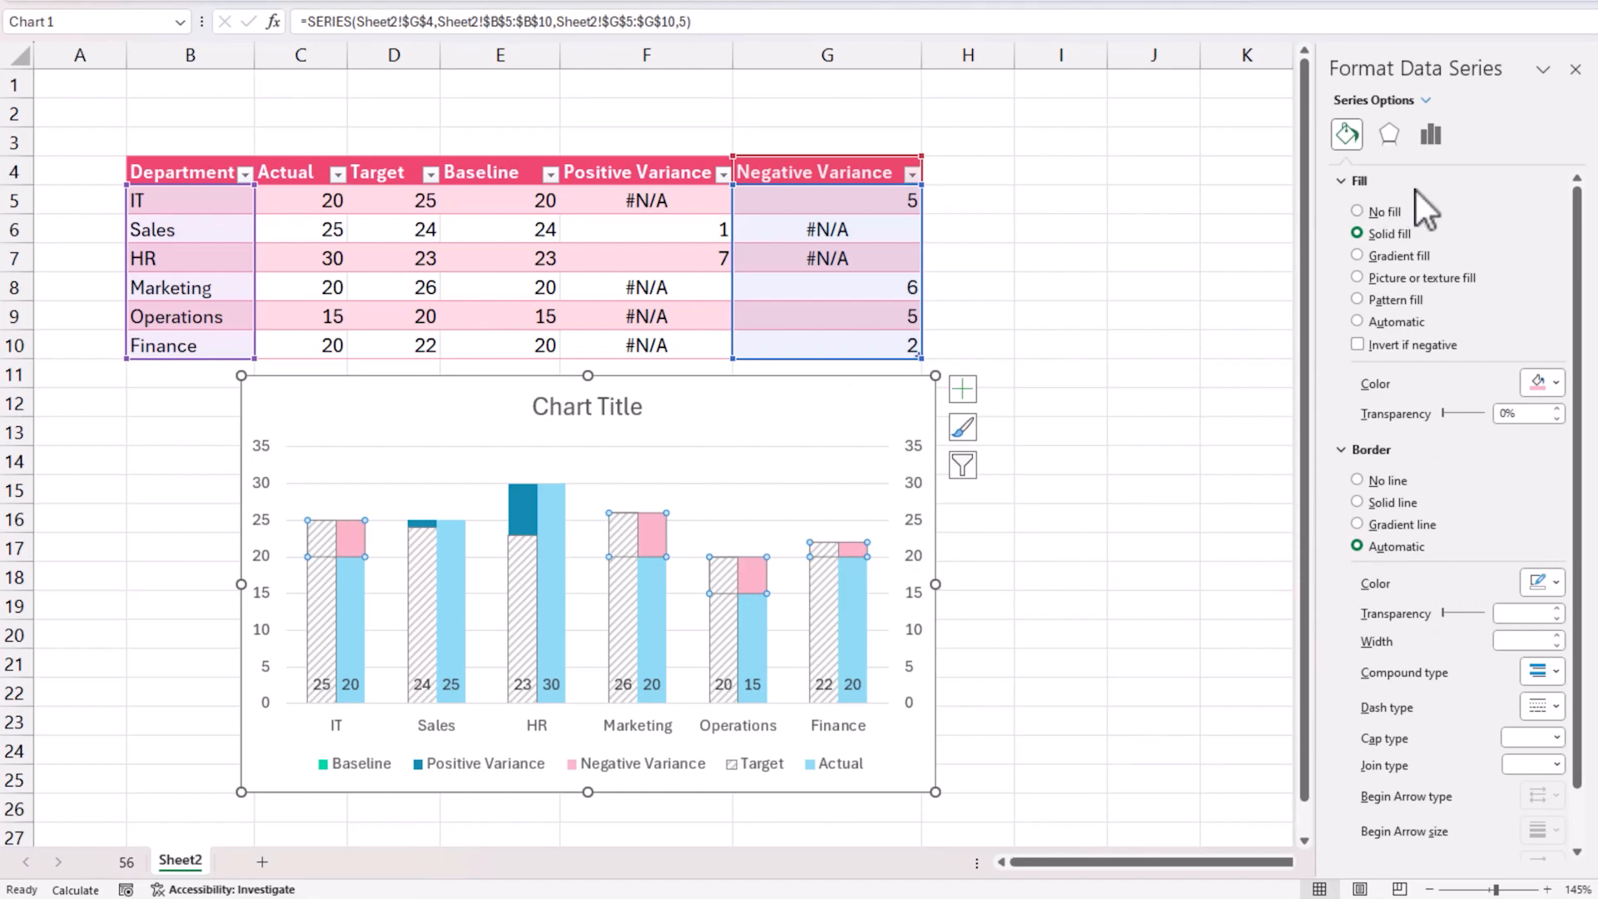
Switch the series formatting to Positive Variance and give it a solid light green fill
left_click(1426, 101)
left_click(1456, 331)
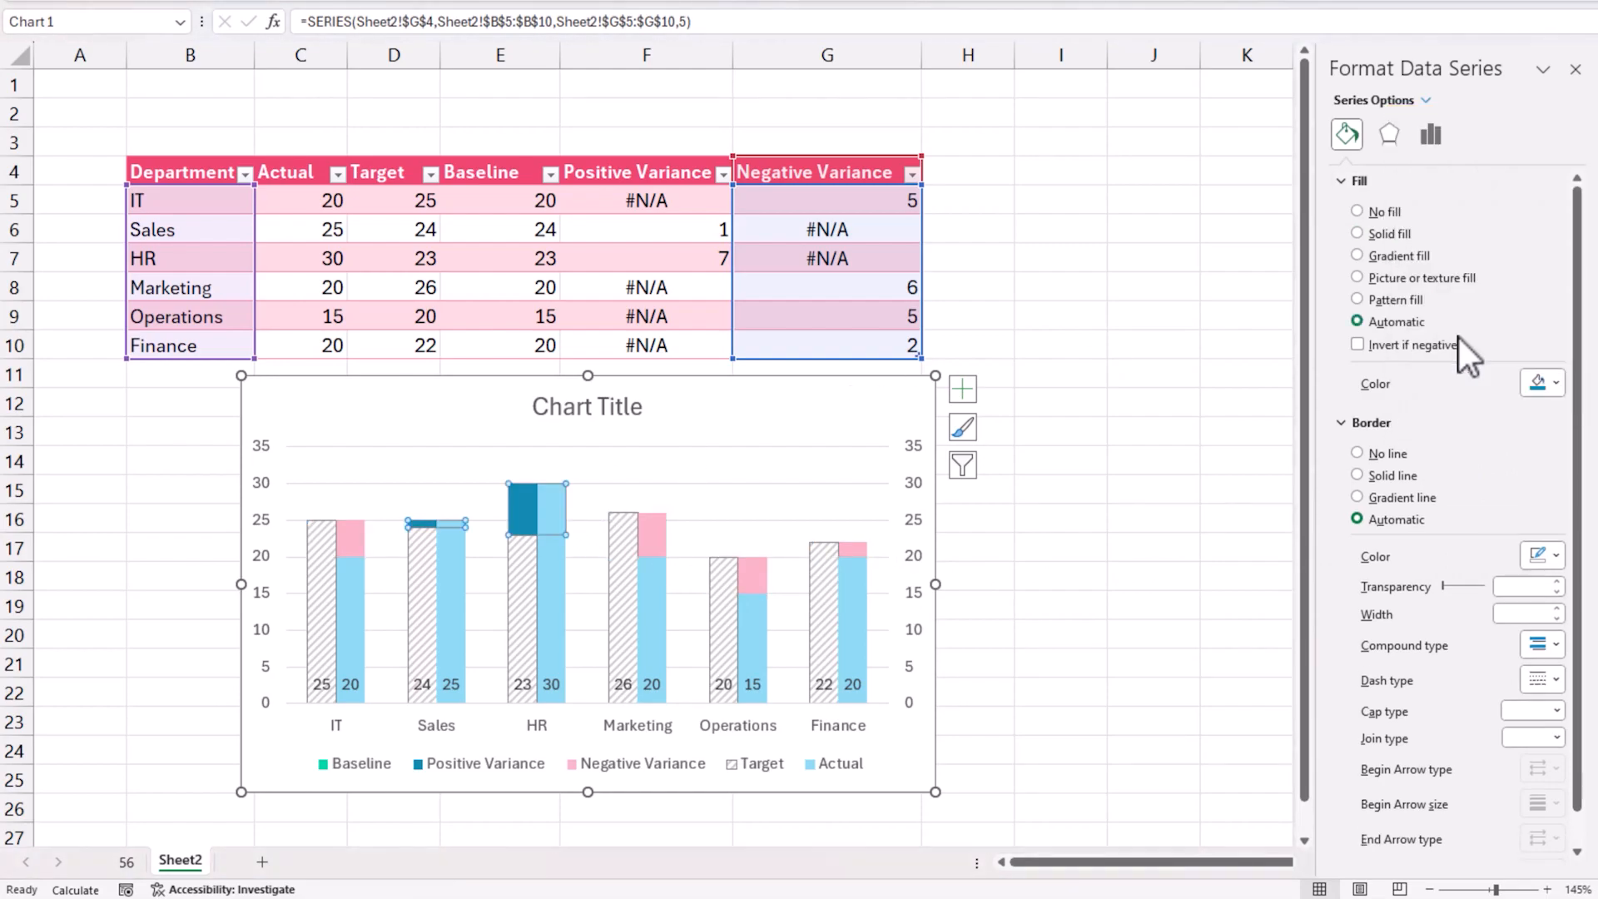
left_click(1407, 235)
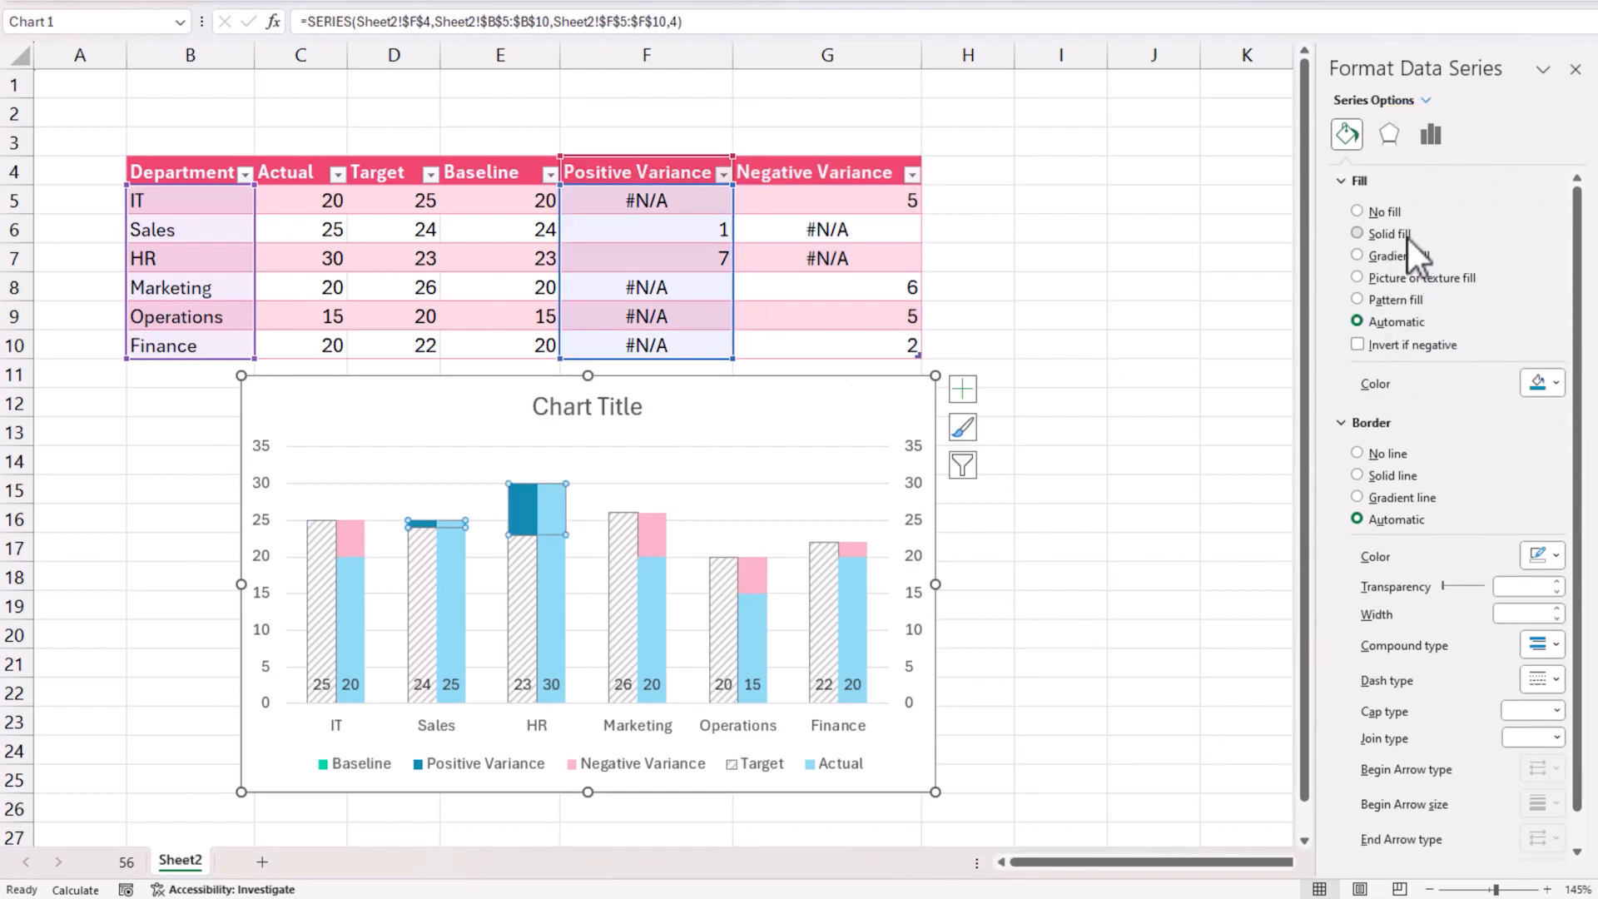
left_click(1553, 382)
left_click(1539, 473)
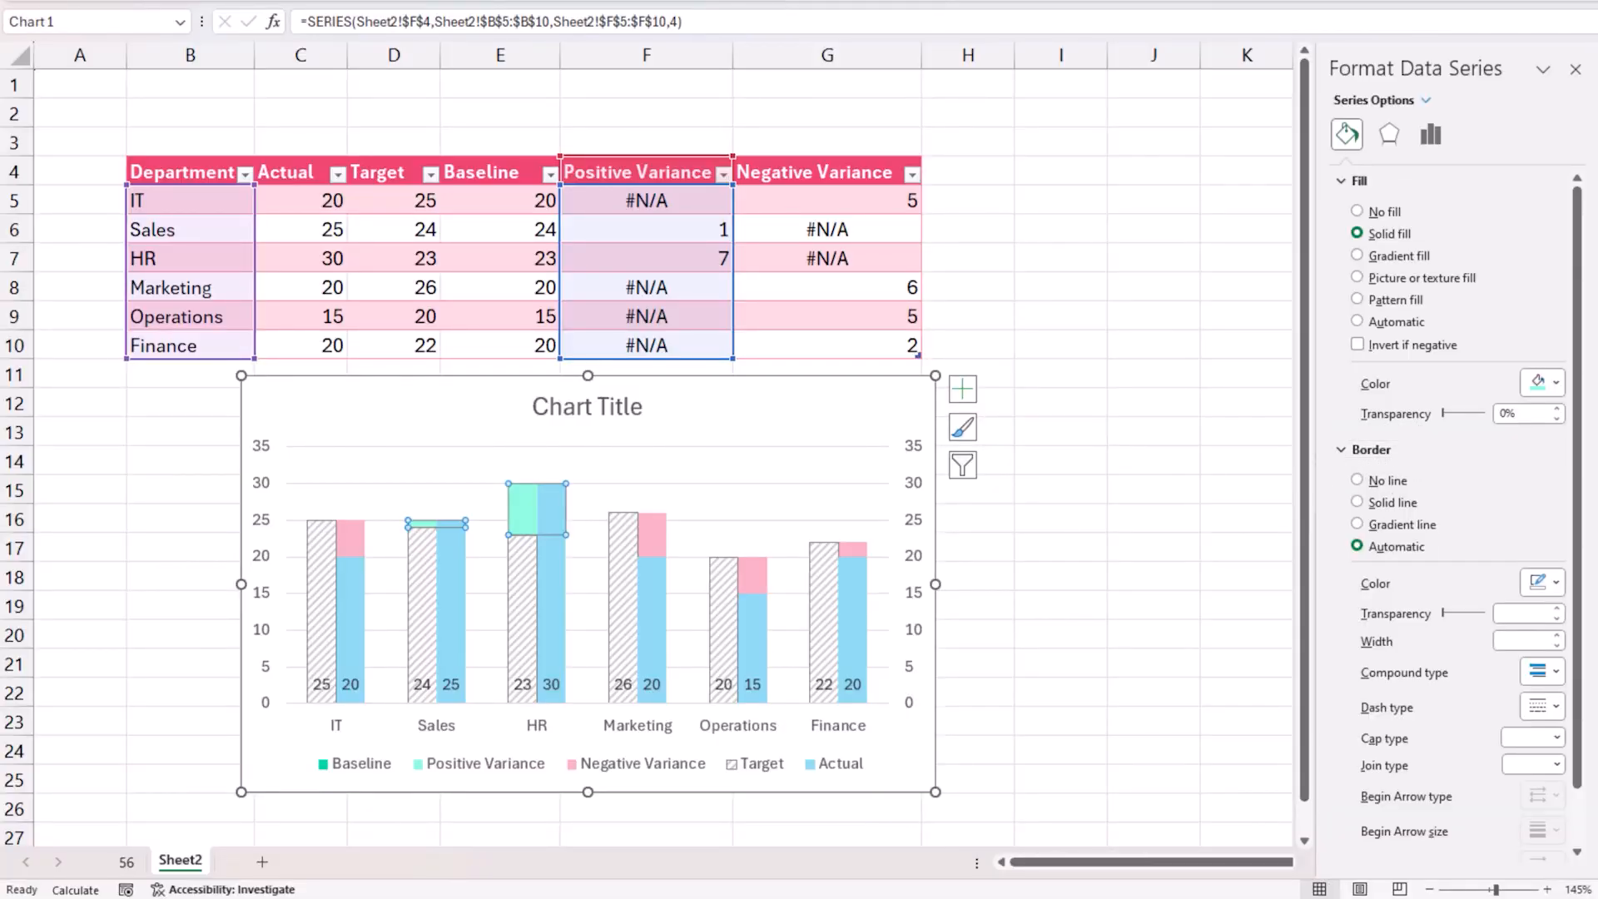
left_click(1075, 546)
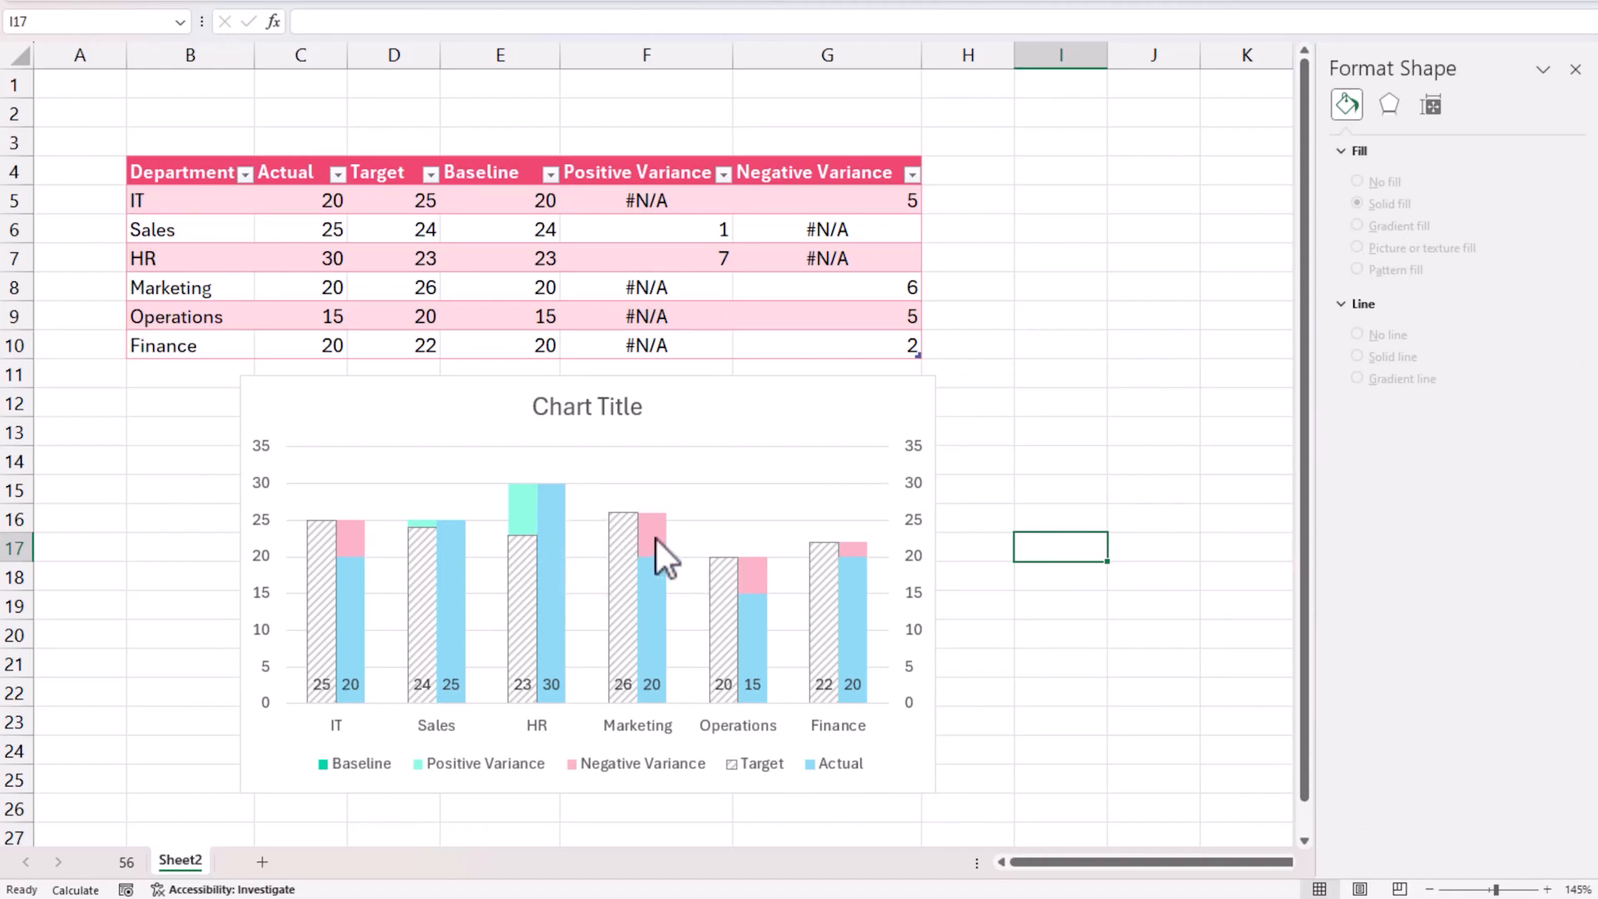
Add data labels to the Negative Variance series
mouse_move(657, 539)
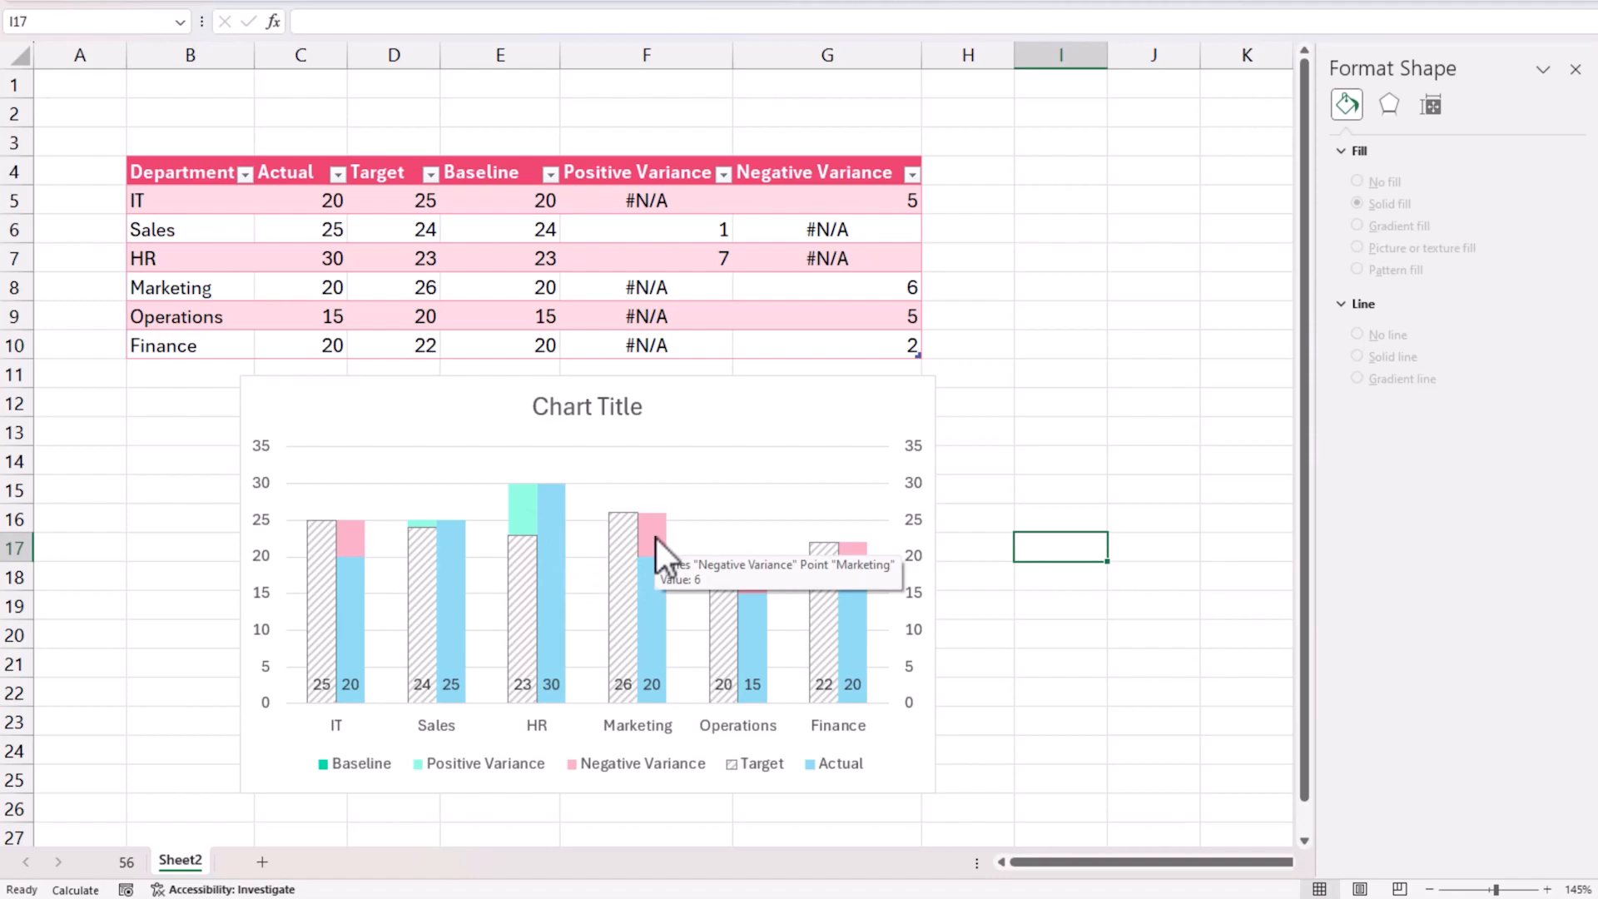
mouse_move(671, 569)
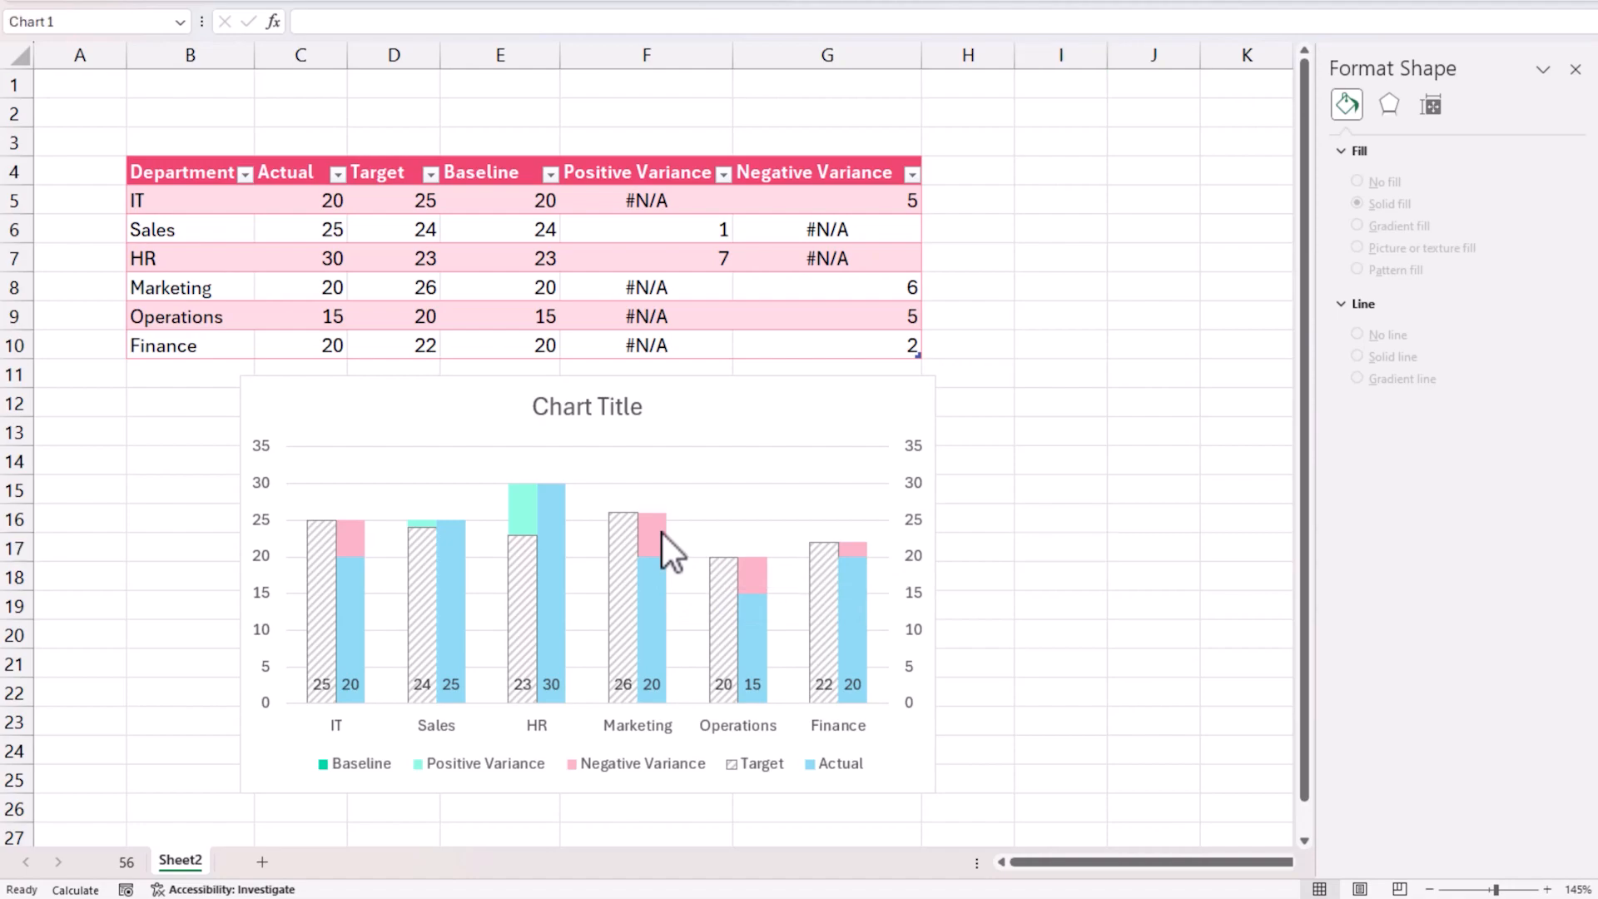
right_click(662, 534)
left_click(756, 691)
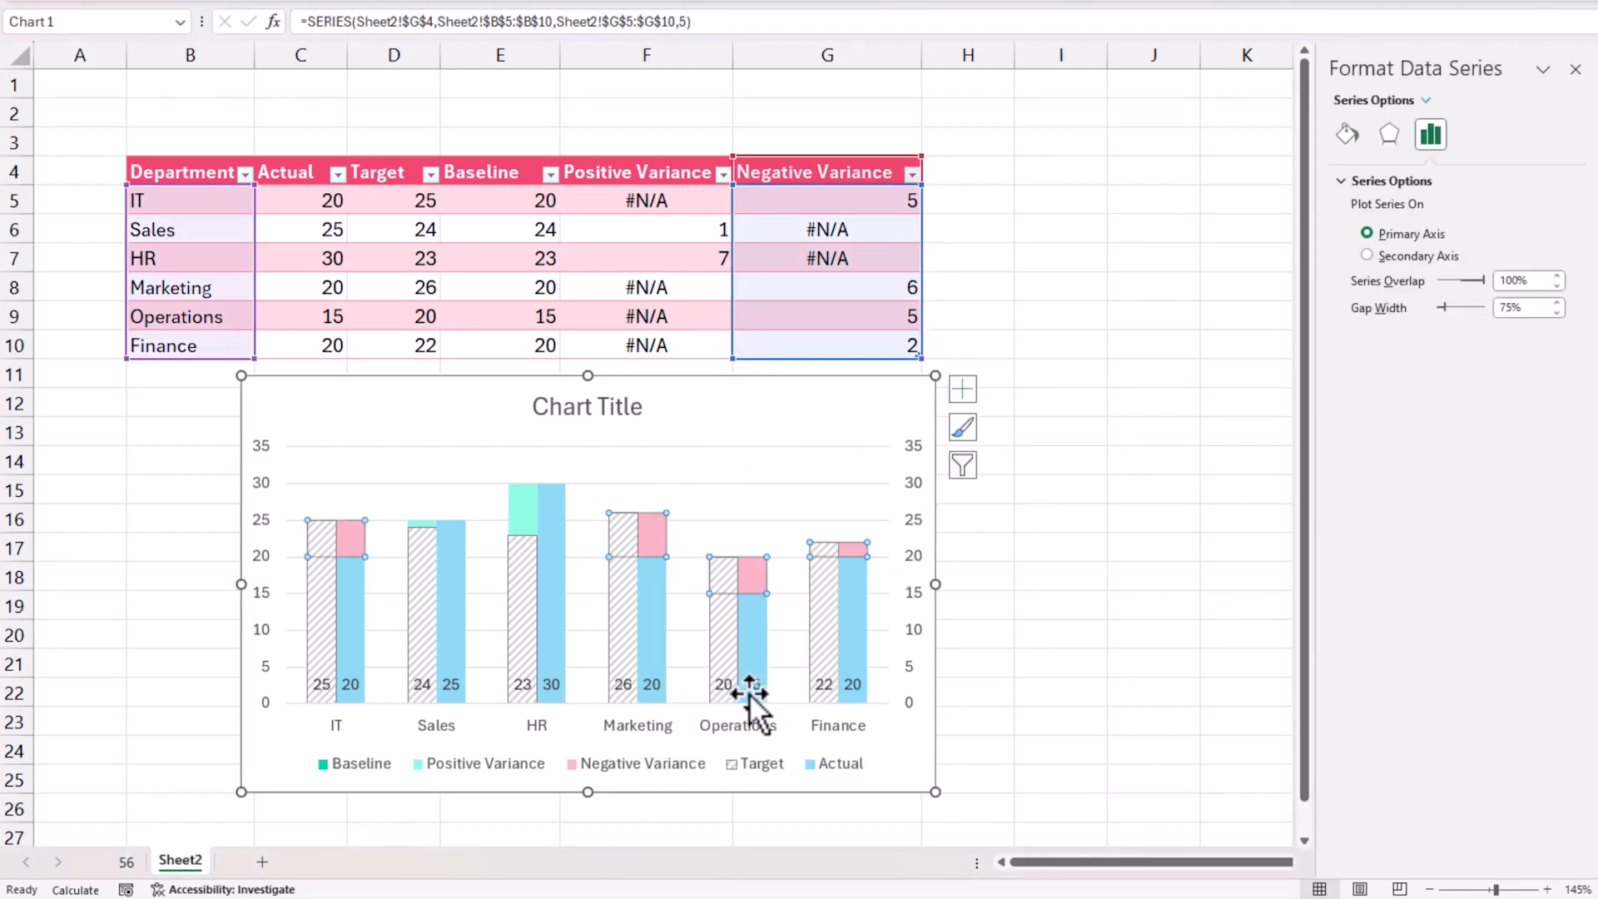
Fill the Negative Variance data labels with dark pink and make their text white
left_click(638, 536)
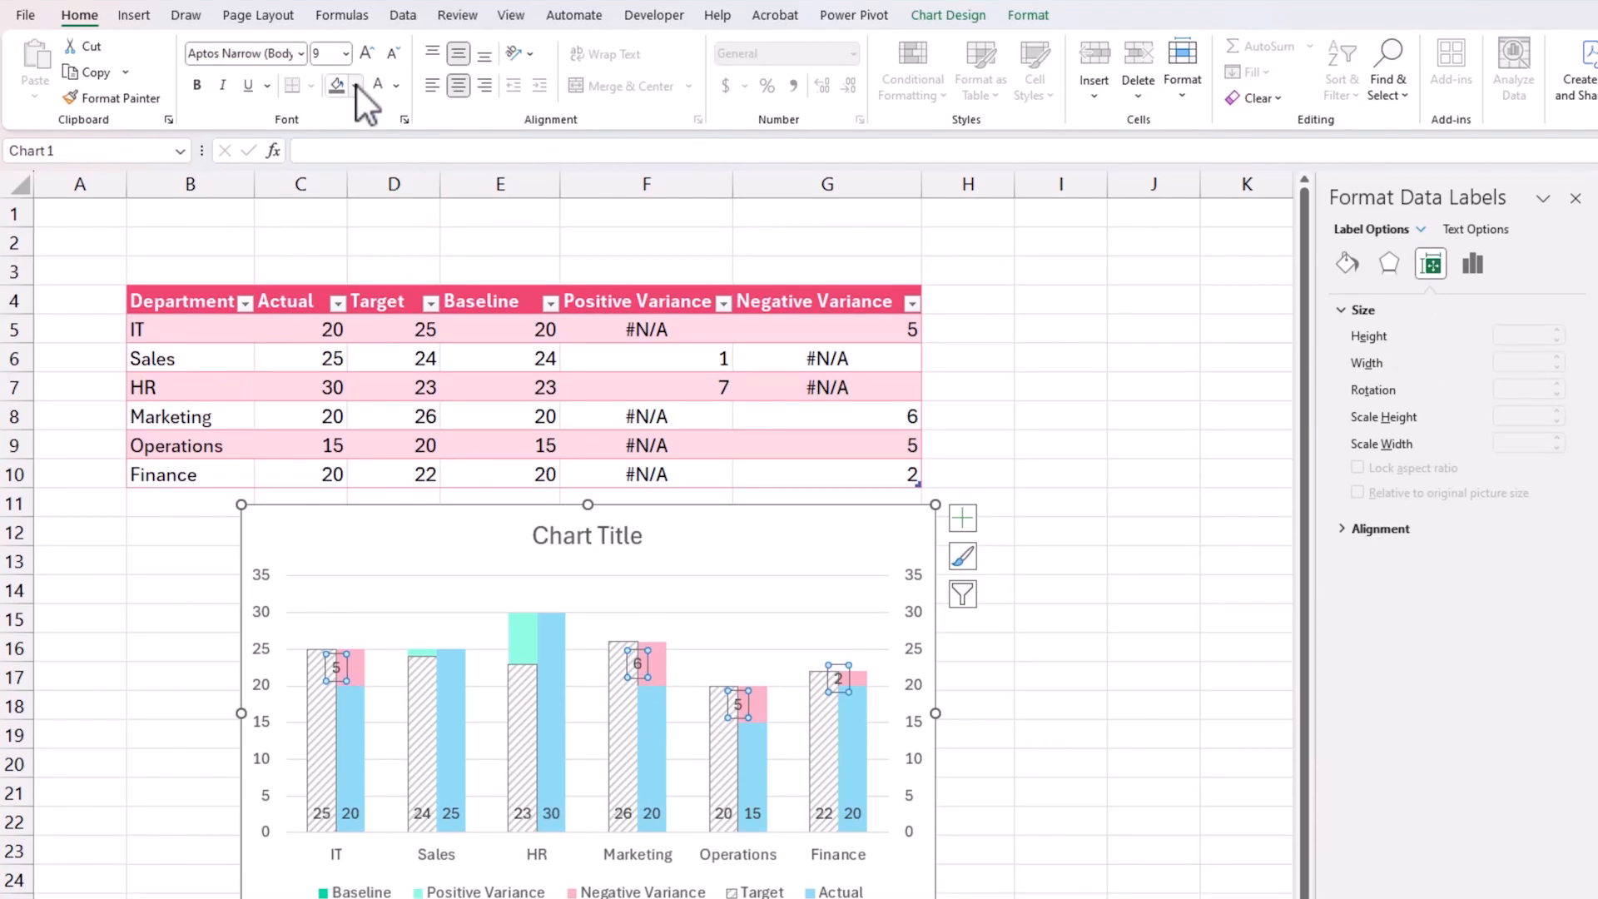
left_click(356, 86)
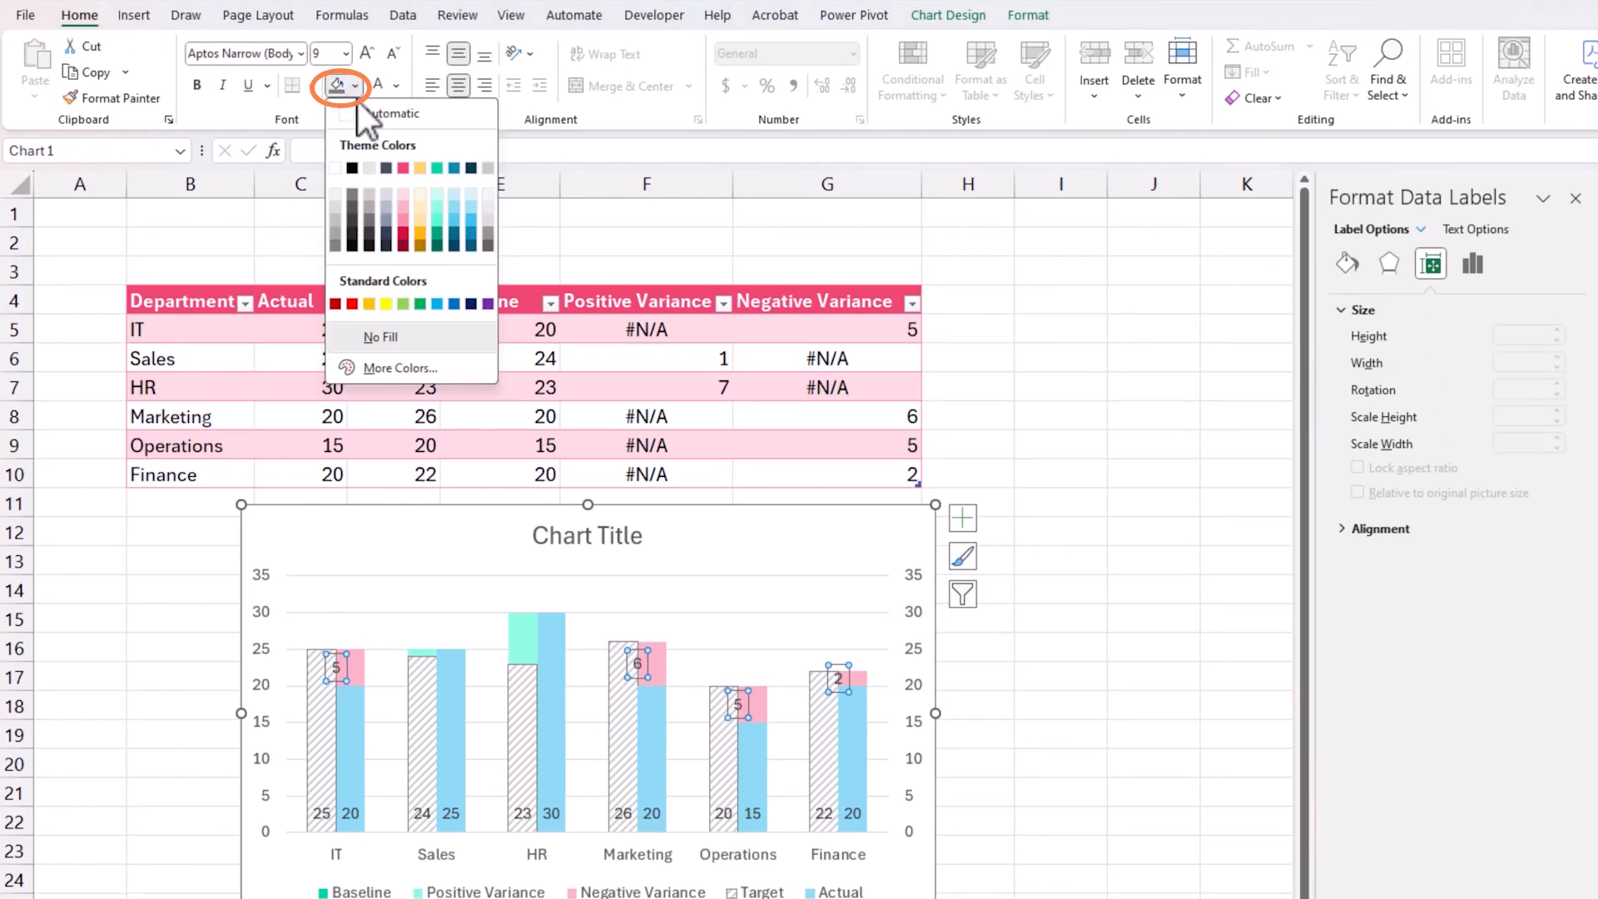
left_click(404, 170)
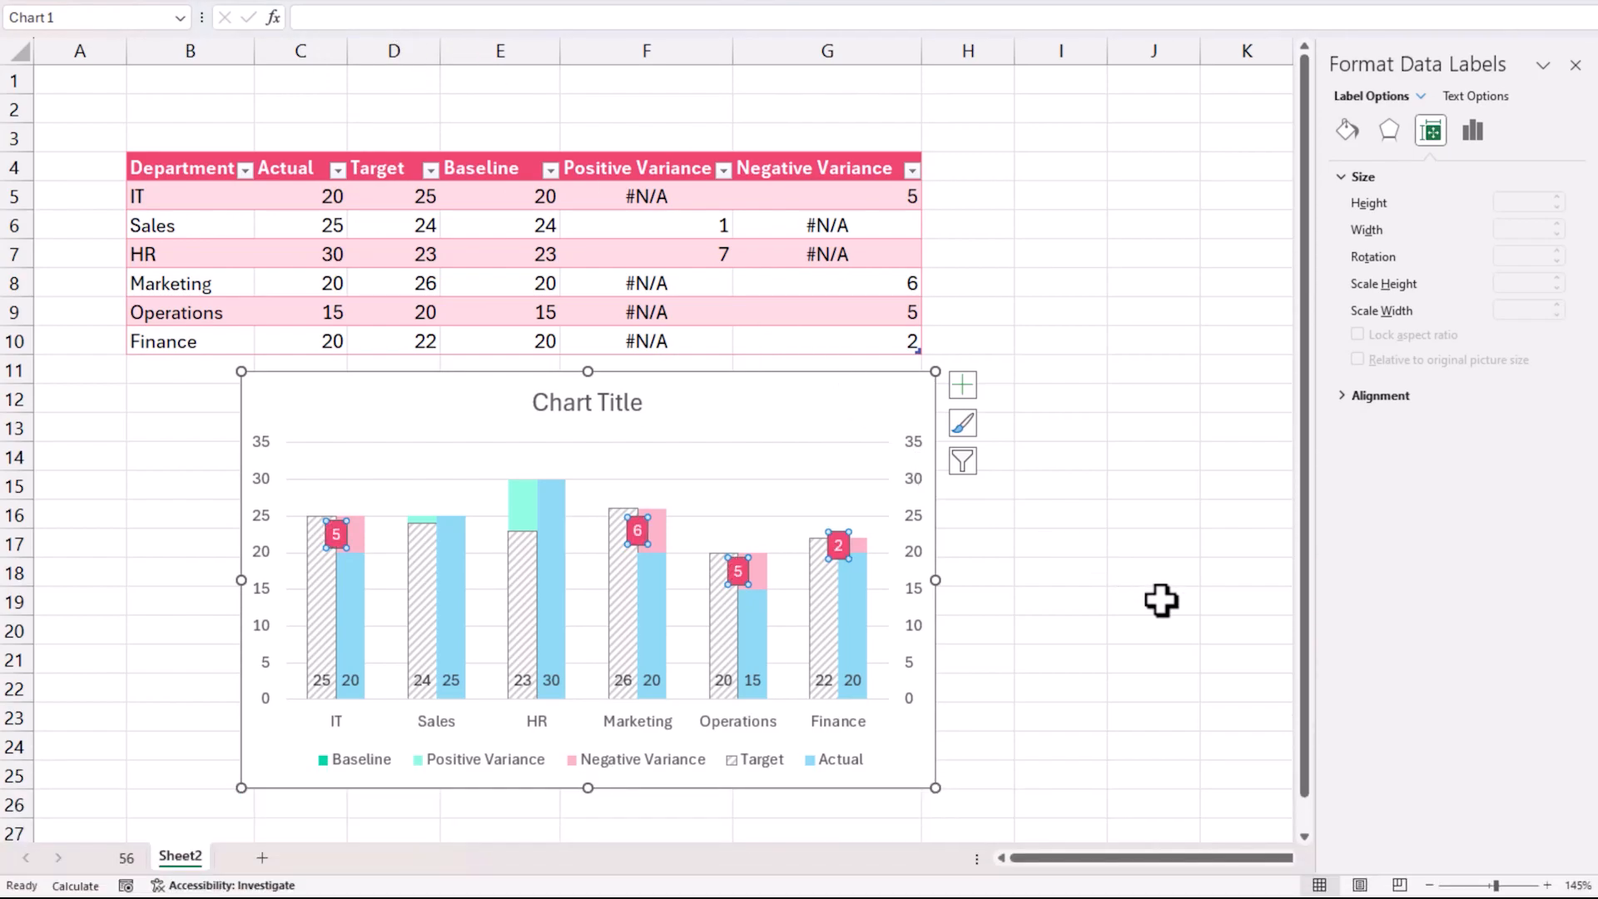
left_click(1161, 733)
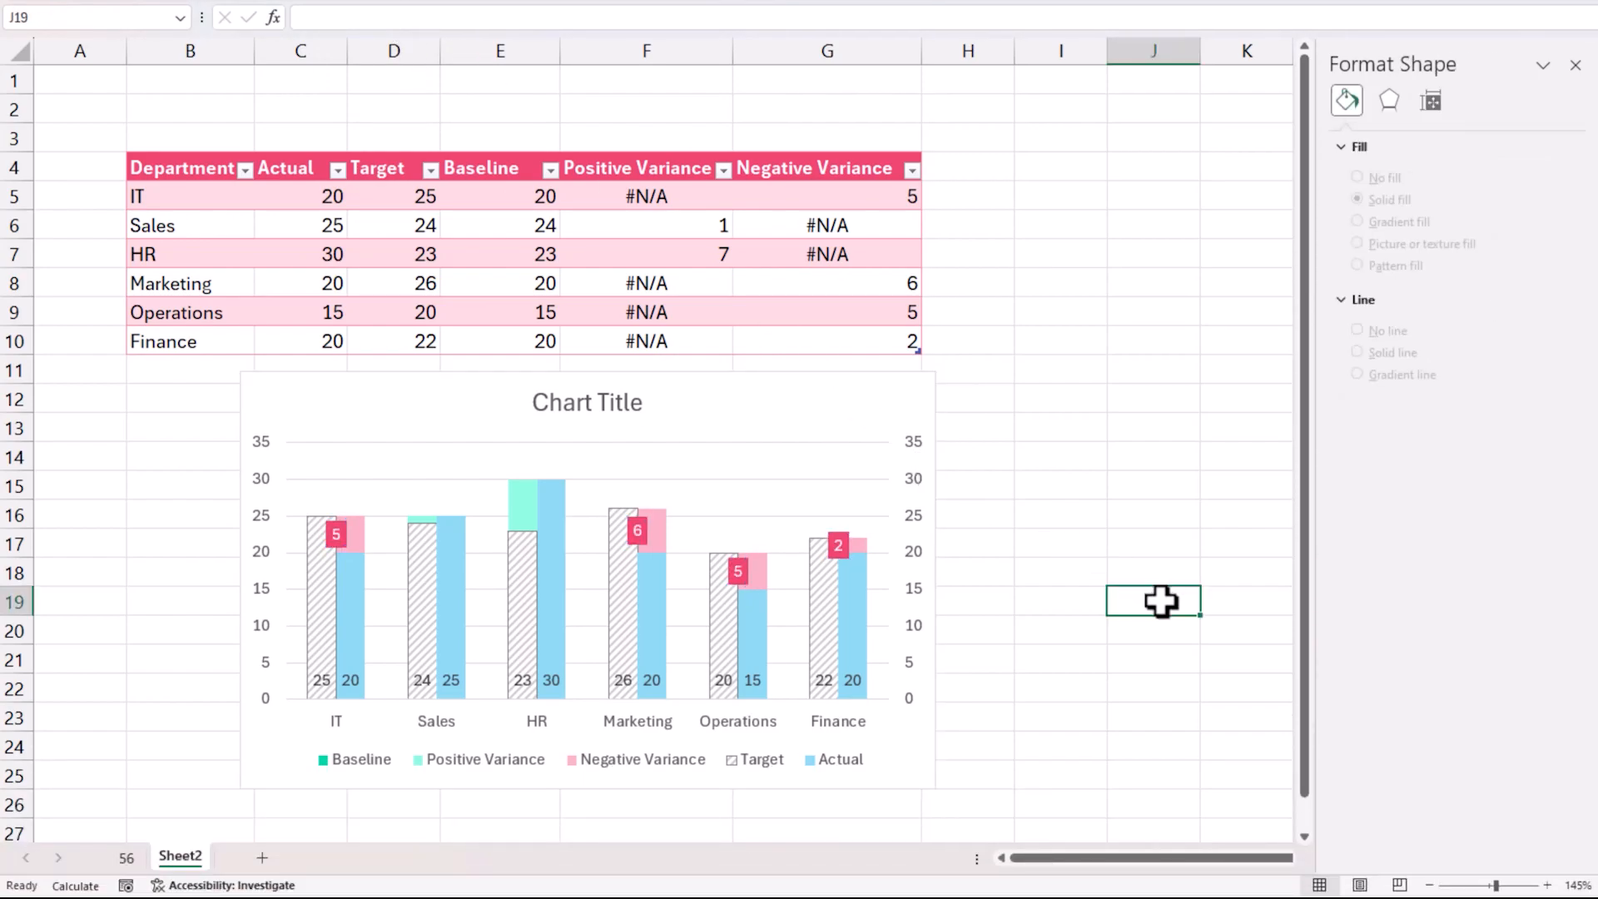
Add data labels to the Positive Variance series
left_click(529, 502)
right_click(528, 504)
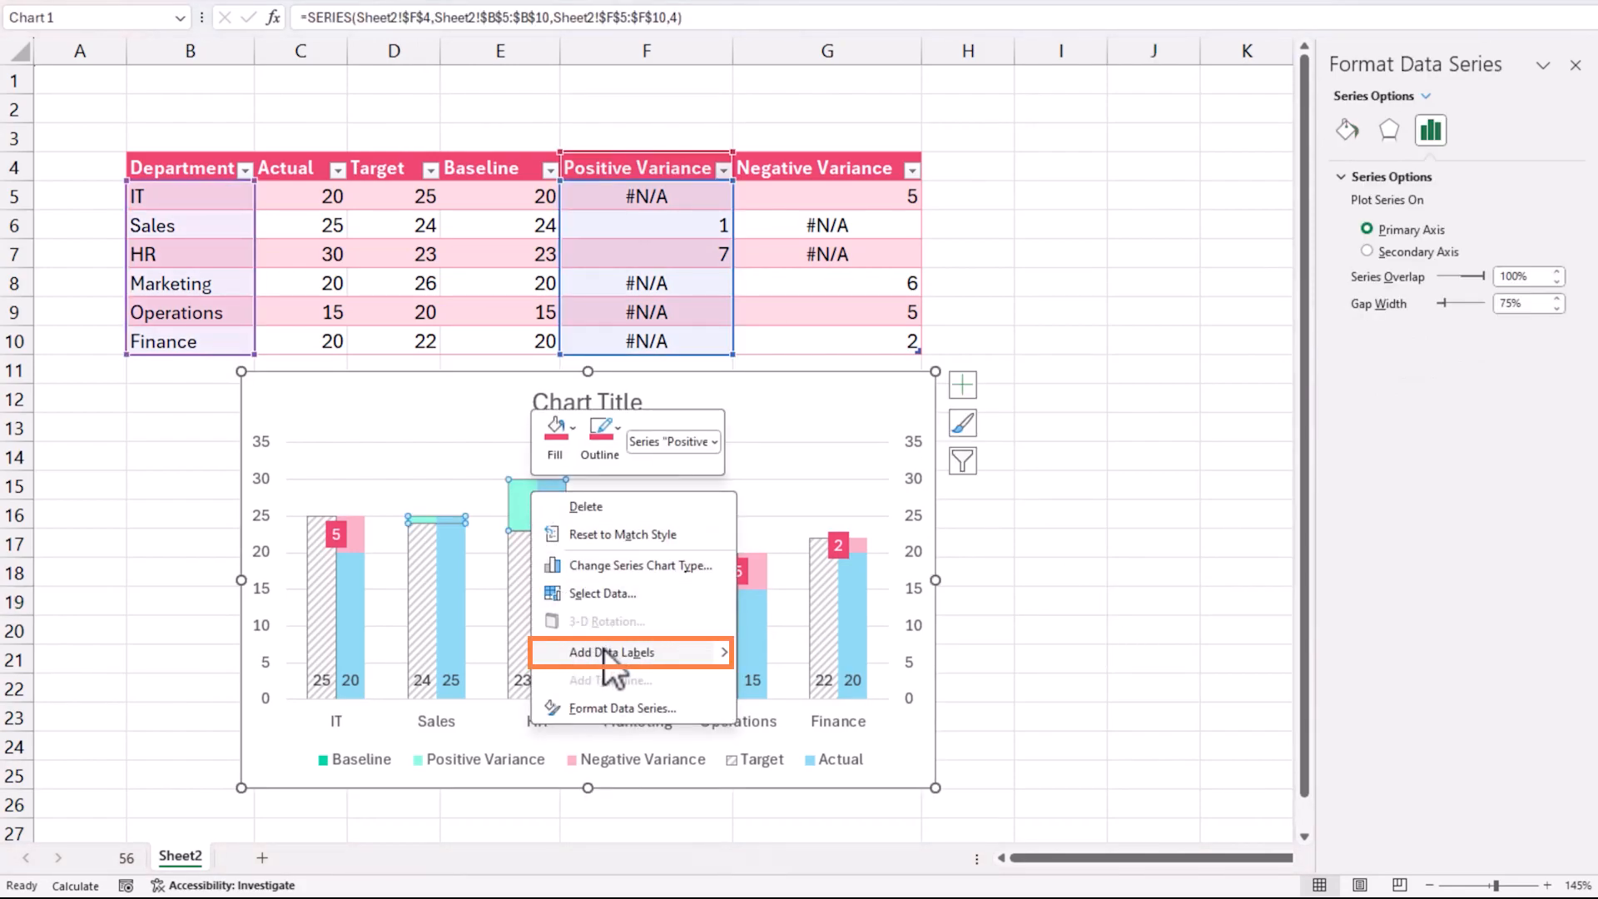
left_click(641, 652)
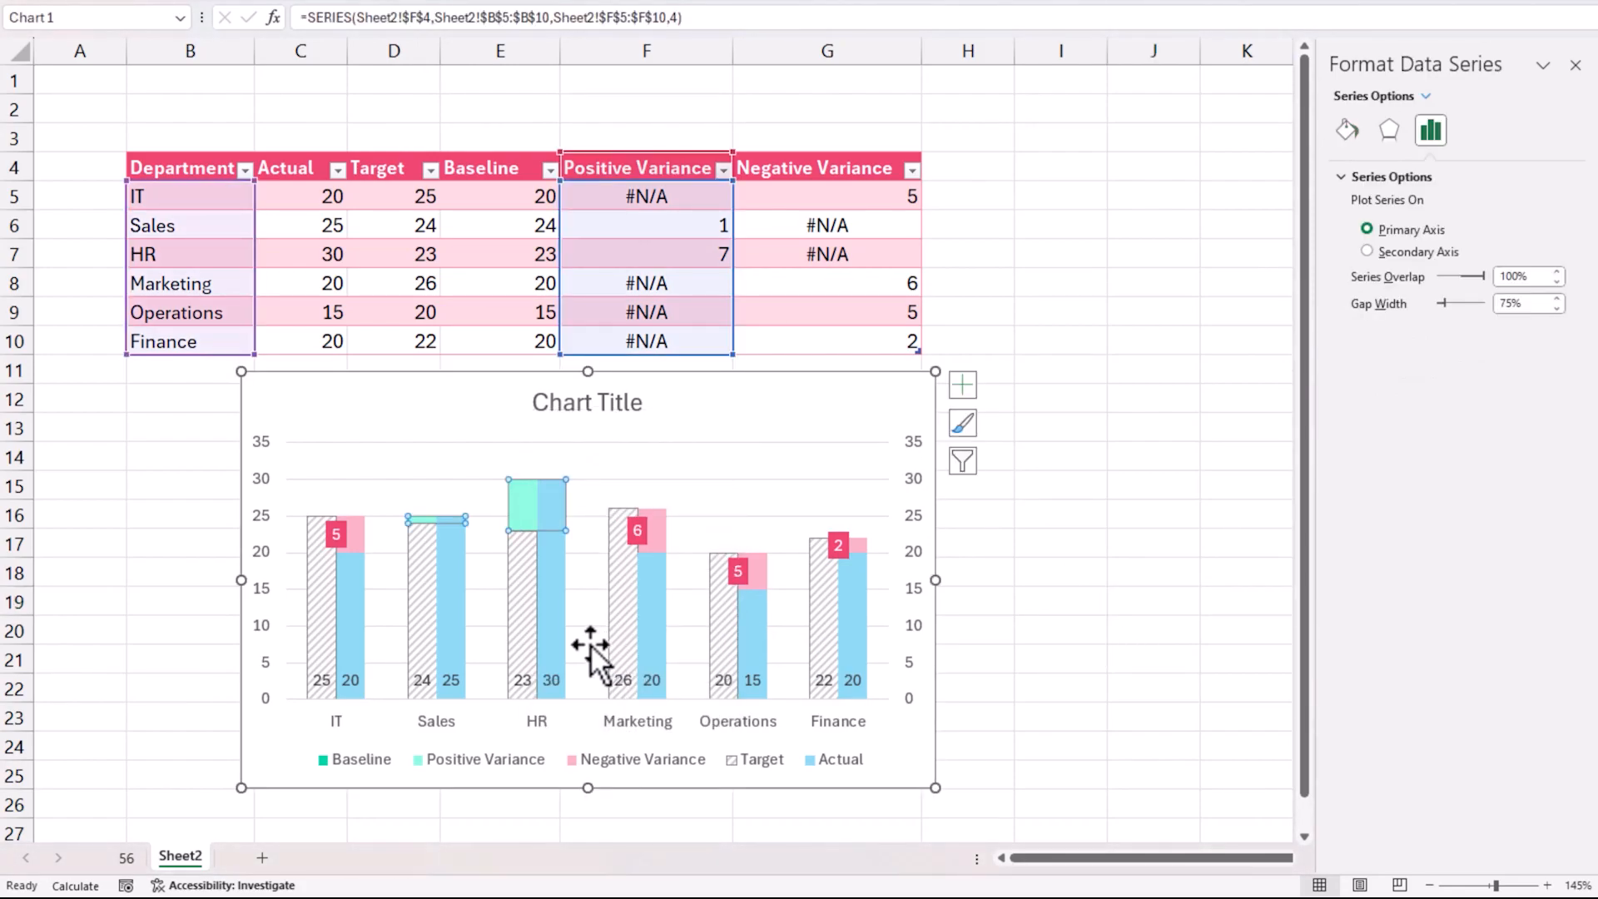
Fill the Positive Variance data labels with dark green and make their text white
left_click(539, 506)
left_click(356, 85)
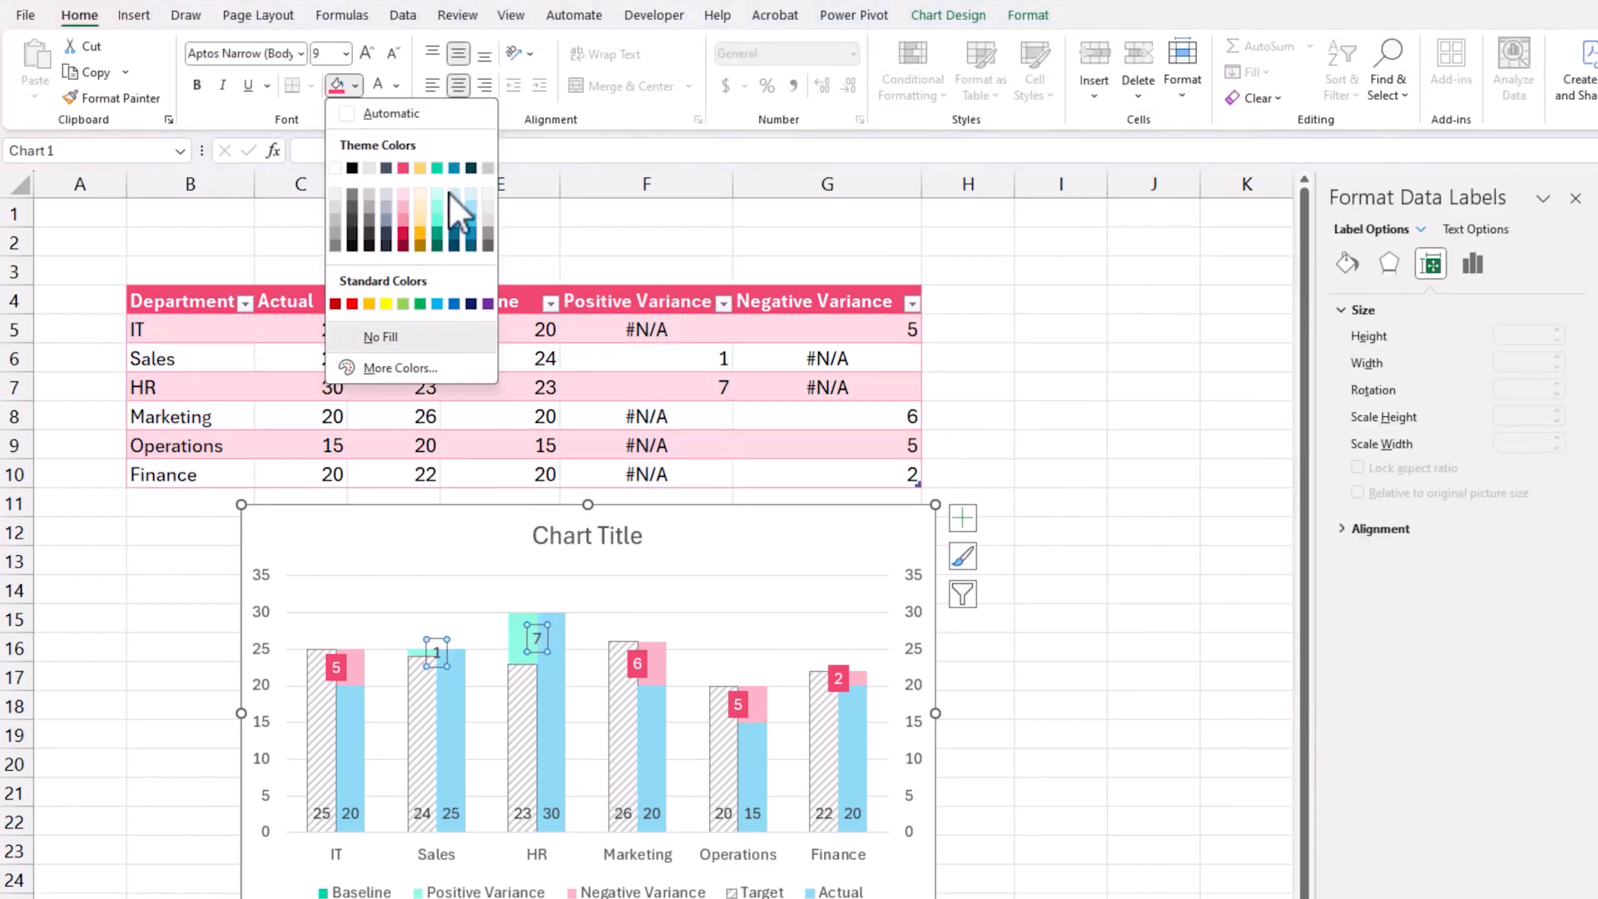
left_click(439, 233)
left_click(378, 85)
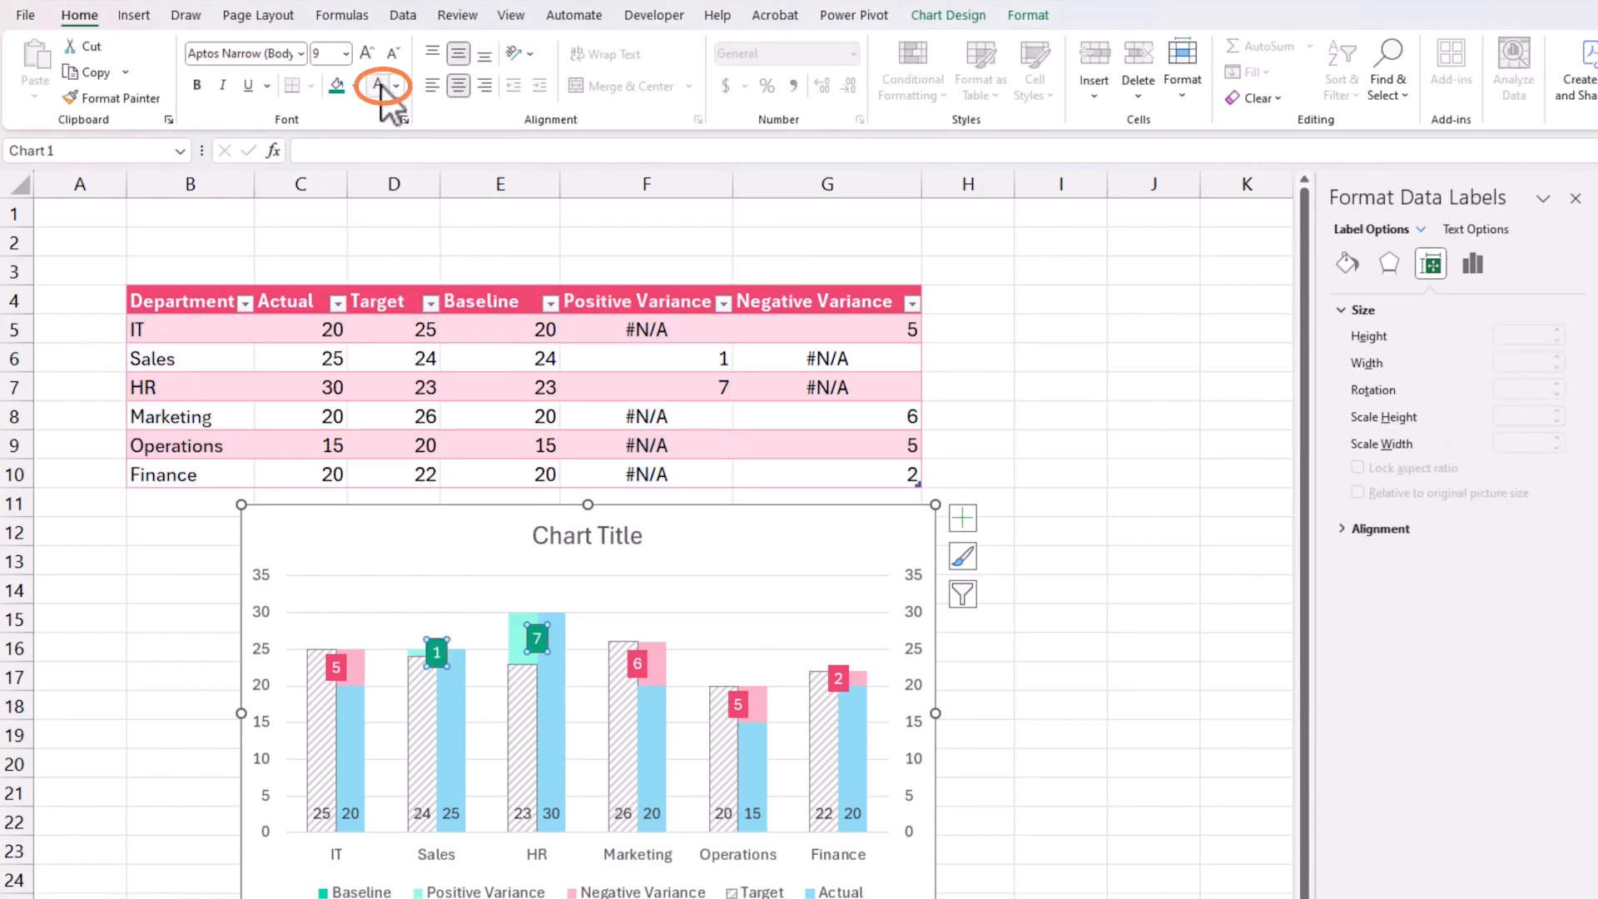
left_click(1164, 763)
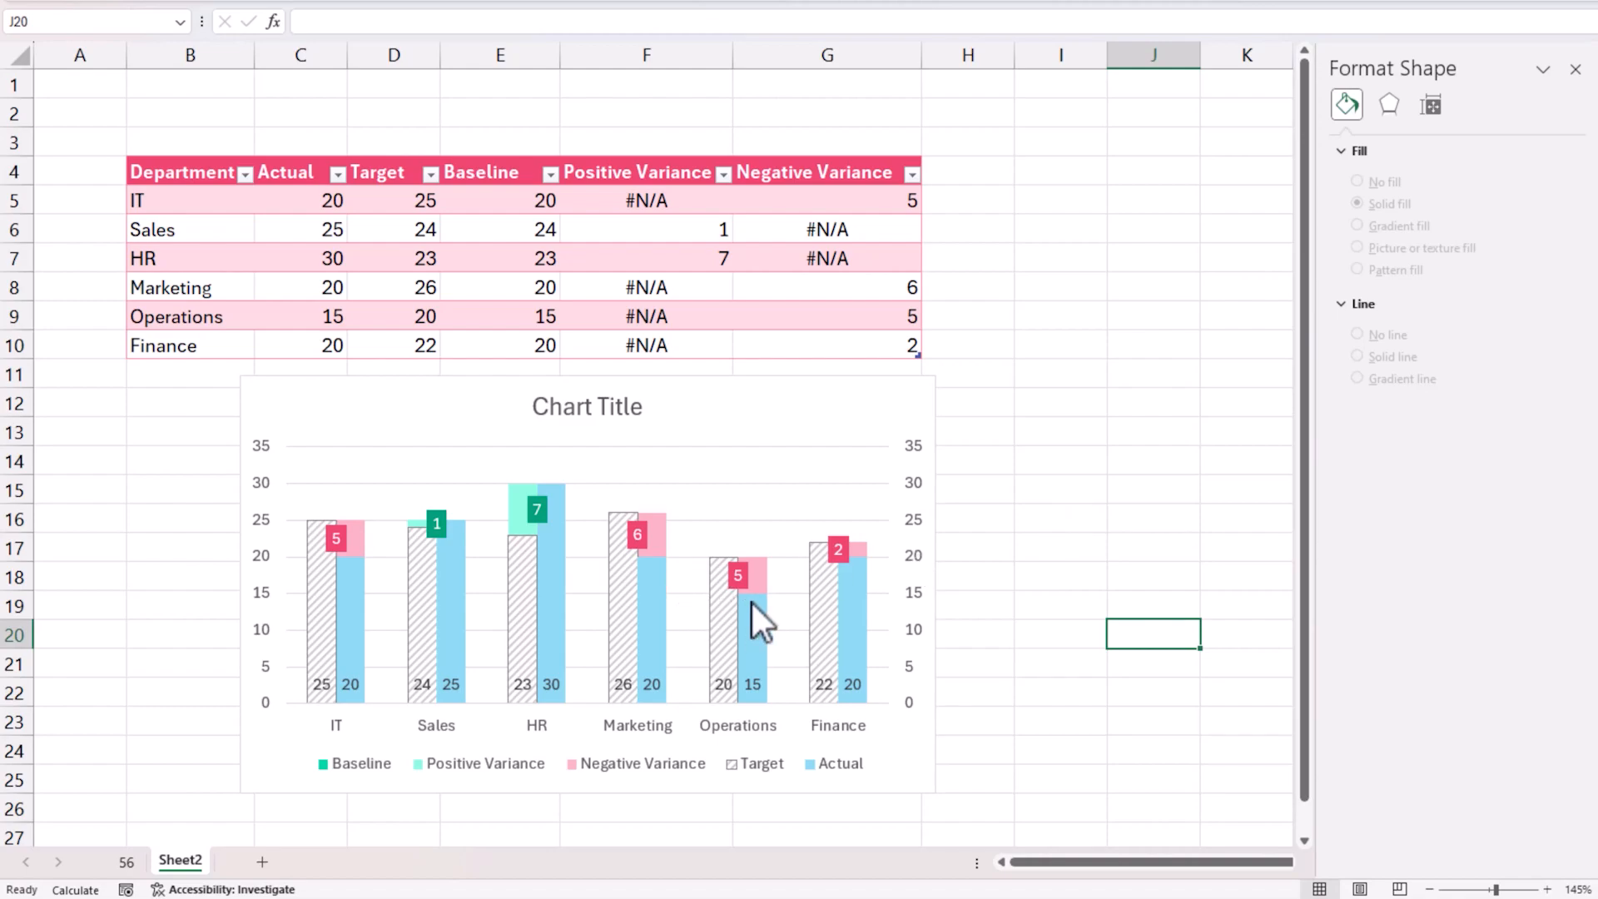
Remove the border line from the Target series columns
left_click(825, 601)
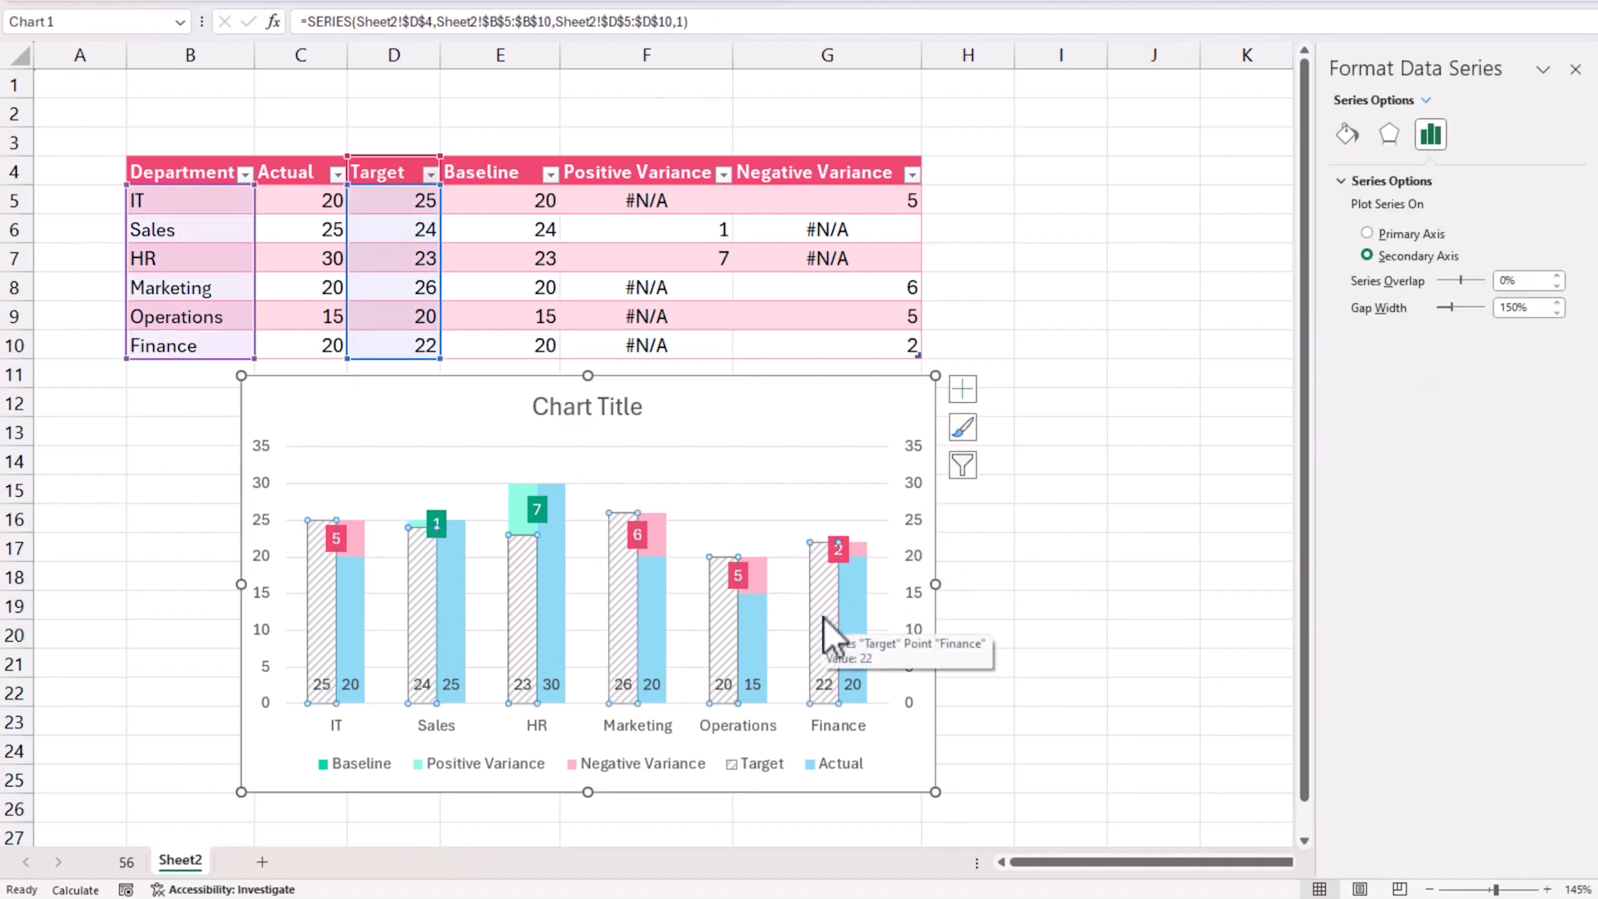
left_click(1347, 134)
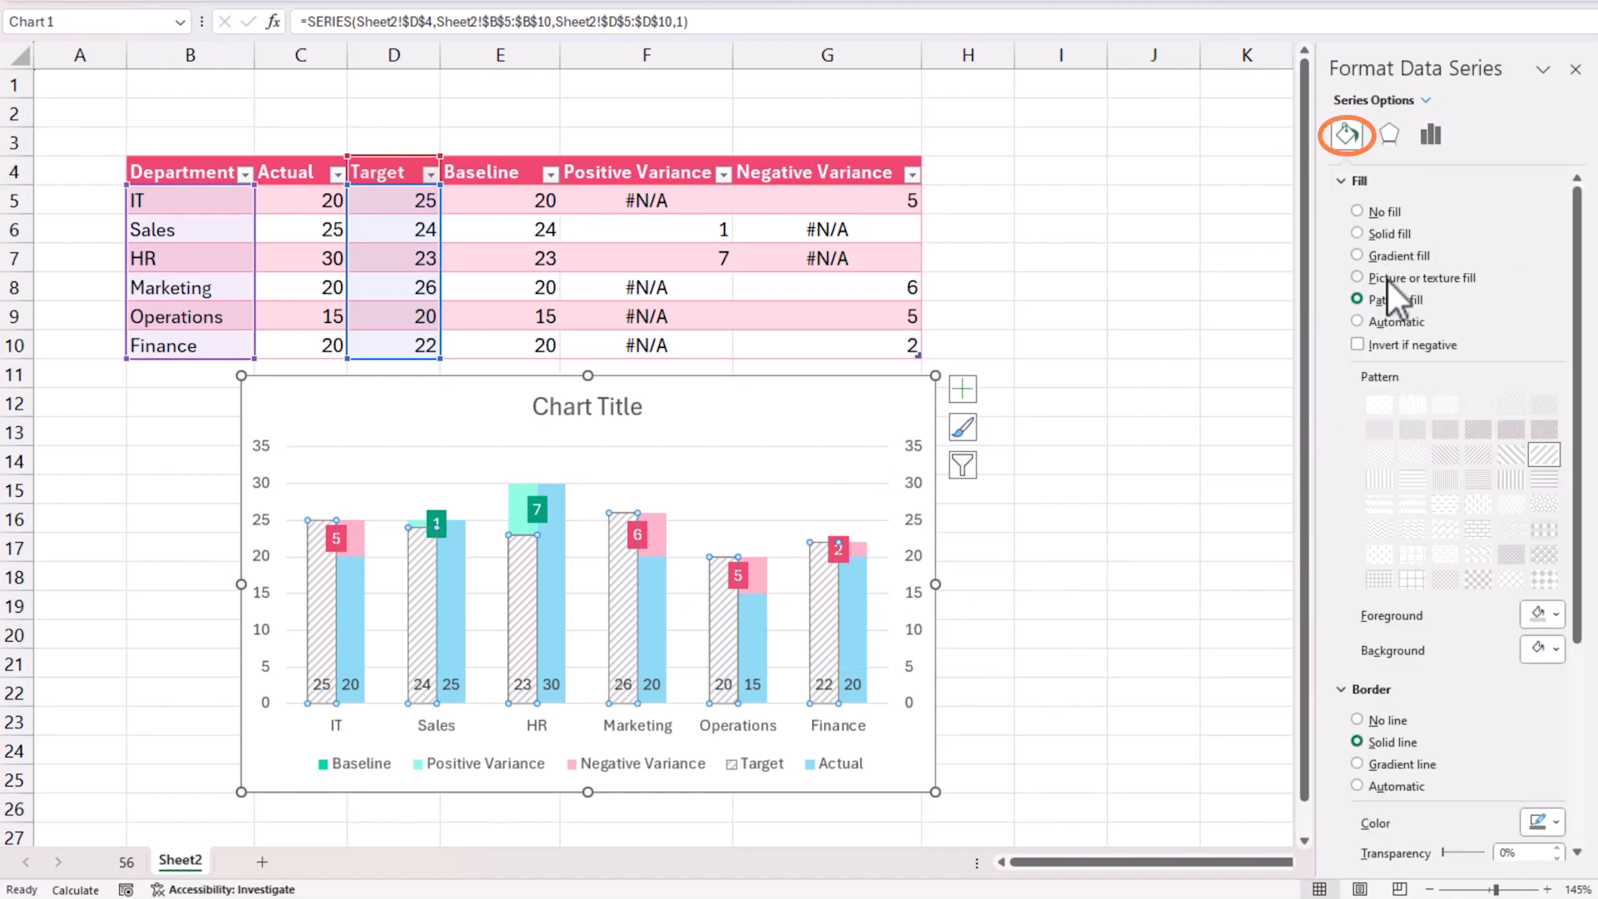
scroll(1373, 516, "down", 3)
scroll(1363, 358, "up", 3)
left_click(1342, 179)
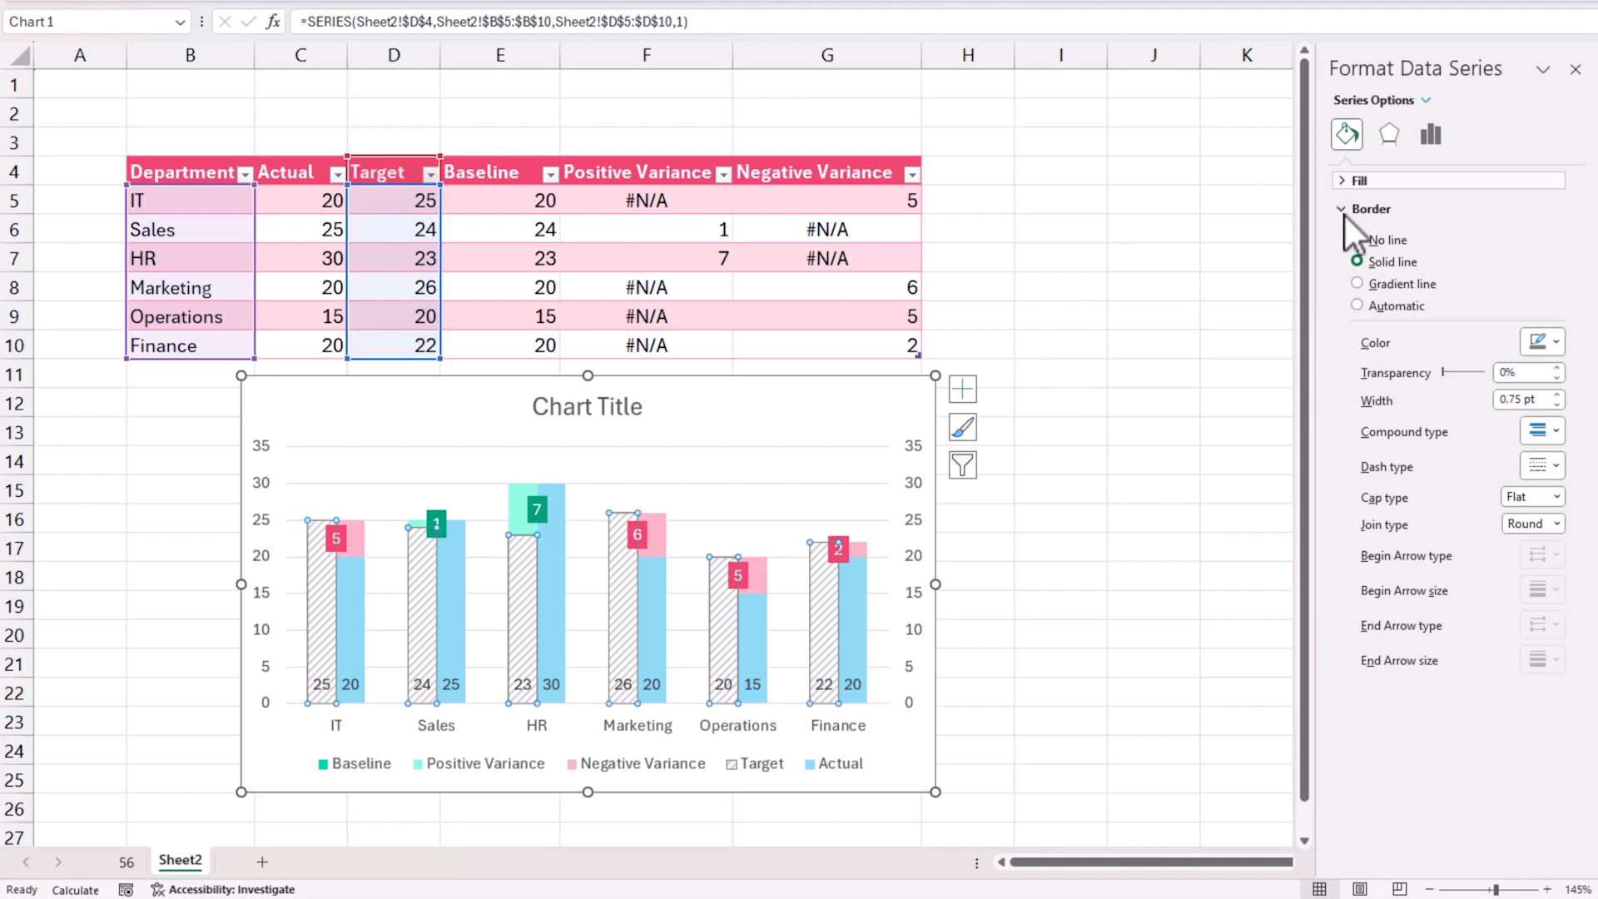
left_click(1366, 243)
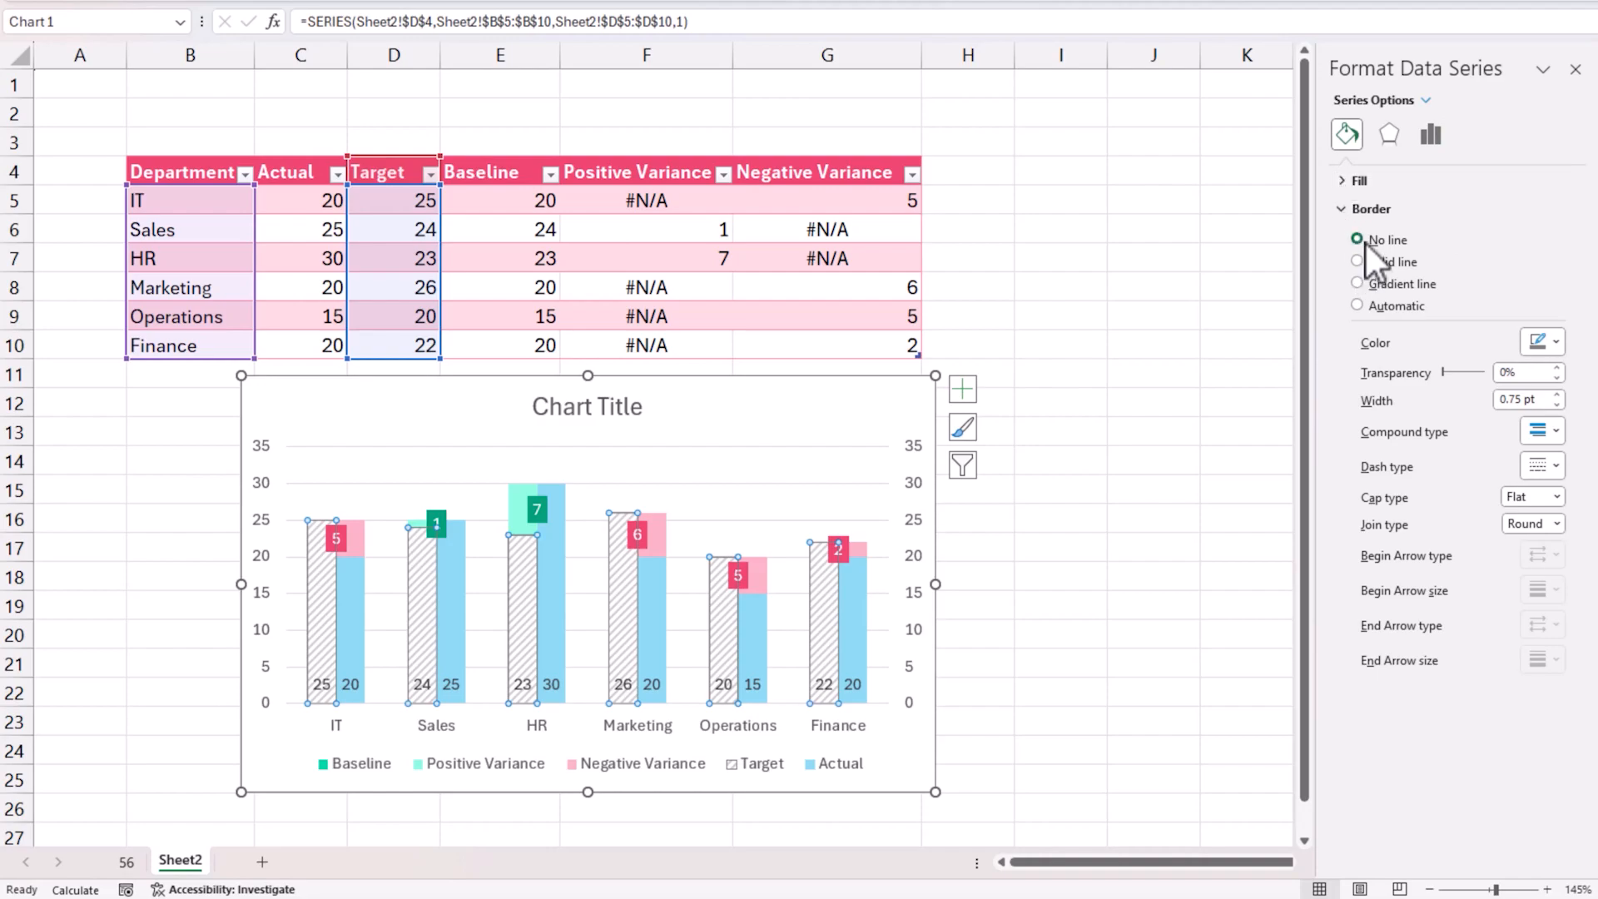
left_click(1288, 642)
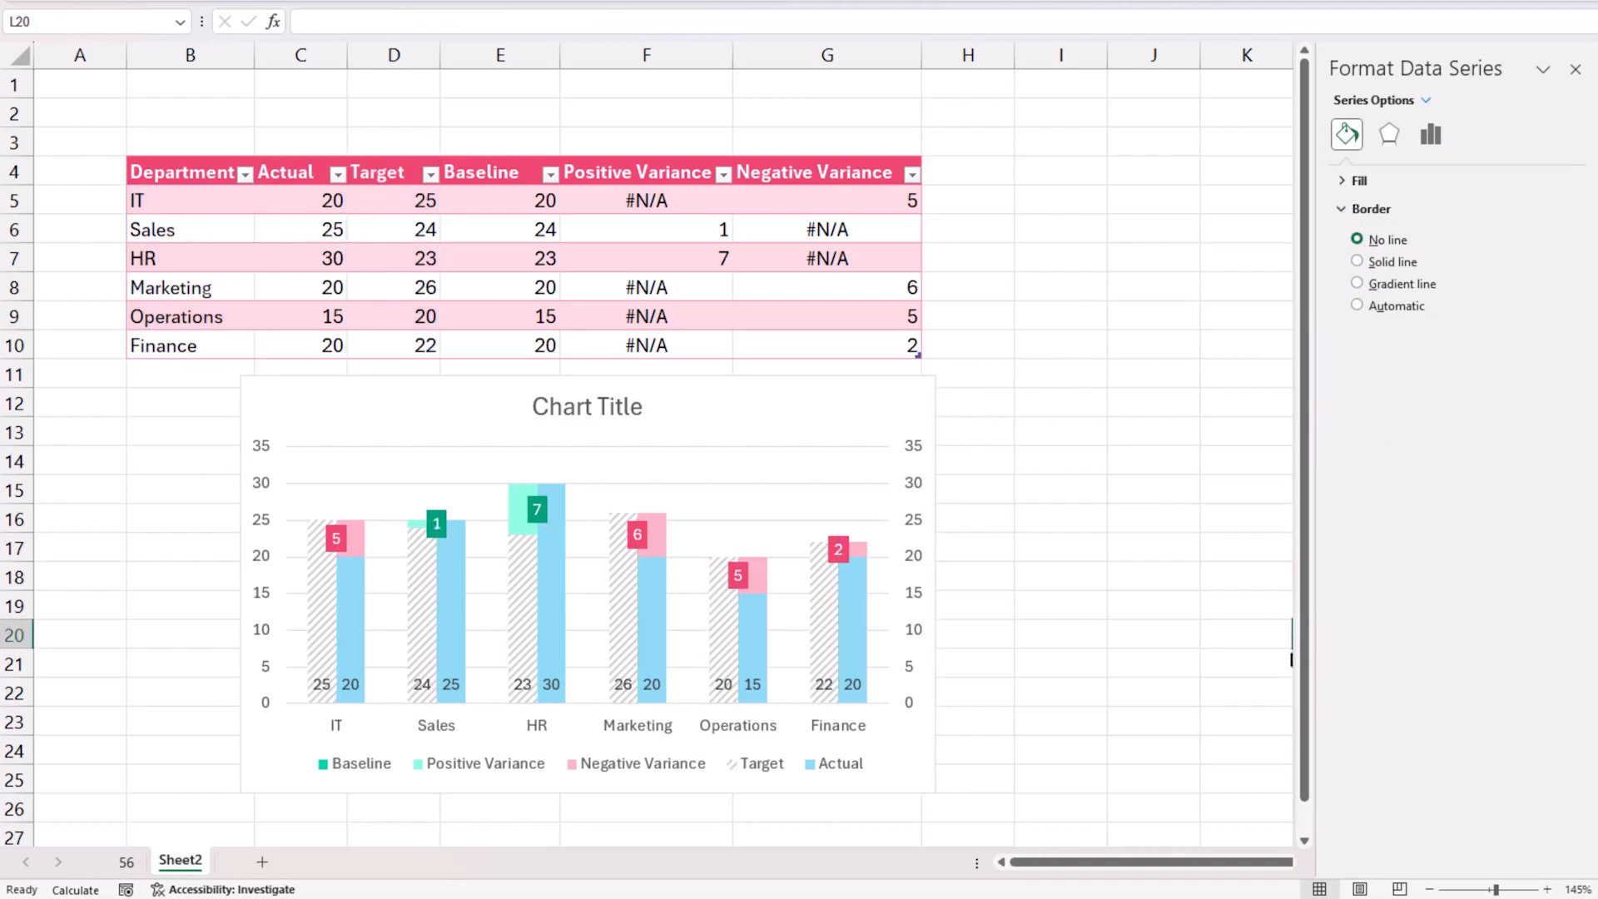
Set the background colour of the Target series' pattern fill to light grey
left_click(730, 622)
left_click(1358, 146)
left_click(1373, 181)
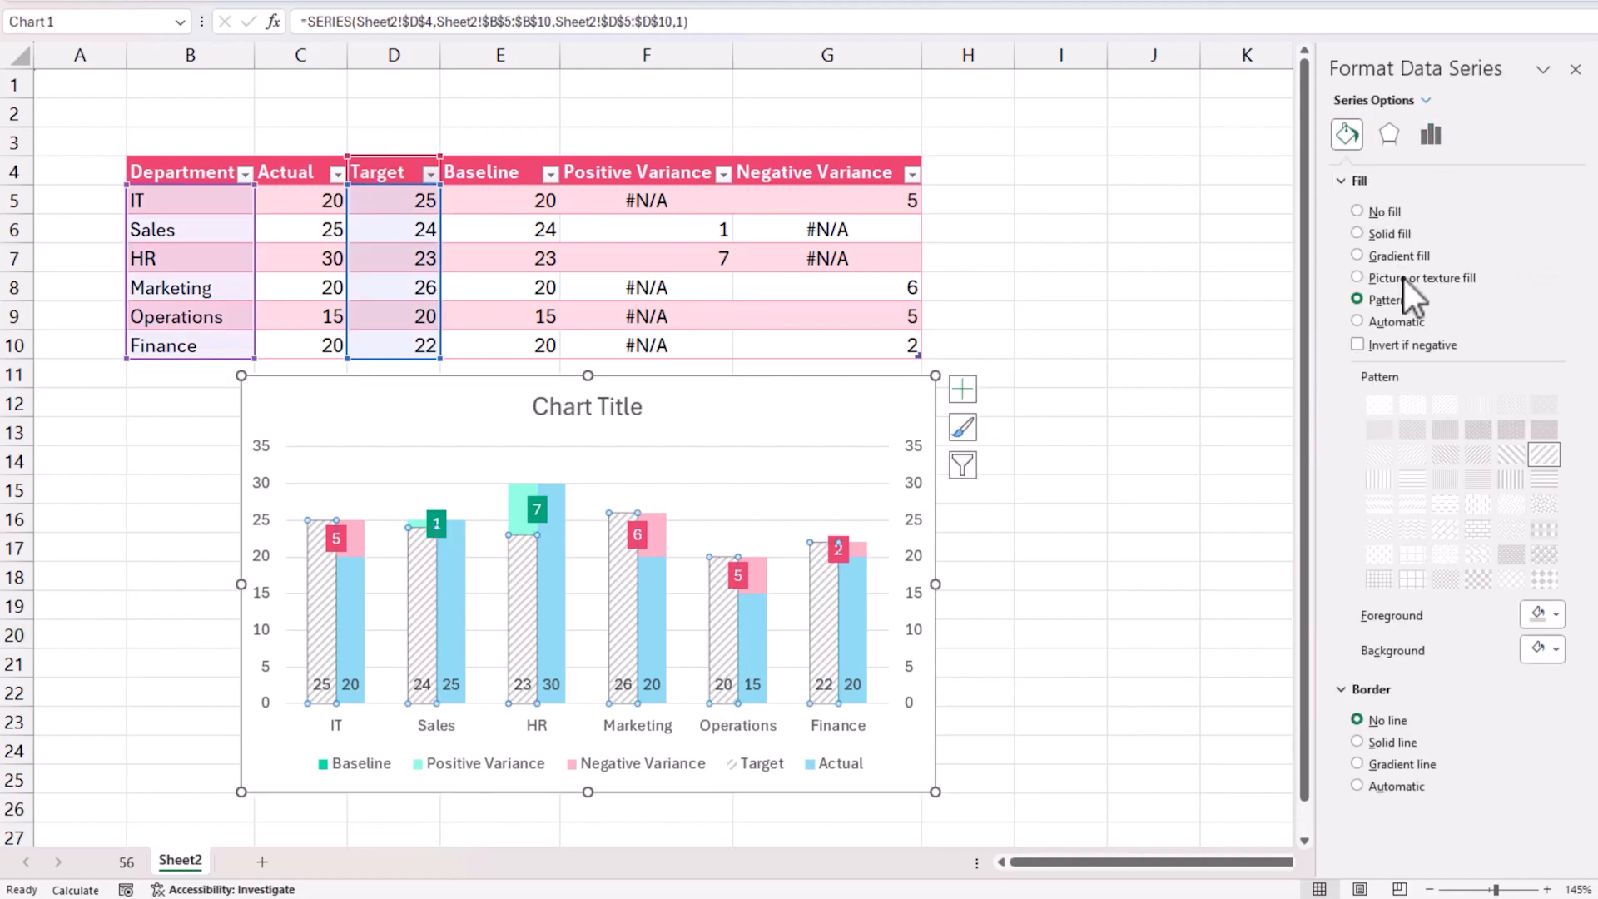
left_click(1555, 650)
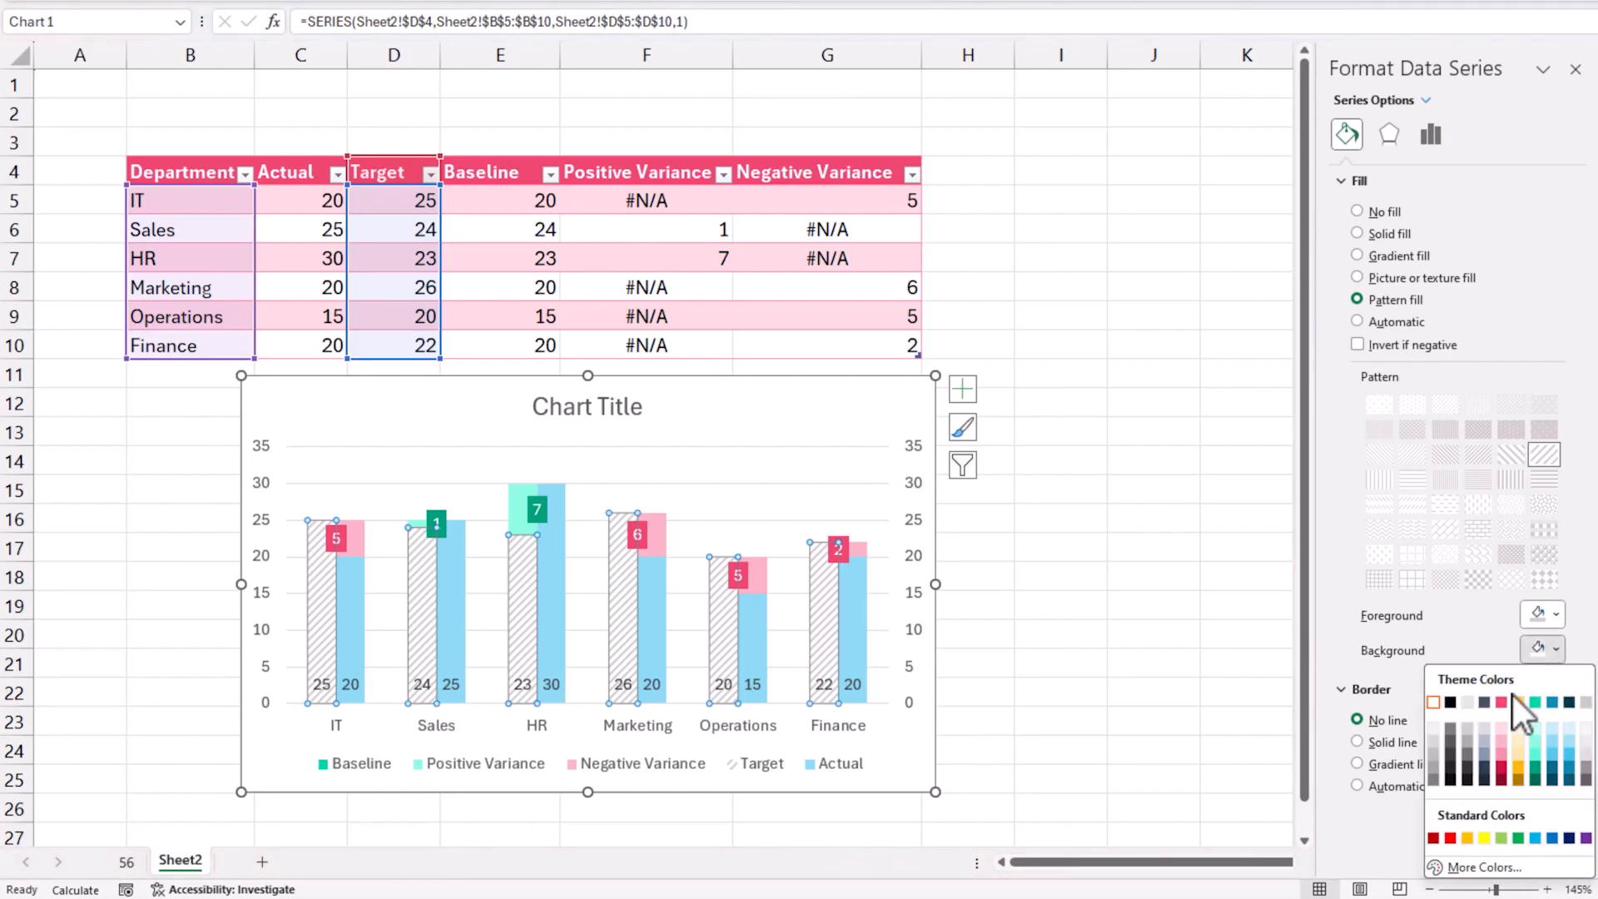
left_click(1434, 729)
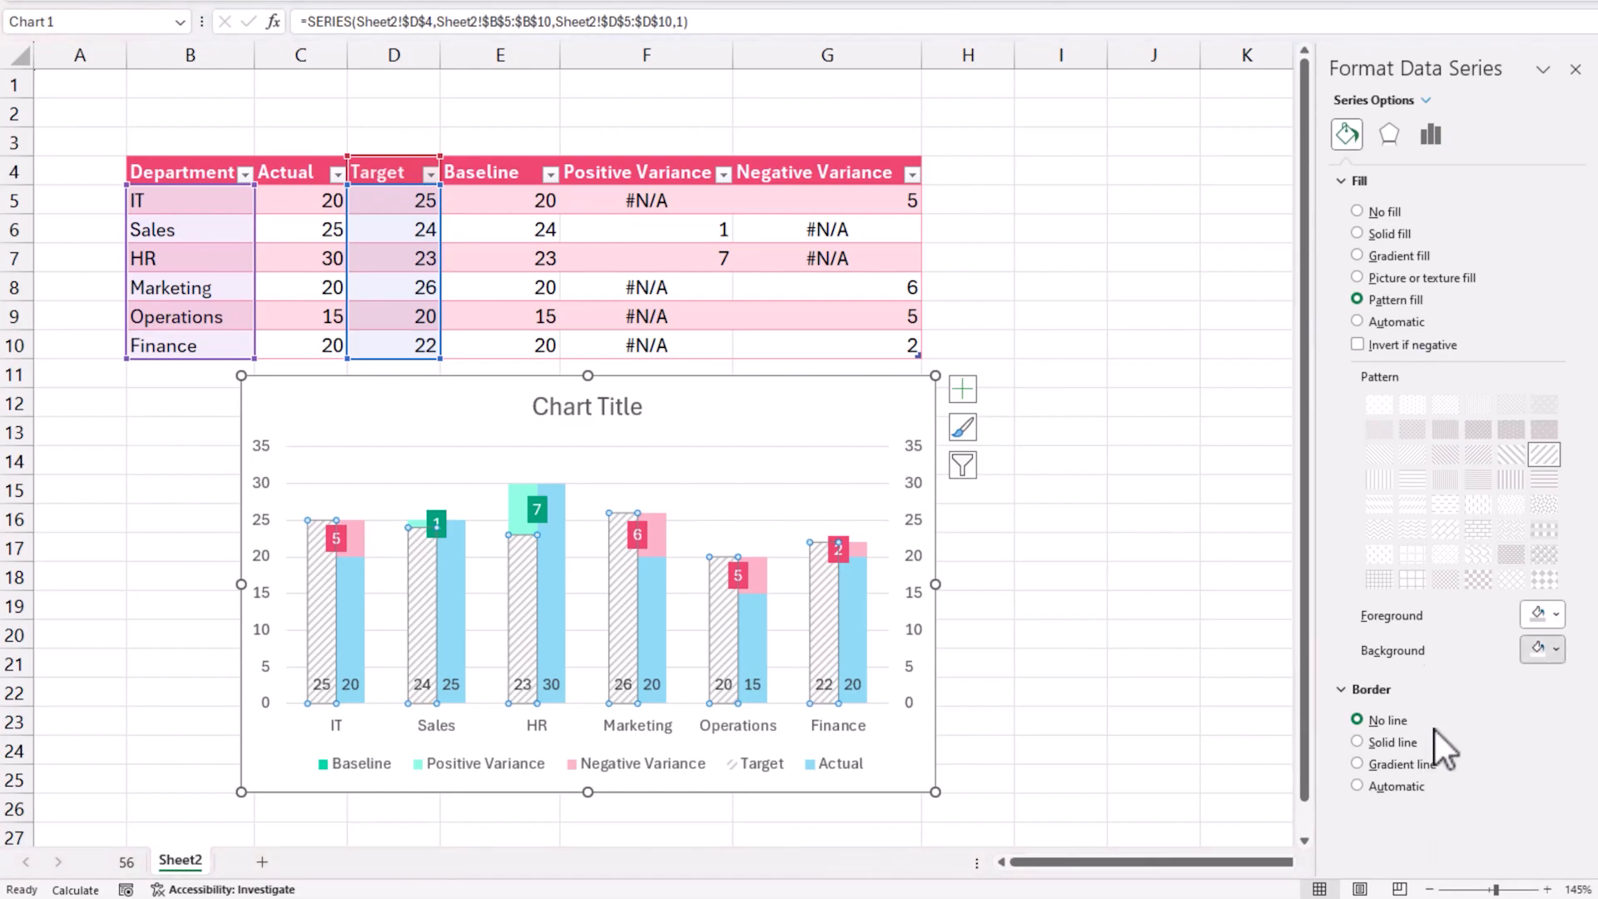
Set the foreground colour of the Target series' pattern fill to a grey slightly darker than its background
left_click(1553, 614)
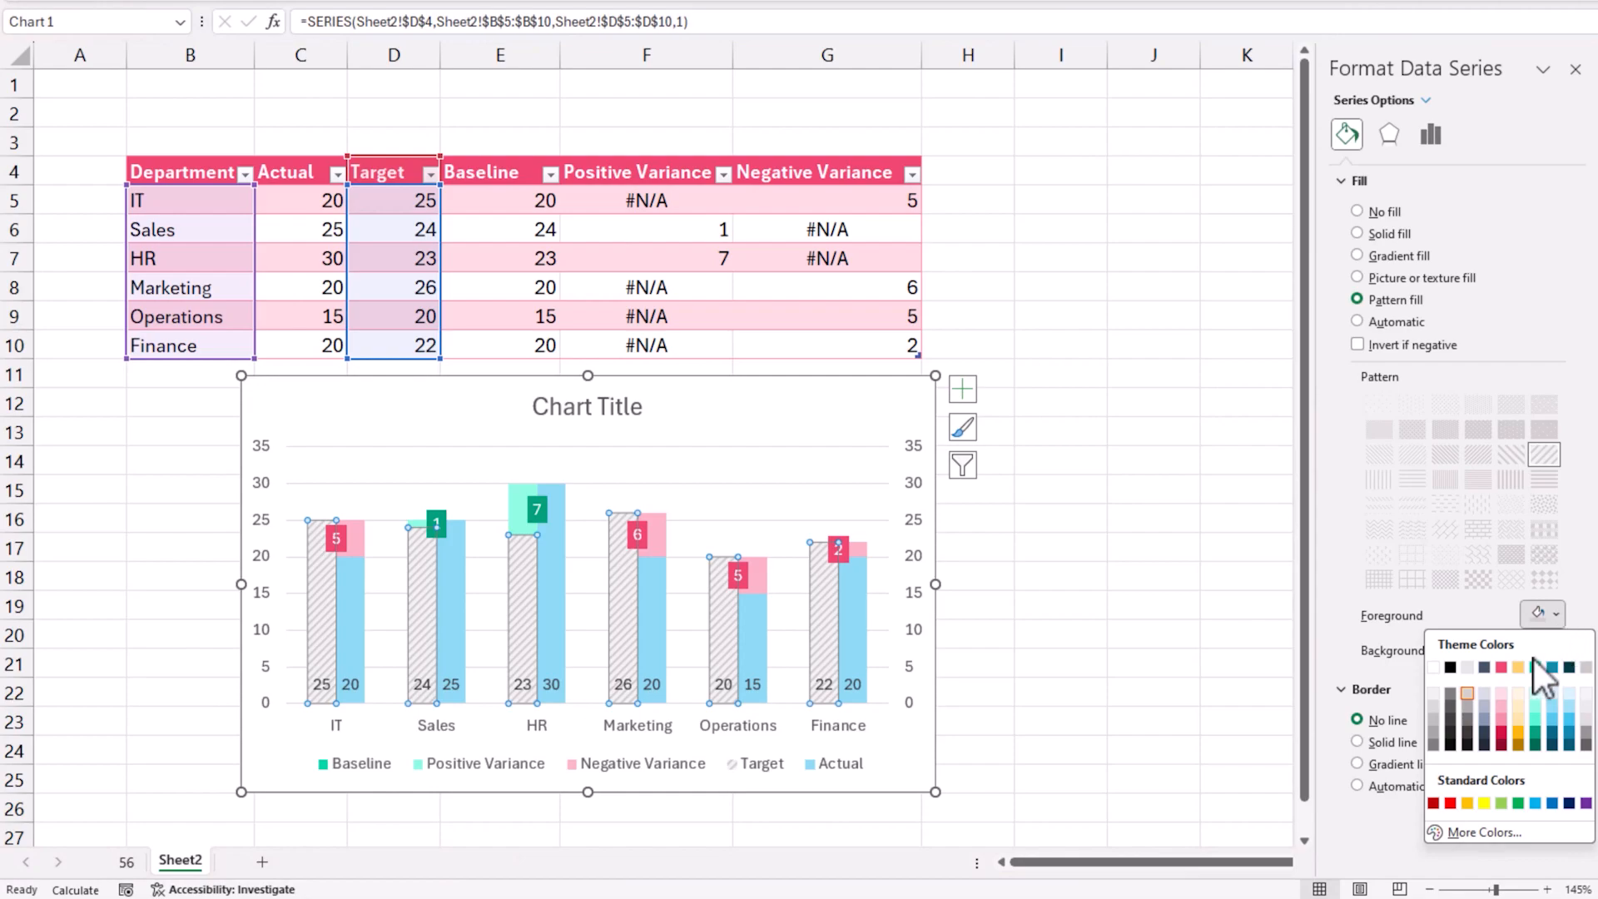
left_click(1436, 695)
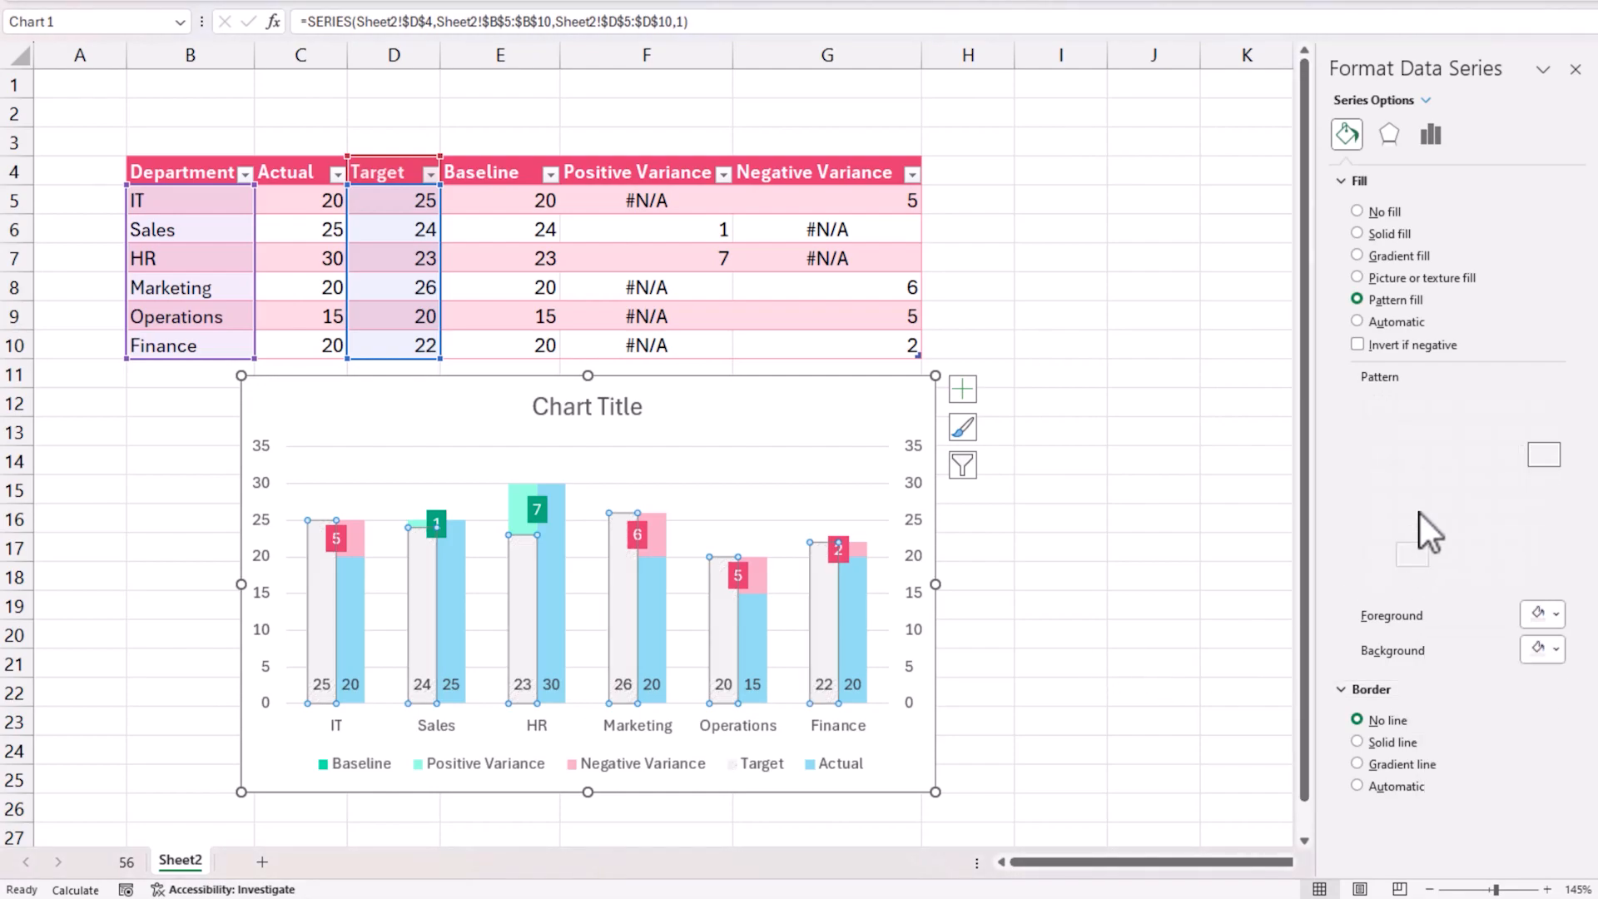
left_click(1553, 615)
left_click(1431, 704)
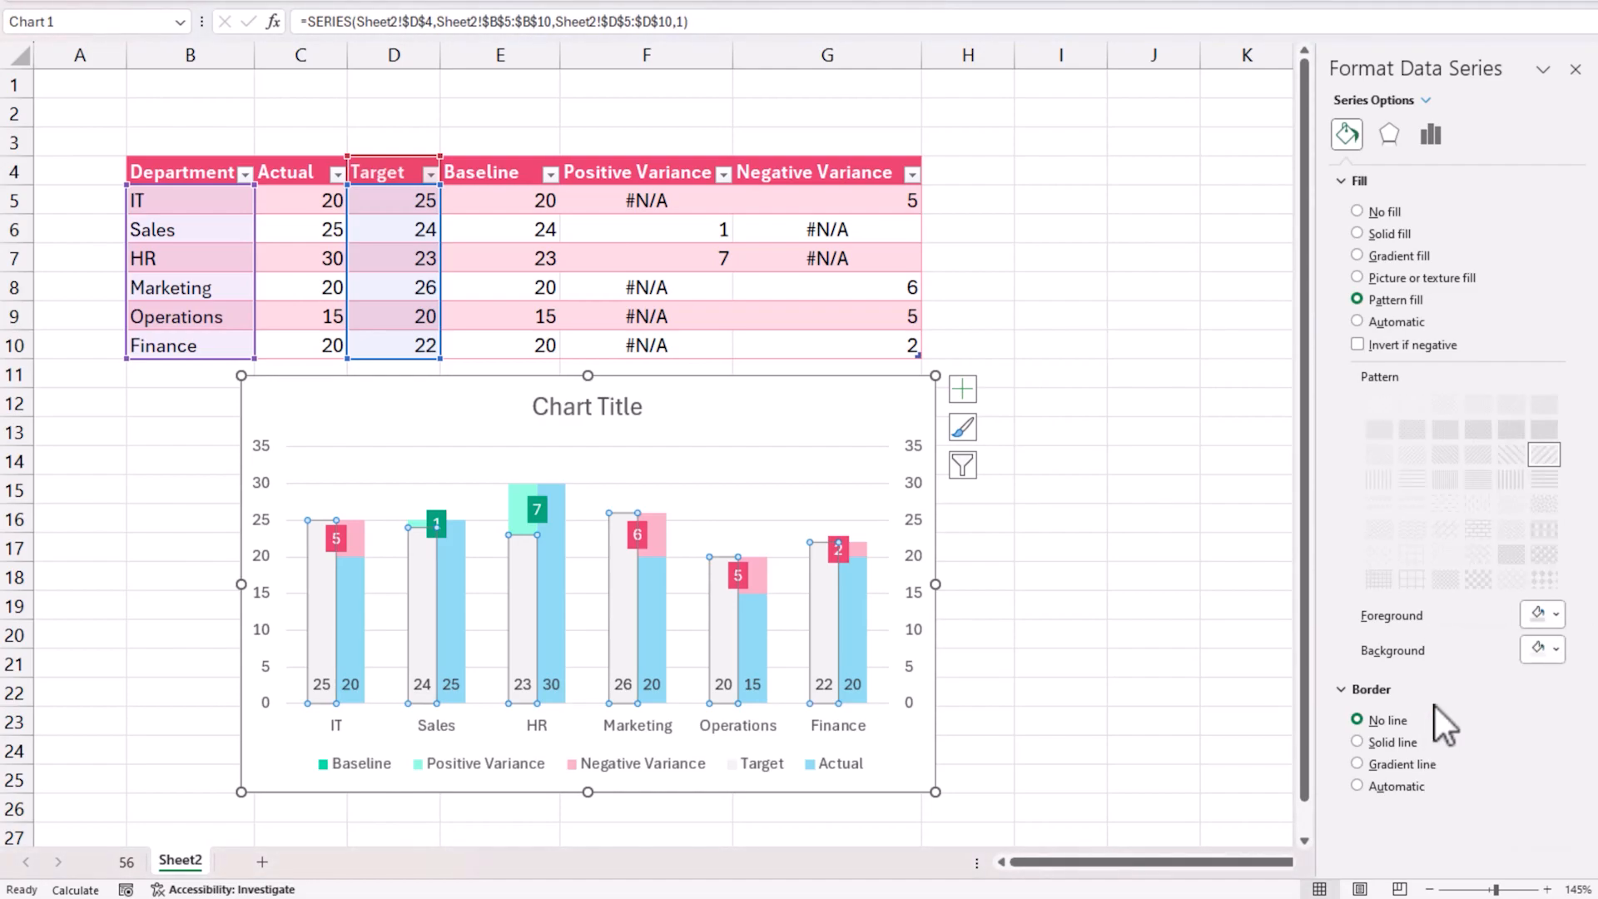
left_click(1286, 642)
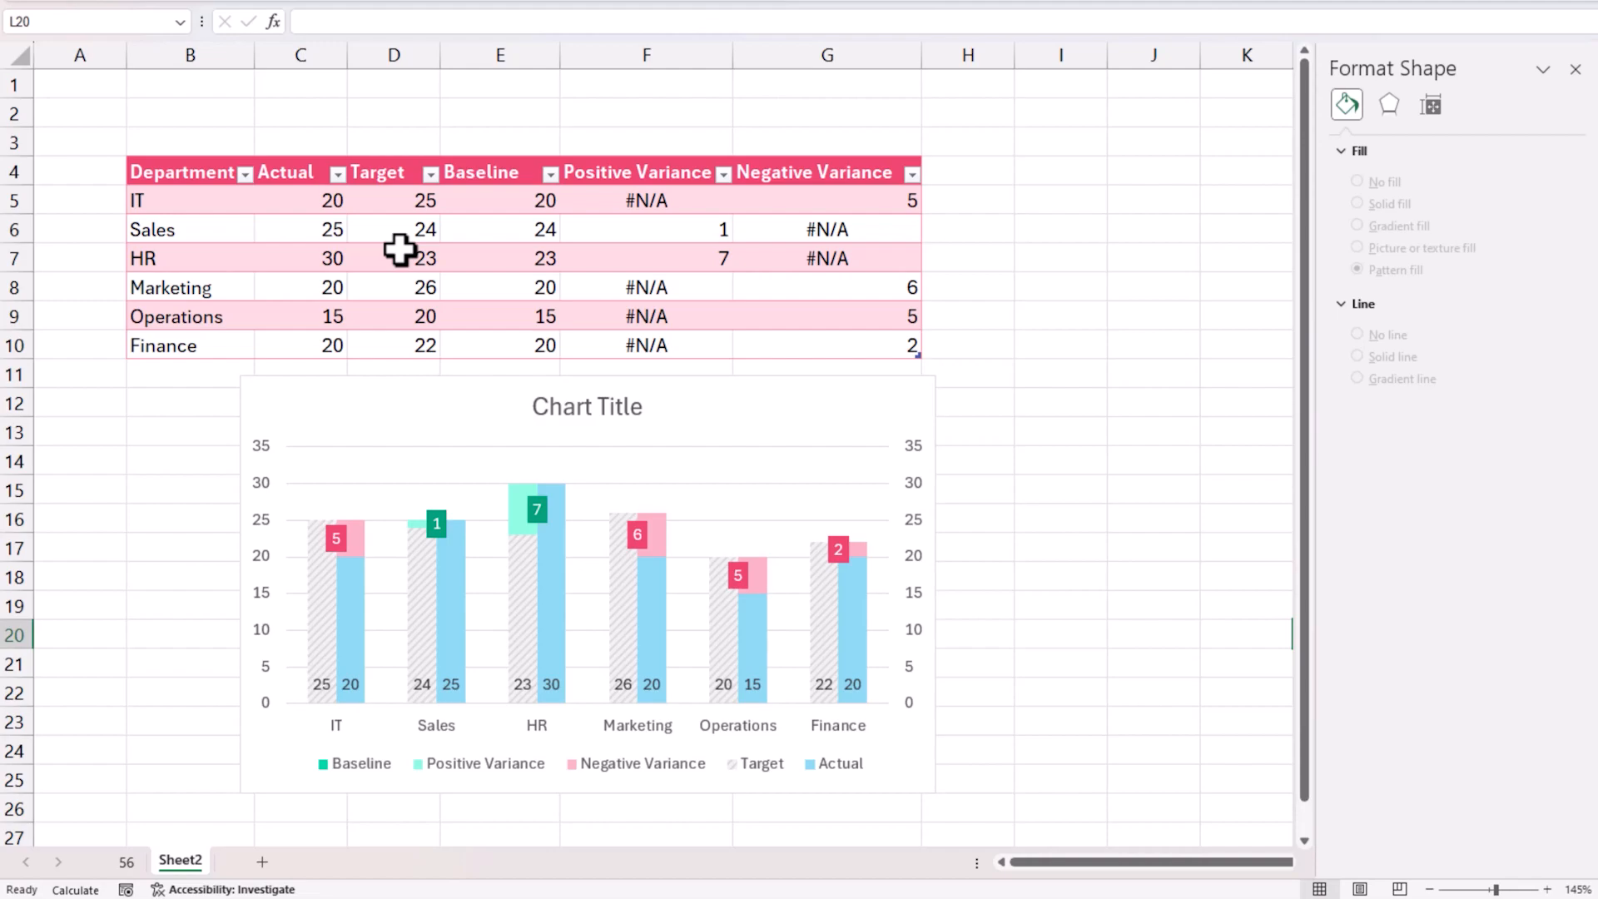
Move the chart legend to the top position, above the plot area
left_click(657, 771)
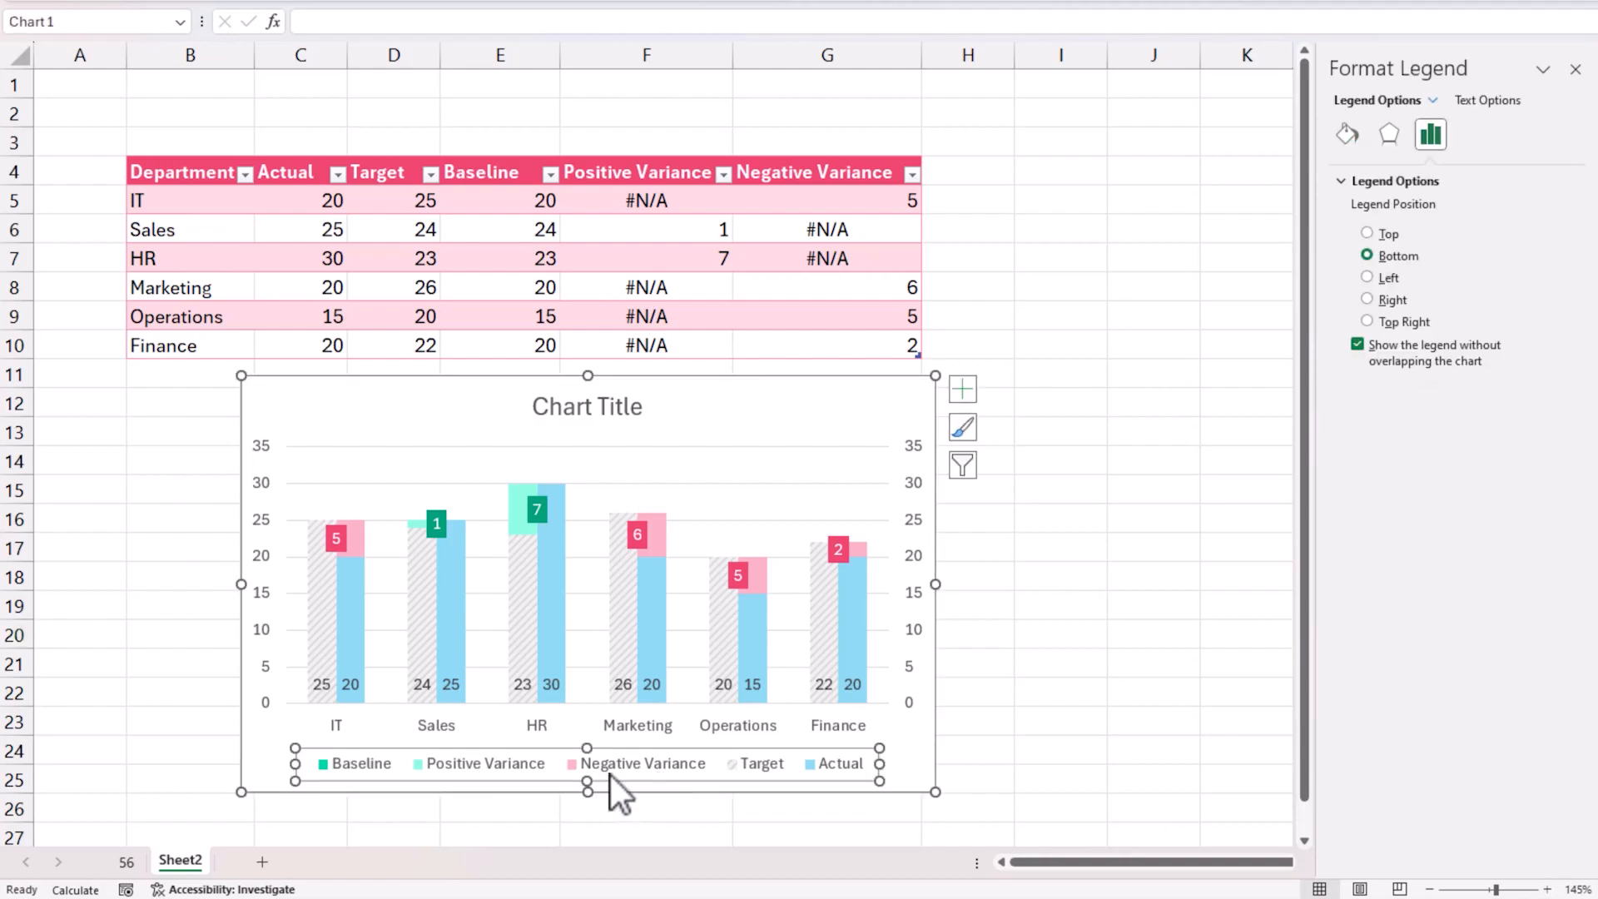
right_click(611, 775)
left_click(691, 756)
left_click(1386, 237)
Change the chart title to "Highlighting the variances (Actual vs Target)"
left_click(657, 412)
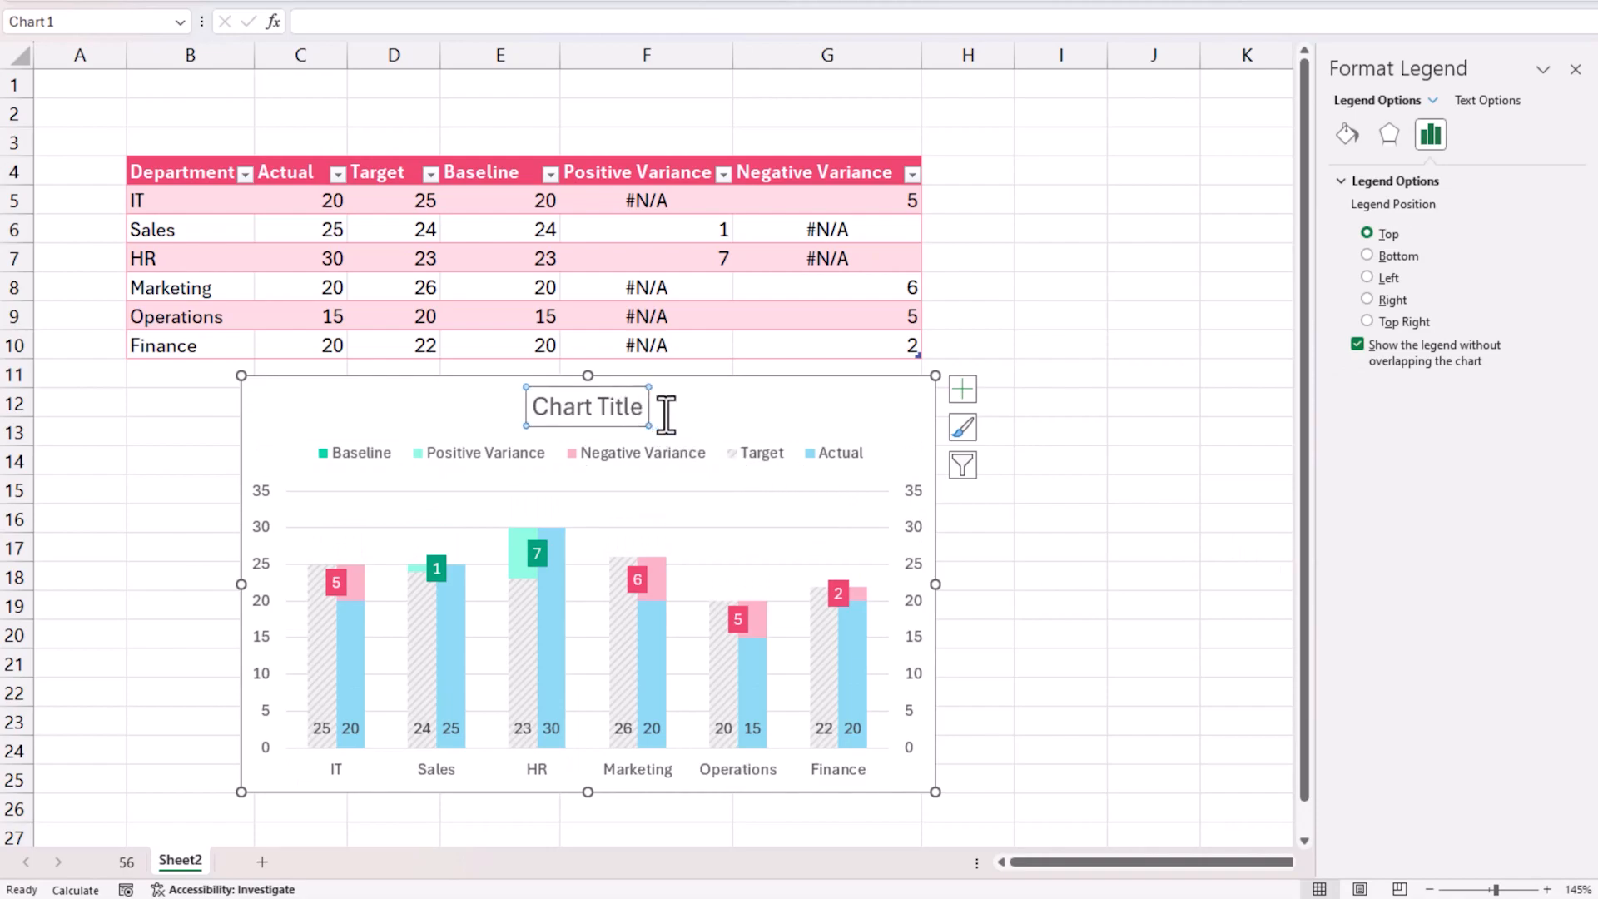
left_click(643, 408)
key("ctrl+a")
type("Highlighting the v")
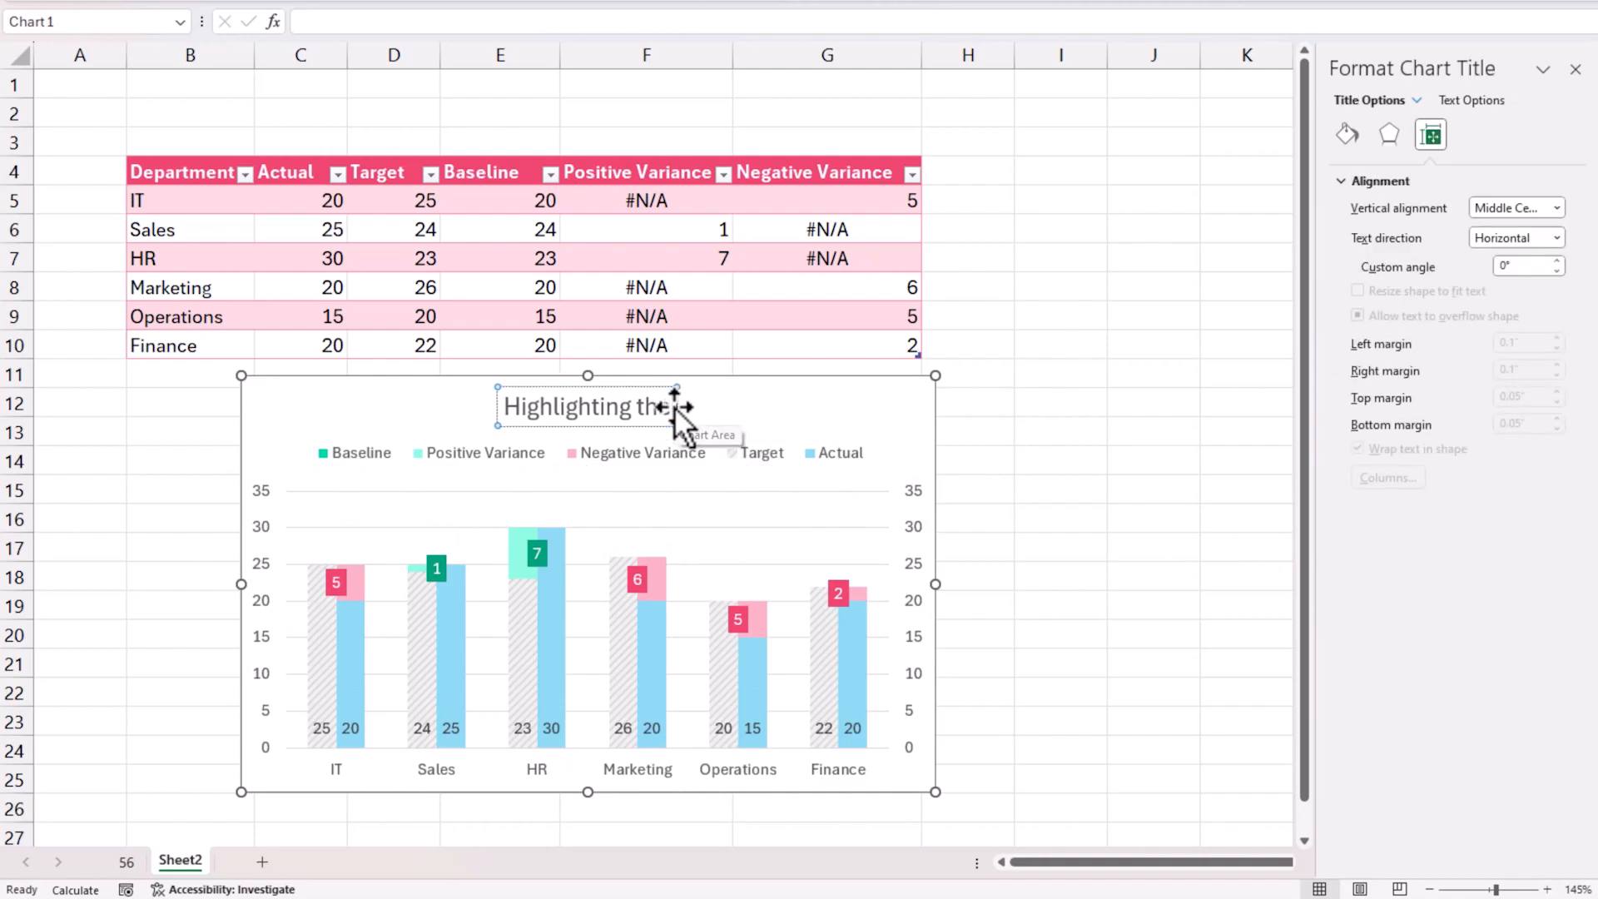
type("ariances")
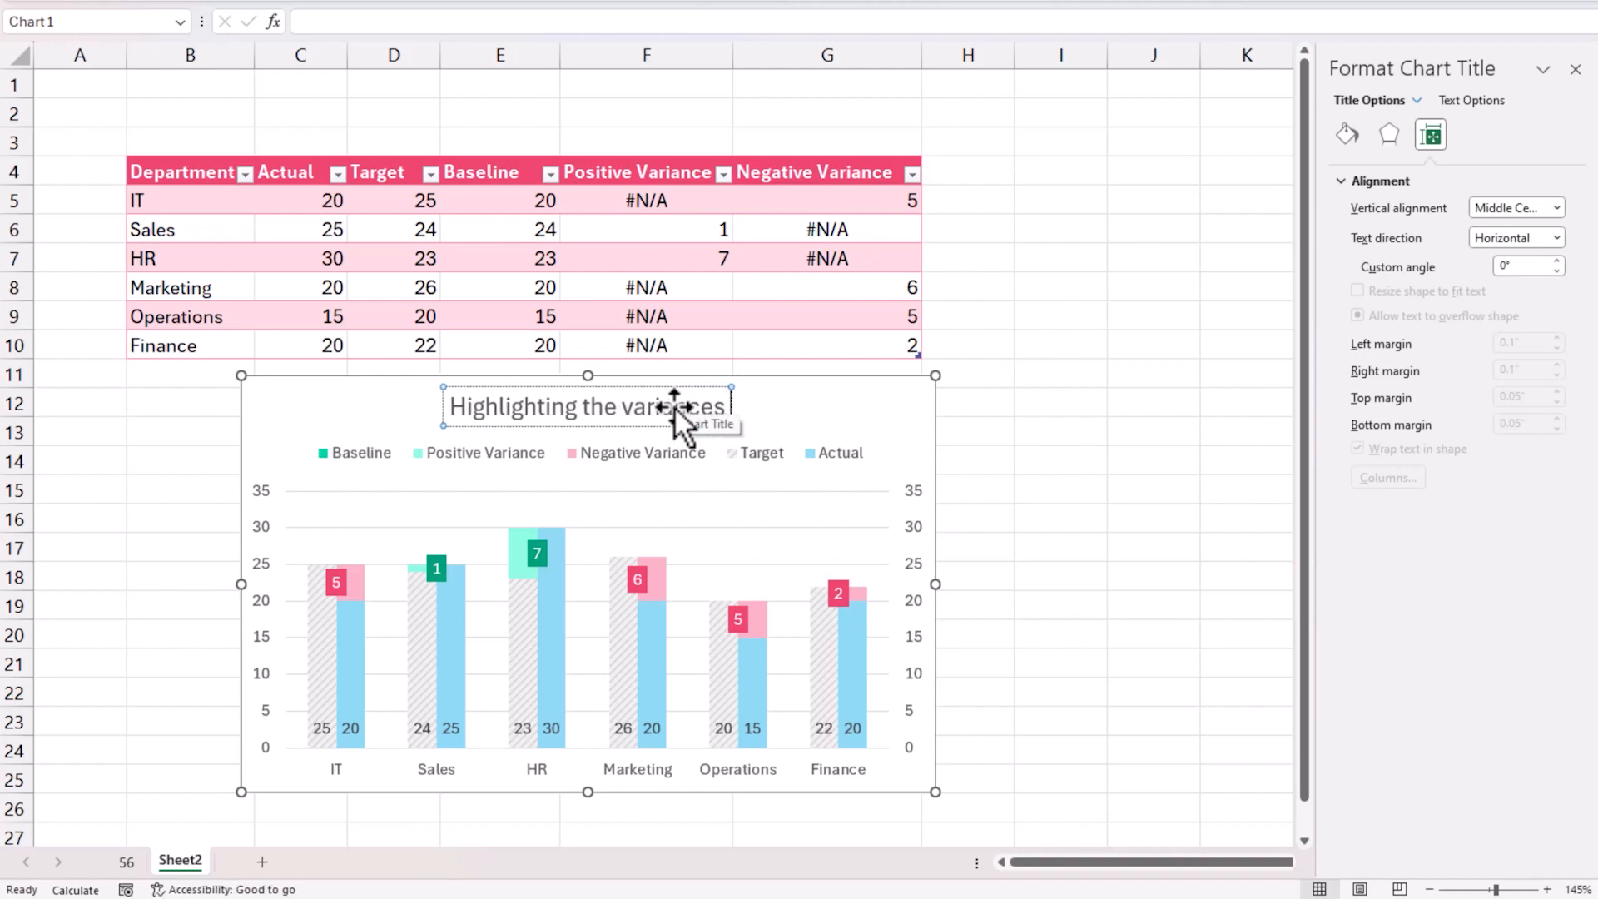
type(" (Actual vs T")
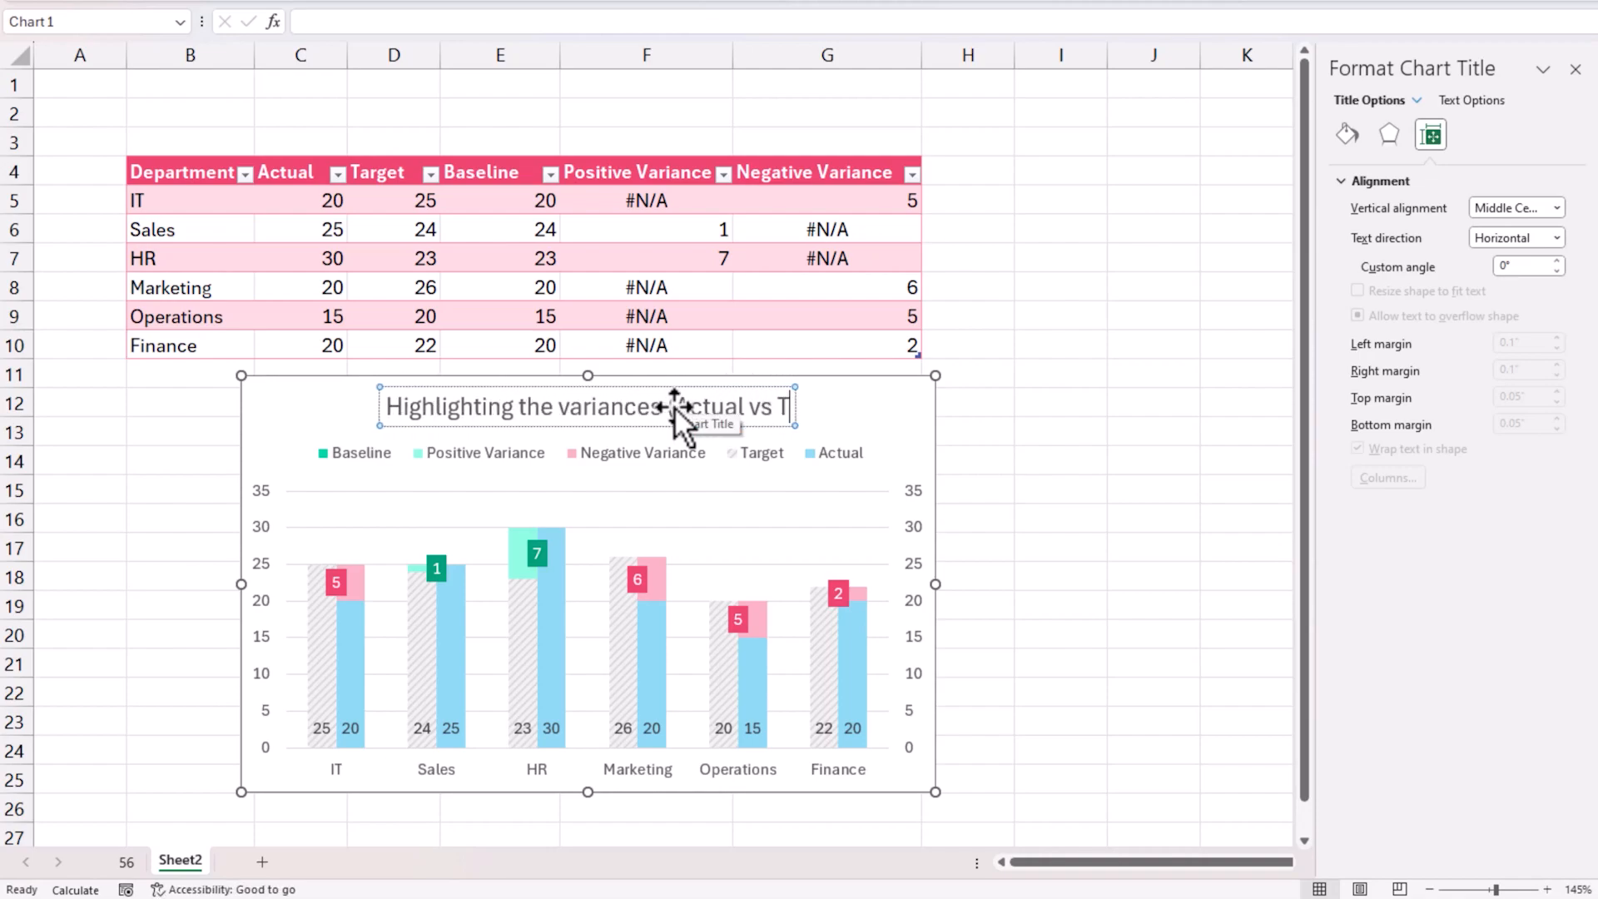
type("arget)")
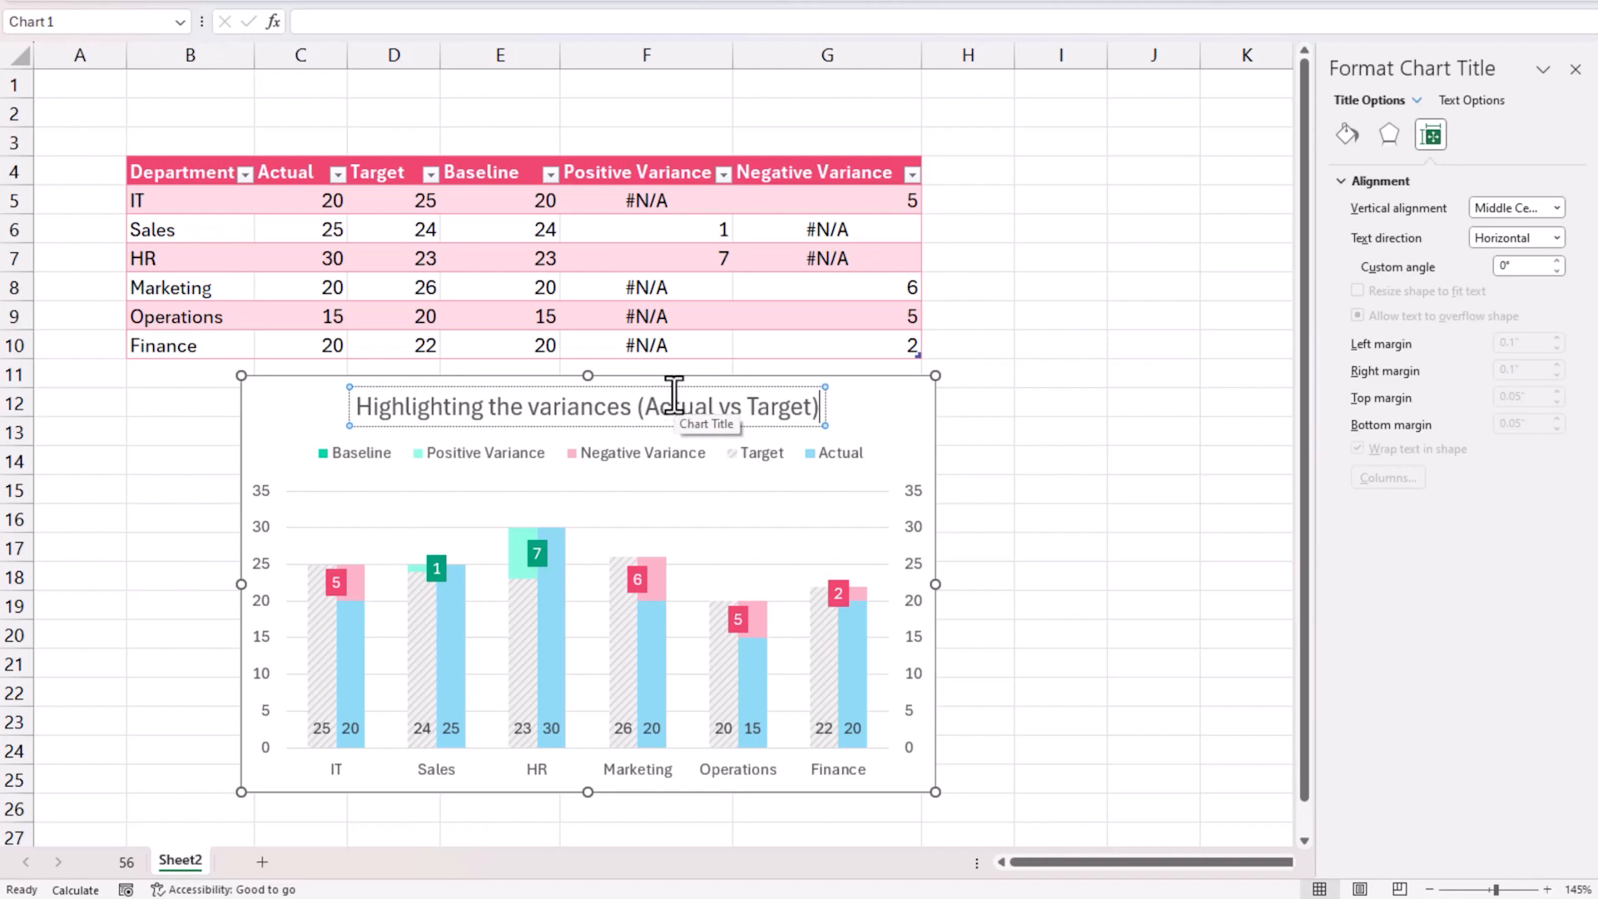
key("Escape")
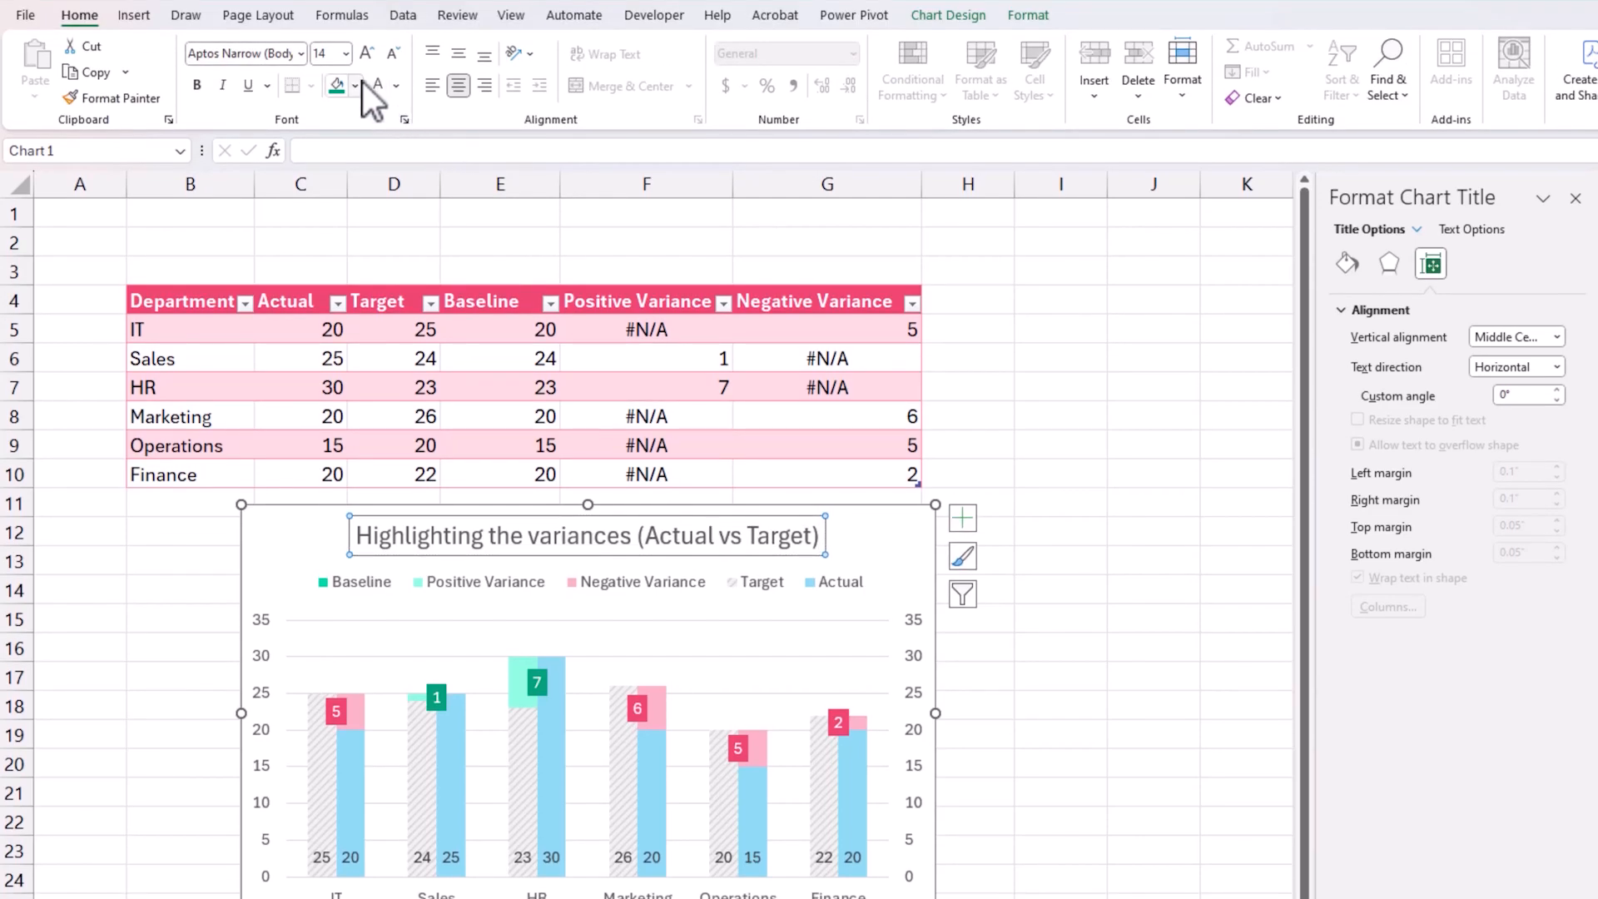
Fill the chart title with dark grey and make its text white
left_click(358, 85)
left_click(380, 85)
left_click(1167, 653)
Format the chart's major horizontal gridlines as solid lines in a very light grey
left_click(914, 524)
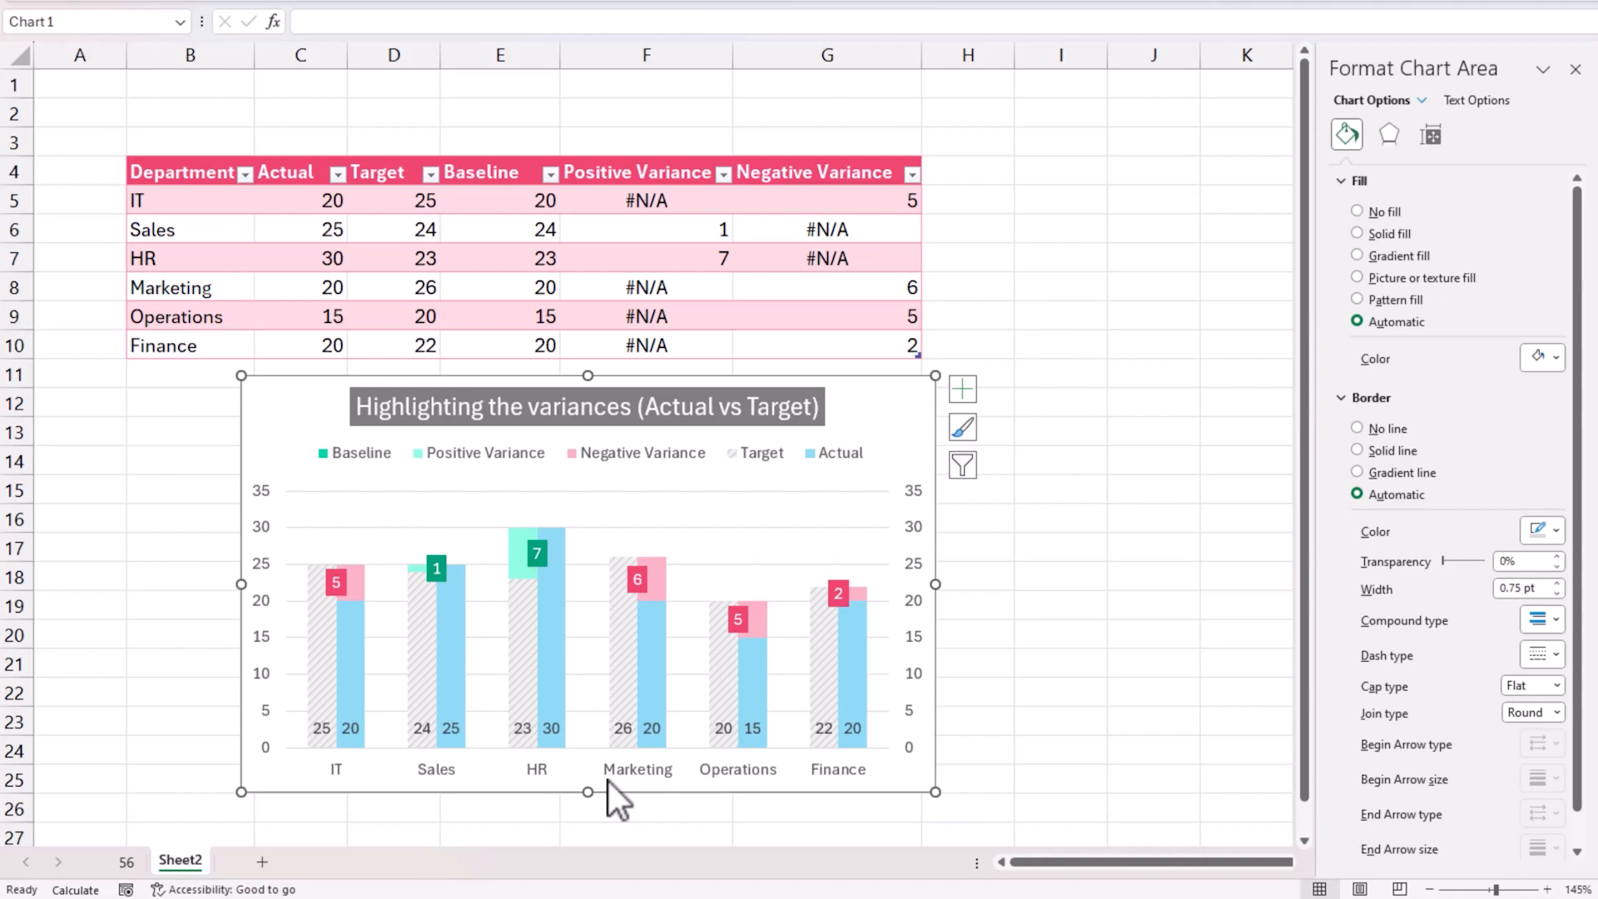
right_click(407, 527)
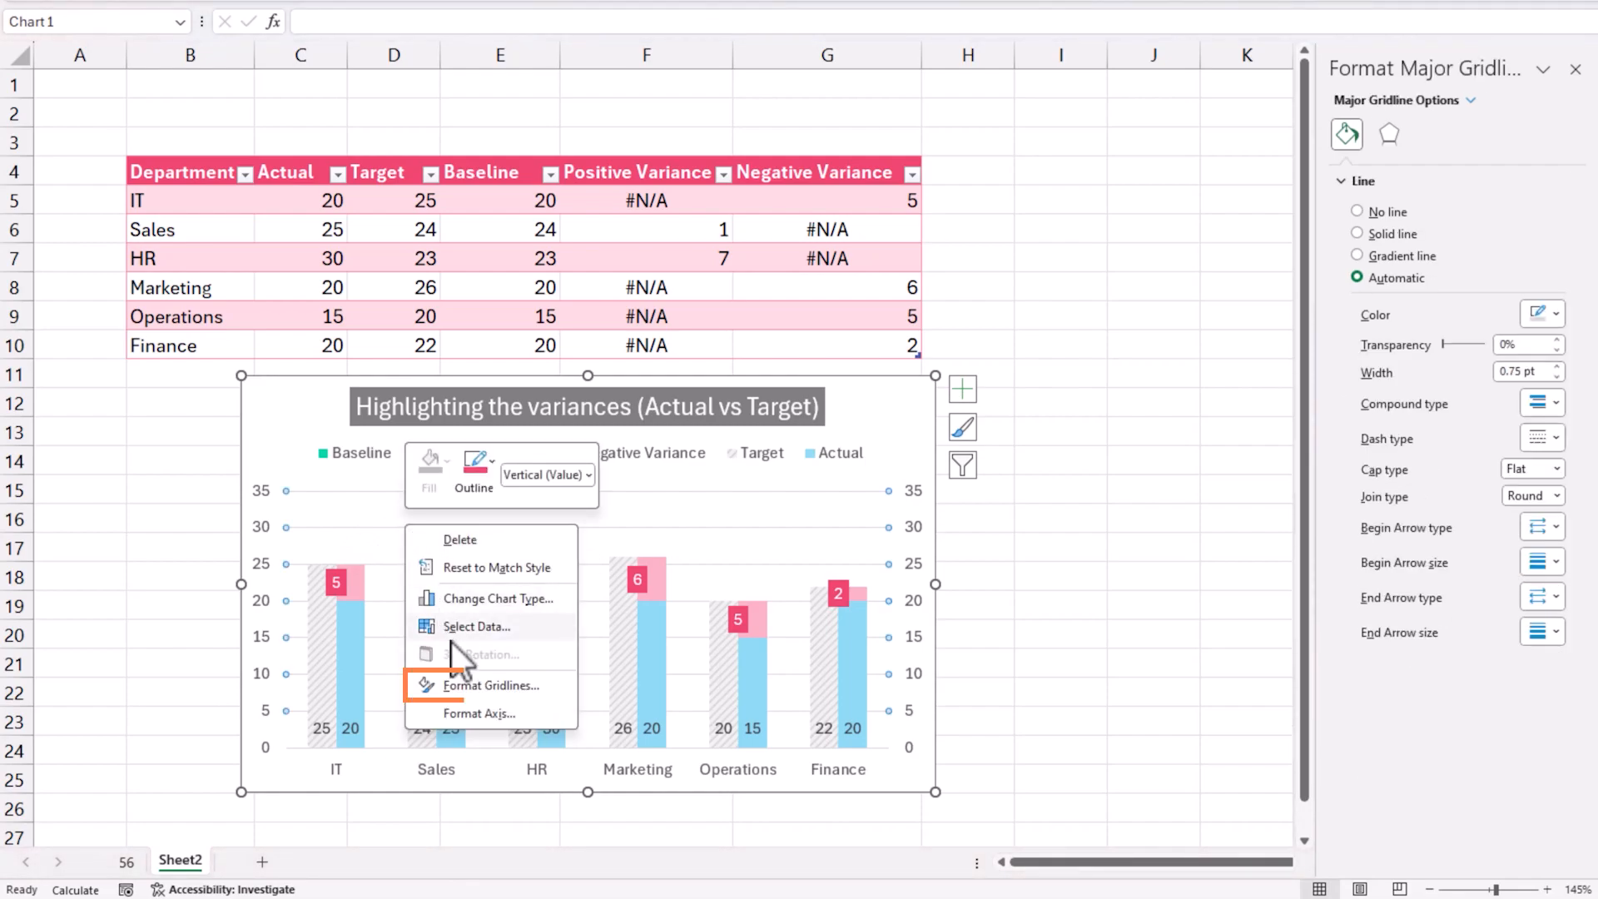
left_click(471, 682)
left_click(1405, 235)
left_click(1526, 319)
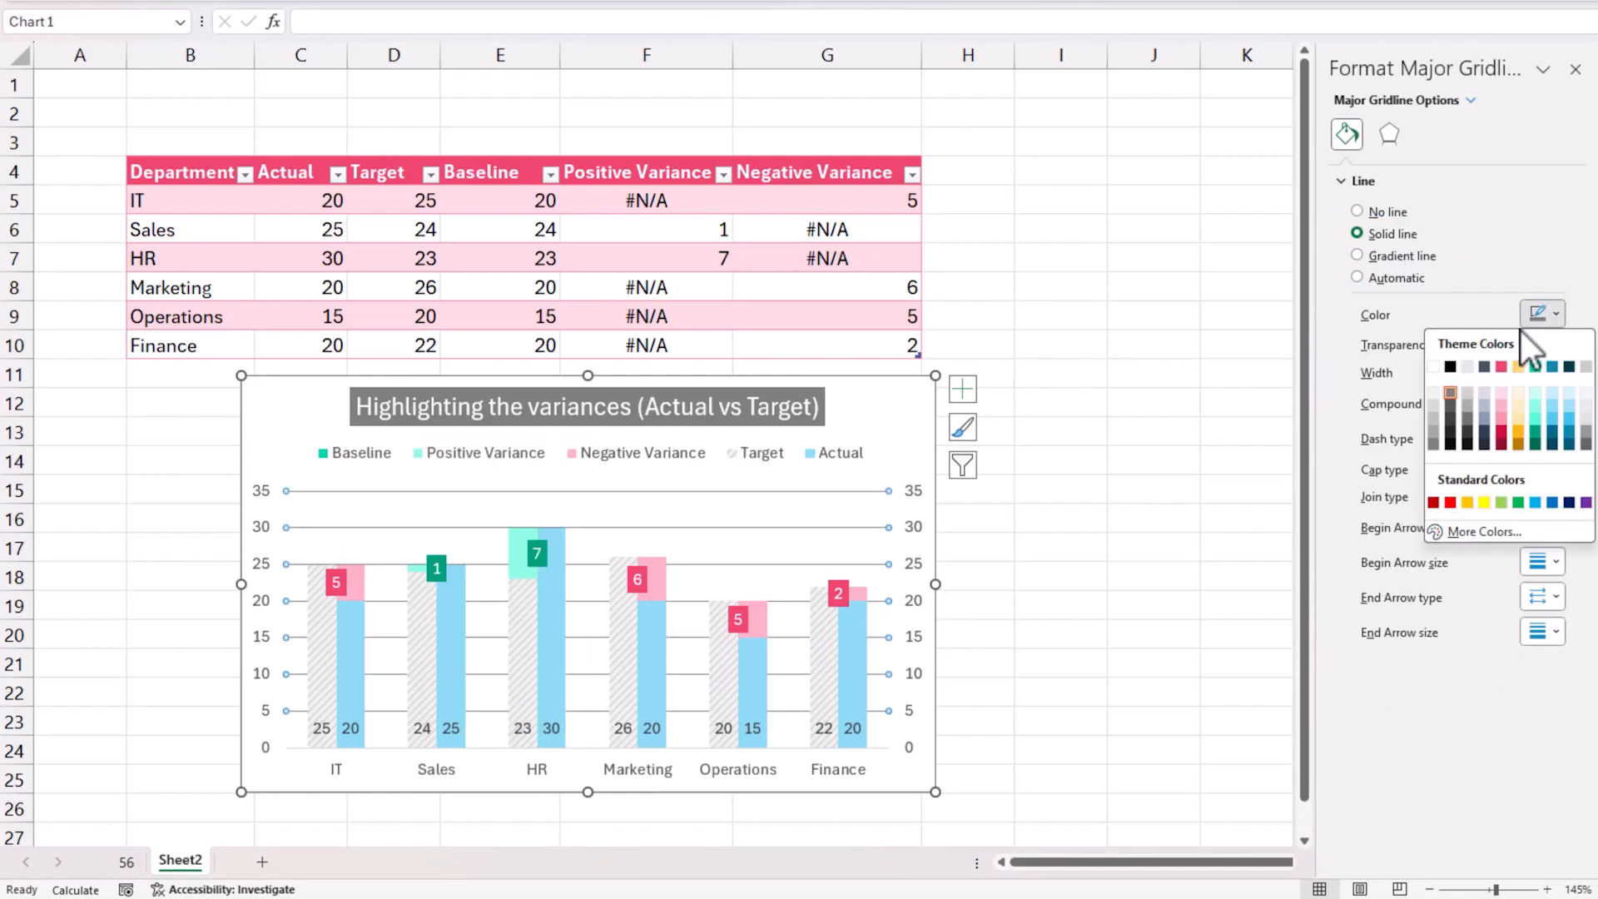
left_click(1431, 392)
left_click(1024, 516)
Give the chart area a solid grey border with rounded corners and nudge the chart slightly up and left
left_click(927, 427)
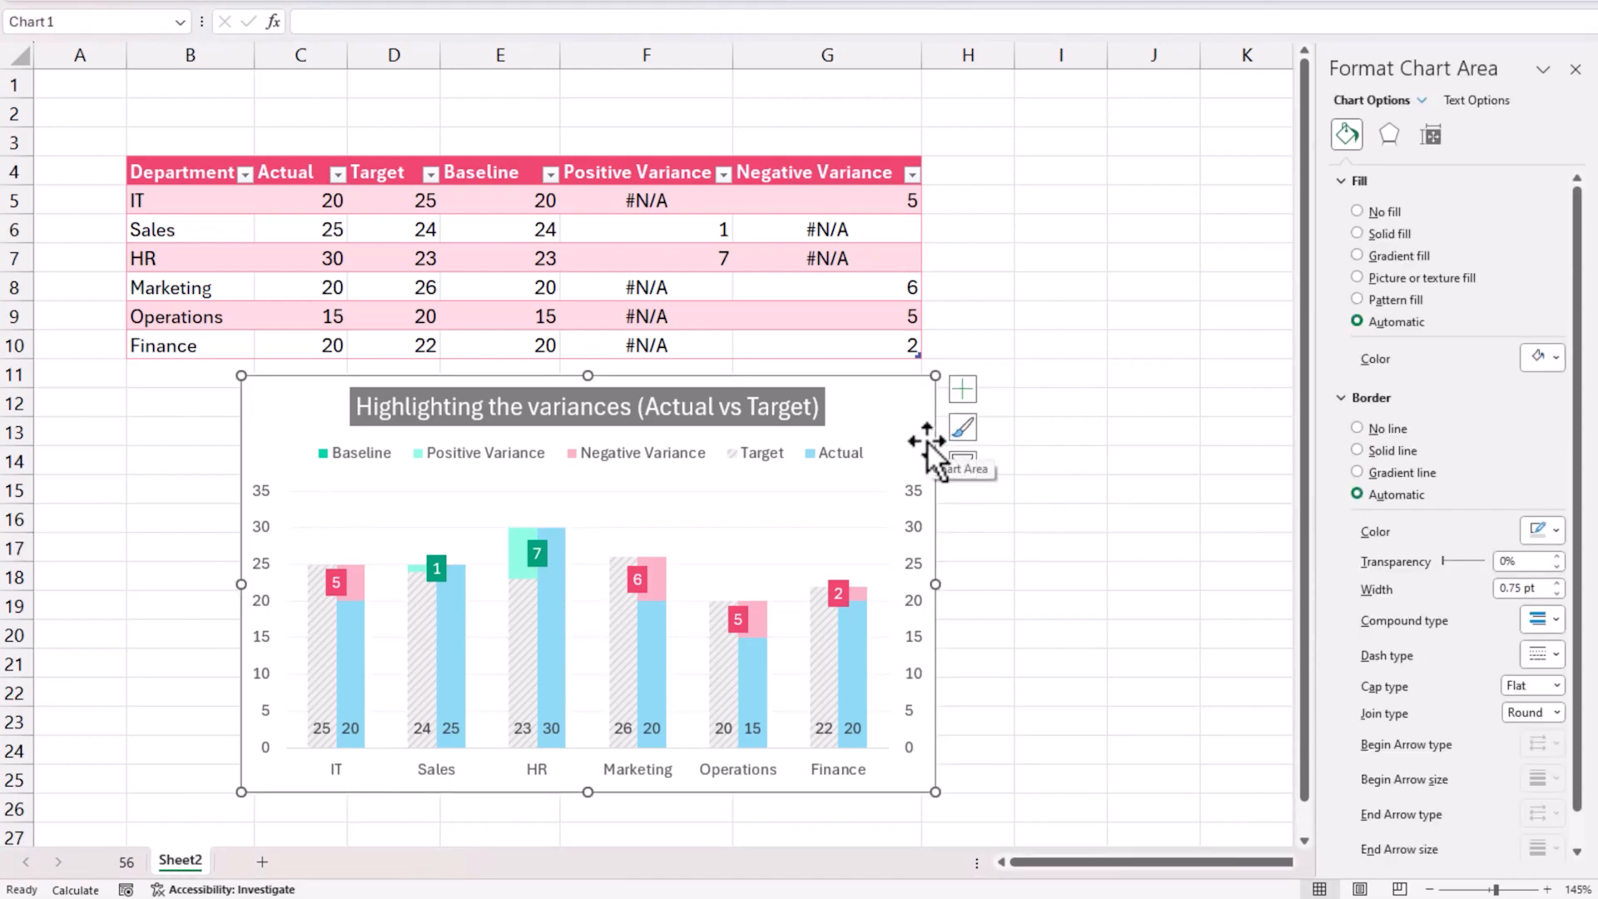
left_click(1361, 183)
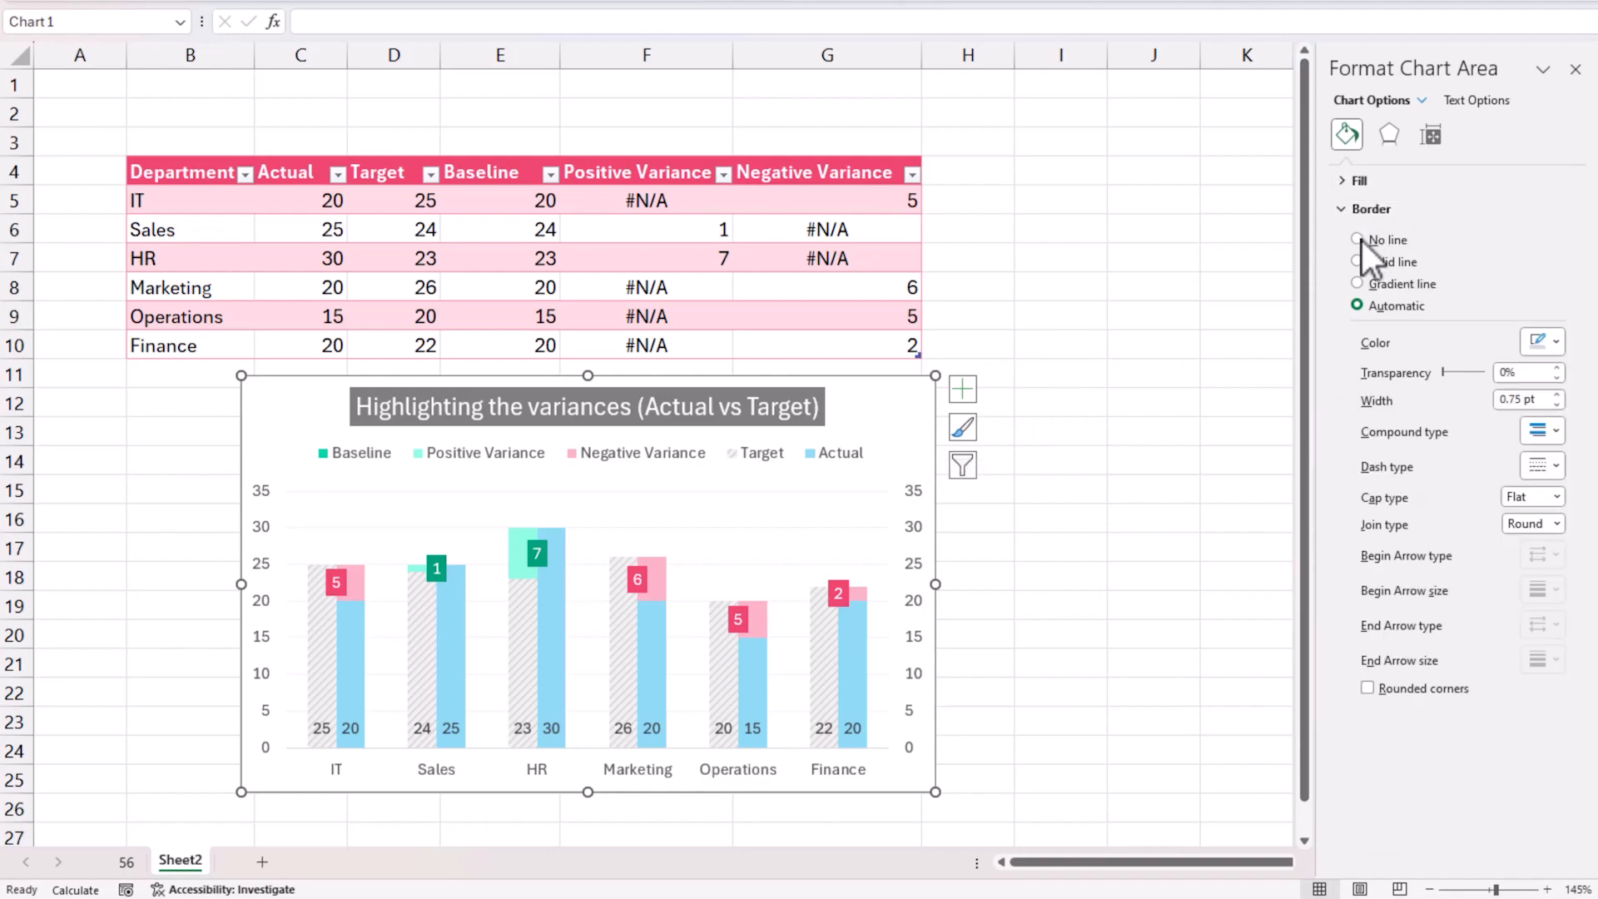
left_click(1358, 263)
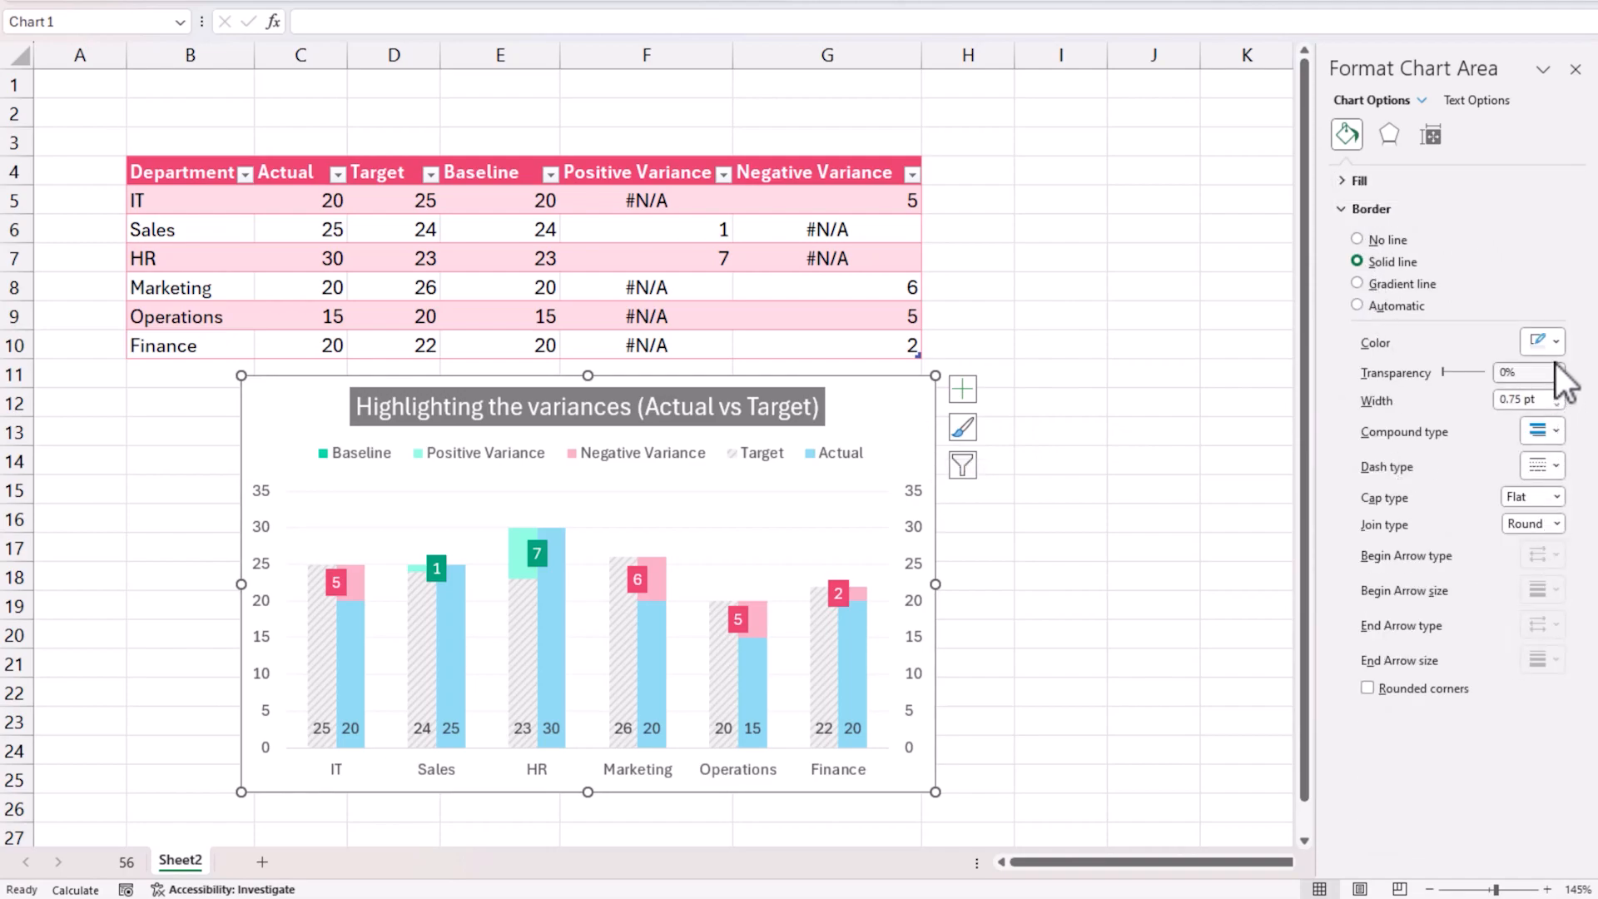
left_click(1542, 341)
left_click(1448, 430)
left_click(1405, 687)
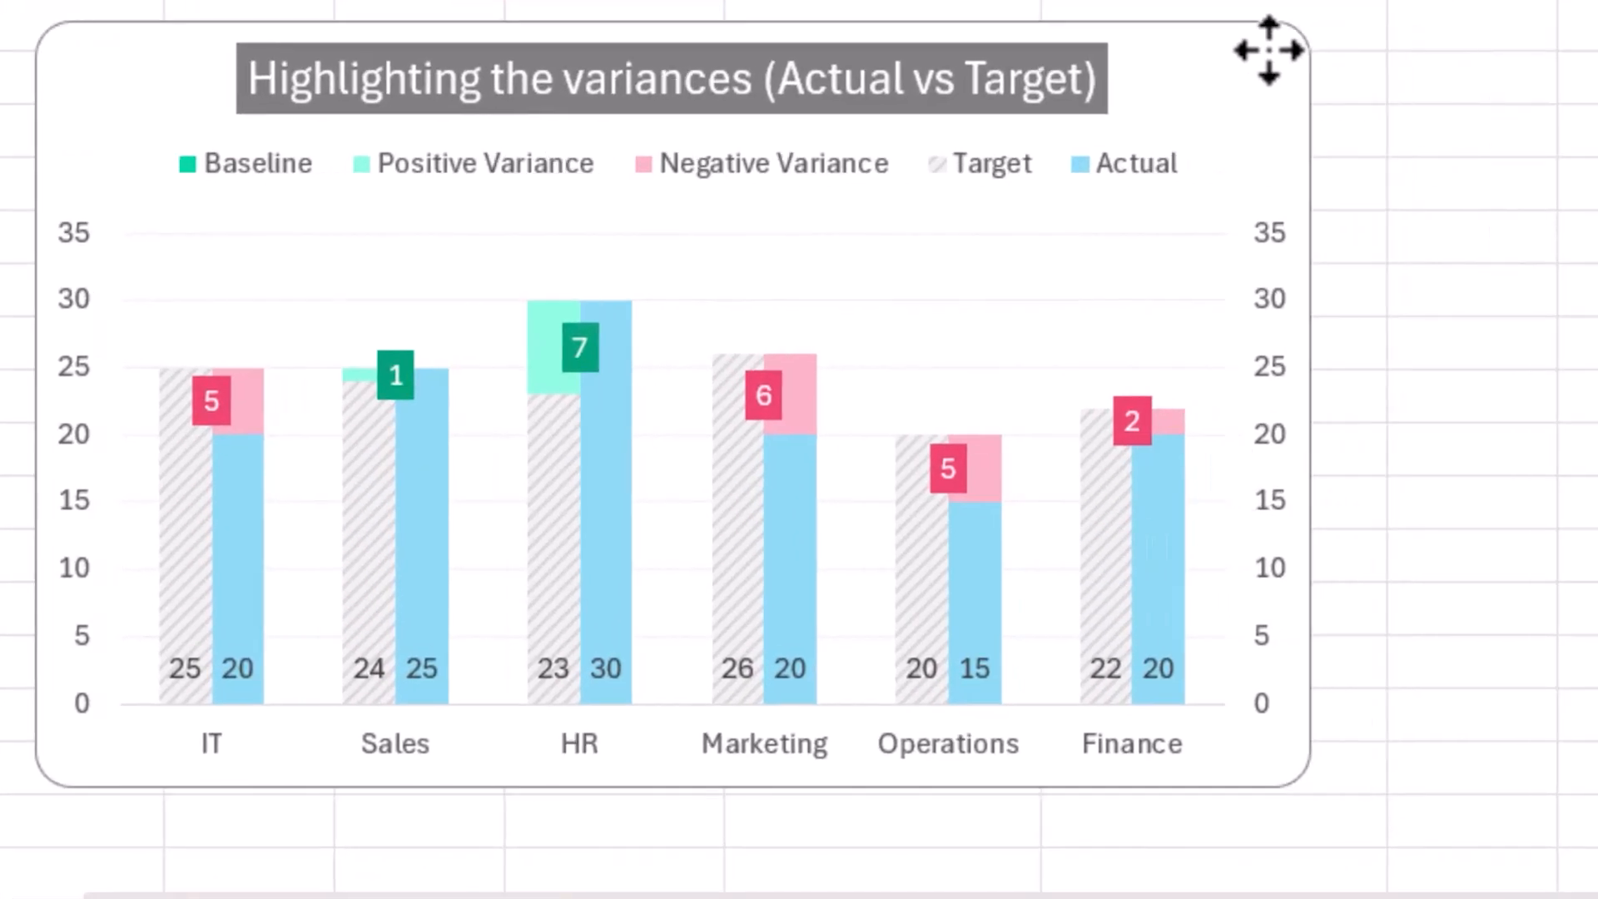
left_click_drag(1269, 50, 1263, 46)
left_click(1581, 237)
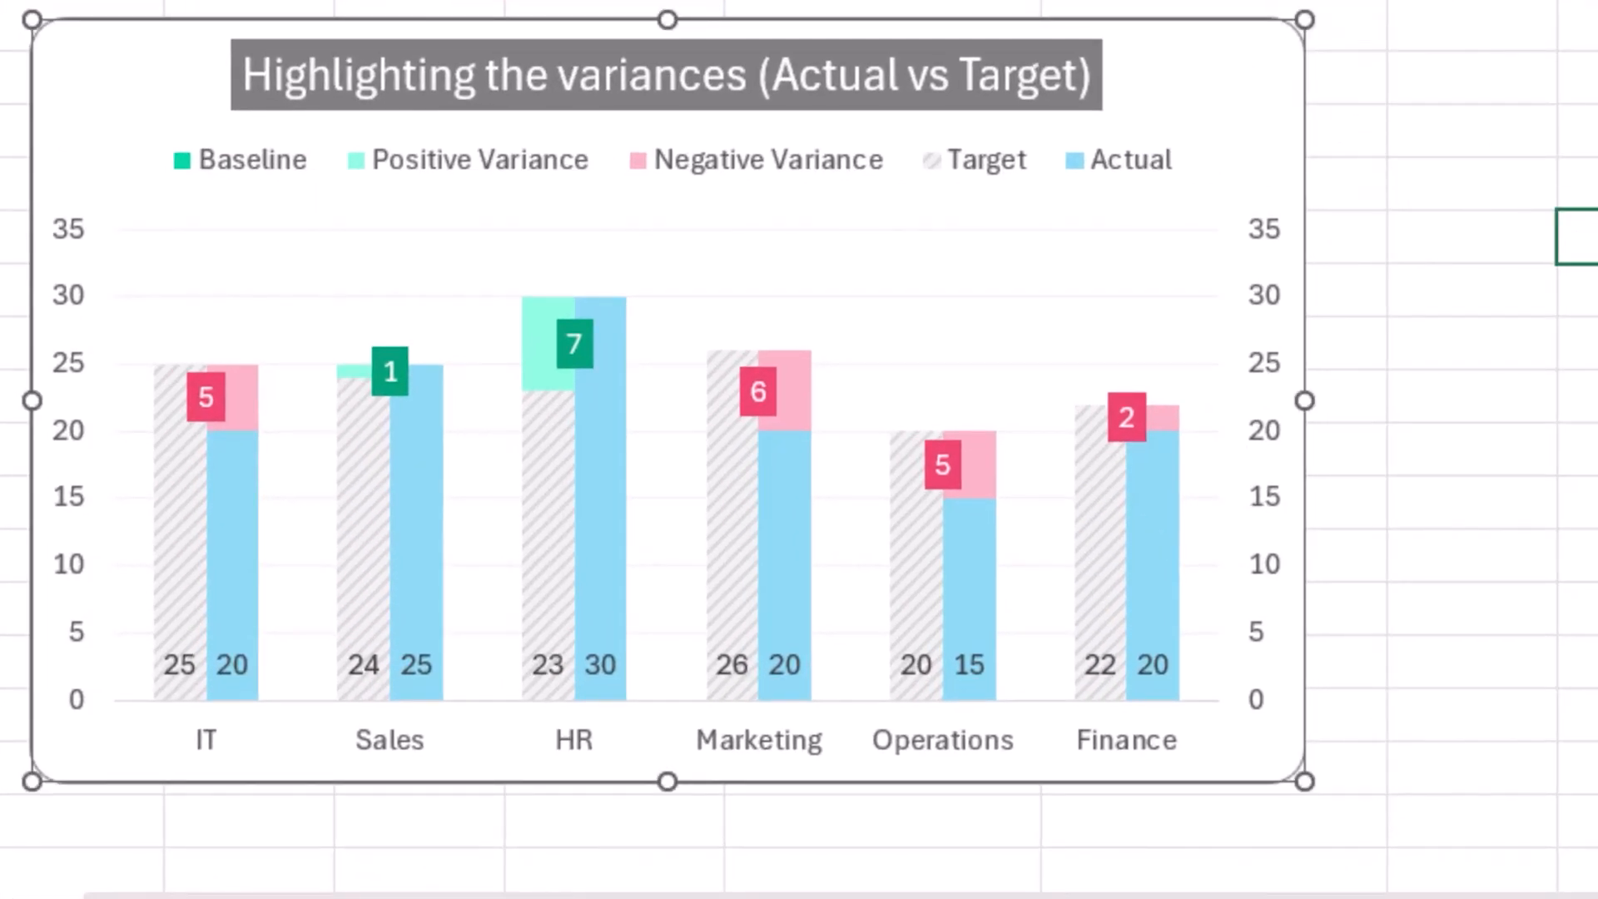